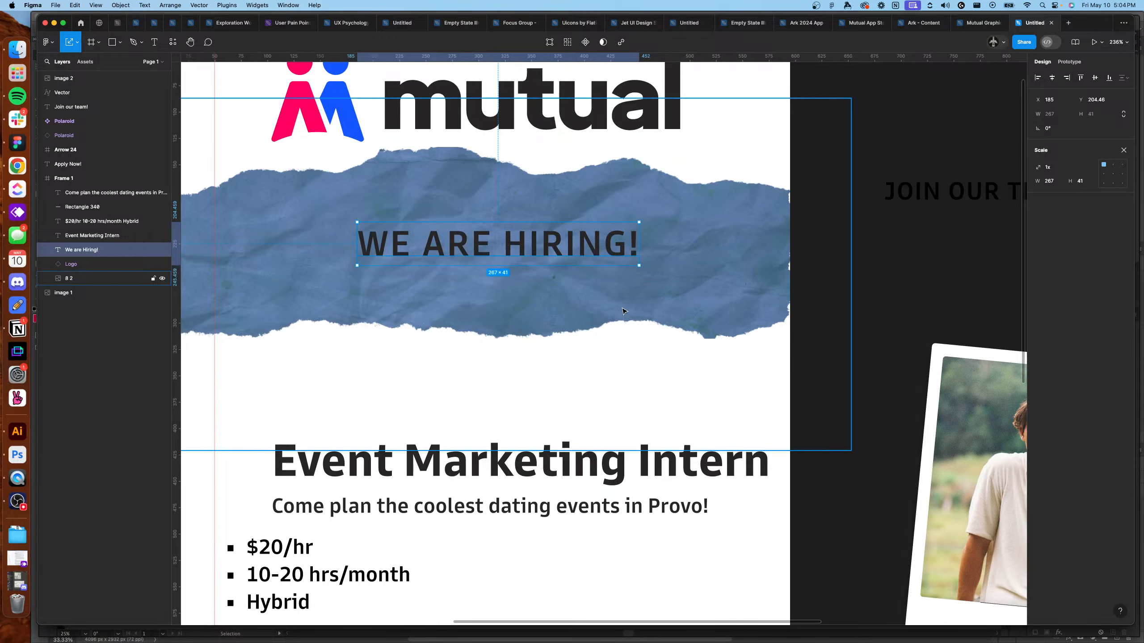
scroll(636, 514, "up", 3)
scroll(636, 514, "left", 3)
left_click_drag(636, 514, 639, 454)
key("super+z")
In crop mode, flatten the torn blue paper image from its upper edge and widen it slightly at its right edge.
double_click(716, 371)
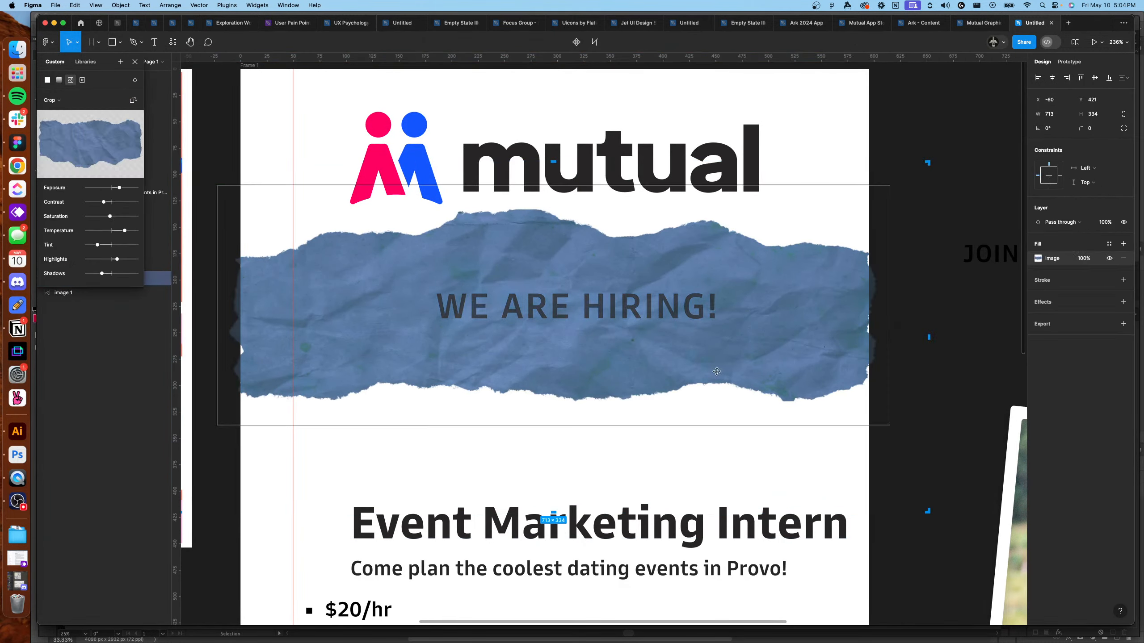
left_click_drag(592, 184, 577, 259)
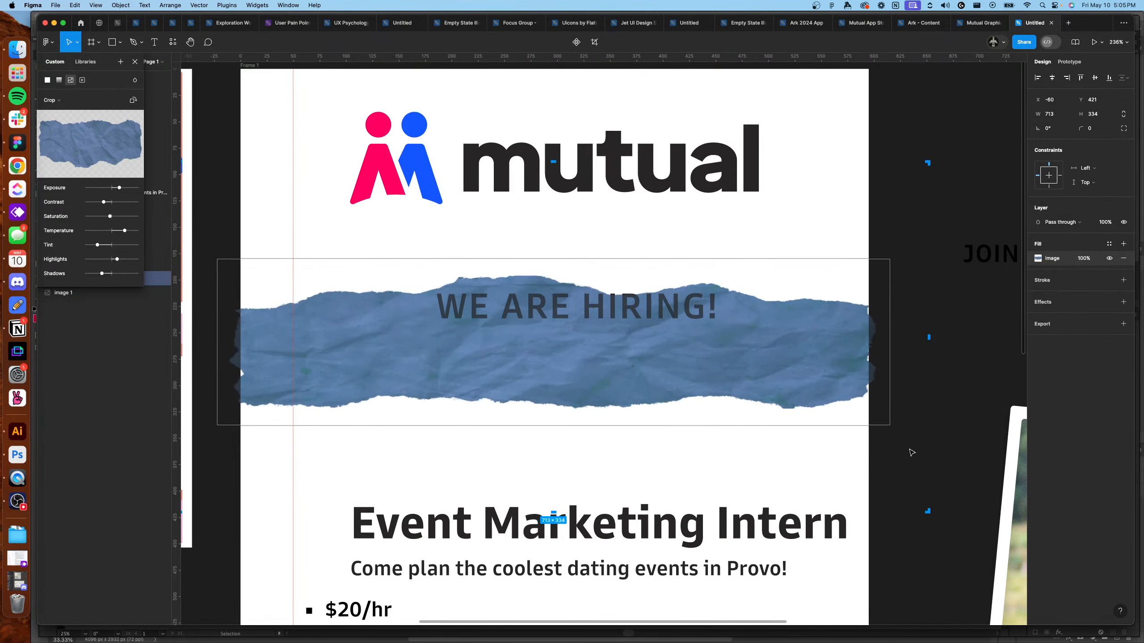
left_click_drag(891, 378, 912, 383)
left_click(961, 396)
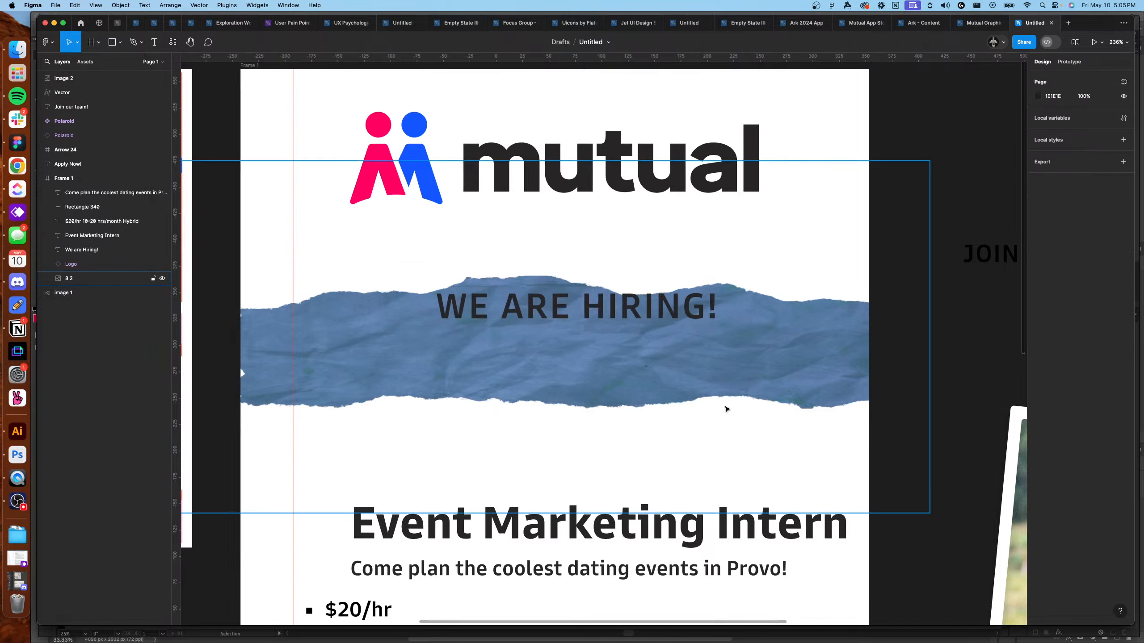
Move the torn paper up behind the "WE ARE HIRING!" text and recolour the text with text/Text - Contrast.
left_click_drag(726, 404, 726, 369)
left_click(576, 307)
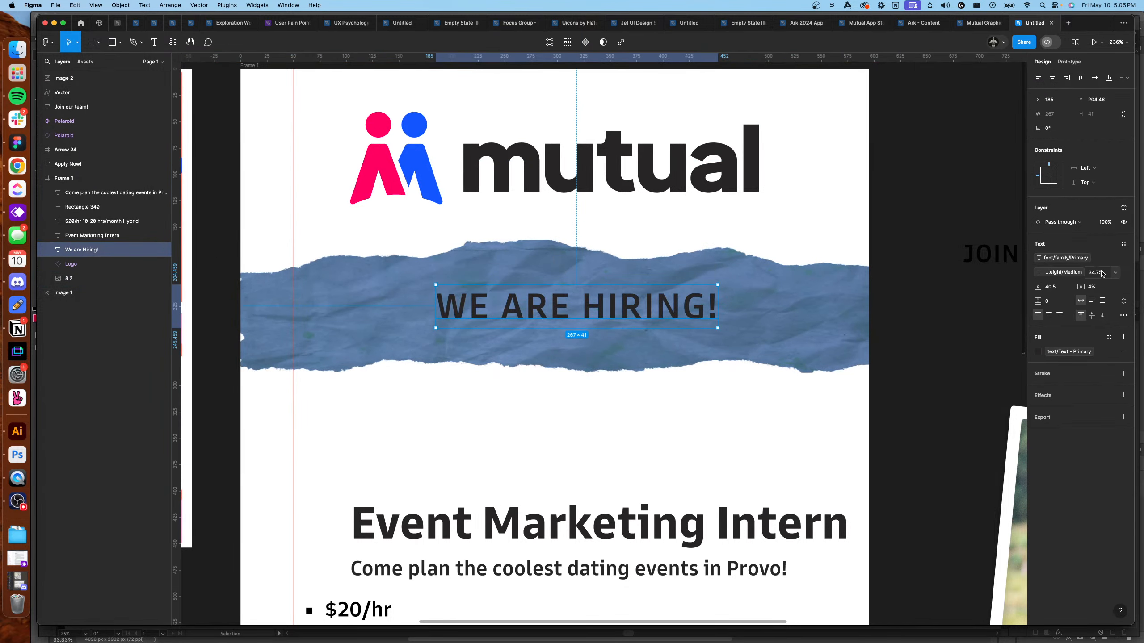
left_click(1071, 351)
left_click(997, 479)
left_click(912, 416)
scroll(912, 416, "down", 3)
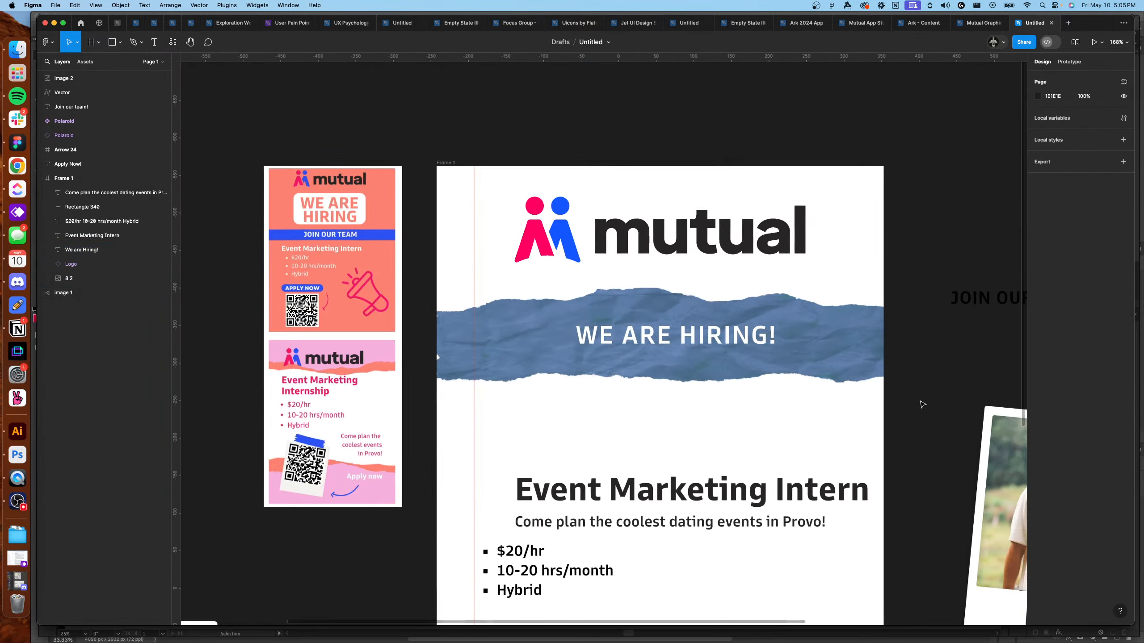
Reduce the torn paper's height to about 258 px and center the "WE ARE HIRING!" text vertically on it and horizontally in the frame.
left_click(825, 372)
left_click_drag(807, 458, 815, 345)
left_click(815, 337, "shift")
key("alt+v")
left_click(926, 390)
left_click(718, 324)
left_click(1052, 78)
left_click(938, 117)
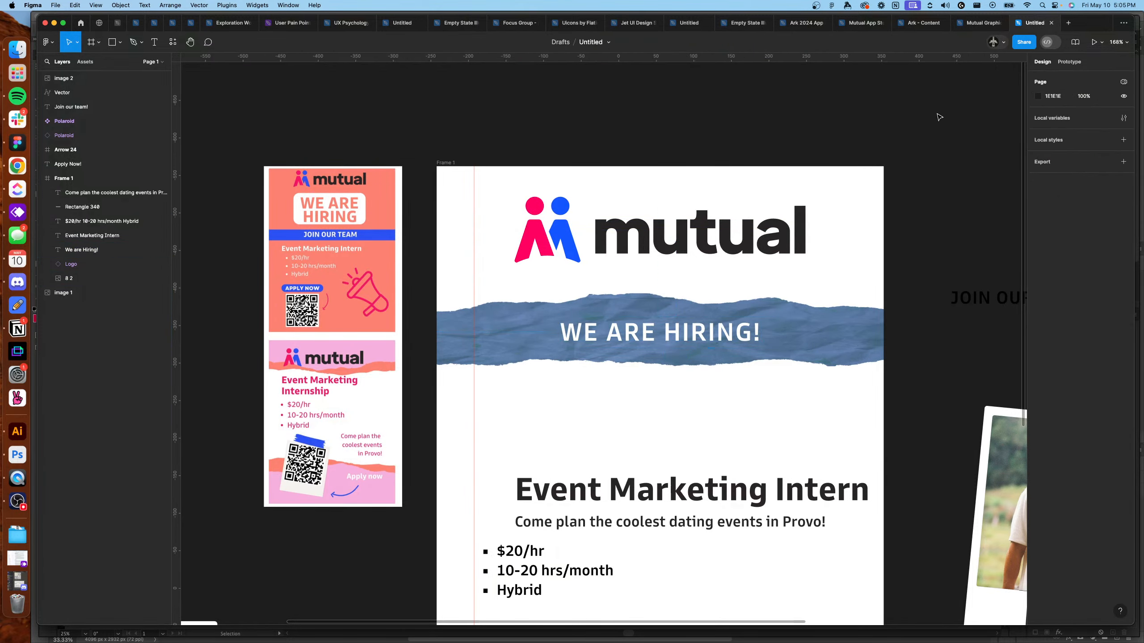
Nudge the "WE ARE HIRING!" text and the torn paper up together by a tiny amount.
scroll(934, 118, "down", 2)
left_click_drag(925, 122, 824, 123)
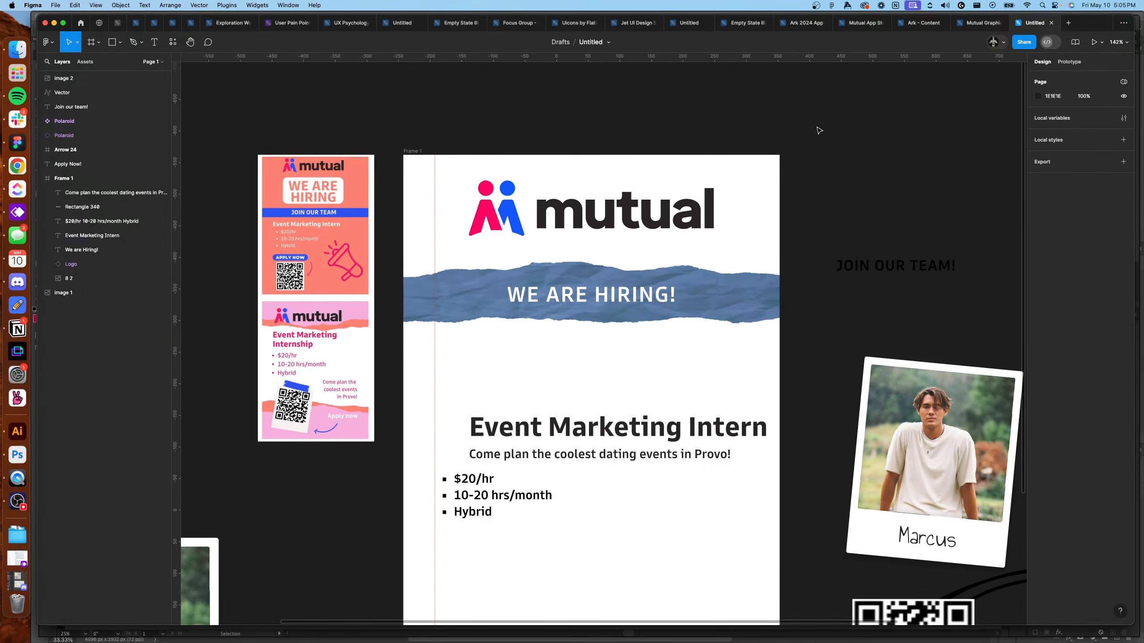
left_click(667, 298)
left_click(718, 311, "shift")
left_click_drag(718, 311, 718, 310)
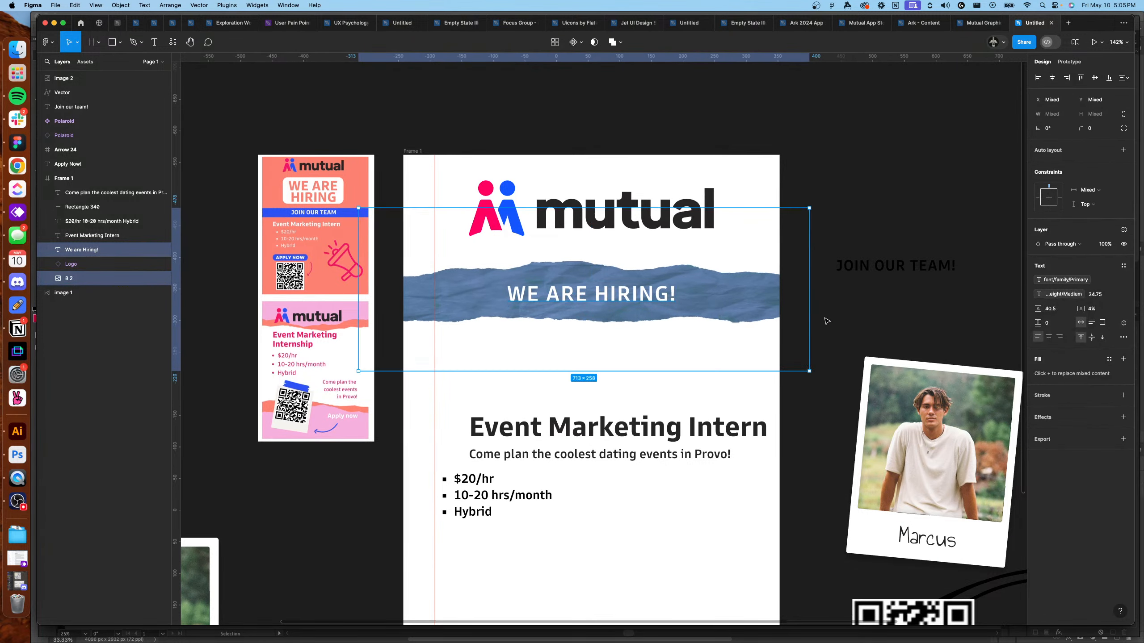
left_click(836, 323)
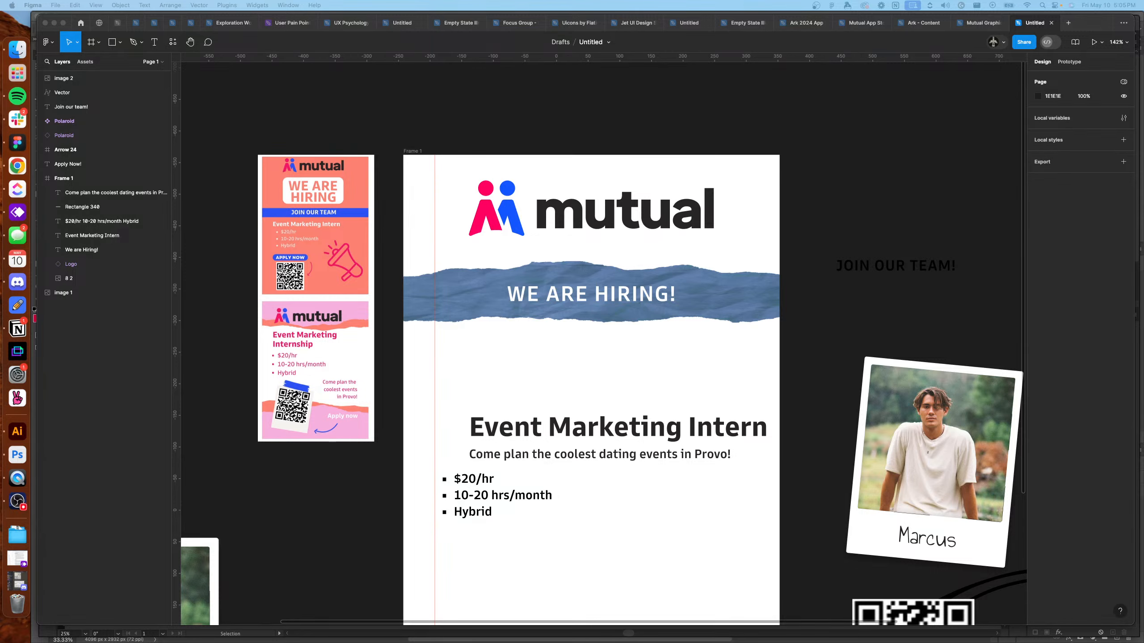
left_click(818, 340)
scroll(831, 339, "down", 2)
left_click_drag(831, 338, 800, 239)
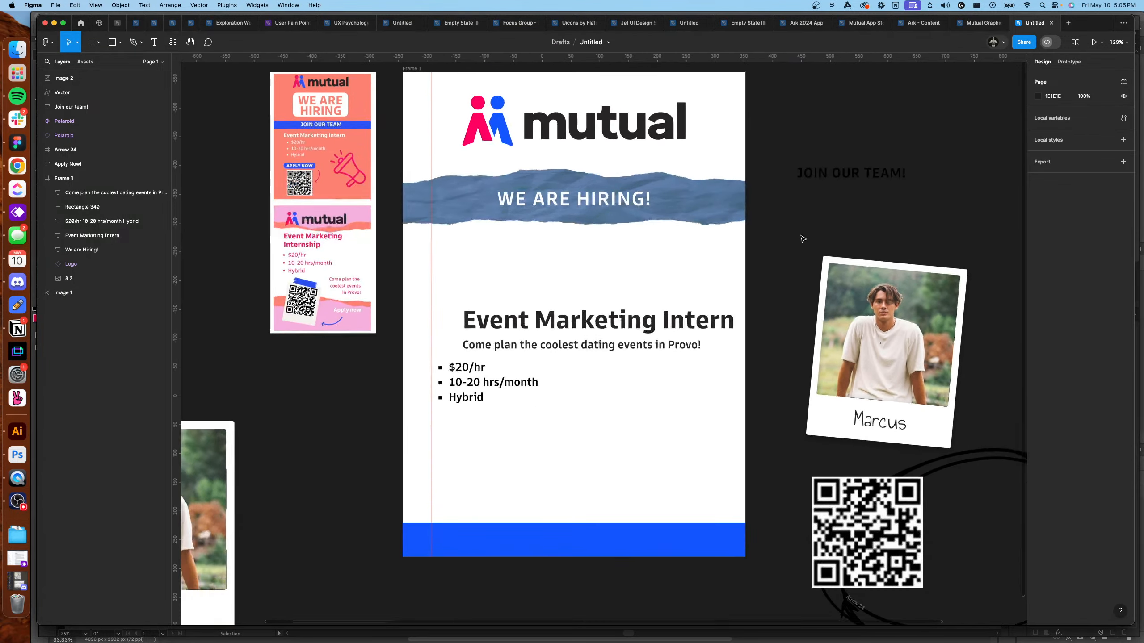
scroll(797, 244, "down", 2)
scroll(794, 248, "up", 2)
scroll(794, 248, "right", 2)
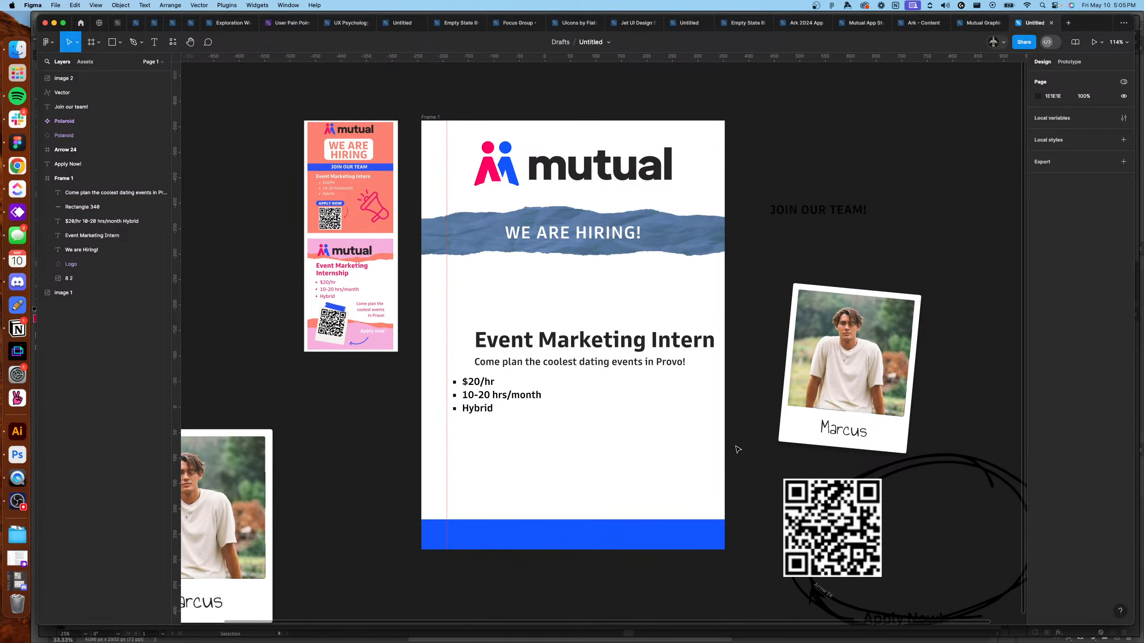
left_click_drag(554, 312, 567, 389)
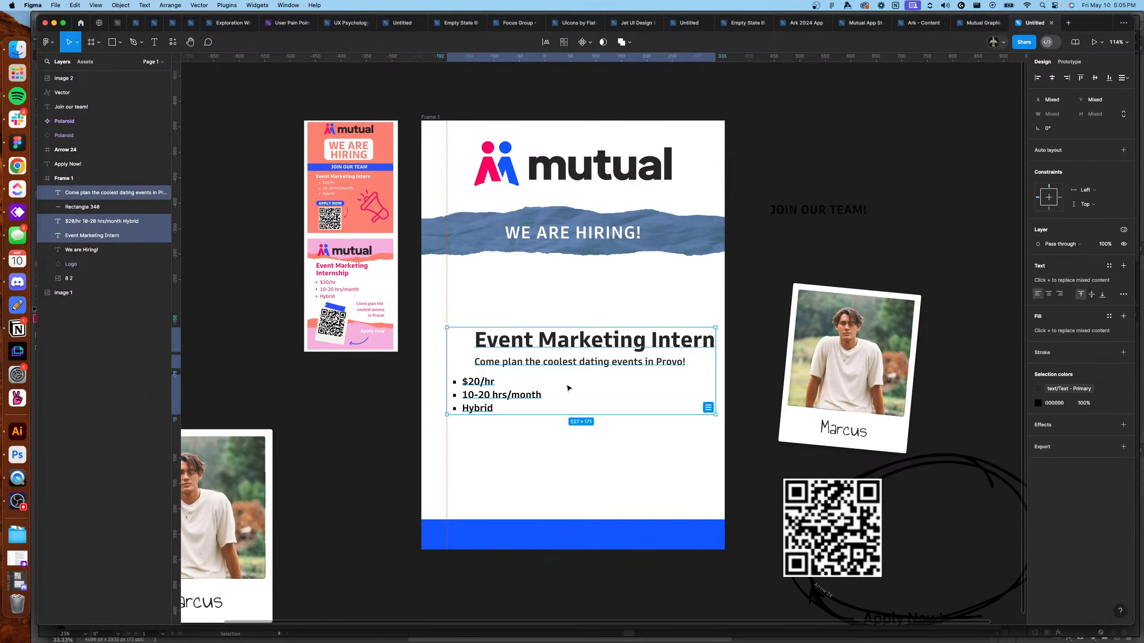
left_click(570, 315)
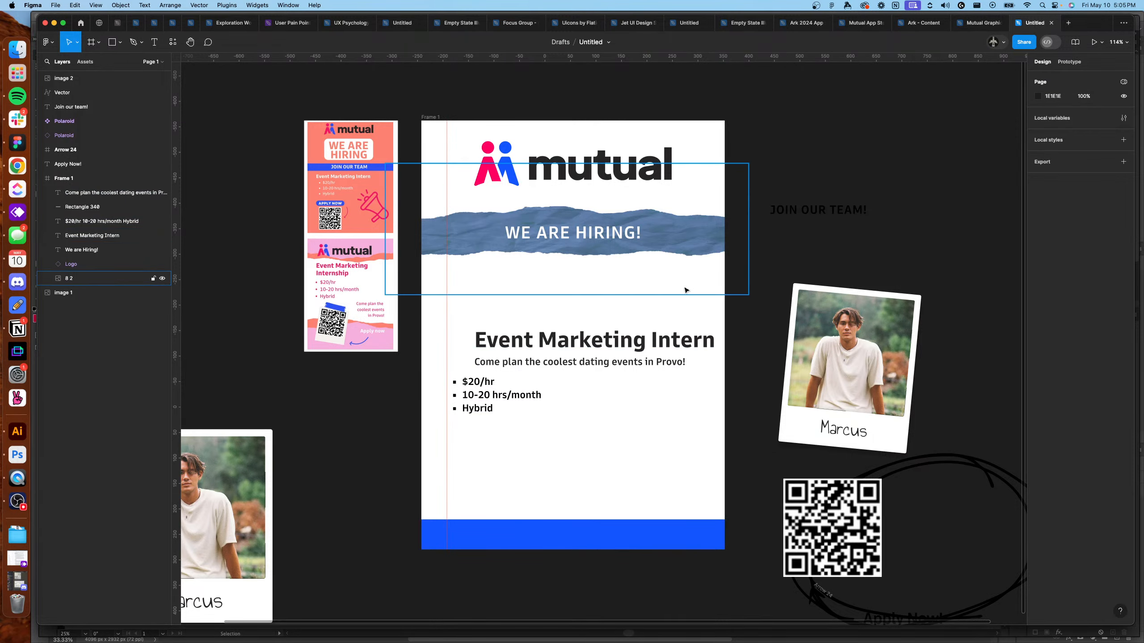
scroll(684, 289, "down", 5)
scroll(495, 155, "up", 3)
left_click(496, 153)
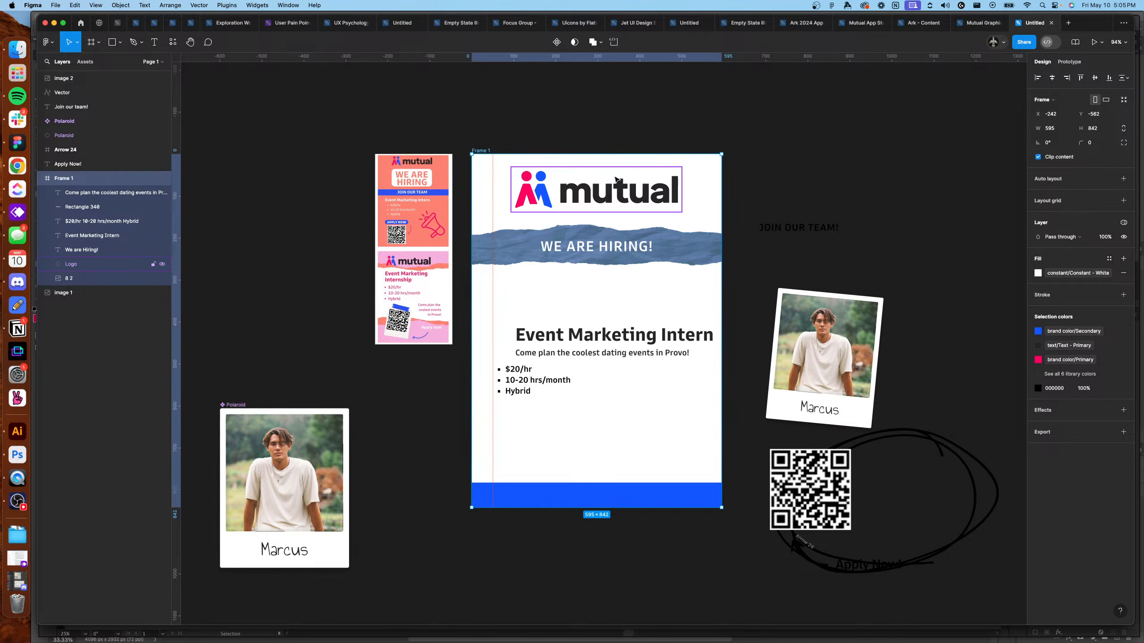
left_click(621, 131)
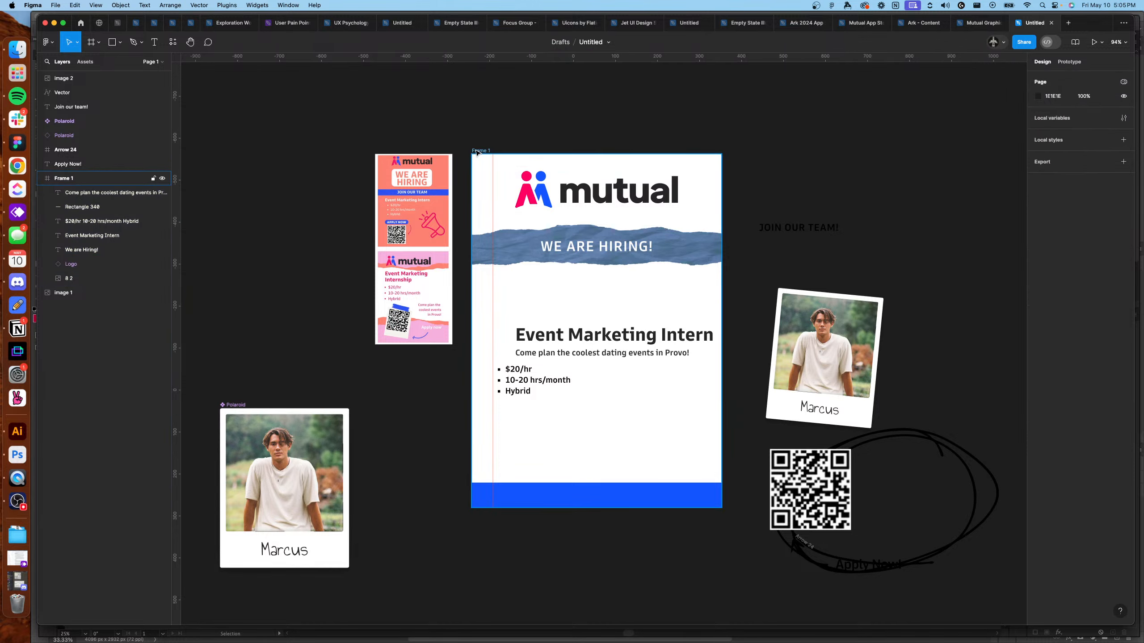
left_click(481, 151)
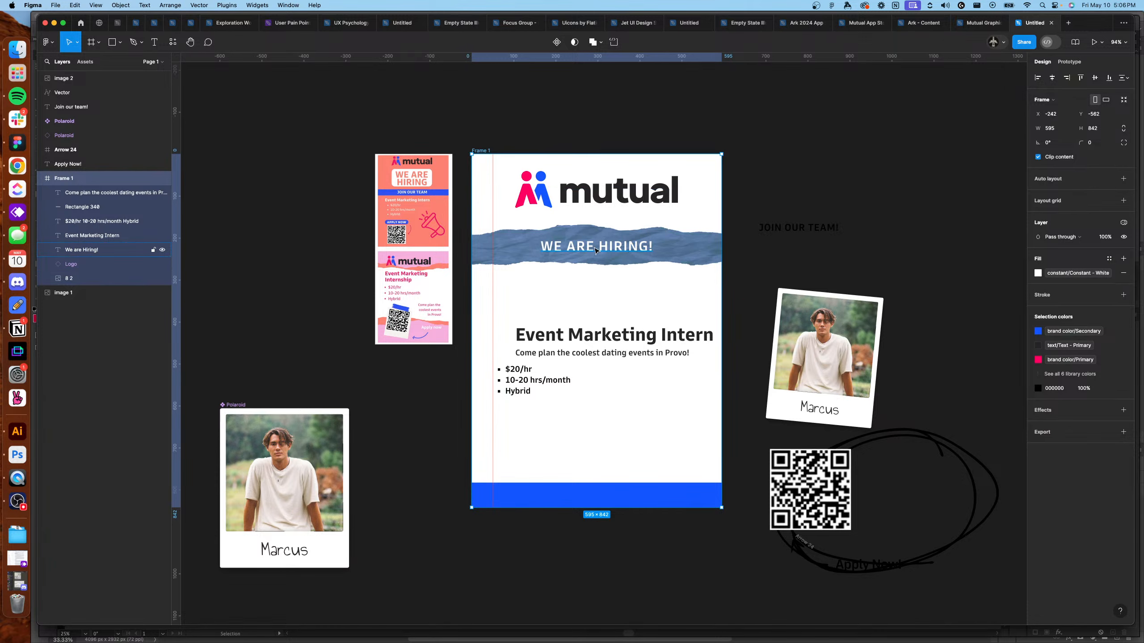
Move the hiring text and torn paper up closer to the logo, and heighten the paper to about 341 px, centered behind the text.
left_click(642, 248)
left_click(695, 256, "shift")
left_click_drag(695, 256, 695, 248)
left_click(691, 254)
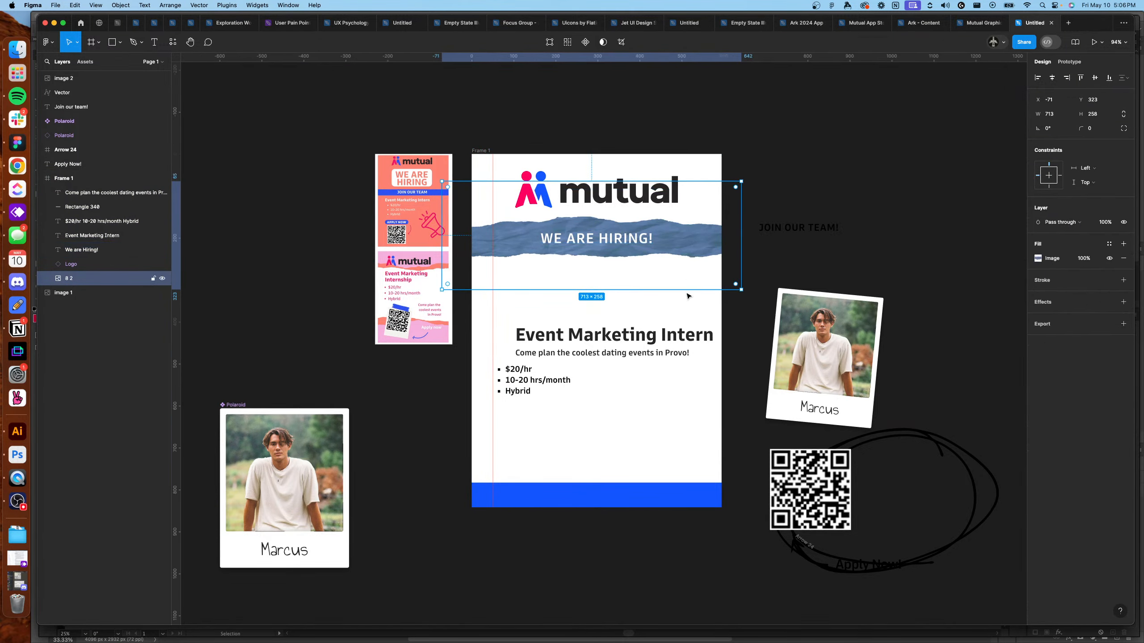
left_click_drag(678, 292, 677, 326)
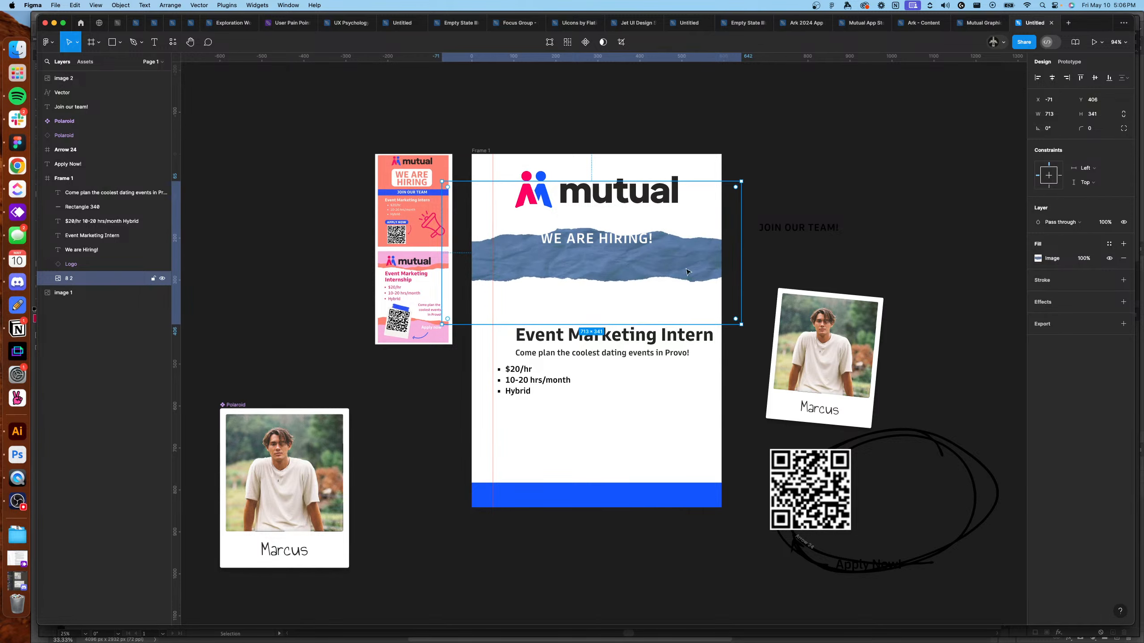
left_click_drag(664, 183, 662, 227)
left_click_drag(659, 325, 677, 267)
Enlarge the "WE ARE HIRING!" text to font size 44.75 and reposition it on the torn paper.
left_click(650, 238)
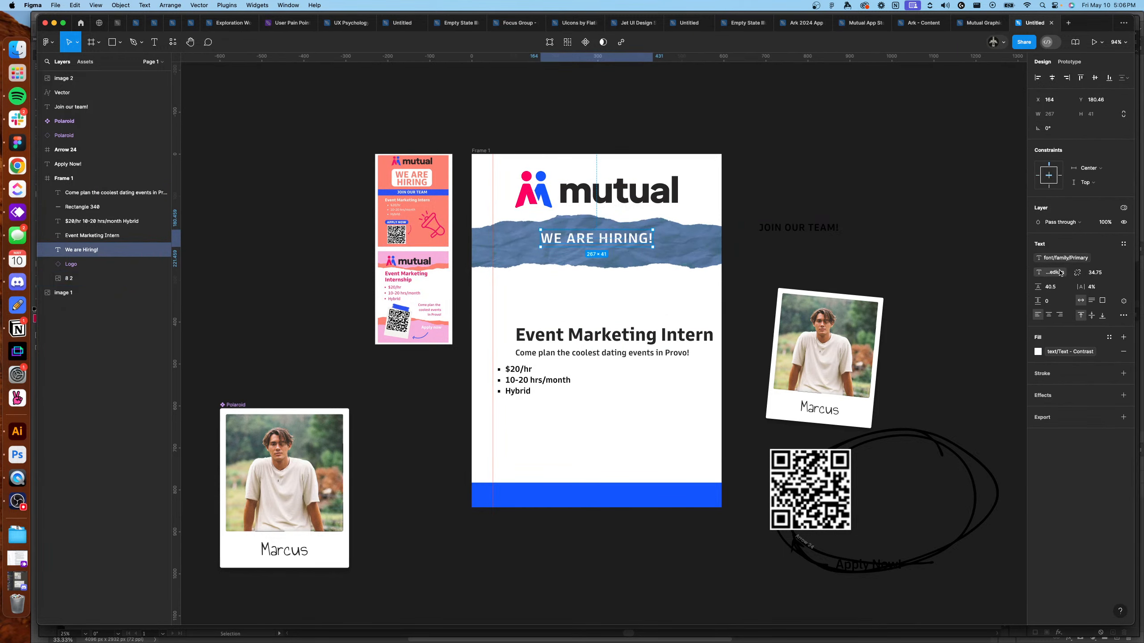
left_click(1096, 273)
key("shift+Up")
key("shift+Up")
mouse_move(625, 239)
left_mouse_down()
mouse_move(596, 245)
mouse_move(705, 247)
mouse_move(709, 277)
mouse_move(710, 183)
mouse_move(664, 199)
mouse_move(645, 235)
left_mouse_up()
left_click(1097, 272)
key("shift+Down")
left_click(706, 239, "shift")
left_click(739, 308)
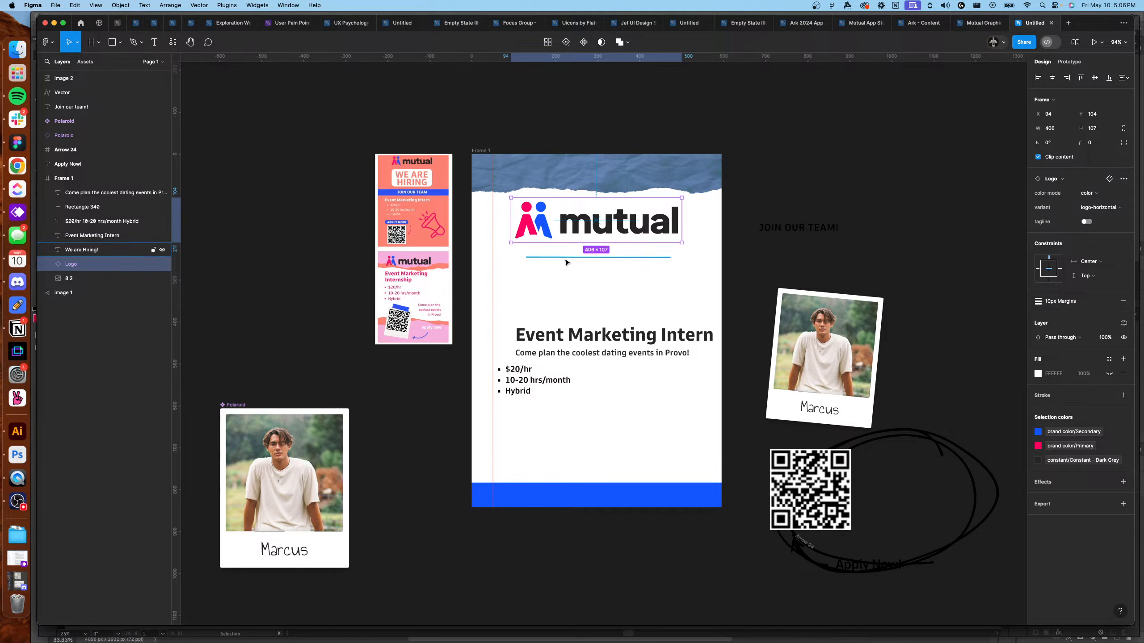
Recolour the "WE ARE HIRING!" text with text/Text - Primary and move it down to Y 240 below the logo.
left_click(599, 252)
left_click(1059, 357)
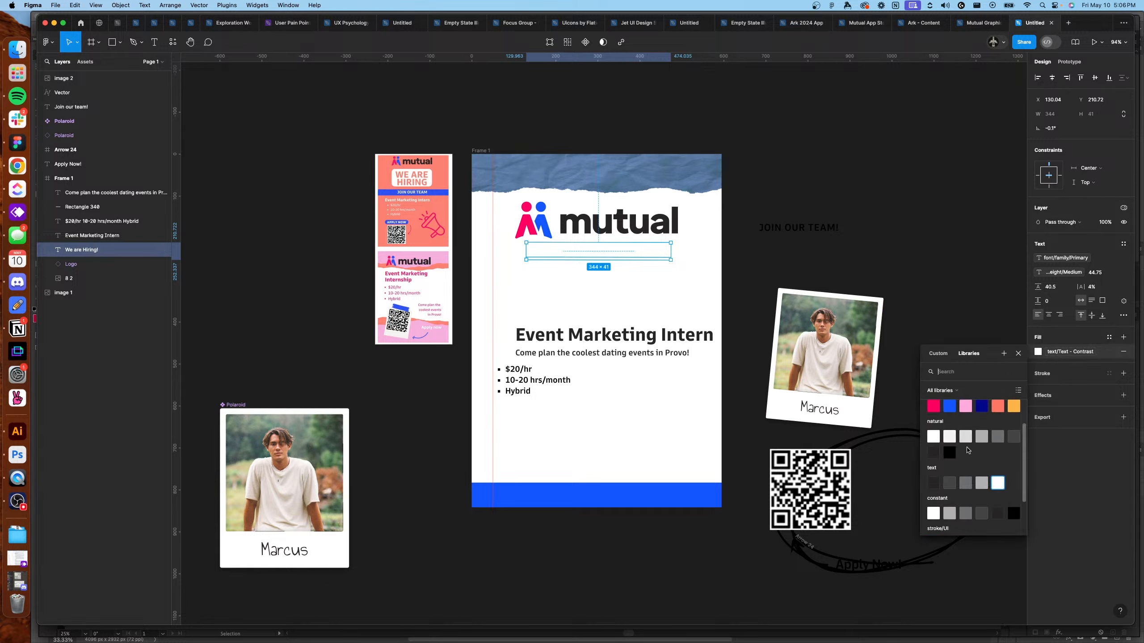
left_click(933, 483)
left_click_drag(655, 262, 655, 275)
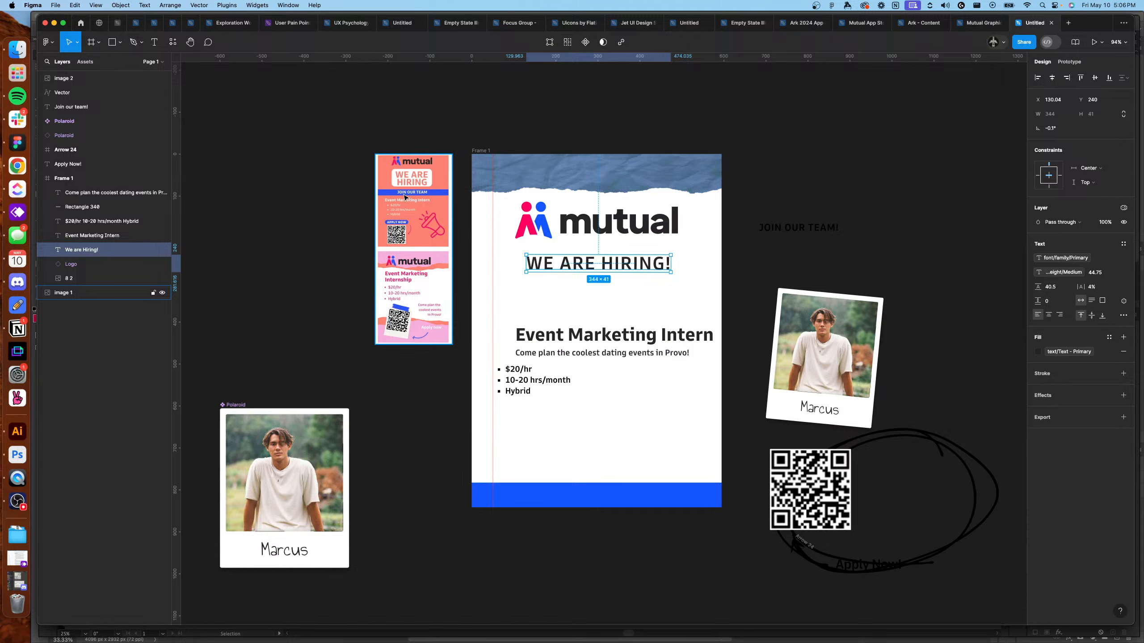
Duplicate the poster's blue footer bar to Y 232 over the hiring text and send the copy behind the text and logo.
left_click_drag(564, 497, 564, 266)
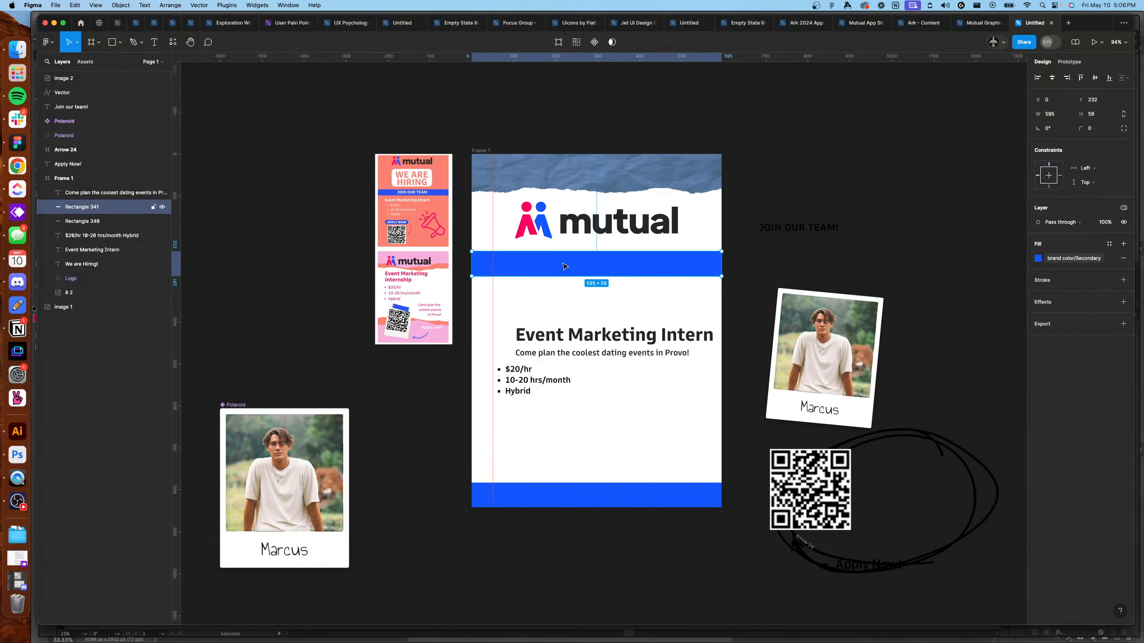
key("super+bracketleft")
key("super+bracketleft")
key("super+bracketleft")
key("super+bracketleft")
key("super+bracketleft")
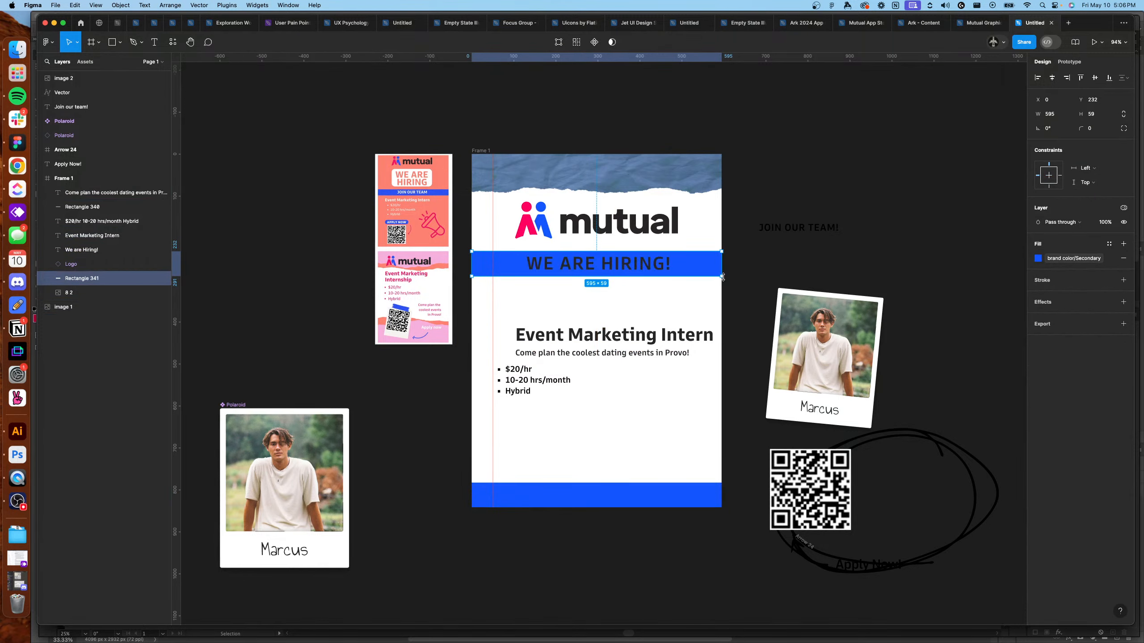
Recolour the copied bar behind the hiring text with brand color/Supporting 3.
left_click(1054, 258)
left_click(997, 350)
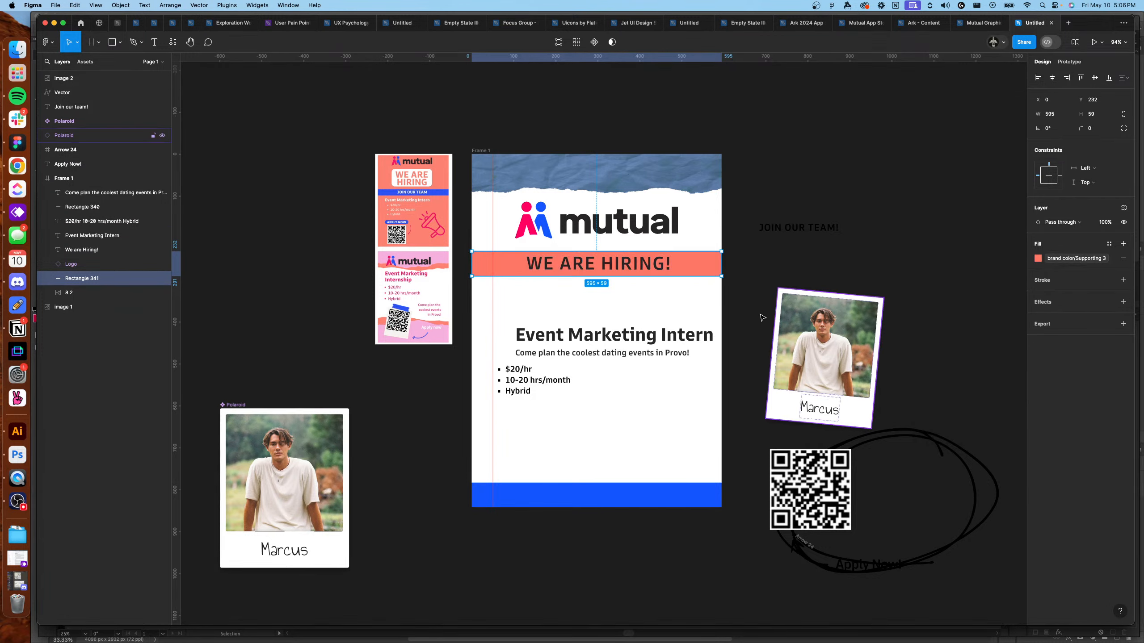
left_click(763, 318)
Fill the bar behind the hiring text with brand color/Primary and recolour the text with text/Text - Contrast.
scroll(753, 281, "up", 3)
left_click(727, 288)
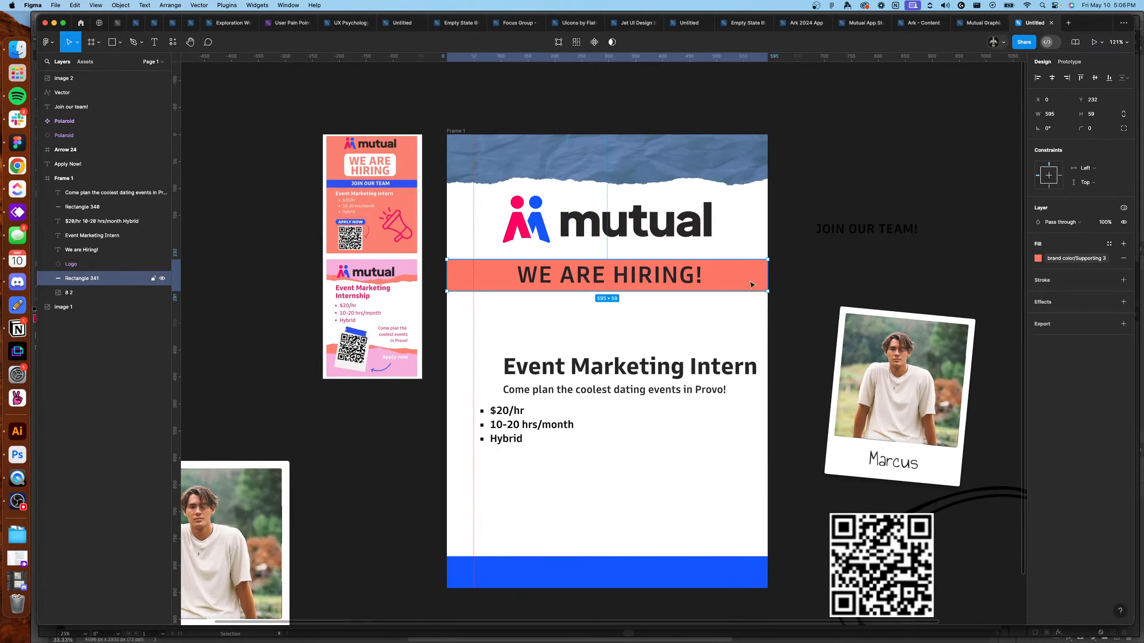
left_click(1054, 257)
left_click(932, 350)
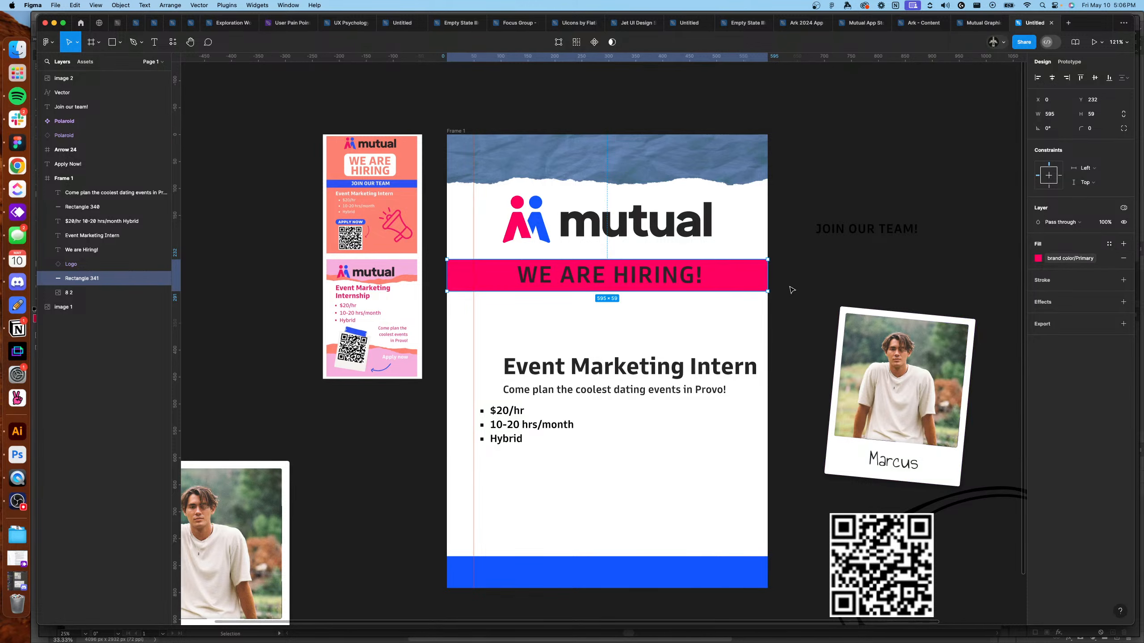
left_click(608, 275)
left_click(1066, 352)
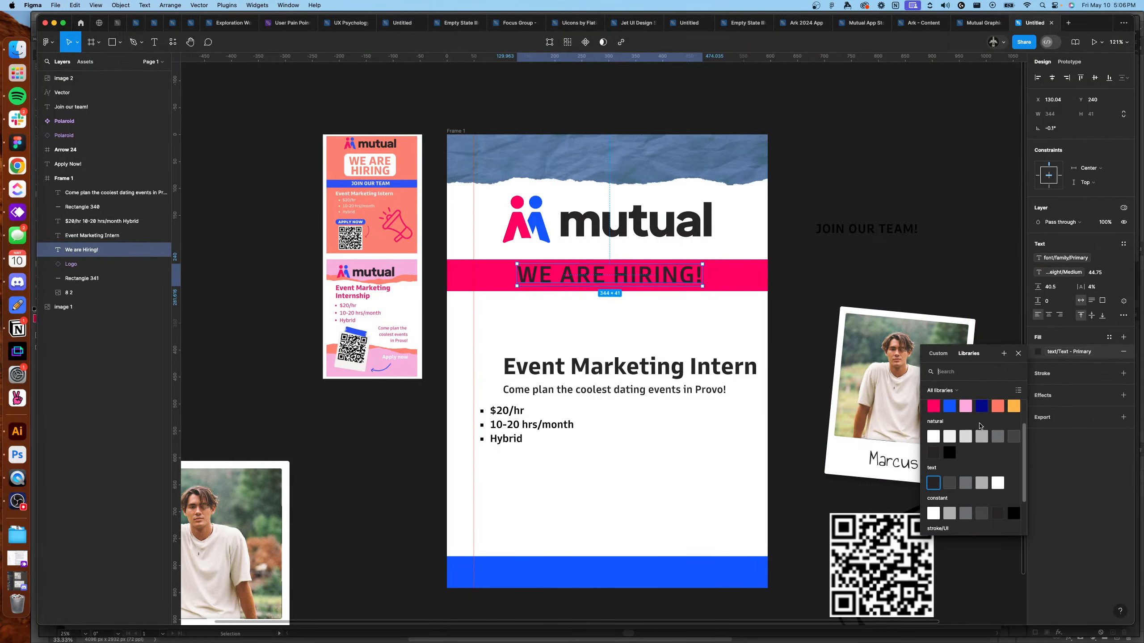
left_click(997, 483)
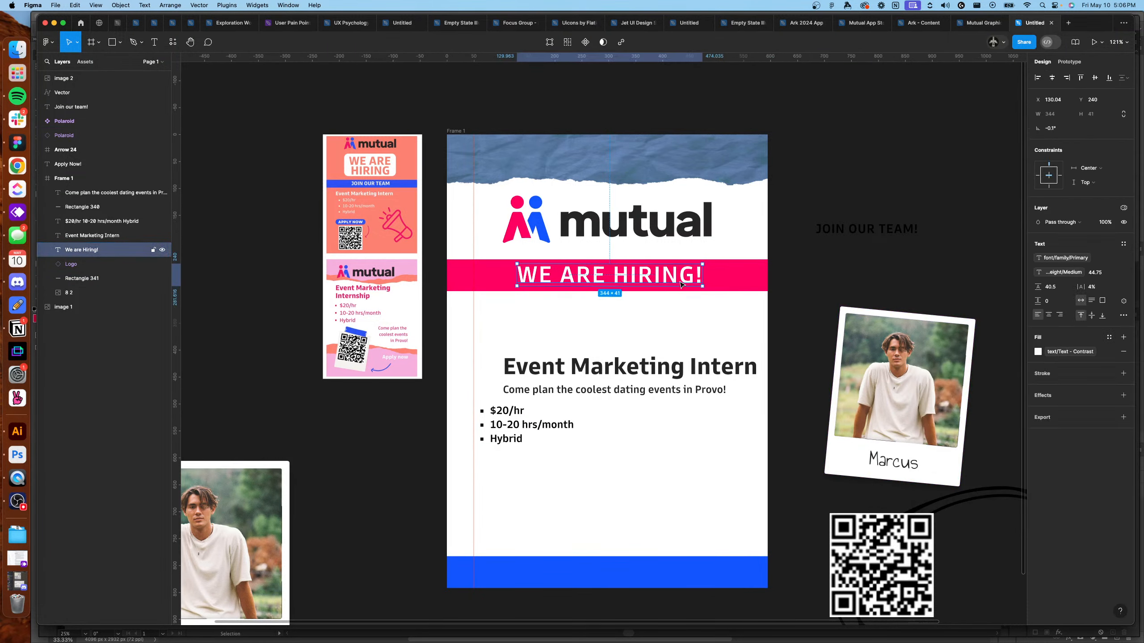
Set the "WE ARE HIRING!" text to font size 34.75, center-align it and center it horizontally in the frame.
left_click(1096, 272)
key("shift+Down")
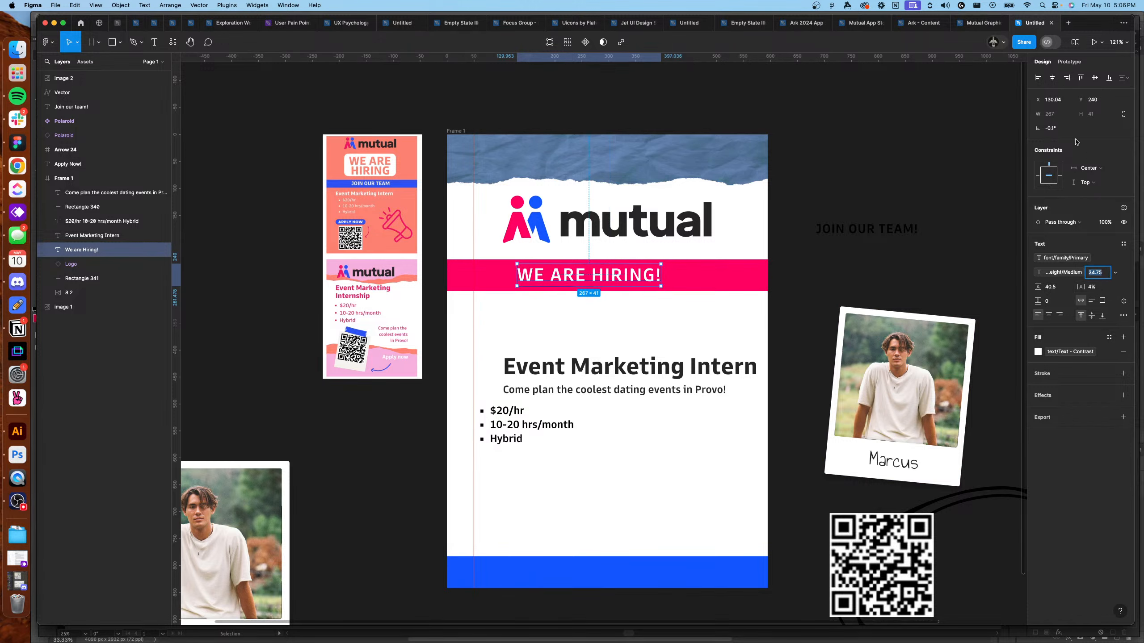
left_click(1048, 316)
left_click(1052, 78)
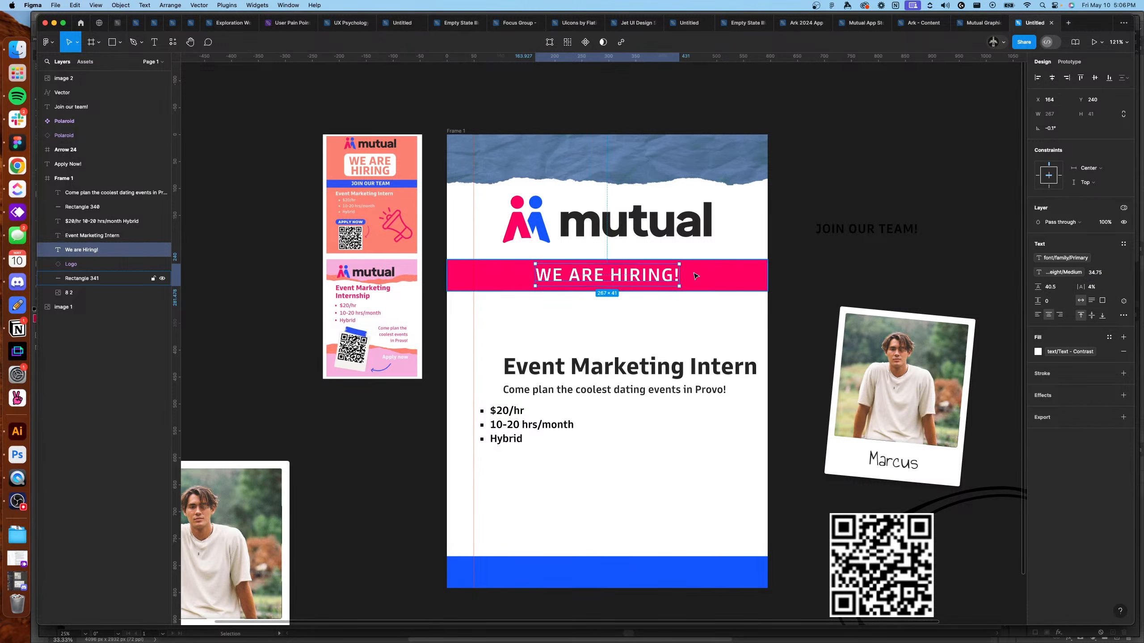
Turn the pink bar into a 365 × 59 rounded rectangle at Y 259, with the "WE ARE HIRING!" text moved down inside it.
left_click_drag(680, 278, 667, 319)
left_click(816, 289)
scroll(792, 304, "up", 2)
scroll(792, 304, "left", 2)
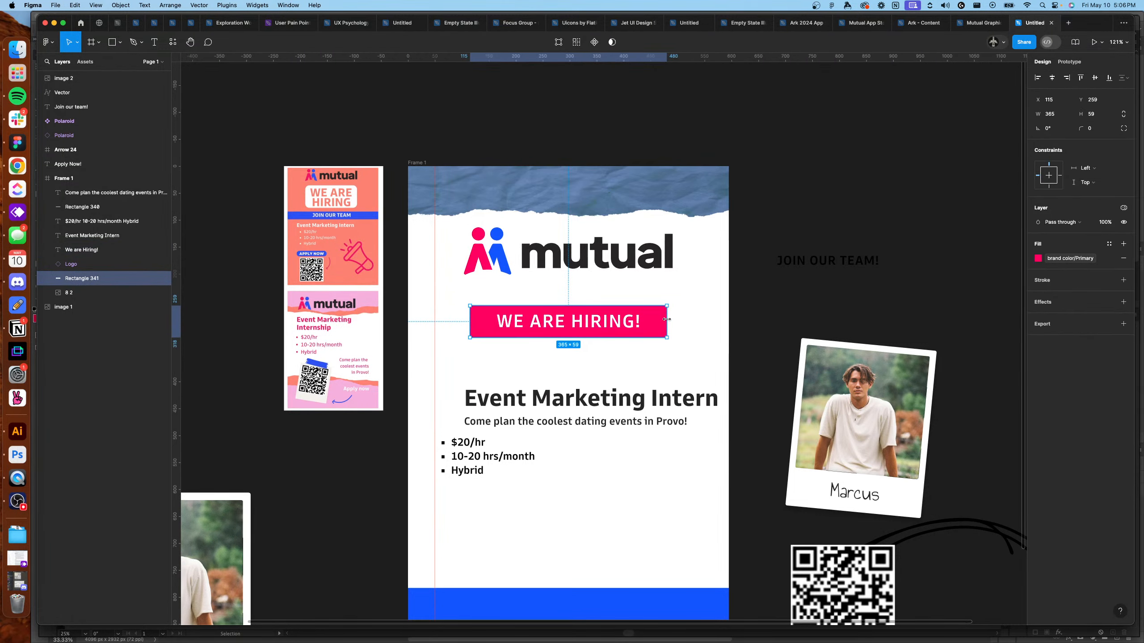
left_click(768, 346)
scroll(752, 341, "up", 2)
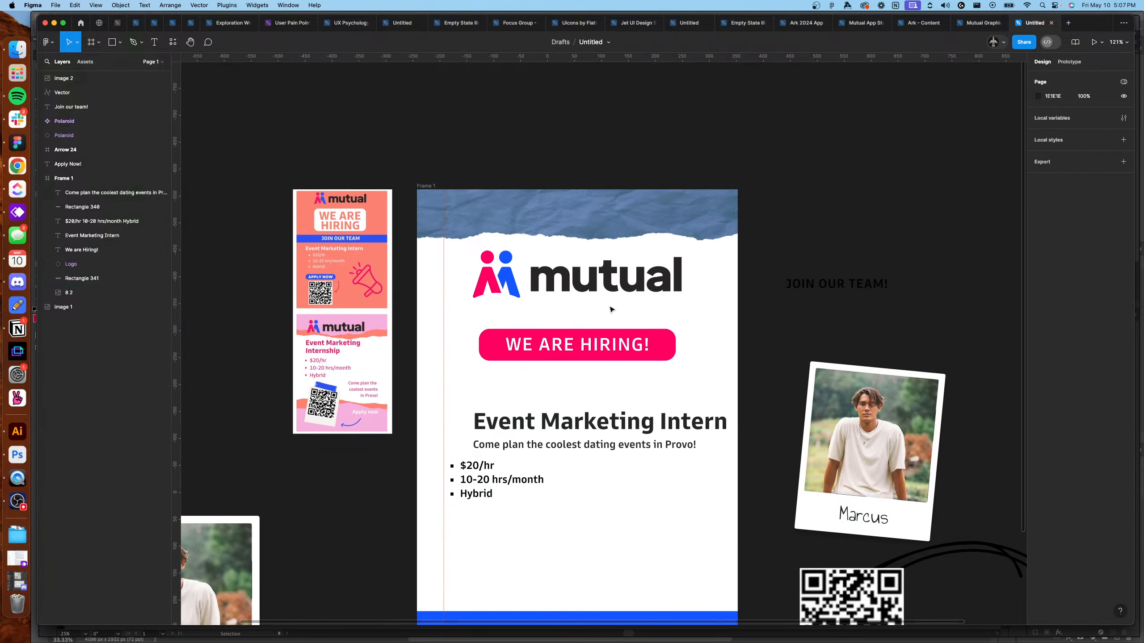
Shift the Mutual logo toward the poster's left edge and tilt it counterclockwise by about 4.95°.
left_click(606, 299)
left_click_drag(606, 298, 576, 294)
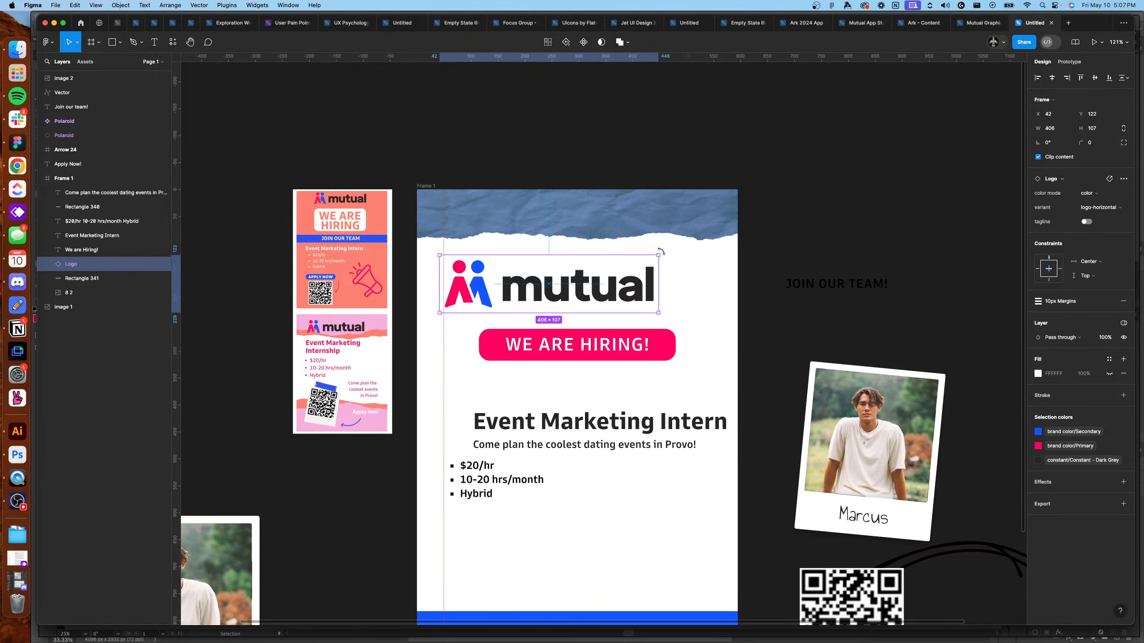
Tilt the torn-paper image to about 5.84° and enlarge it to about 816 × 276, shifting the logo just below its edge.
left_click(687, 231)
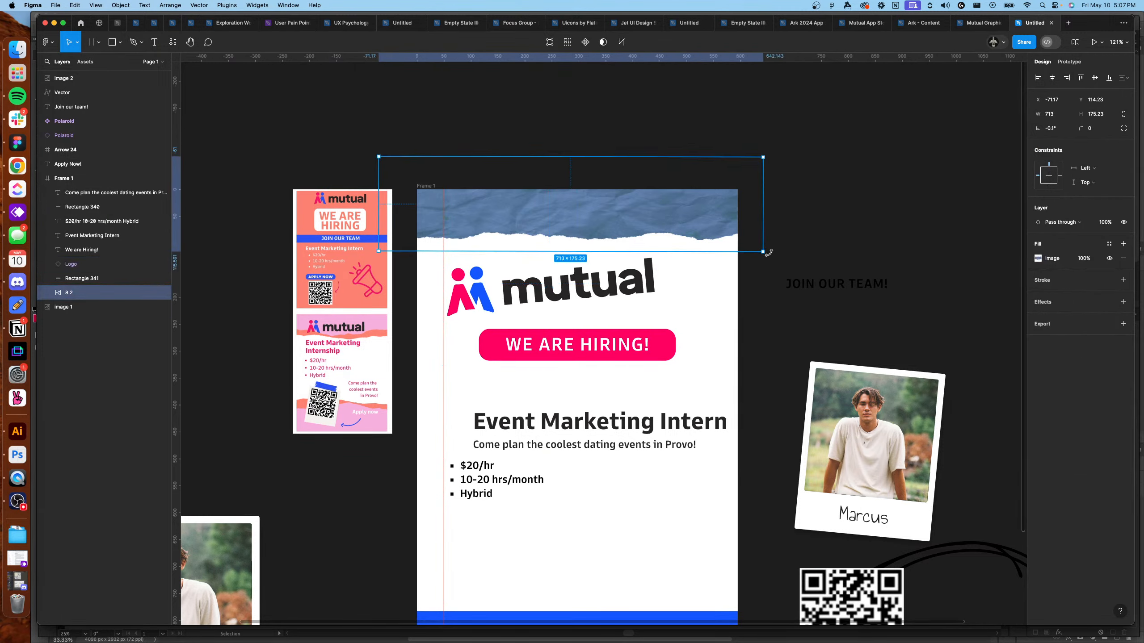
left_click_drag(769, 253, 773, 233)
mouse_move(588, 208)
left_mouse_down()
mouse_move(561, 214)
mouse_move(585, 217)
left_mouse_up()
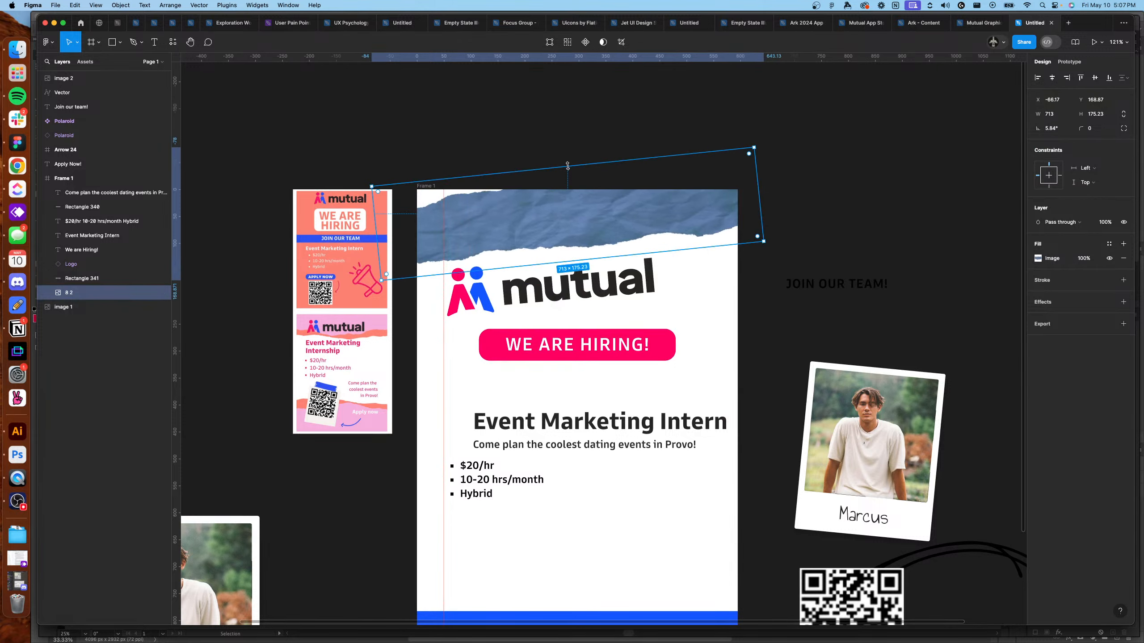
left_click_drag(567, 166, 567, 130)
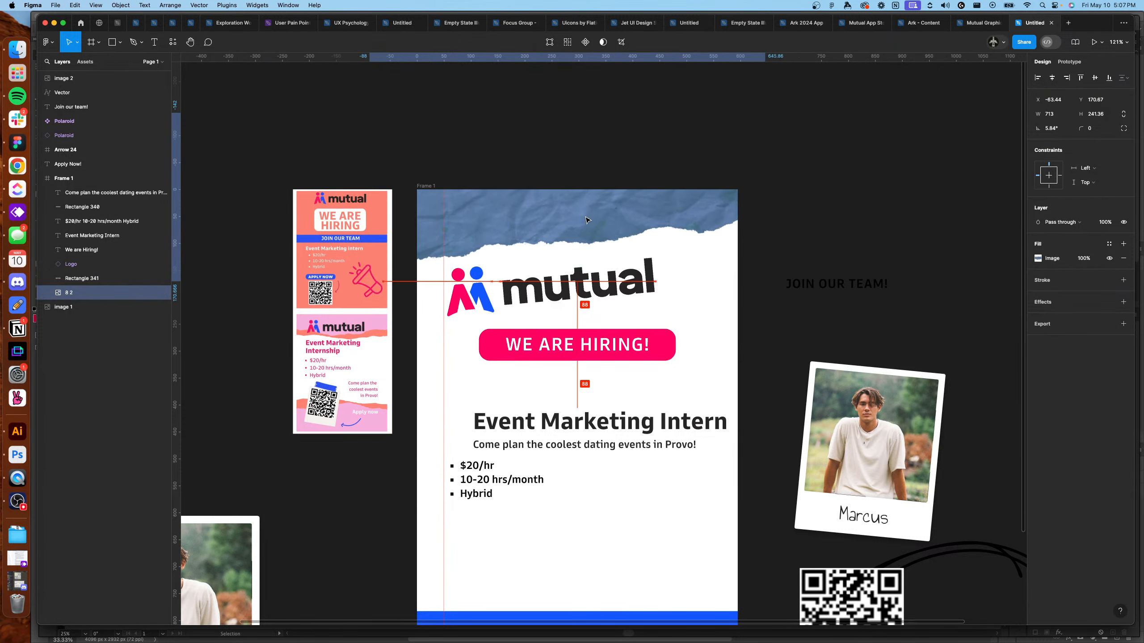
left_click_drag(743, 119, 776, 92)
left_click(572, 286)
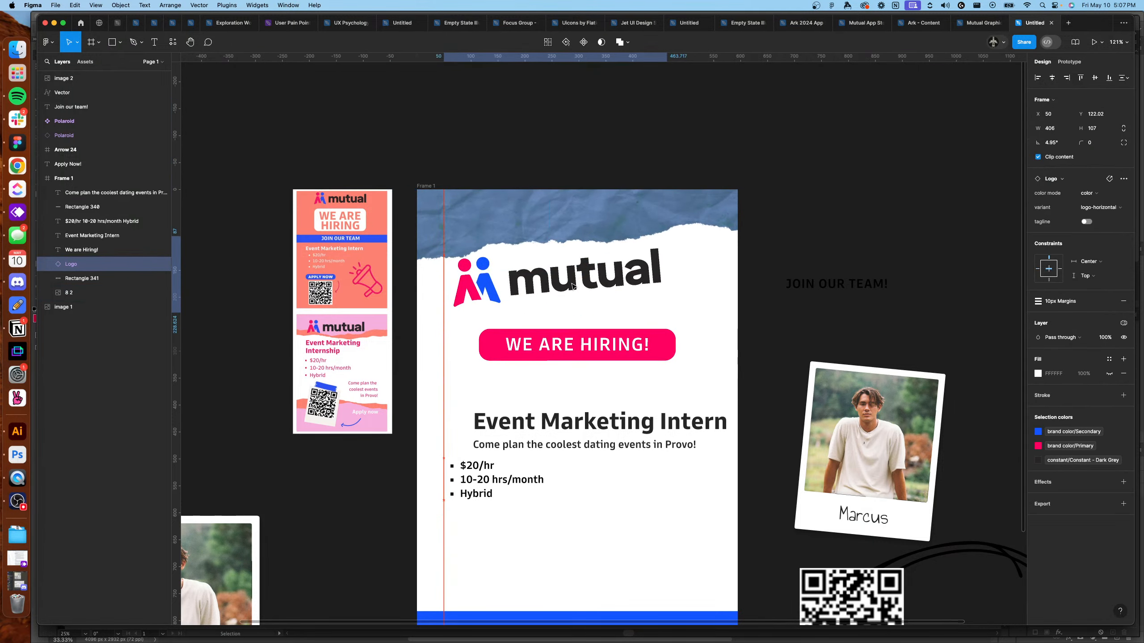
left_click_drag(571, 286, 558, 236)
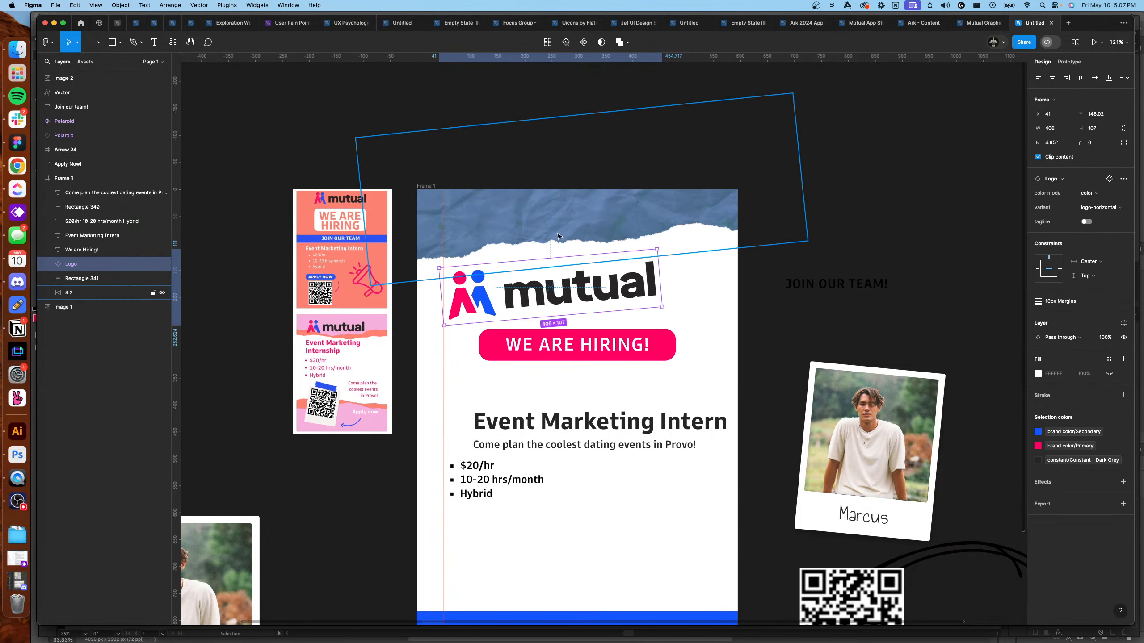
Flip the torn-paper image horizontally, then adjust its rotation to about -174.6° and its position so it covers the poster's top.
left_click(467, 251)
right_click(671, 209)
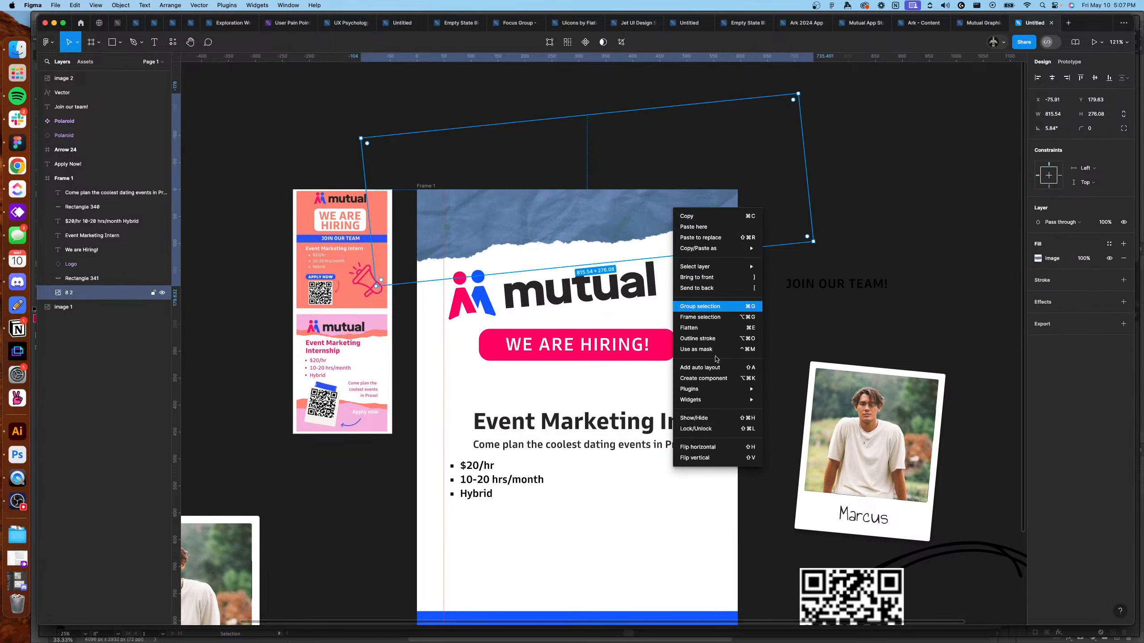
left_click(699, 447)
left_click_drag(800, 291, 813, 246)
left_click_drag(652, 218, 647, 221)
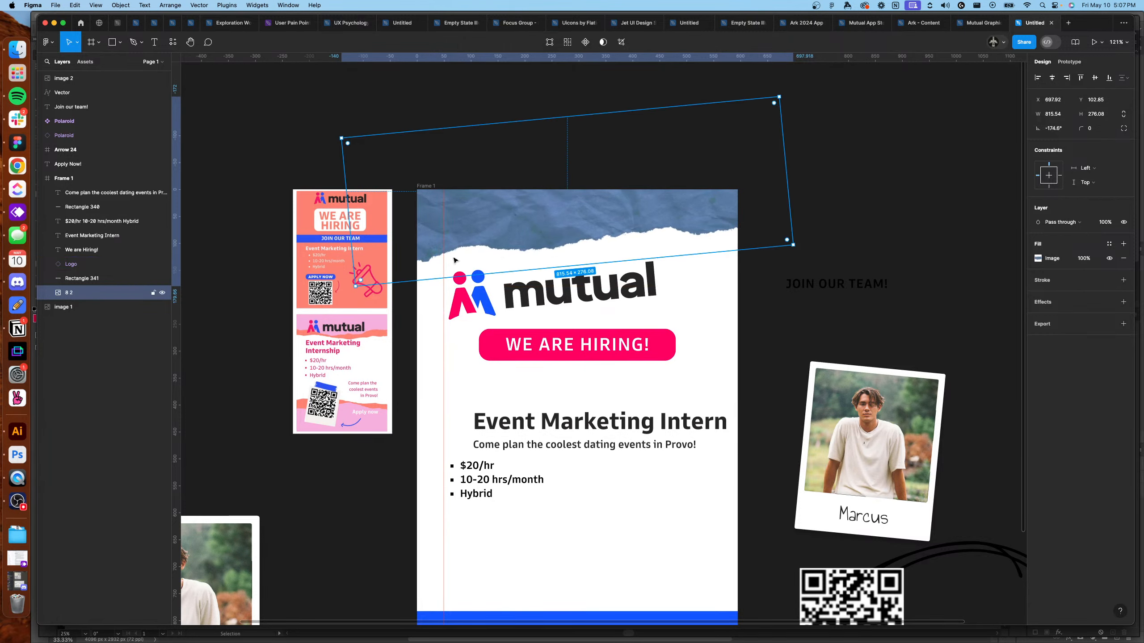
left_click(768, 304)
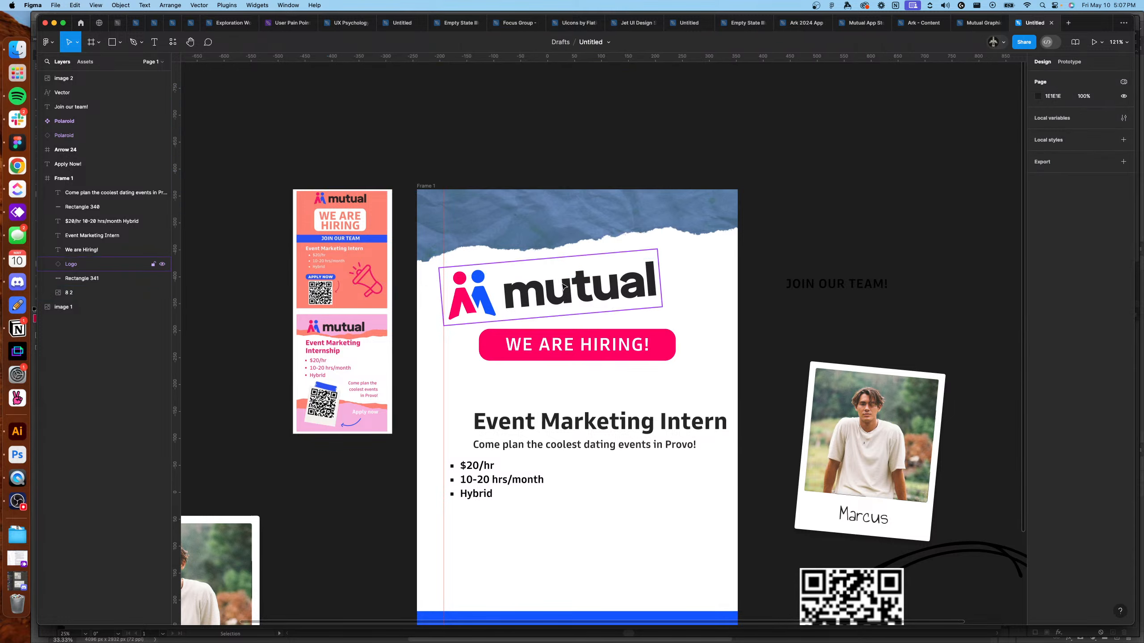
Enlarge the tilted logo to about 414 × 109 and position it at X 47, Y 139.06.
left_click(559, 292)
left_click_drag(559, 292, 563, 296)
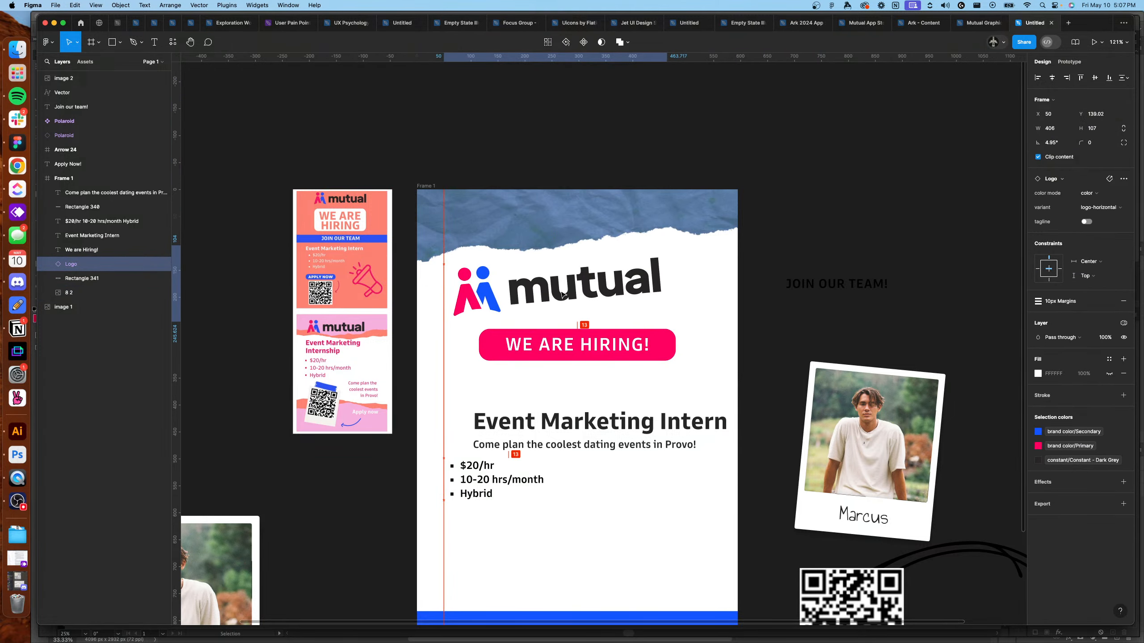
left_click_drag(676, 299, 643, 294)
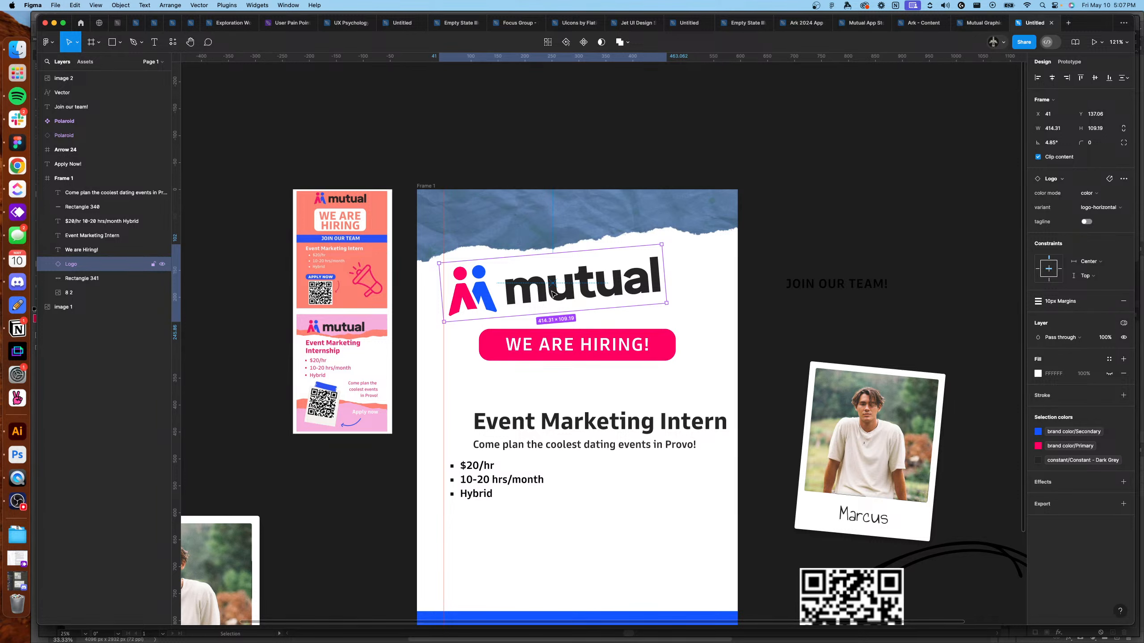
key("Right")
key("Right")
key("Right")
key("Right")
key("Right")
key("Right")
key("Down")
key("Down")
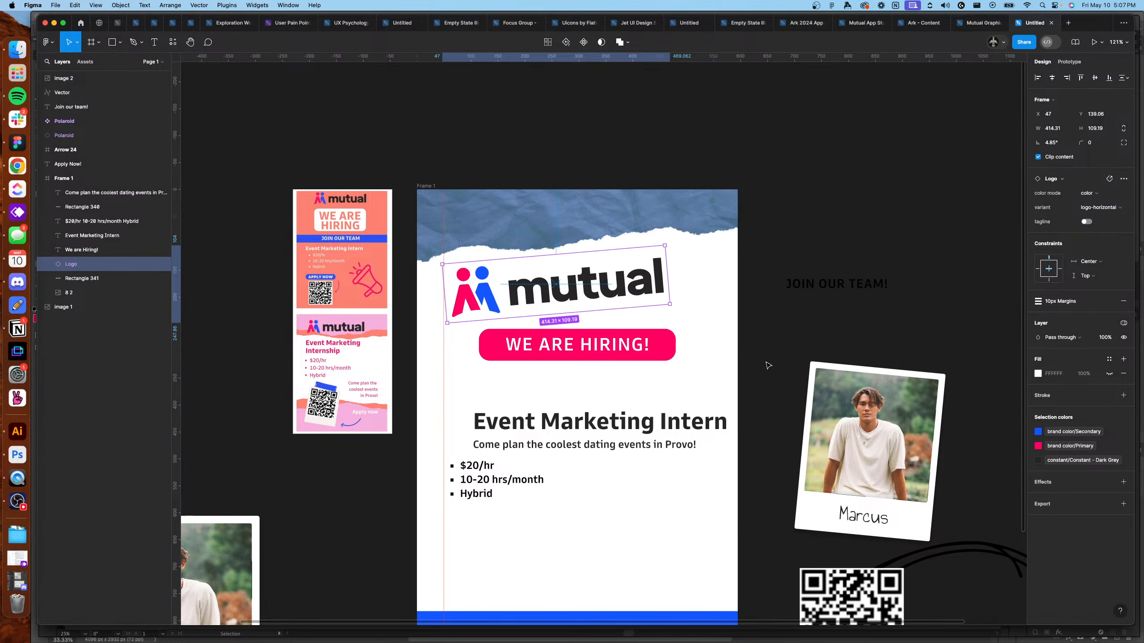
left_click(768, 365)
Apply the Heading/H3 text style to "WE ARE HIRING!" and move the text down to Y 274 within the pink bar.
scroll(680, 295, "down", 10)
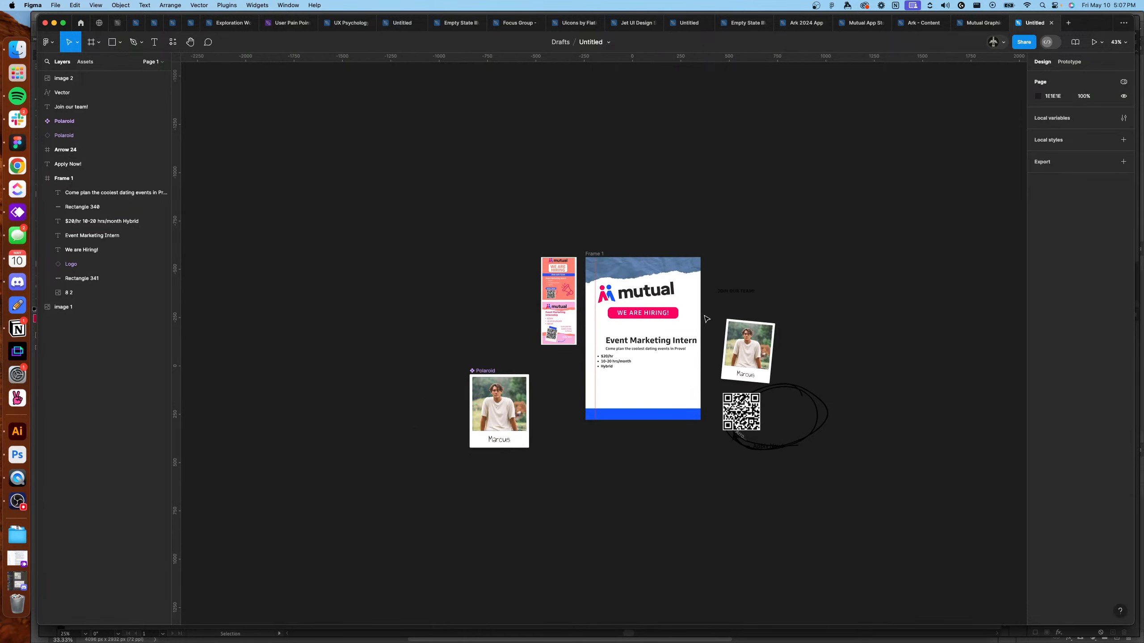
scroll(669, 345, "up", 8)
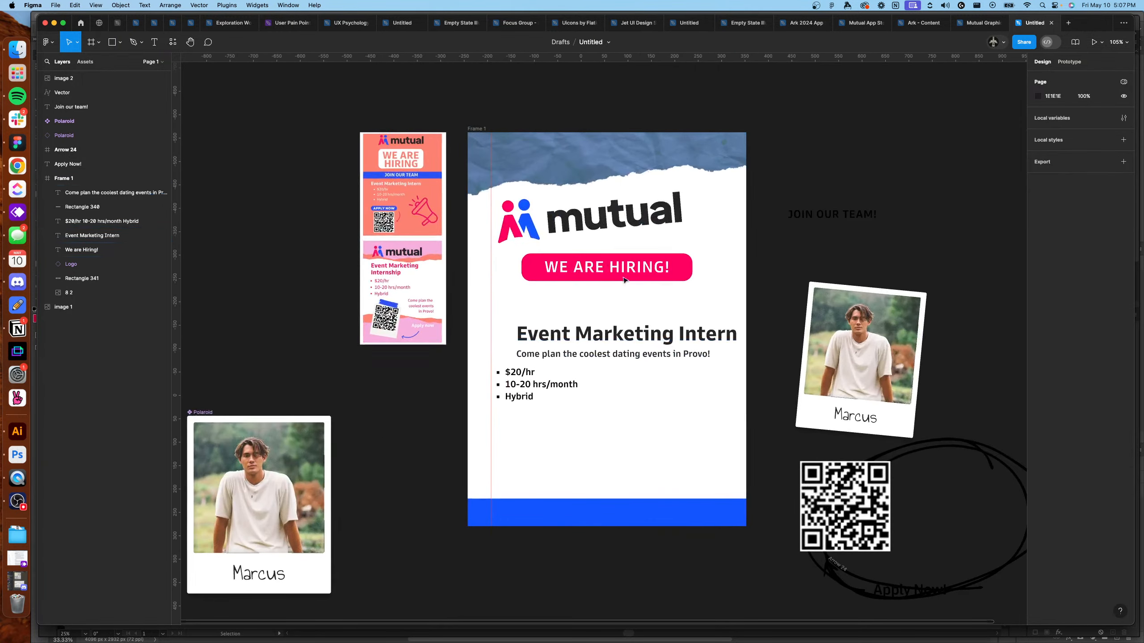
scroll(564, 229, "up", 2)
left_click(598, 267)
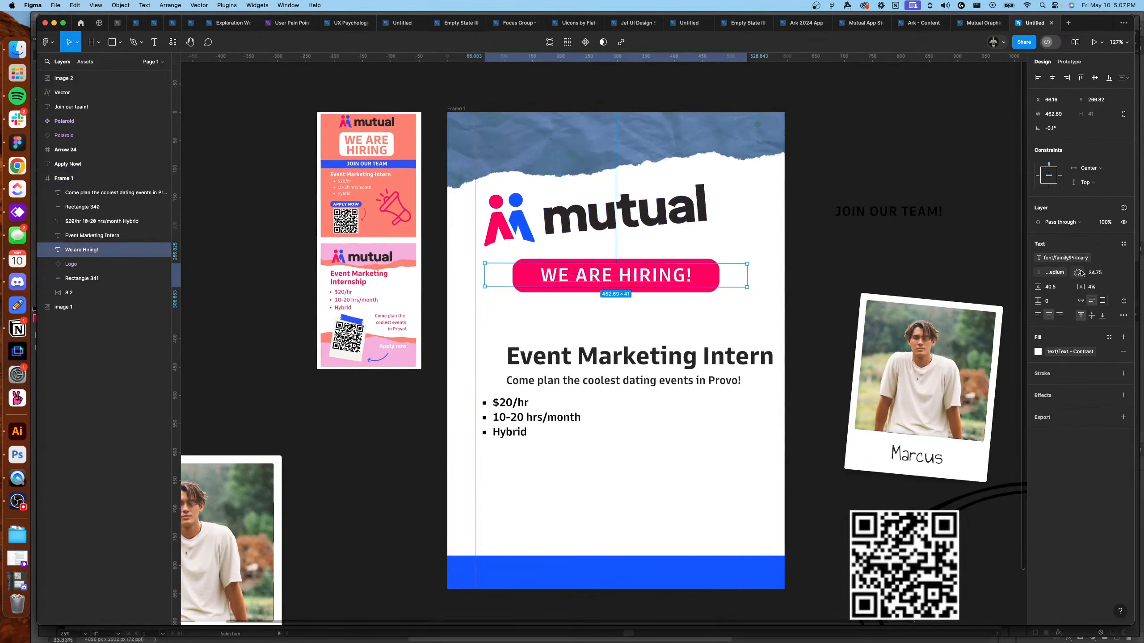
left_click(1123, 244)
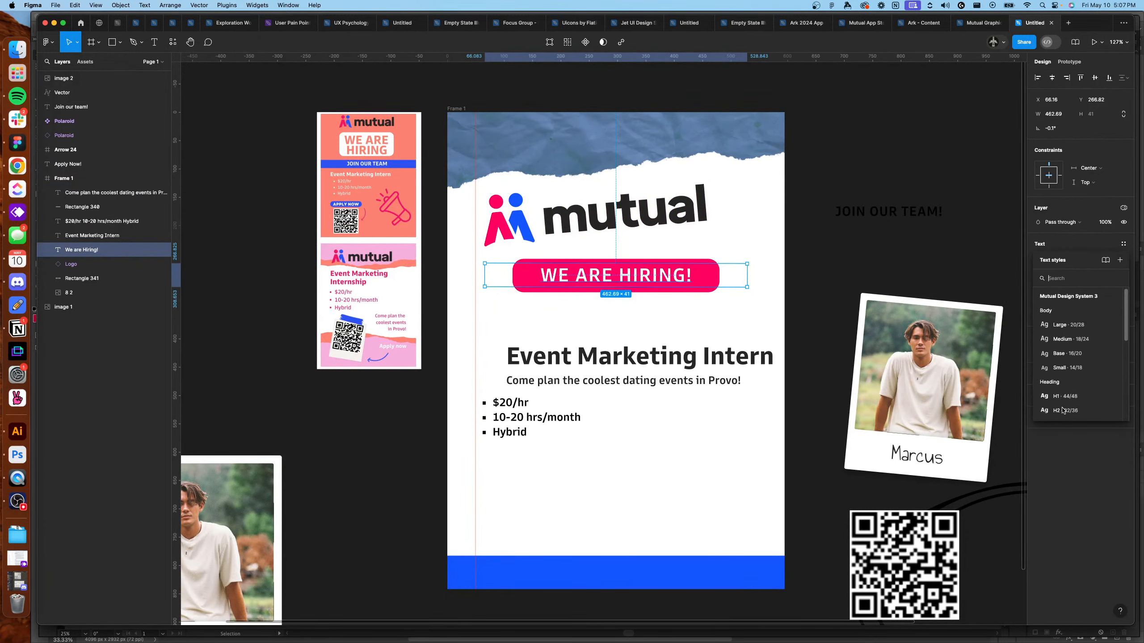
scroll(1062, 410, "down", 3)
left_click(1063, 342)
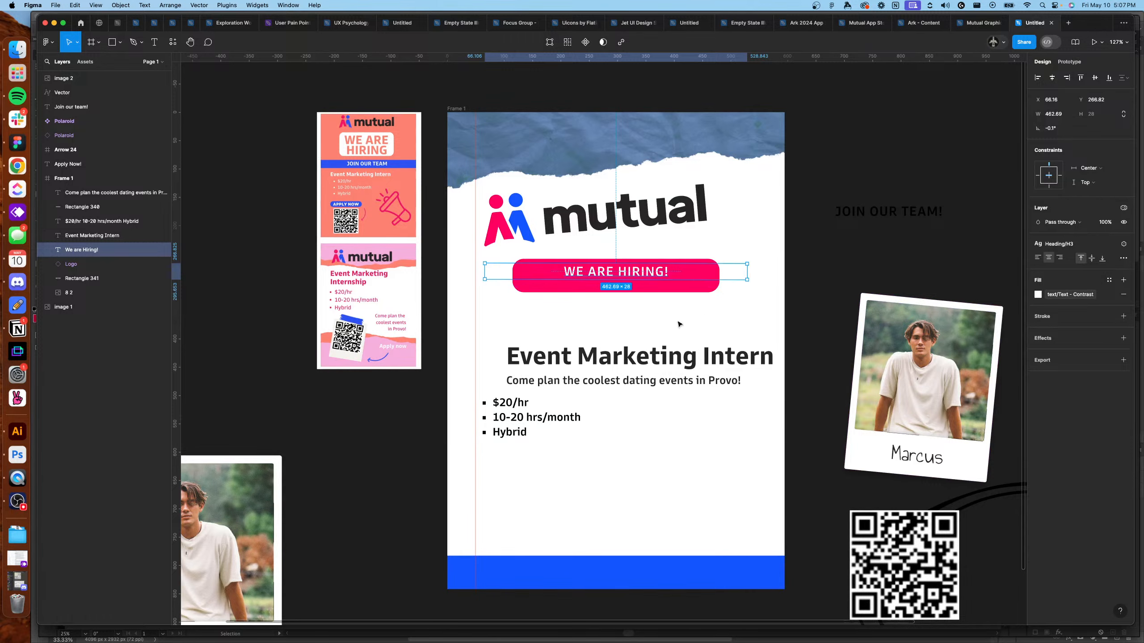
left_click_drag(643, 276, 644, 280)
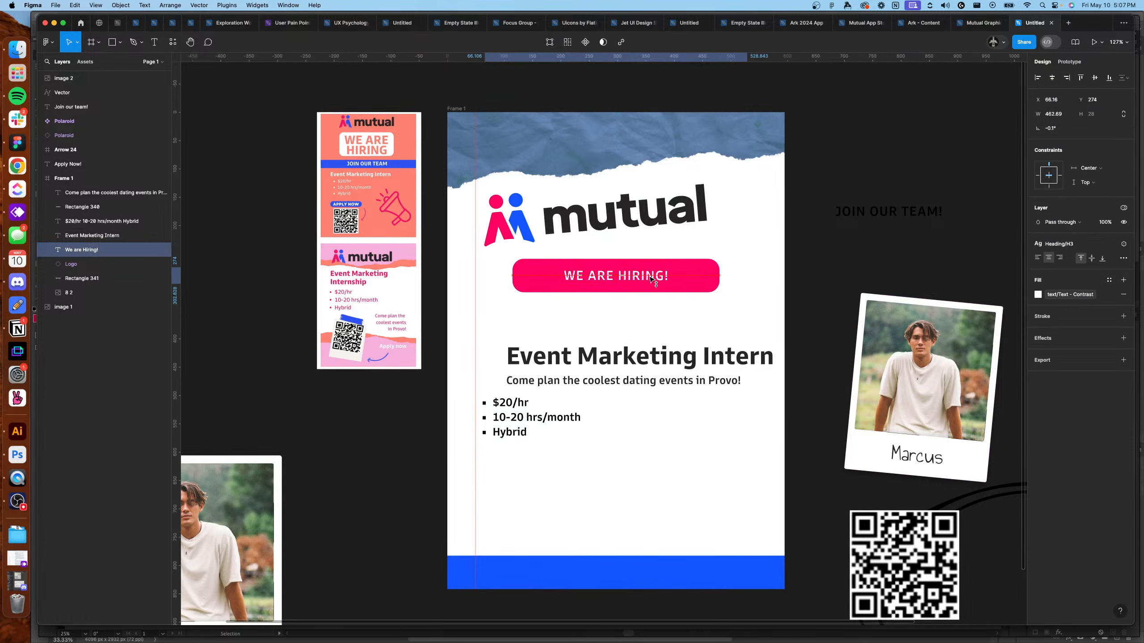
Narrow the "WE ARE HIRING!" text box to about 297 wide and move it with the pink bar to the left margin guide.
left_click_drag(747, 276, 608, 269)
left_click_drag(674, 279, 709, 278)
left_click_drag(768, 256, 688, 243)
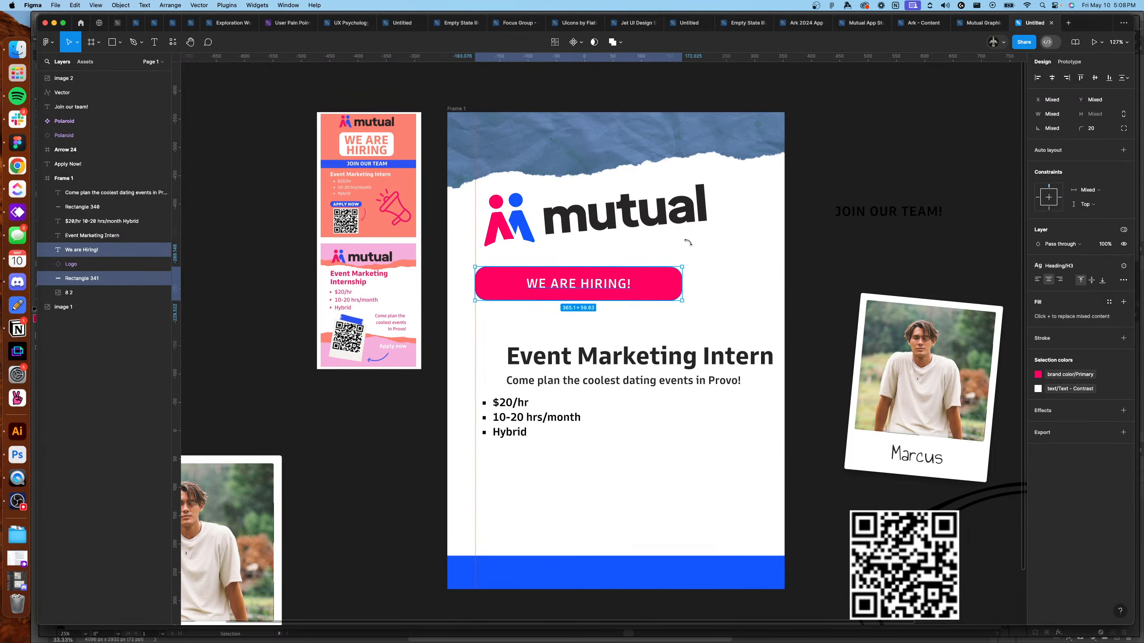
key("Escape")
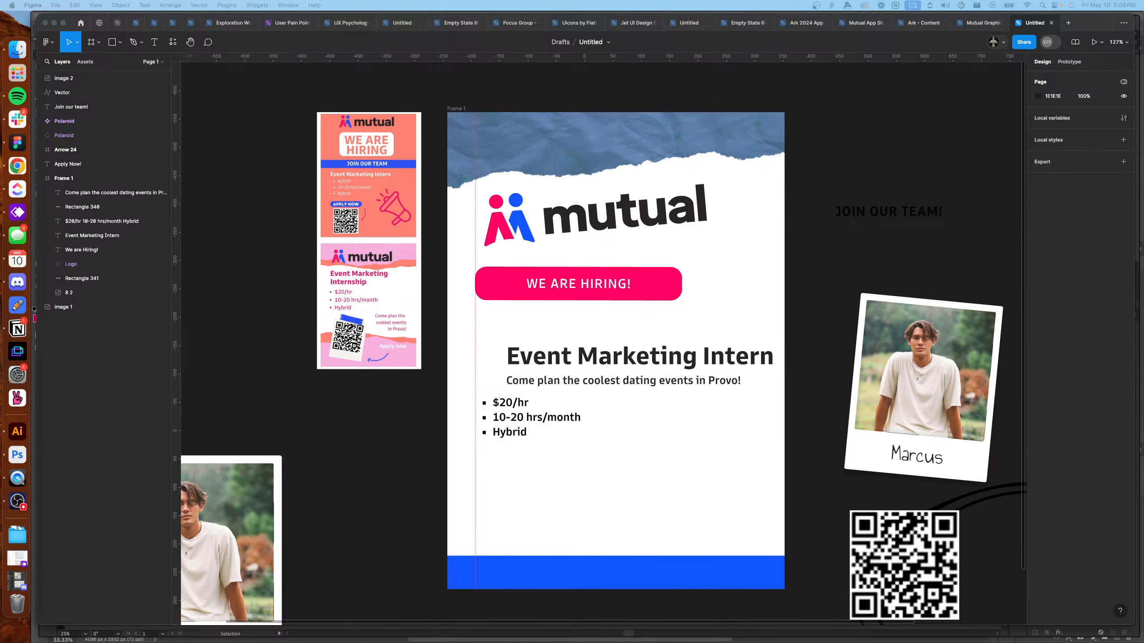
Switch to Chrome and look through the Google Images results for "now hiring flyer design" for layout inspiration.
left_click_drag(1143, 71, 1019, 70)
scroll(892, 253, "down", 1)
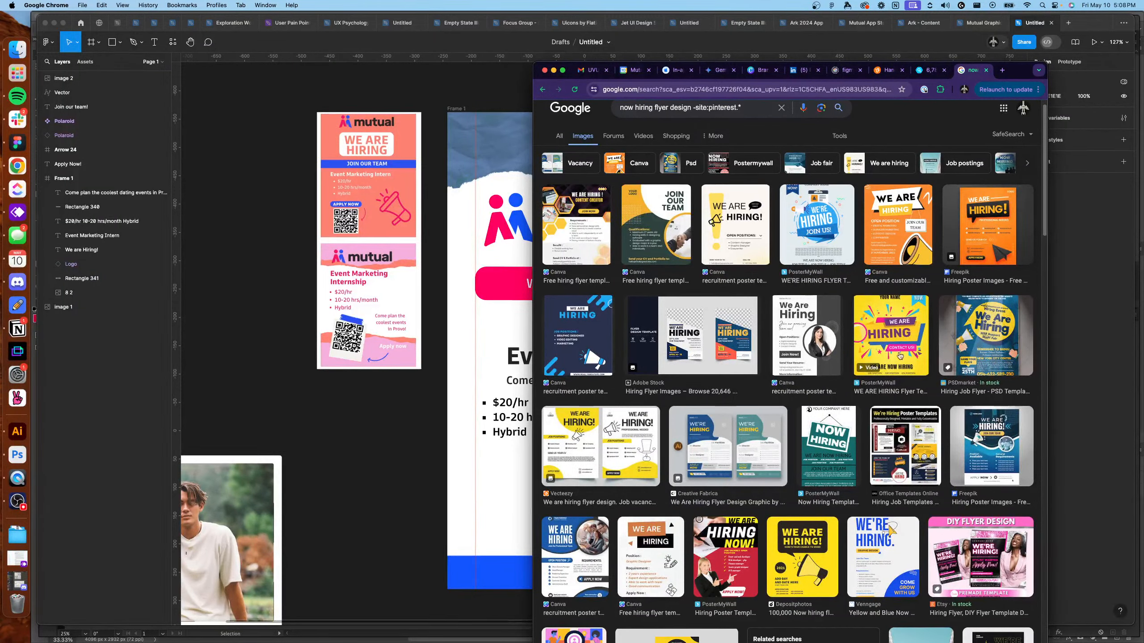
scroll(752, 418, "down", 1)
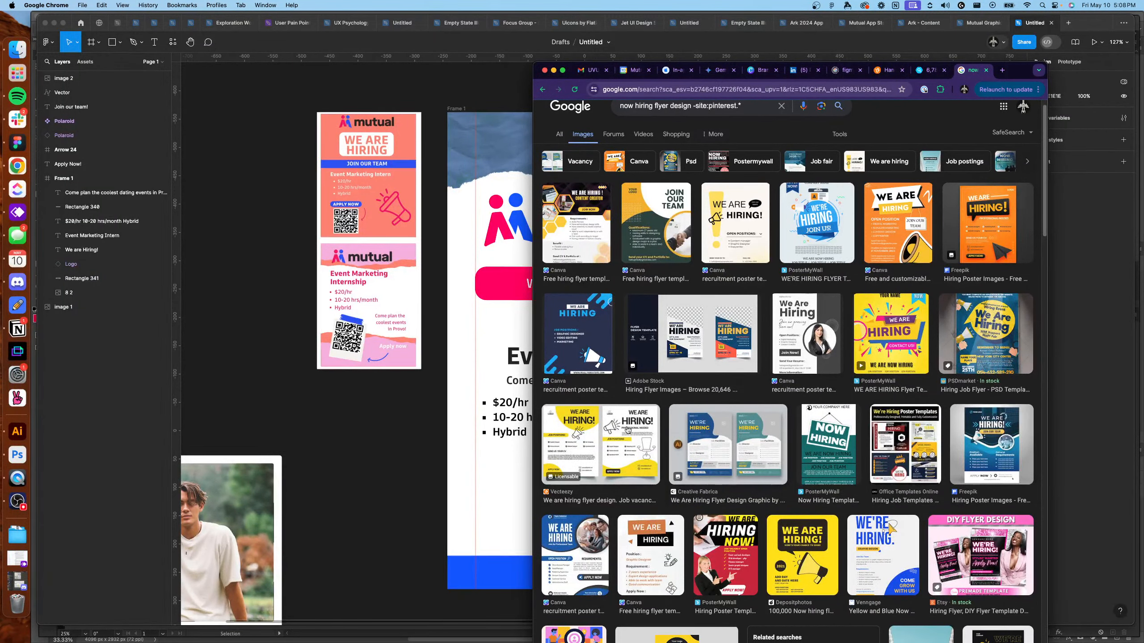
scroll(778, 432, "down", 5)
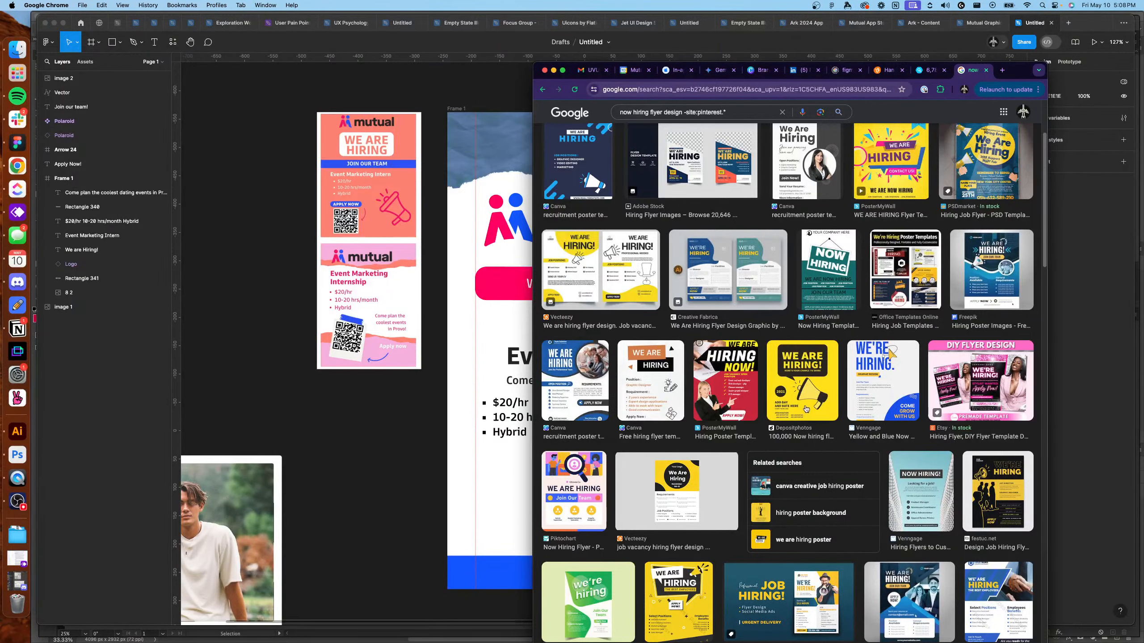
scroll(806, 409, "down", 4)
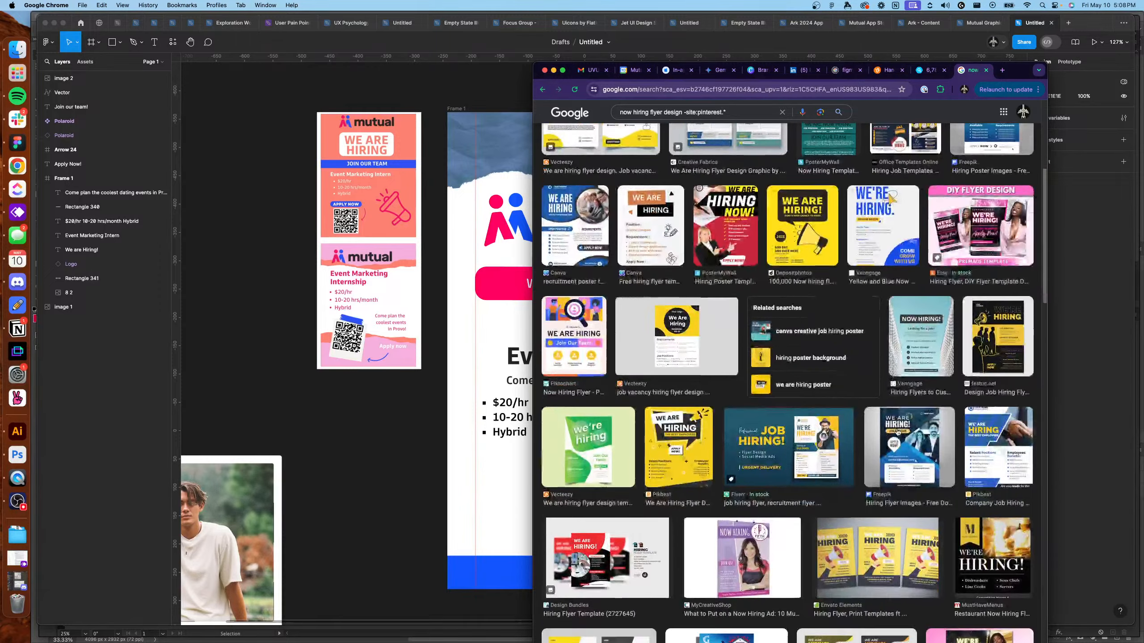
scroll(898, 433, "down", 2)
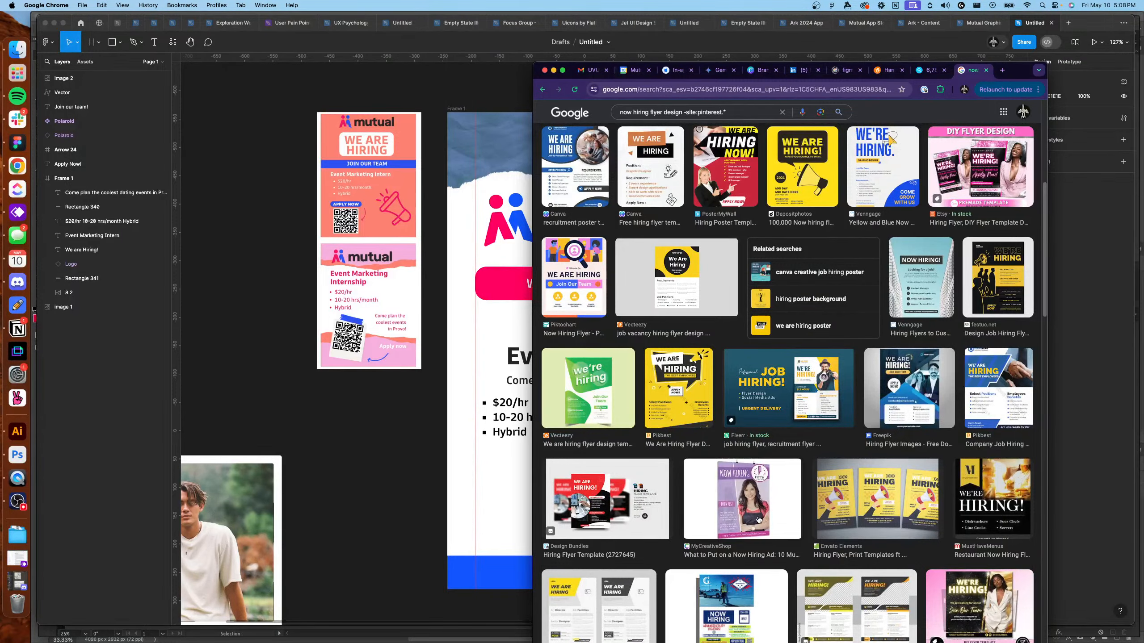
scroll(835, 343, "down", 7)
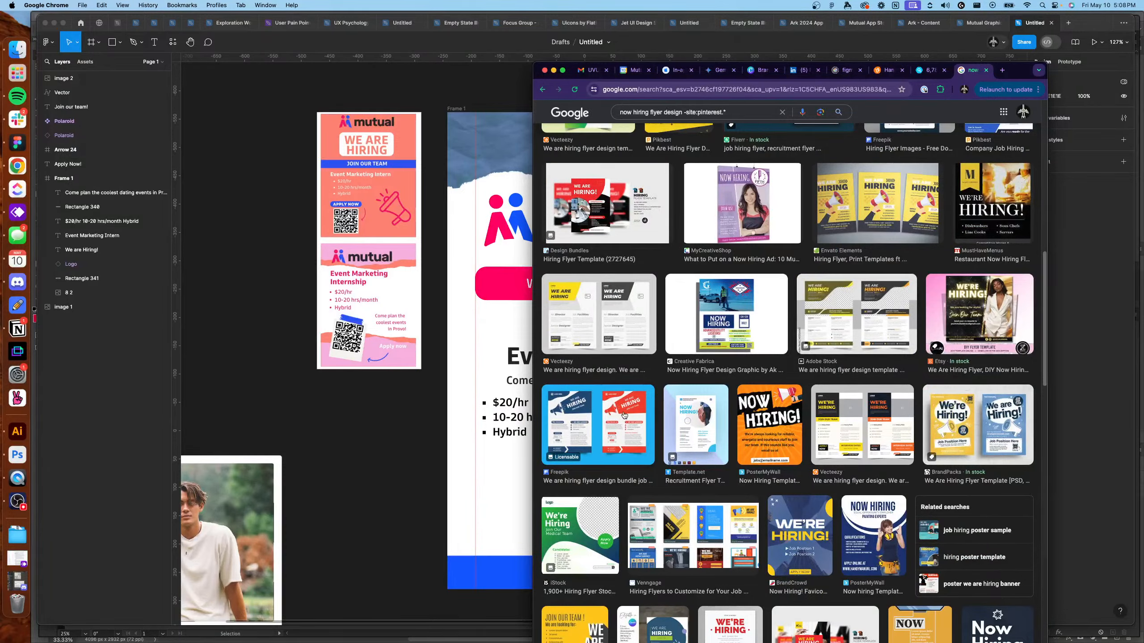
scroll(824, 432, "down", 1)
scroll(824, 432, "down", 5)
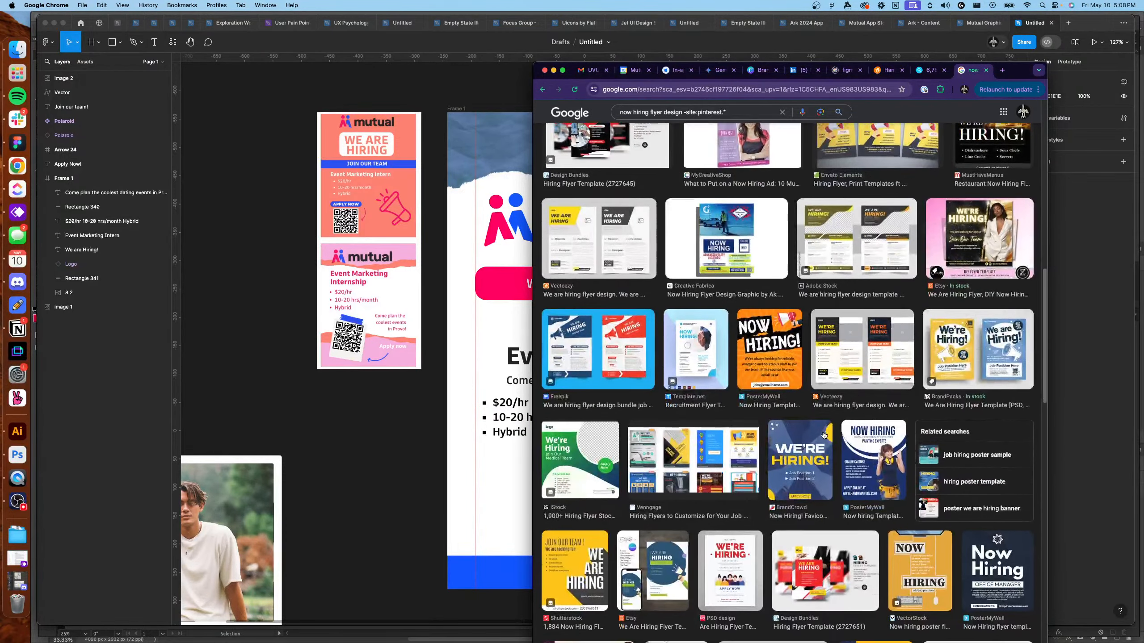
scroll(783, 165, "down", 1)
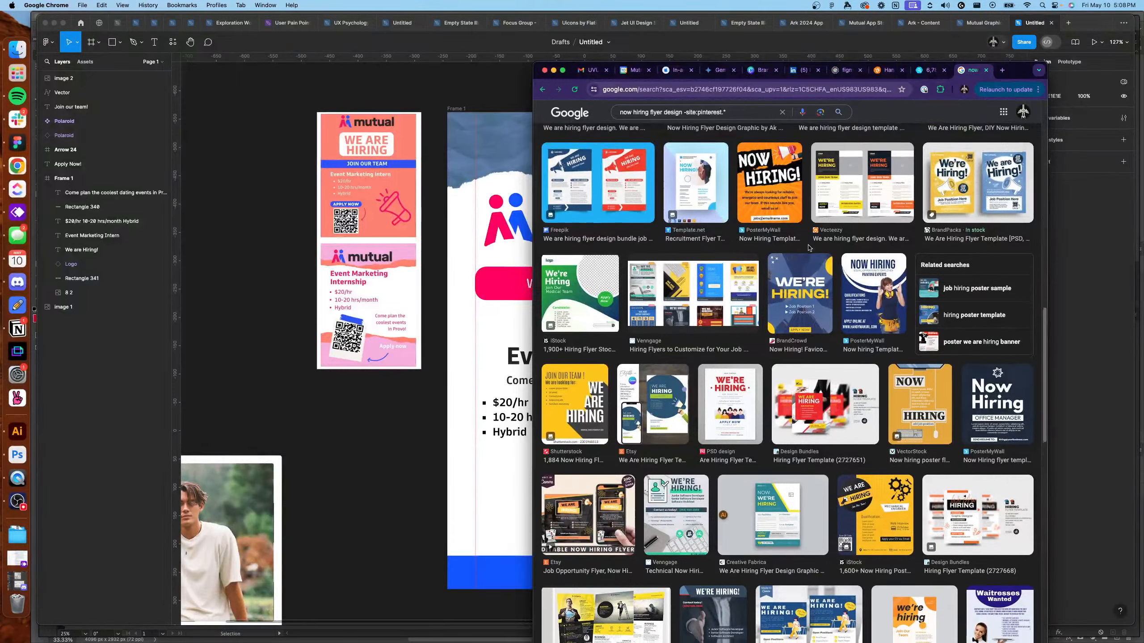
double_click(1020, 73)
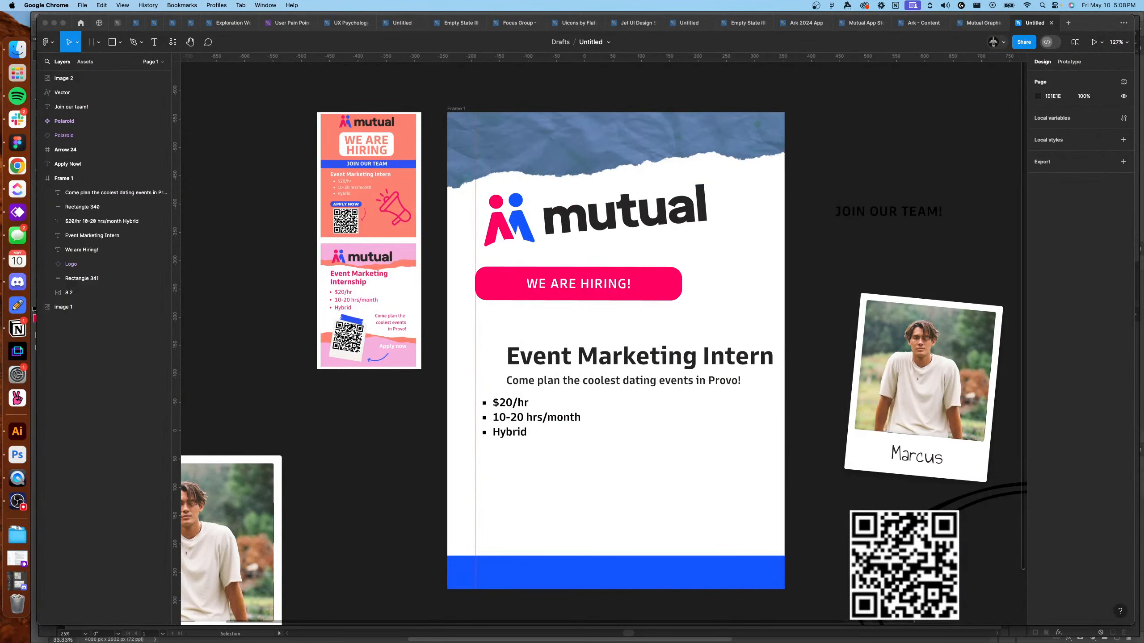
Enlarge the pink bar in width and height so it spans from the left margin guide almost to the poster's right edge.
left_click(880, 203)
left_click(644, 288)
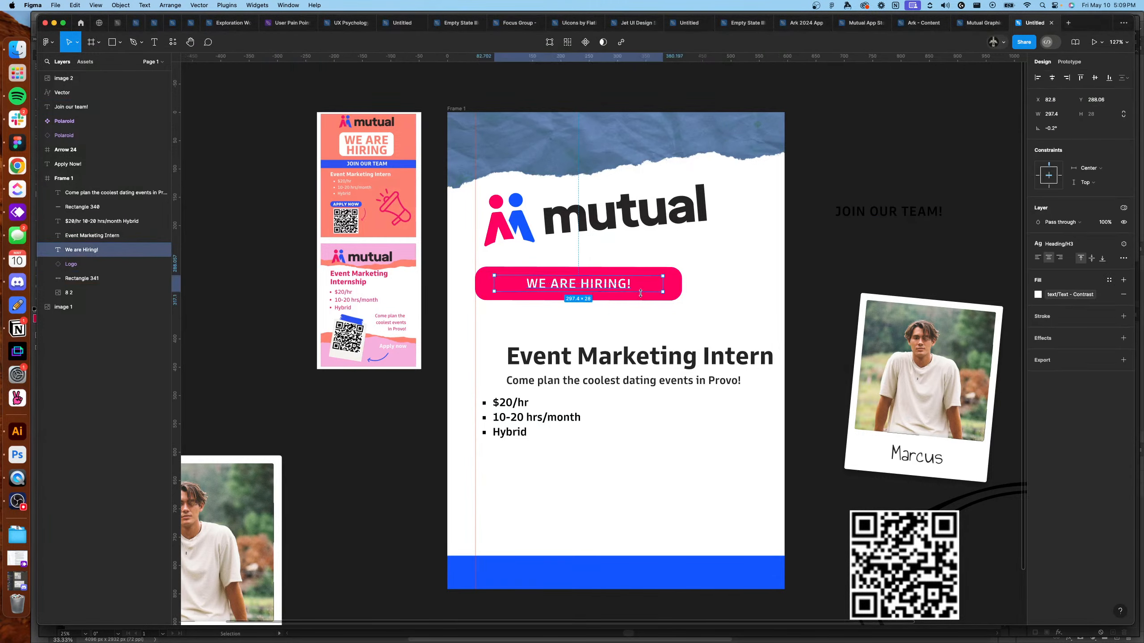
left_click(676, 295)
left_click_drag(681, 302, 777, 315)
Scale the tilted Mutual logo down and place it near the left margin between the torn paper and the pink bar.
left_click(702, 225)
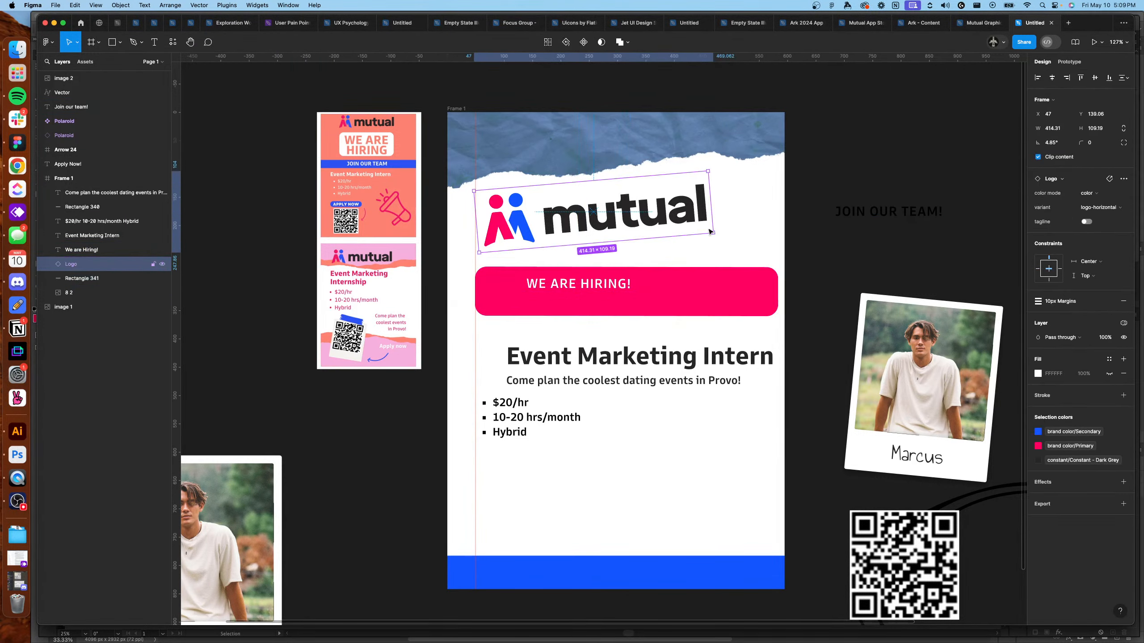
left_click_drag(713, 232, 630, 215)
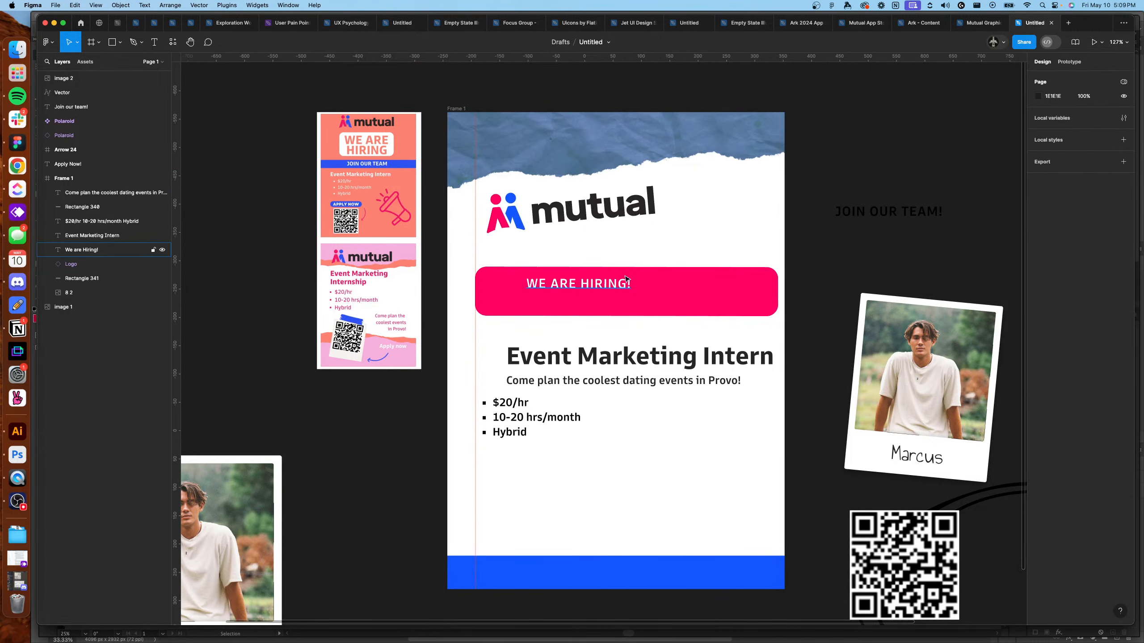
Detach the Heading/H3 style from the "WE ARE HIRING!" text and set its font size to 25.
left_click(621, 289)
left_click(1123, 244)
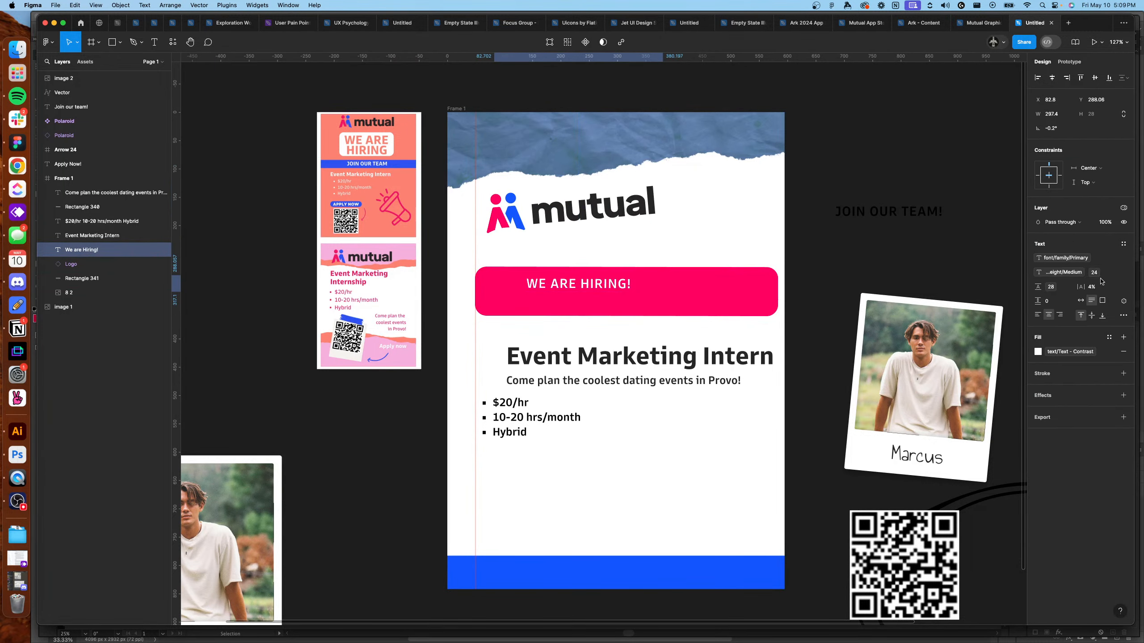
left_click(1110, 276)
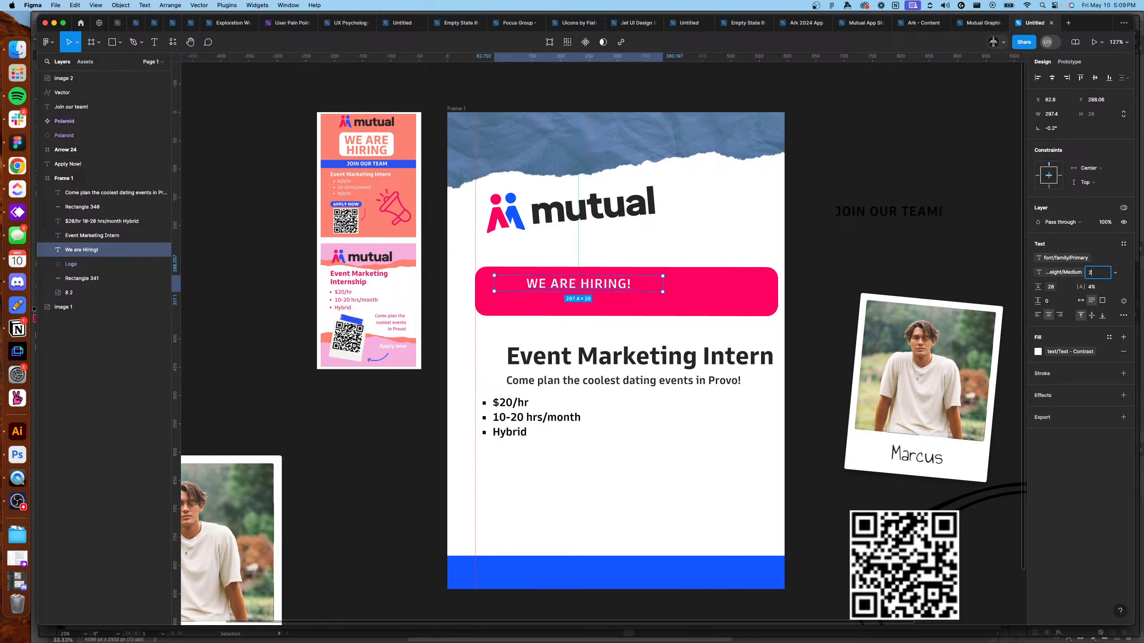
key("Return")
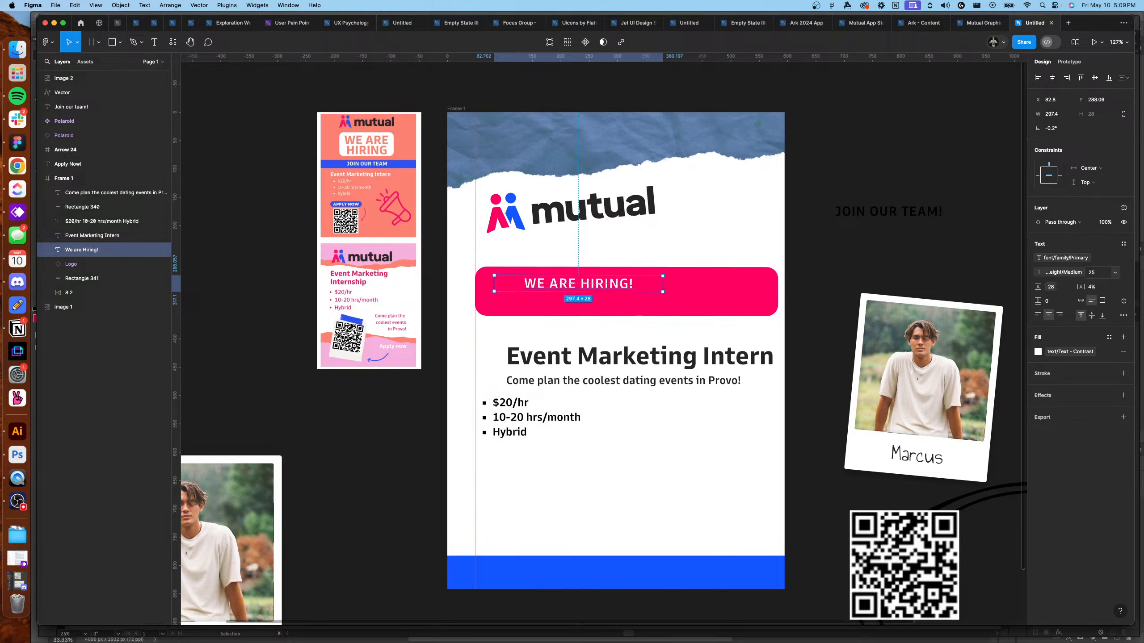
Set the "WE ARE HIRING!" font size to 45 and enlarge its text box to about 473 × 64 over the pink bar.
left_click(1105, 275)
key("shift+Up")
key("shift+Up")
left_click_drag(664, 296, 762, 295)
left_click_drag(720, 292, 690, 298)
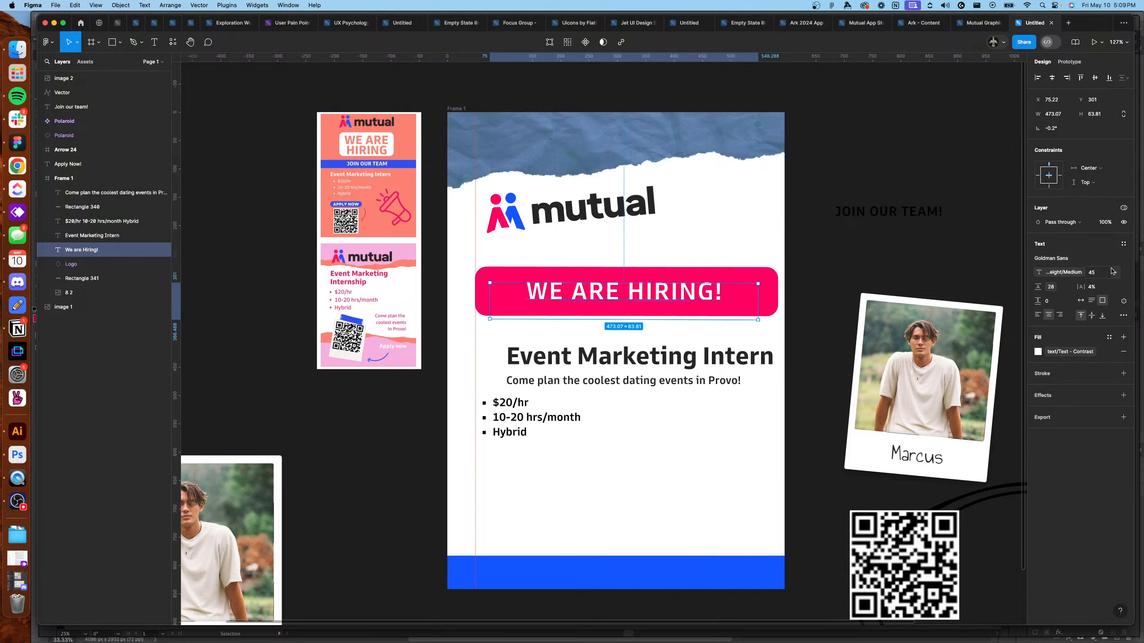
Make the "WE ARE HIRING!" text Bold and align it vertically to the middle of its box.
left_click(1054, 273)
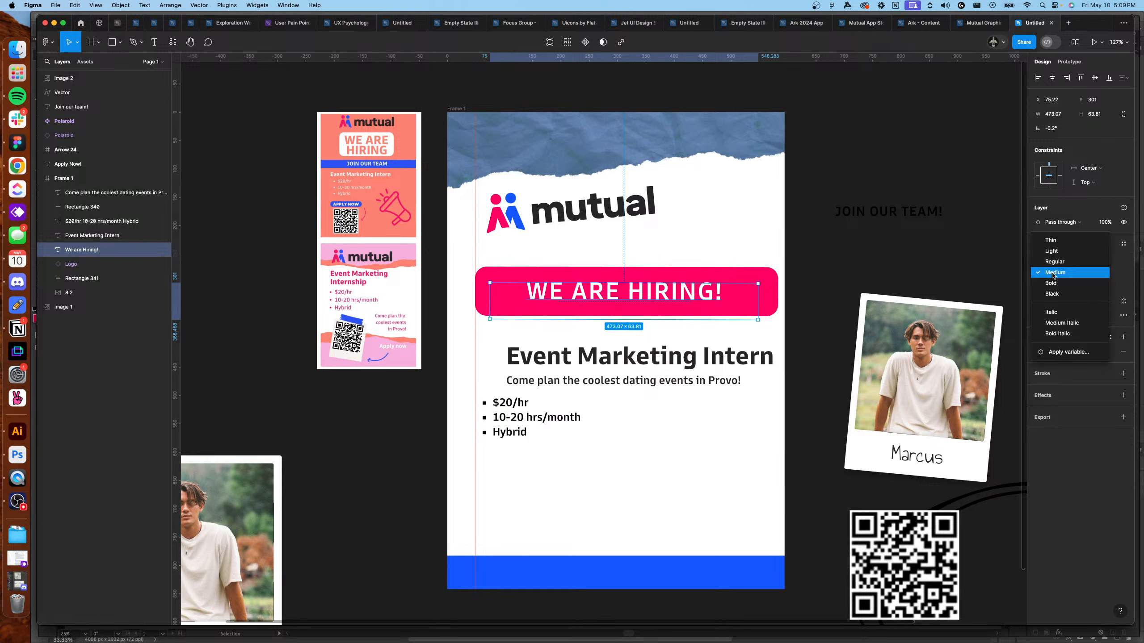
left_click(1051, 283)
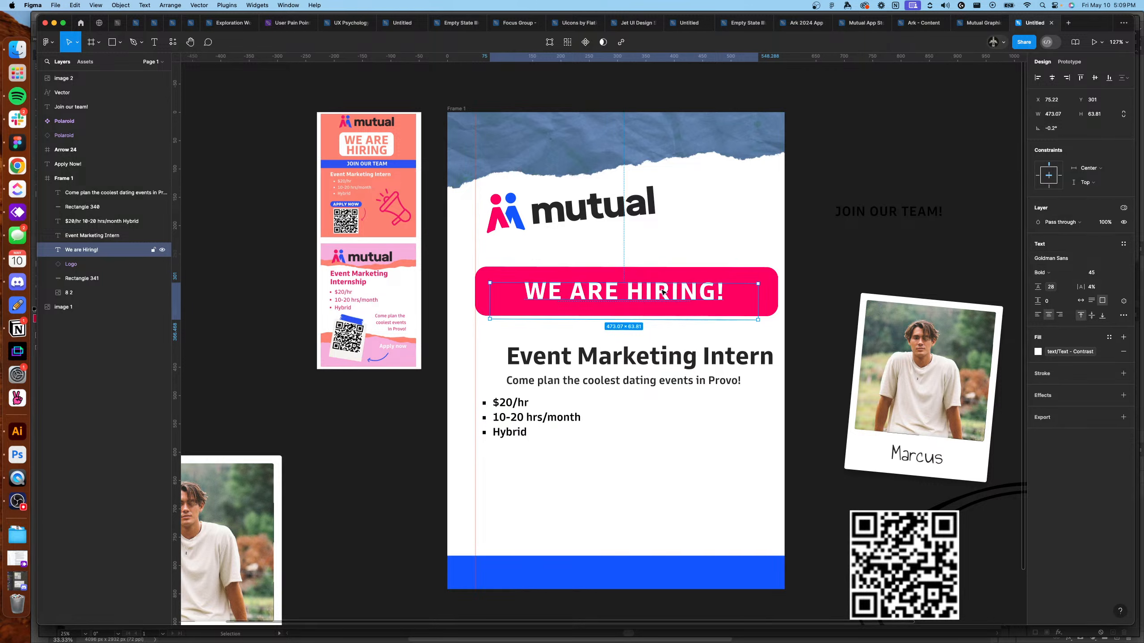
left_click(1092, 316)
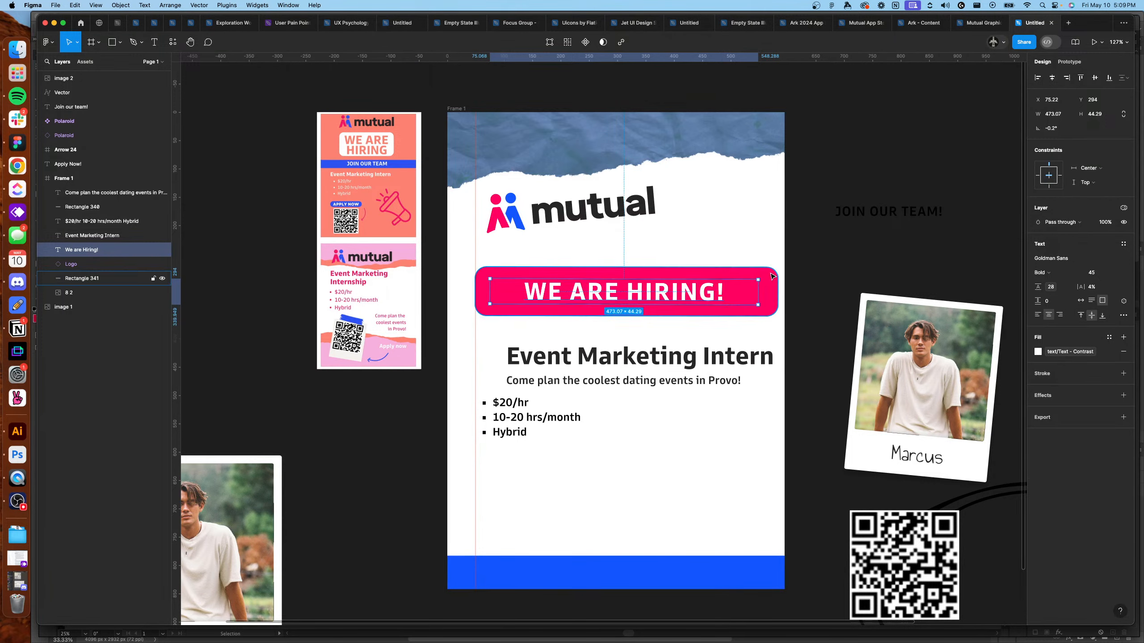
Move the pink bar together with its "WE ARE HIRING!" text slightly up the poster.
left_click(767, 294, "shift")
left_click_drag(766, 295, 767, 286)
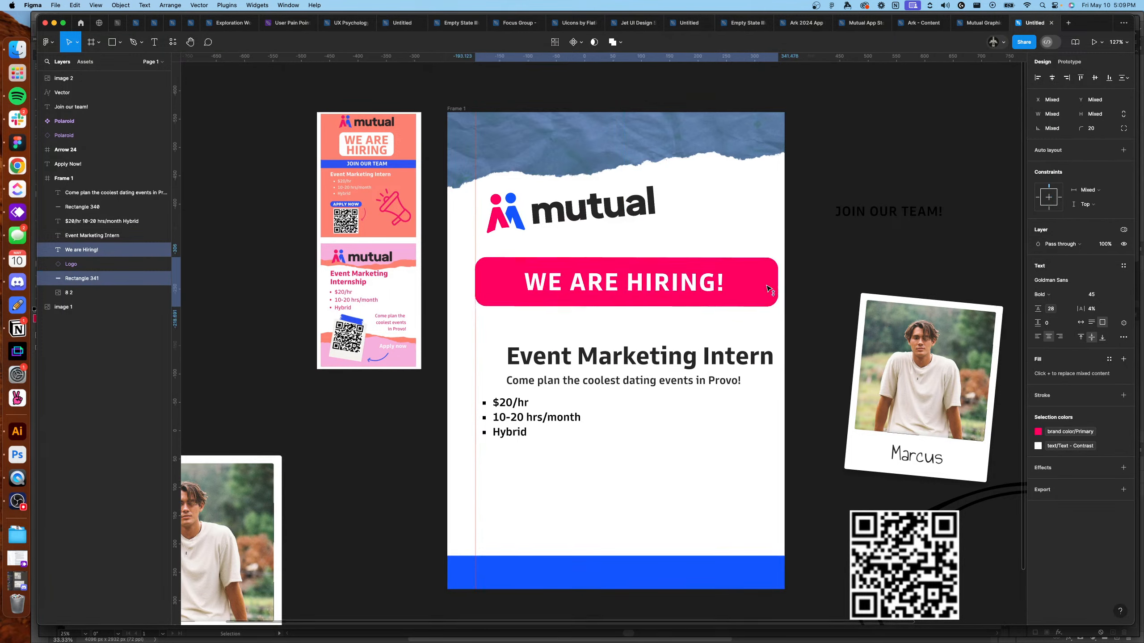
left_click(824, 283)
Narrow the pink bar to about 497 wide from its right edge and recentre the "WE ARE HIRING!" text on it.
left_click(751, 297)
left_click_drag(775, 282, 684, 288)
left_click(692, 288)
left_click(796, 314)
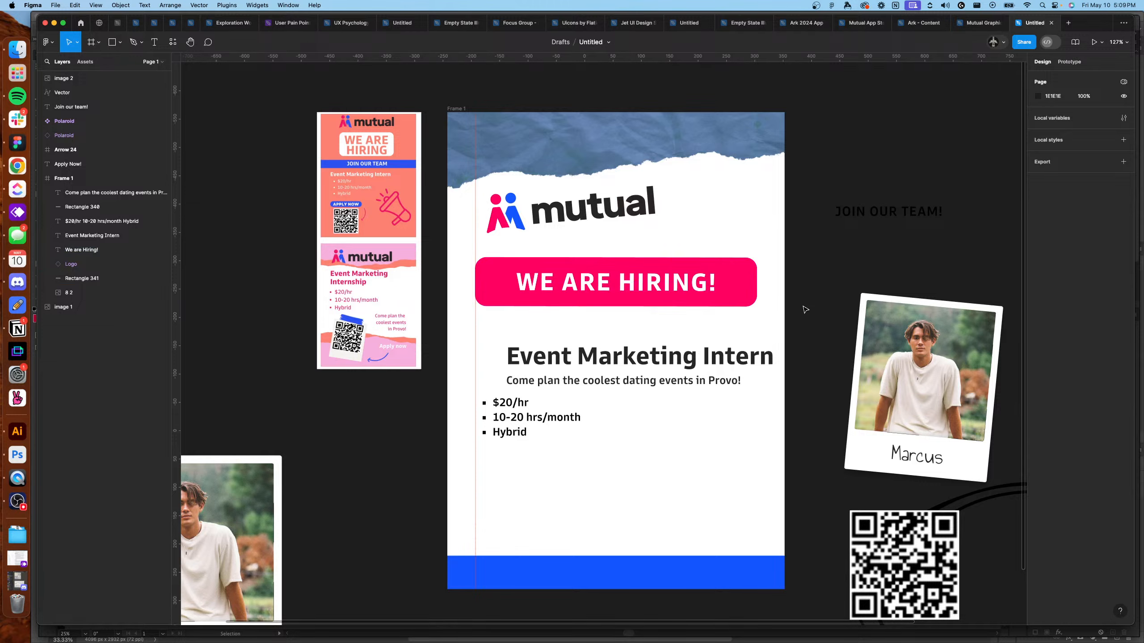
scroll(796, 313, "up", 1)
left_click_drag(755, 355, 668, 308)
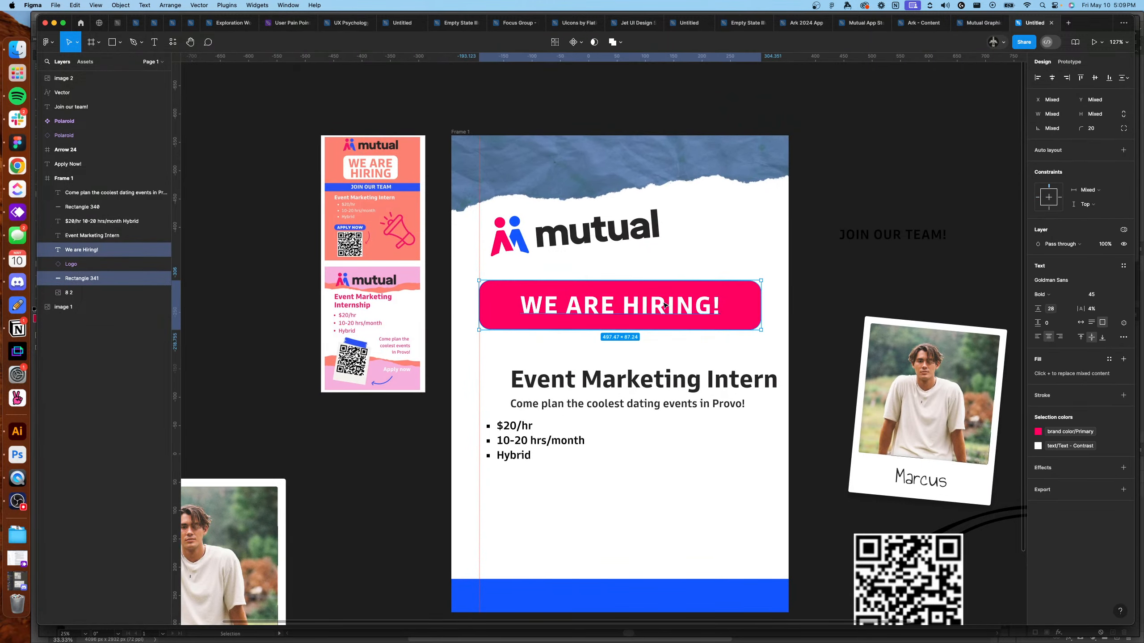
Straighten the Mutual logo to 0° and move it up over the edge of the torn paper.
left_click(653, 239)
mouse_move(670, 248)
left_mouse_down()
mouse_move(683, 249)
mouse_move(648, 244)
left_mouse_up()
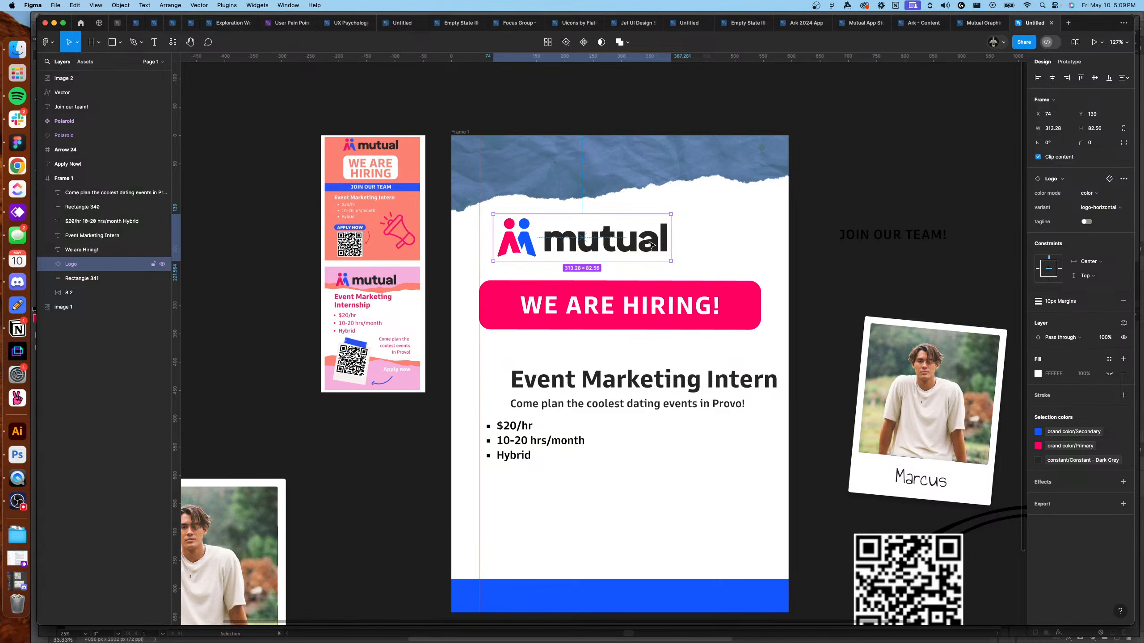
scroll(651, 241, "up", 2)
left_click_drag(649, 288, 662, 245)
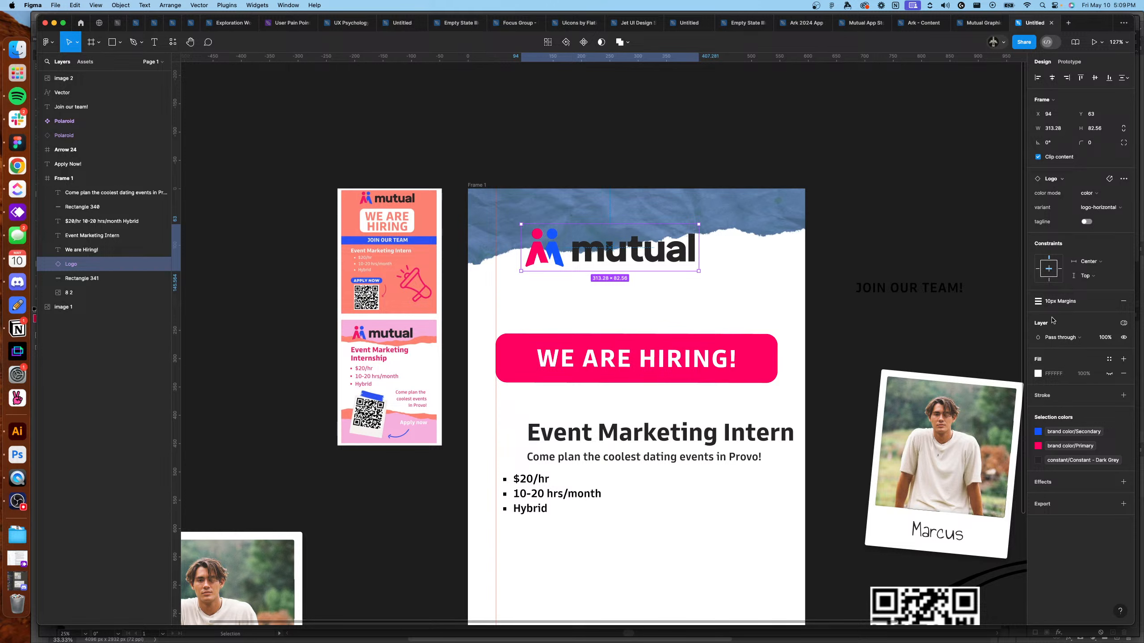
Wrap the Mutual logo in an auto layout frame with a white FFFFFF fill and 20 horizontal and vertical padding.
key("shift+a")
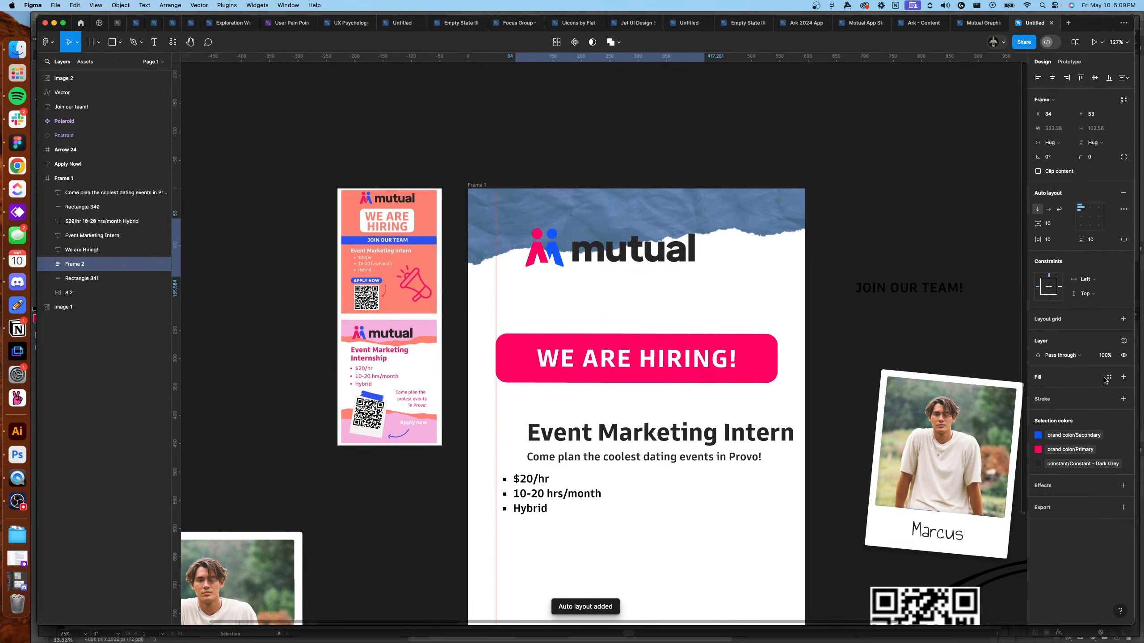
left_click(1123, 376)
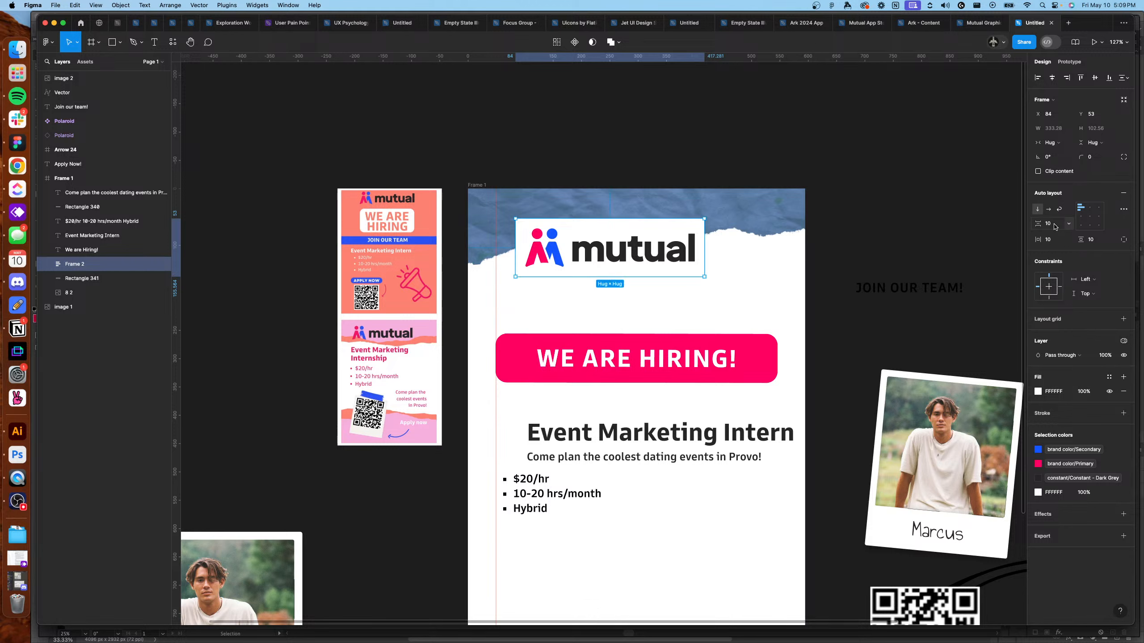
left_click(1054, 241)
key("shift+Up")
left_click(1098, 244)
key("shift+Up")
Round the white logo card's corners with a radius of 20.
left_click(1089, 157)
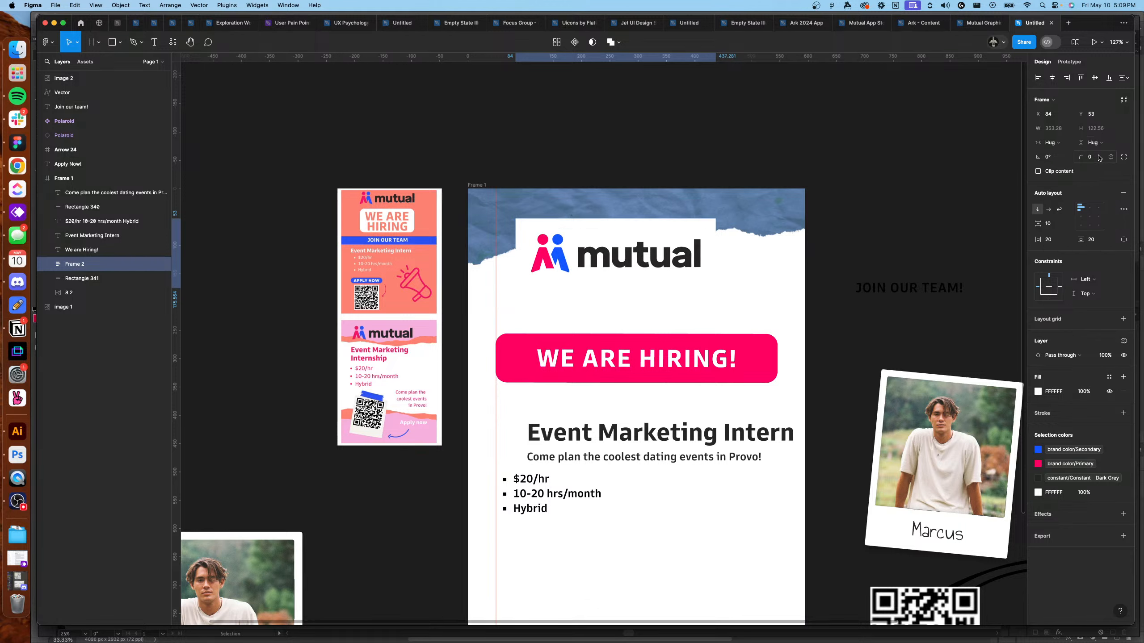
key("shift+Up")
key("shift+Up")
Add a drop shadow to the logo card and increase the shadow's blur.
left_click(1123, 514)
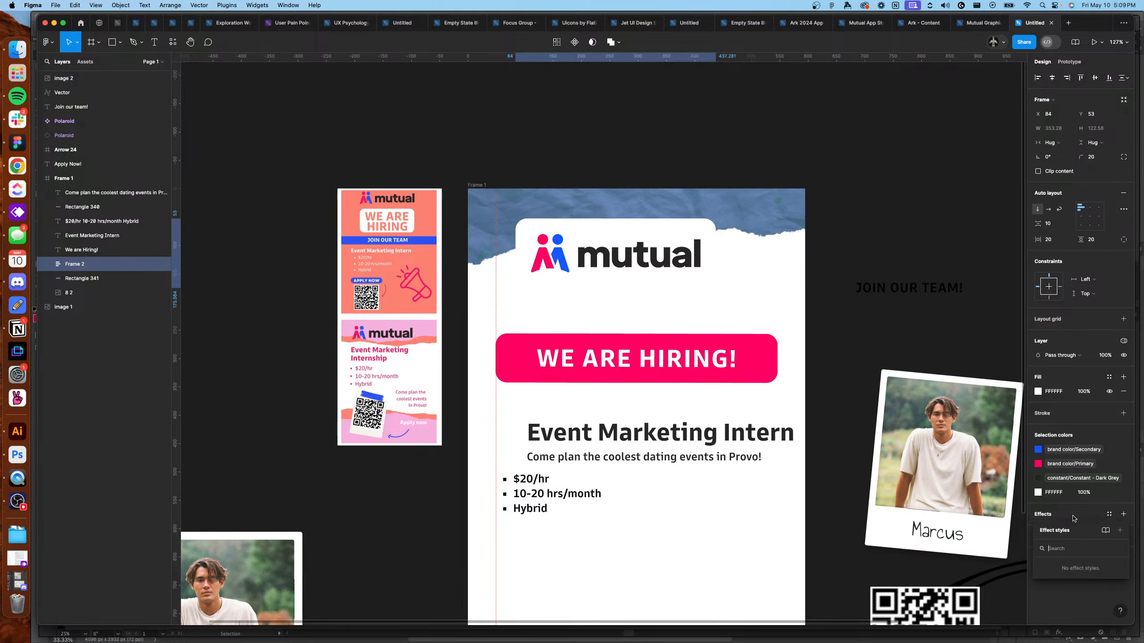
left_click(1123, 514)
left_click(1124, 543)
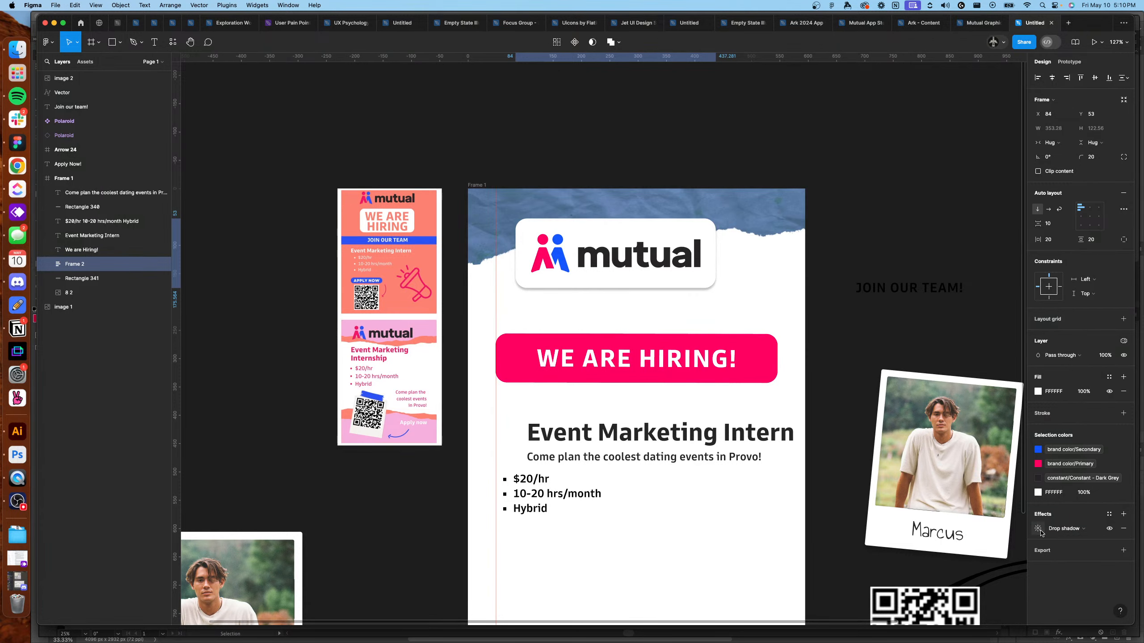
left_click(1038, 529)
left_click(936, 565)
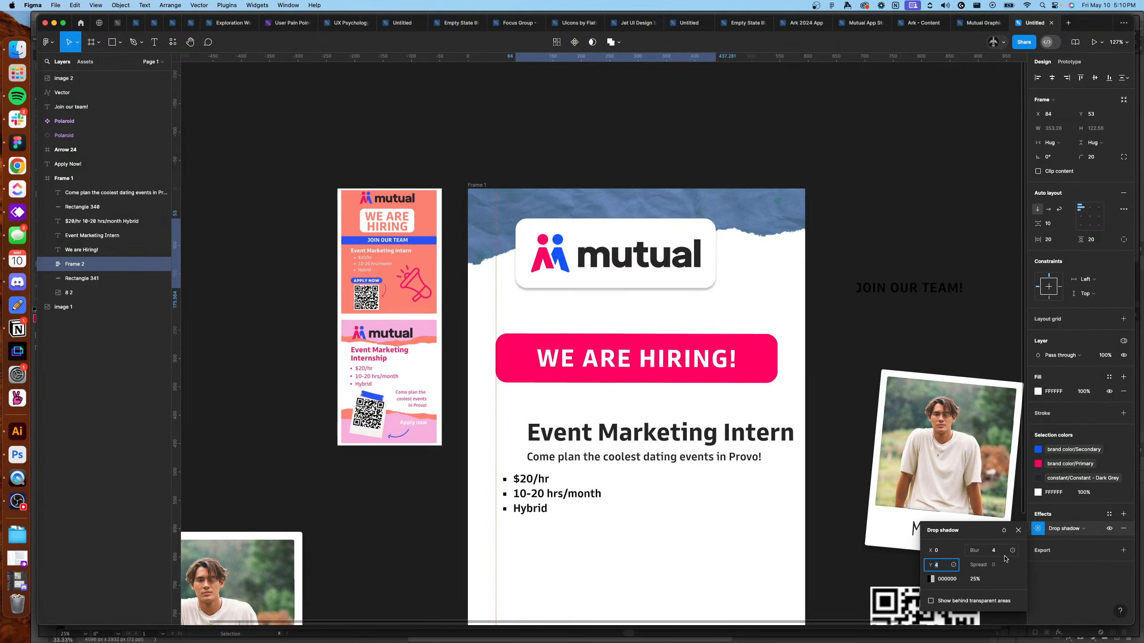
left_click(987, 553)
key("shift+Up")
left_click(824, 293)
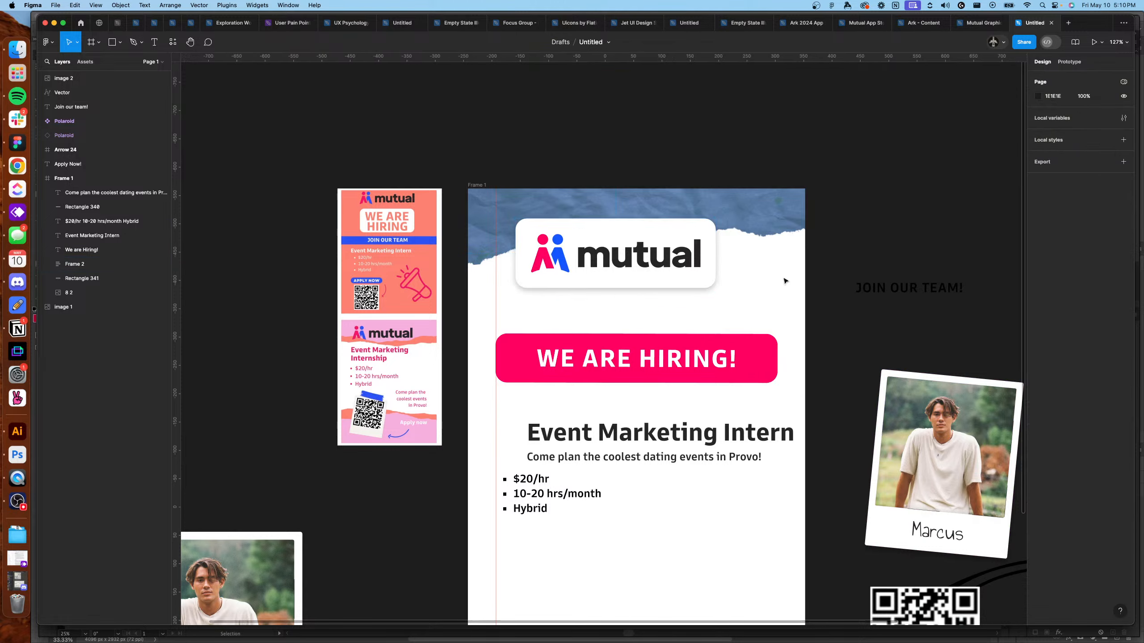
Tighten the logo card's padding to 14 horizontally and 3 vertically.
left_click(692, 262)
left_click(1058, 243)
left_click(1091, 241)
key("shift+Down")
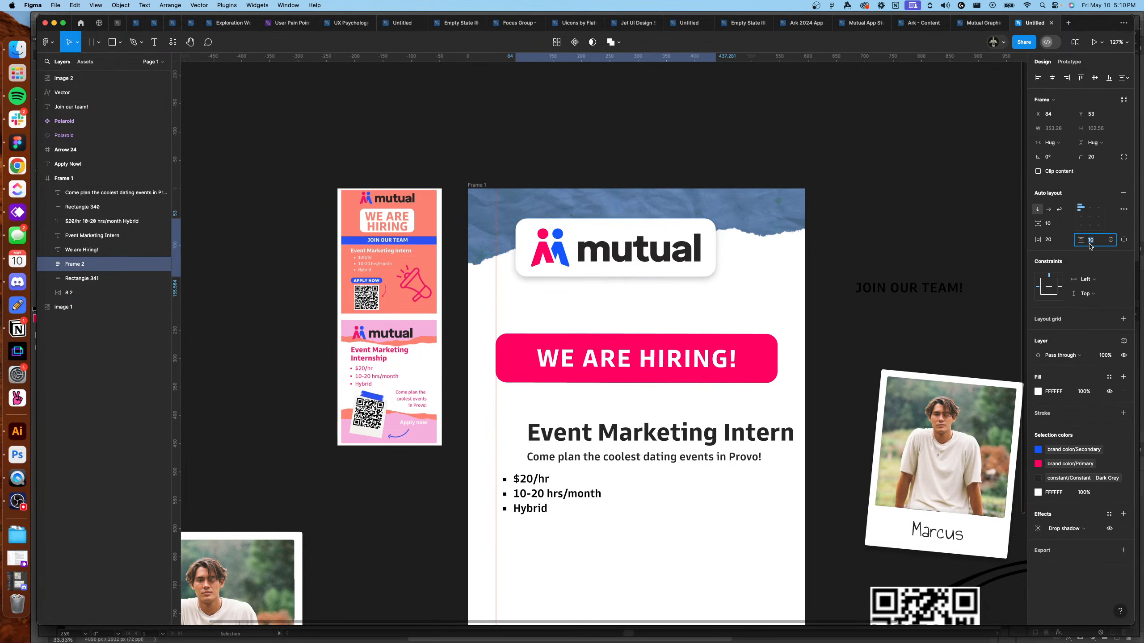
key("shift+Down")
key("shift+Up")
left_click(1052, 241)
key("shift+Down")
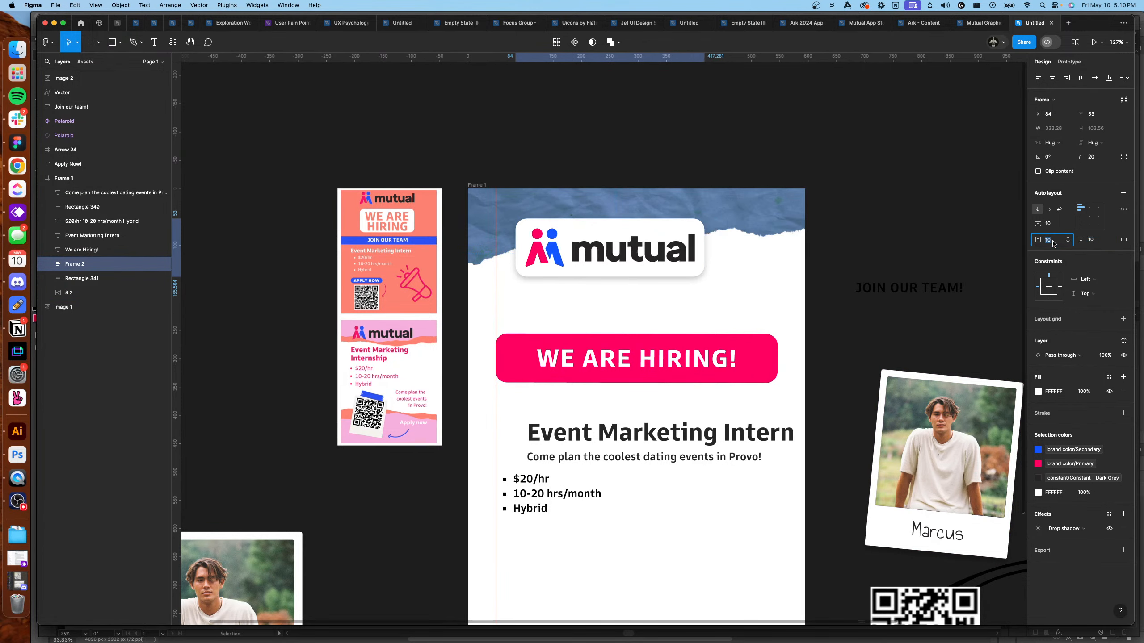
left_click(1092, 242)
key("shift+Down")
key("Up")
key("Up")
key("Up")
left_click(1050, 240)
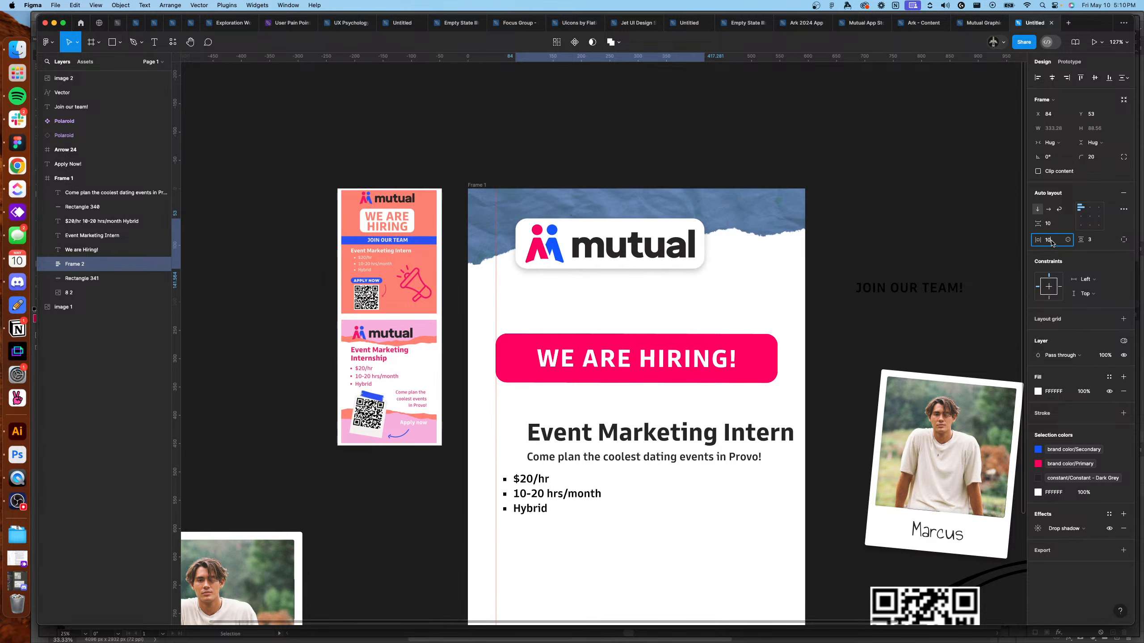
key("Up")
key("Up")
key("Up")
key("Up")
left_click(838, 276)
Reduce the logo card's corner radius to 15.
left_click(686, 246)
left_click(1093, 157)
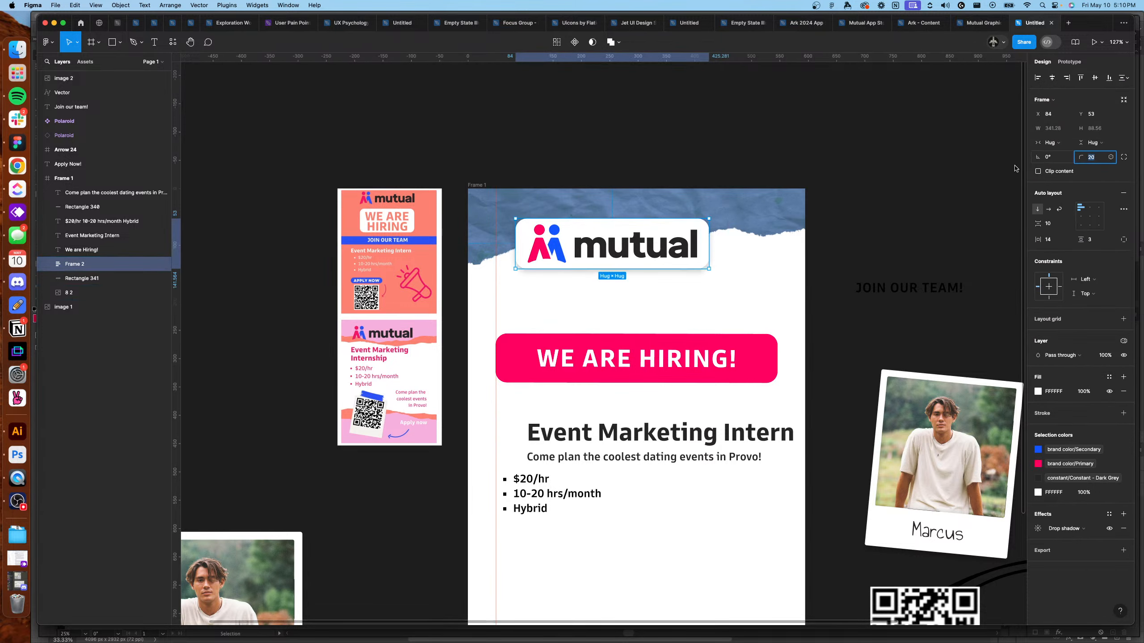
key("Up")
key("Up")
key("Up")
left_click(863, 163)
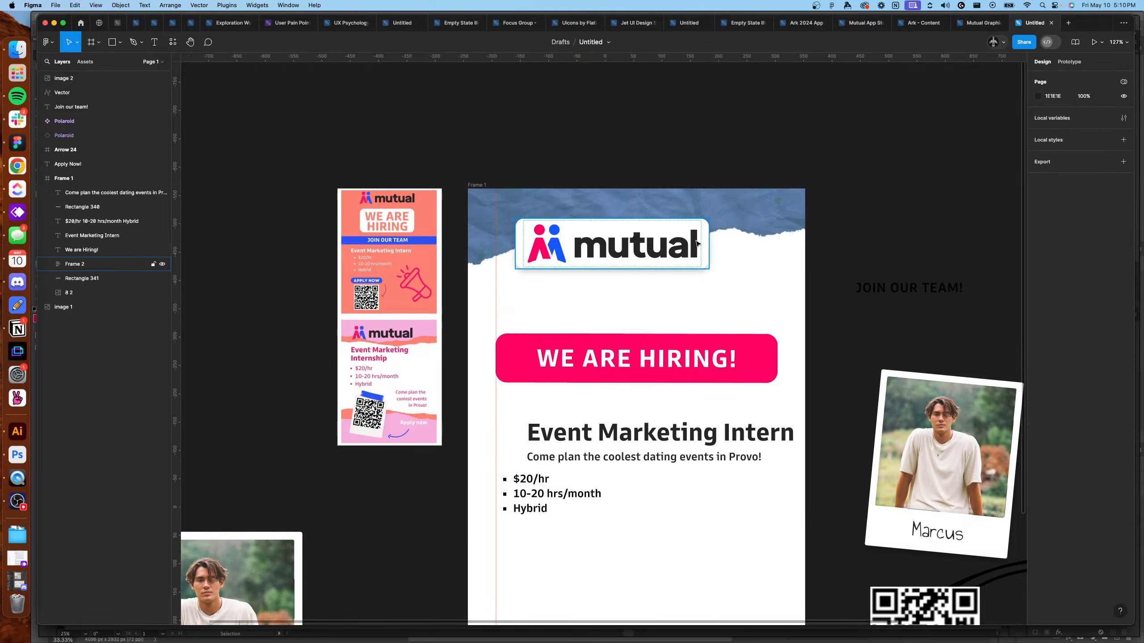
Switch the logo card to individual side padding and set its right padding to 24.
left_click(697, 247)
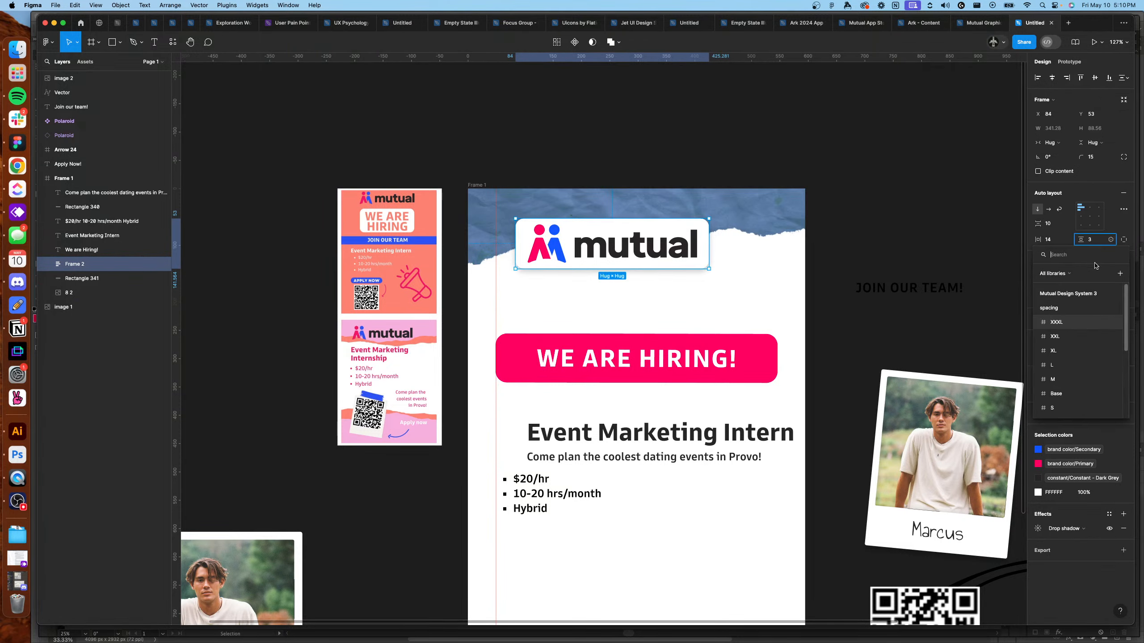
left_click(1111, 240)
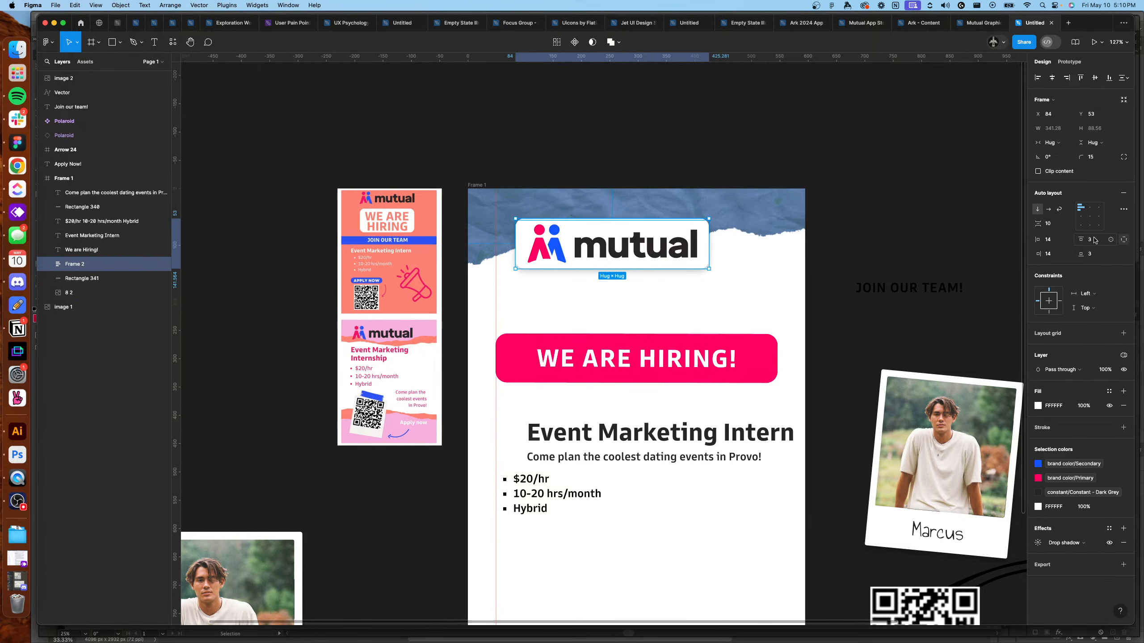
left_click(1055, 253)
key("shift+Up")
key("shift+Up")
key("shift+Down")
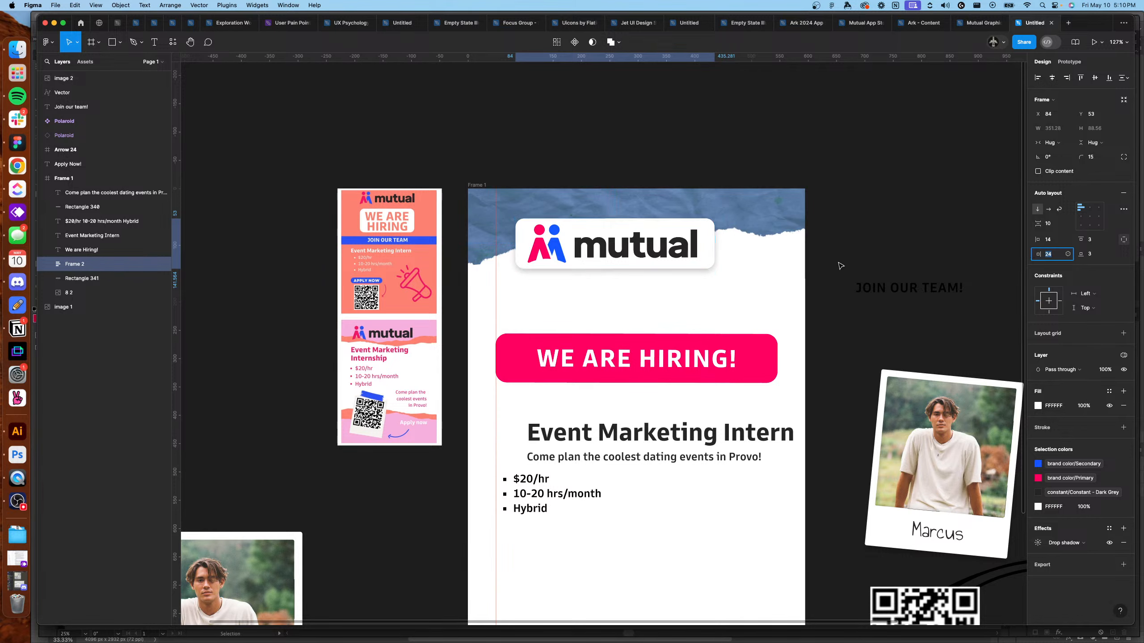
left_click(832, 255)
Tilt the logo card to 2.45° and place it across the torn-paper edge near the left margin.
left_click(705, 255)
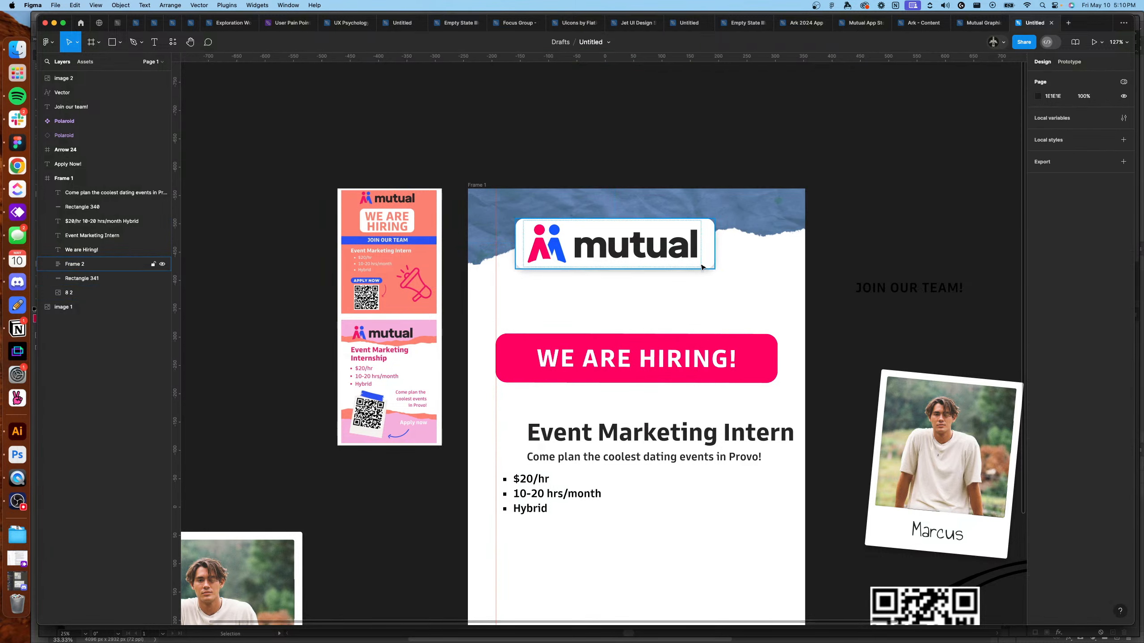
left_click_drag(722, 276, 594, 270)
scroll(644, 265, "up", 5)
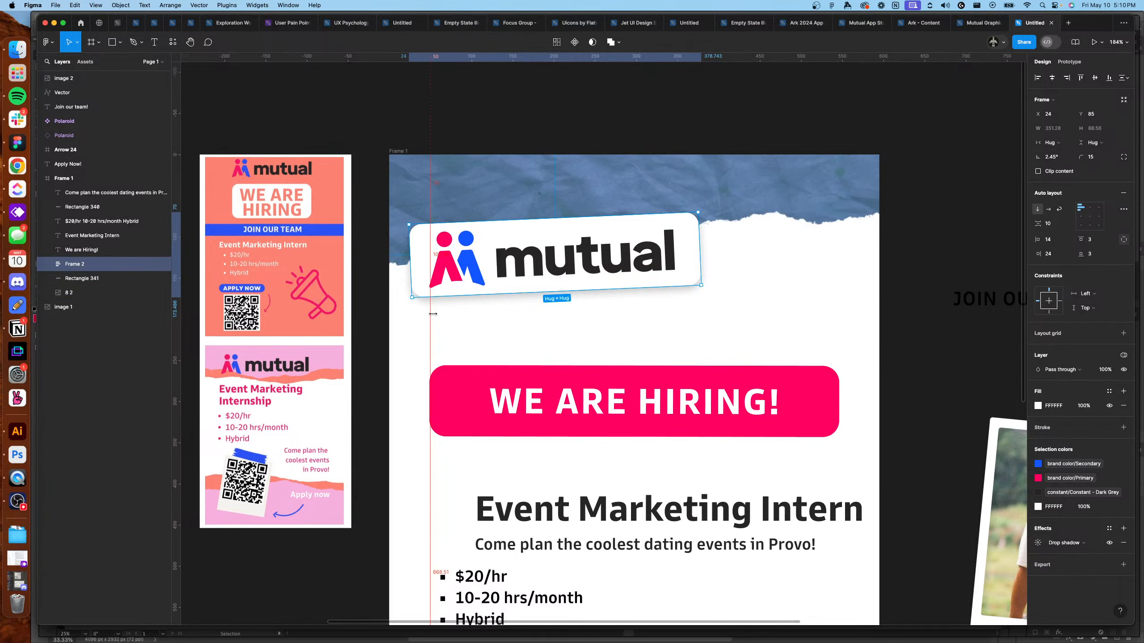
left_click_drag(495, 279, 516, 284)
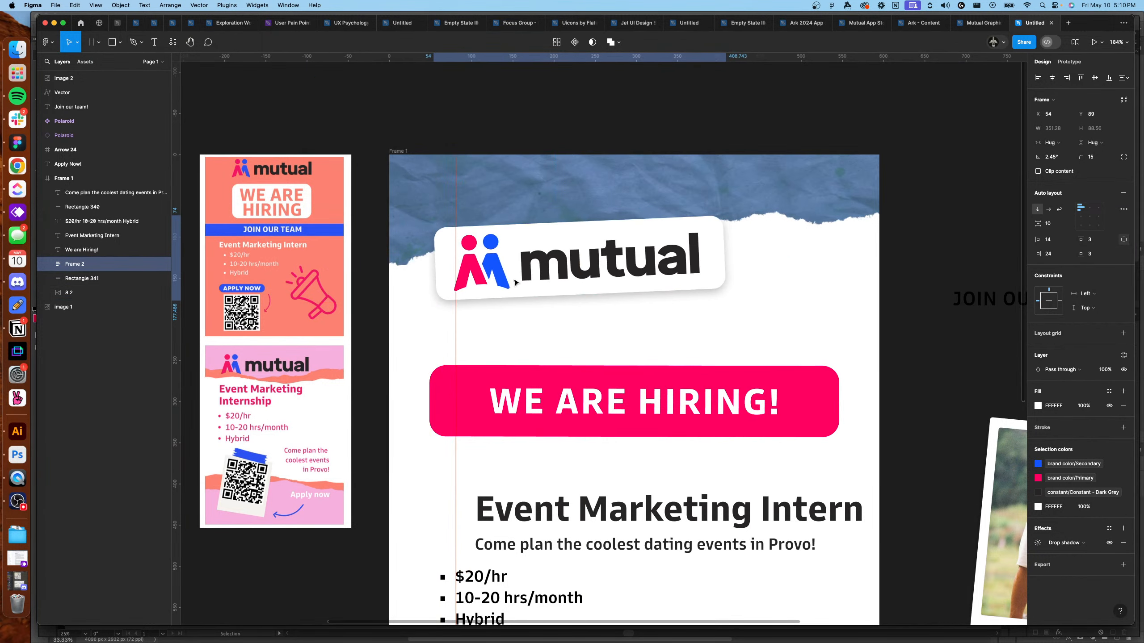
Scale the tilted logo card down slightly, keeping its contents in proportion.
left_click_drag(722, 292, 697, 285)
key("super+z")
key("k")
Move the pink bar and its "WE ARE HIRING!" text up closer beneath the logo card.
left_click_drag(579, 340, 687, 448)
left_click_drag(678, 419, 677, 380)
left_click(747, 433)
scroll(750, 434, "down", 2)
scroll(753, 438, "down", 2)
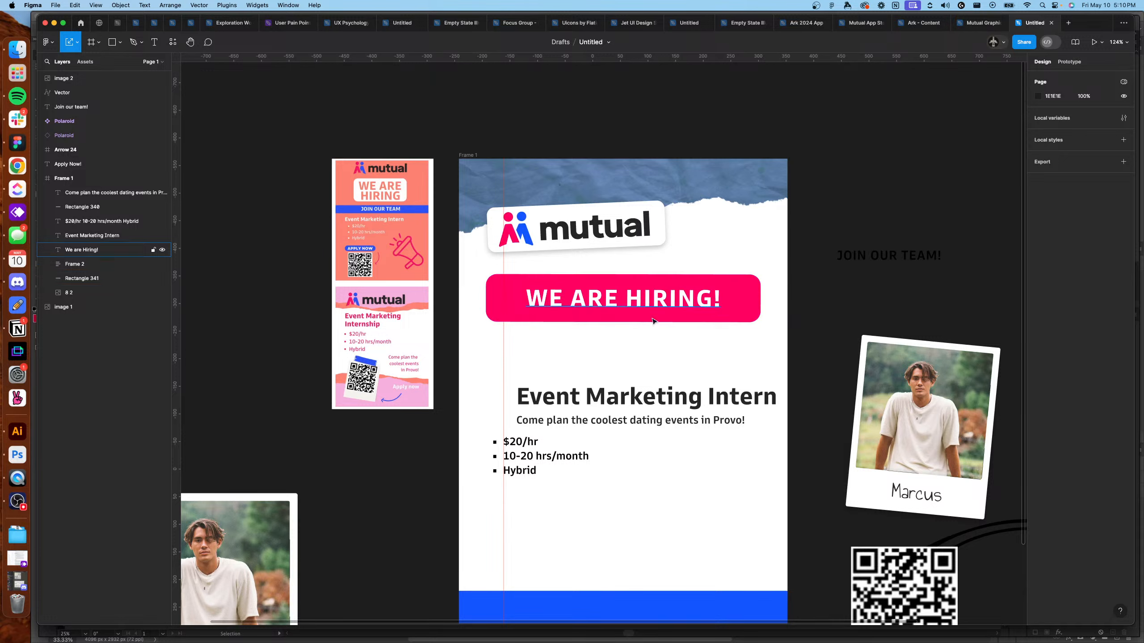
Try an outlined banner with a natural/Grey - 0 fill and an 11-thick inside stroke in Button Outline Primary.
left_click(756, 292)
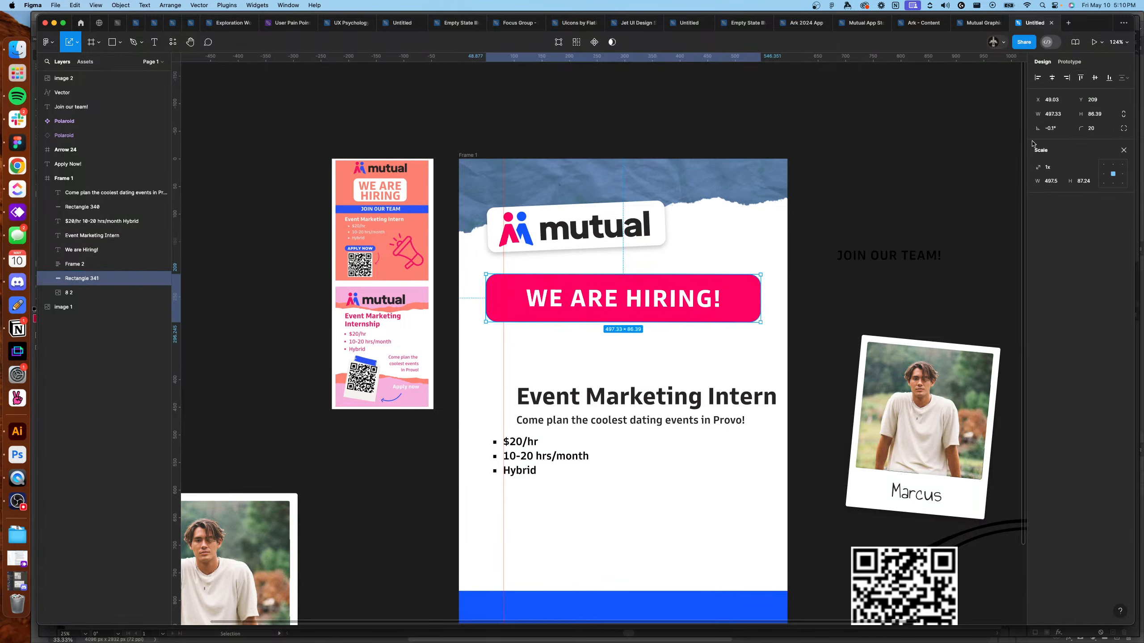
key("v")
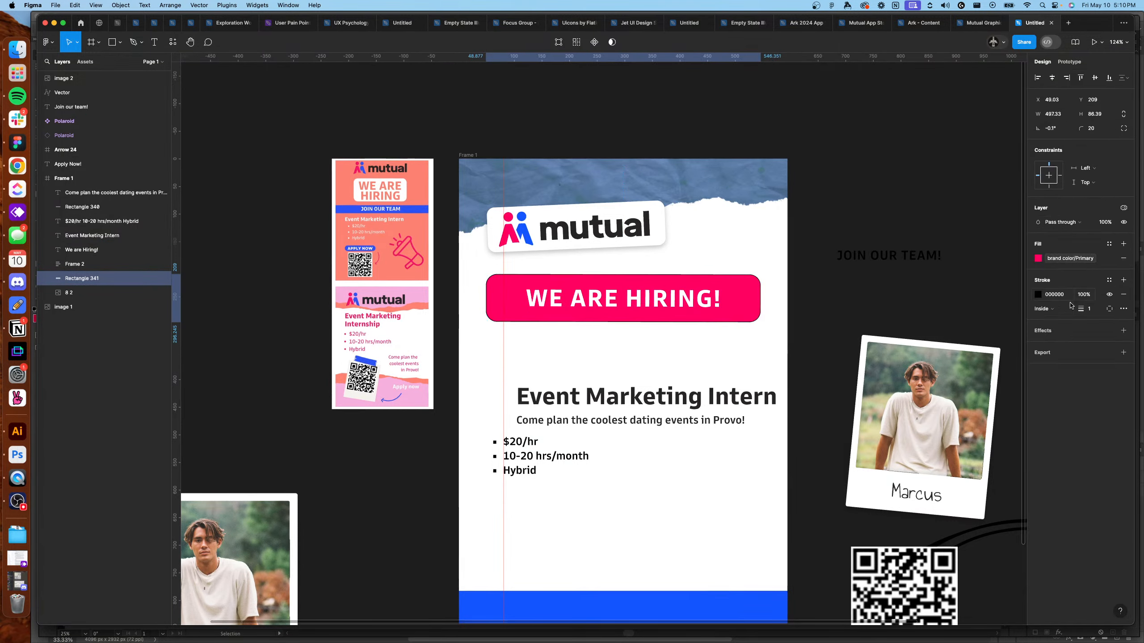
left_click(1109, 279)
left_click(934, 373)
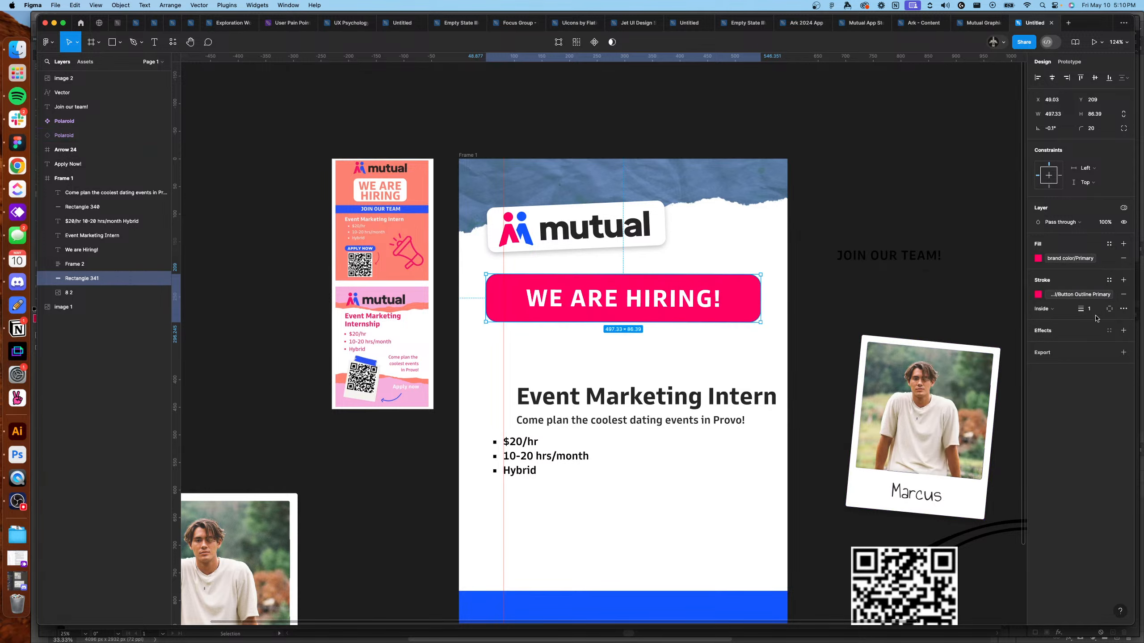
left_click(1076, 259)
left_click(933, 381)
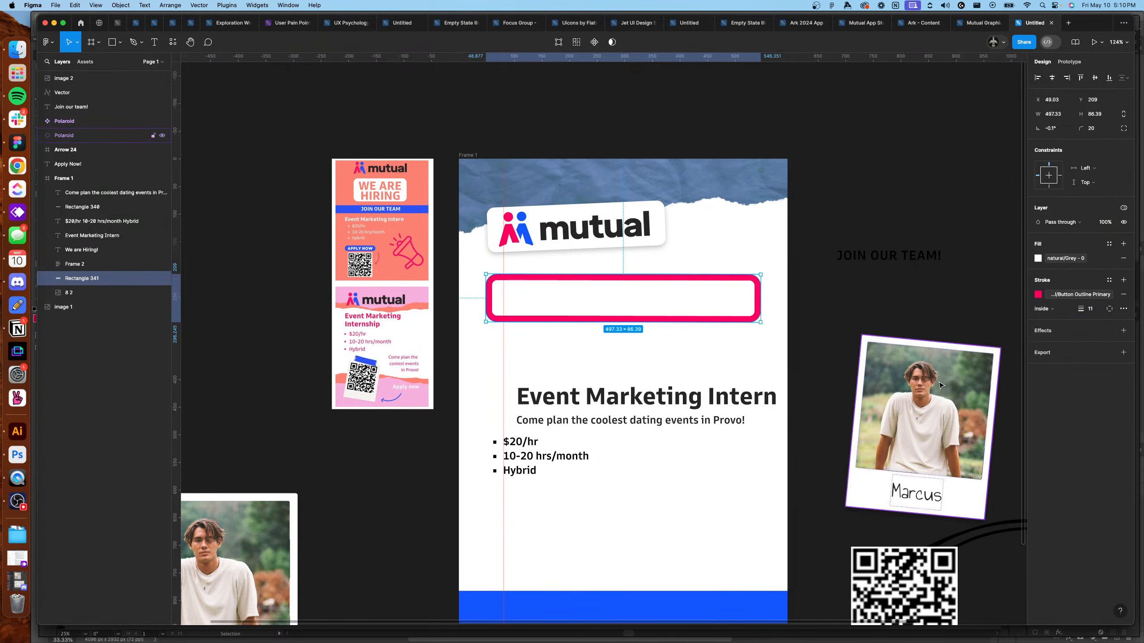
Try recolouring the "WE ARE HIRING!" text in the pink library brand colour.
left_click(694, 302)
left_click(1061, 355)
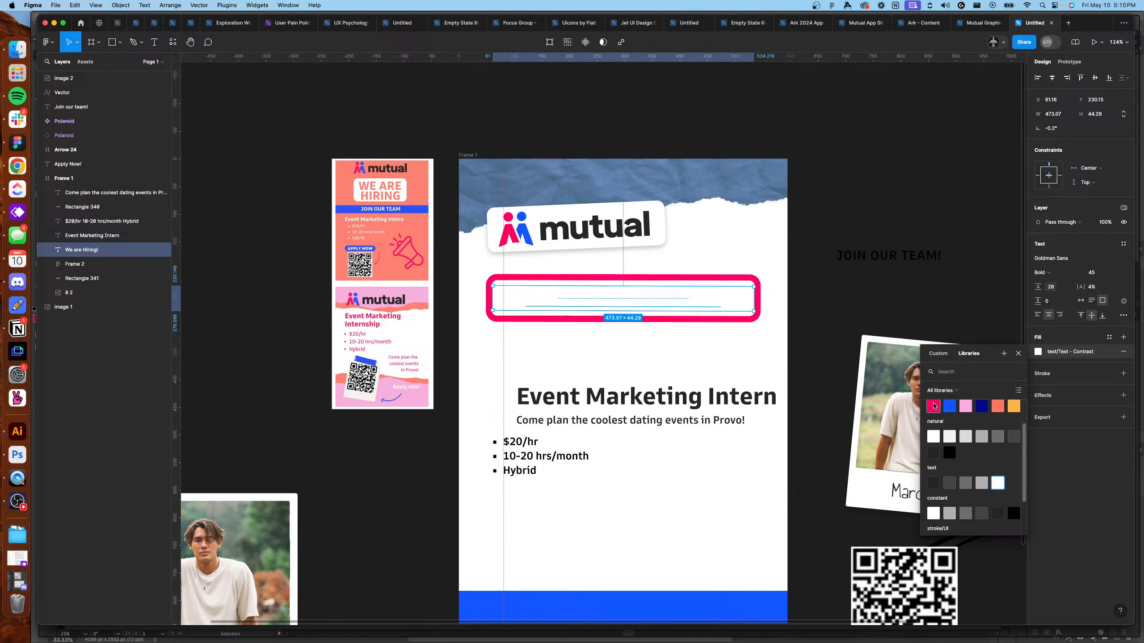
left_click(933, 405)
left_click(818, 345)
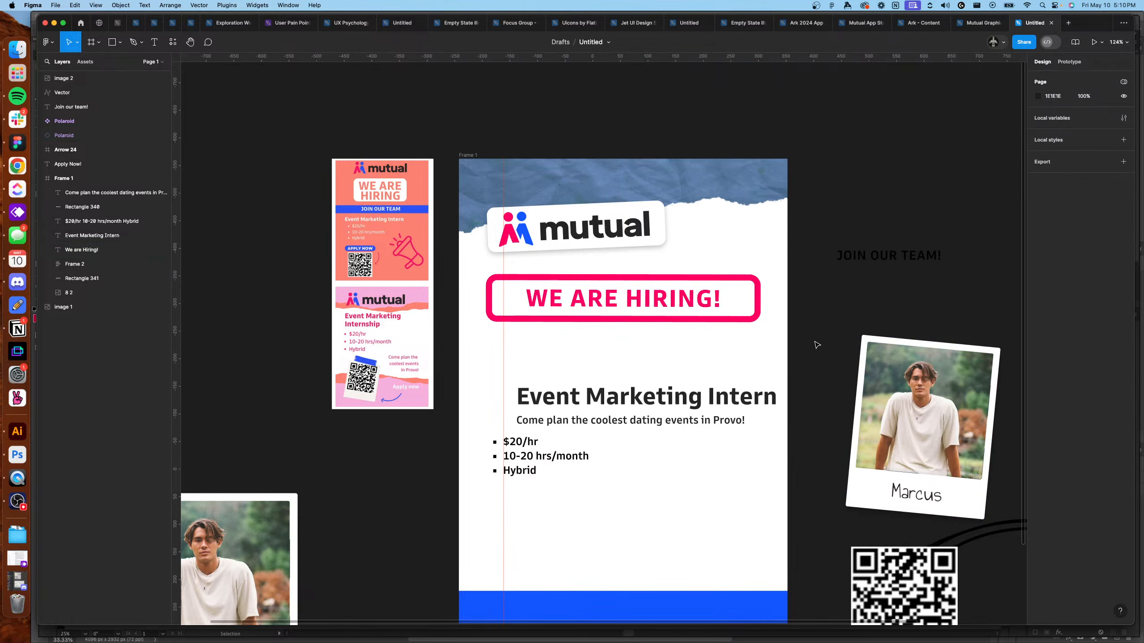
Undo the outlined restyling of the banner and its text colour.
key("super+z")
key("super+z")
left_click(798, 339)
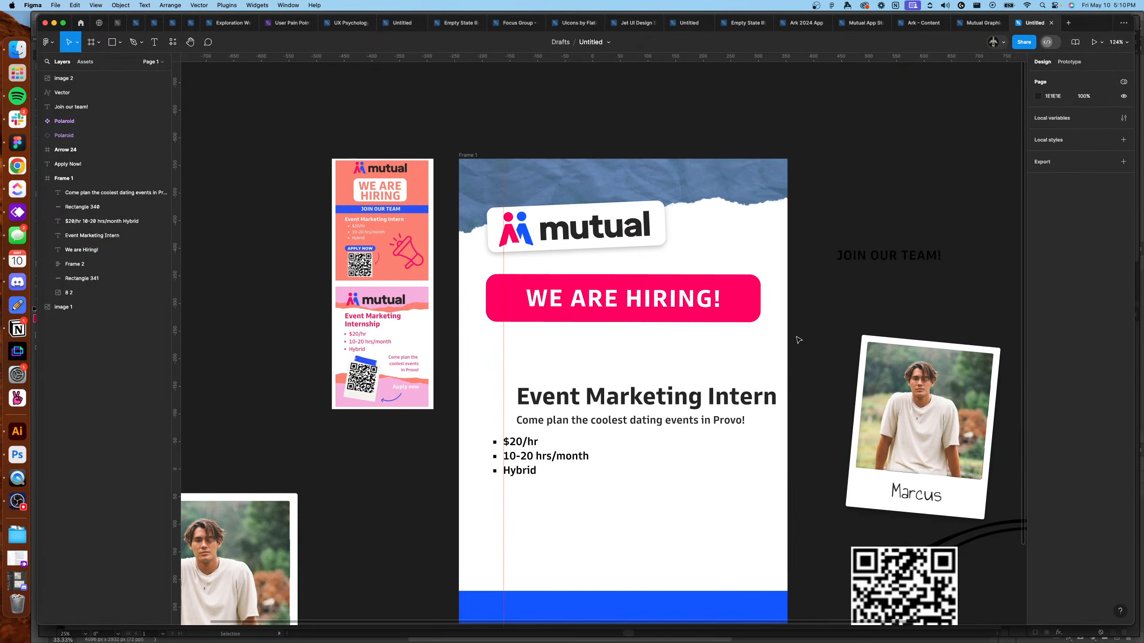
Move the "Event Marketing Intern" heading up beneath the banner, apply the Heading/H2 style and align it to the vertical guide.
scroll(717, 352, "down", 2)
left_click_drag(676, 363, 654, 322)
left_click(1108, 244)
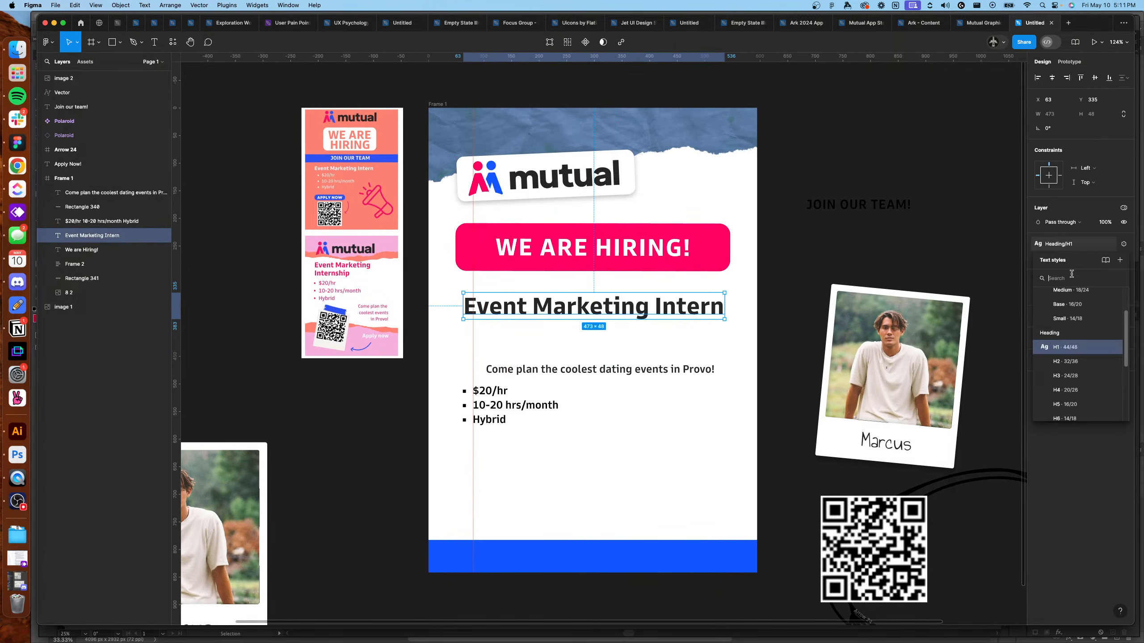
left_click(1076, 375)
left_click(1059, 244)
left_click(1054, 332)
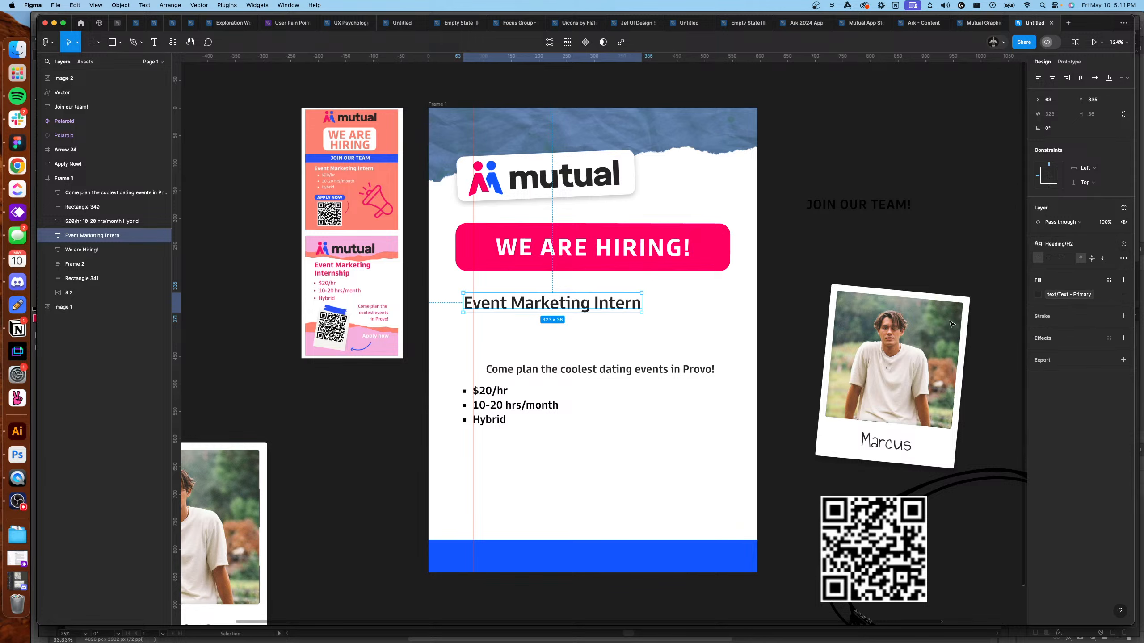
left_click_drag(530, 308, 539, 303)
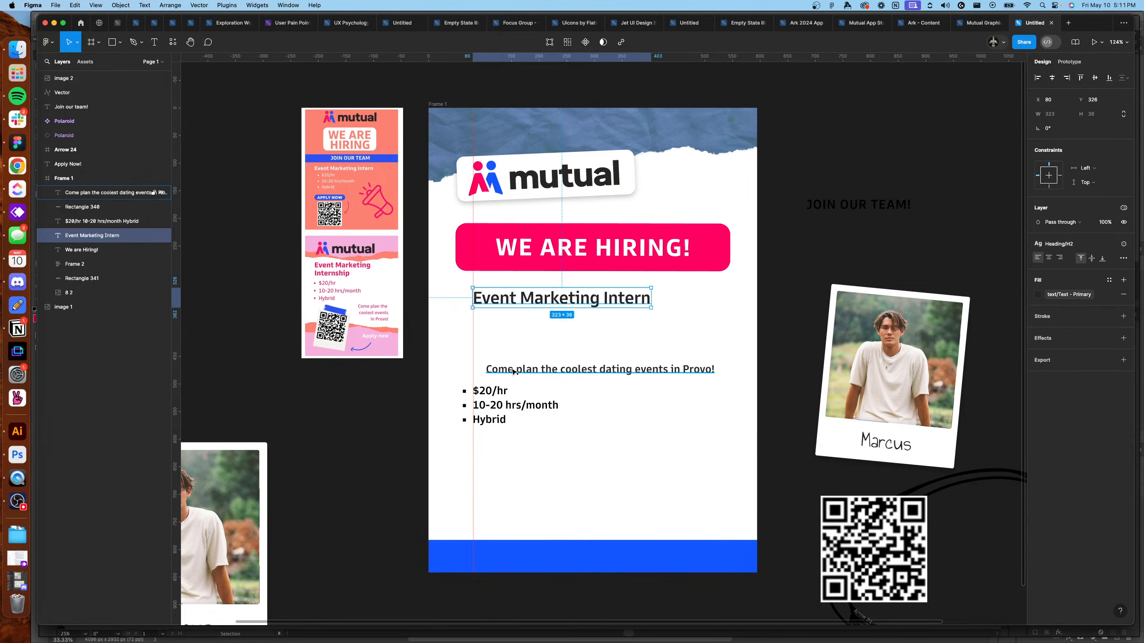
Place the "Come plan the coolest dating events in Provo!" tagline directly beneath the heading and narrow it to a width of 278.
left_click_drag(511, 372, 499, 321)
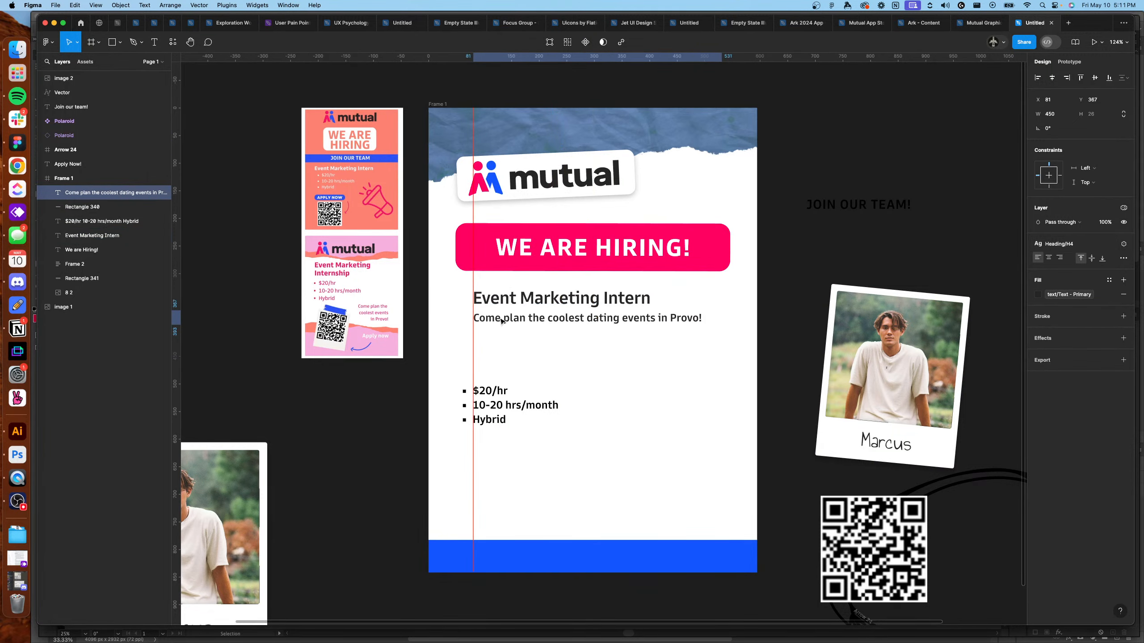
left_click_drag(721, 318, 623, 327)
left_click(625, 348)
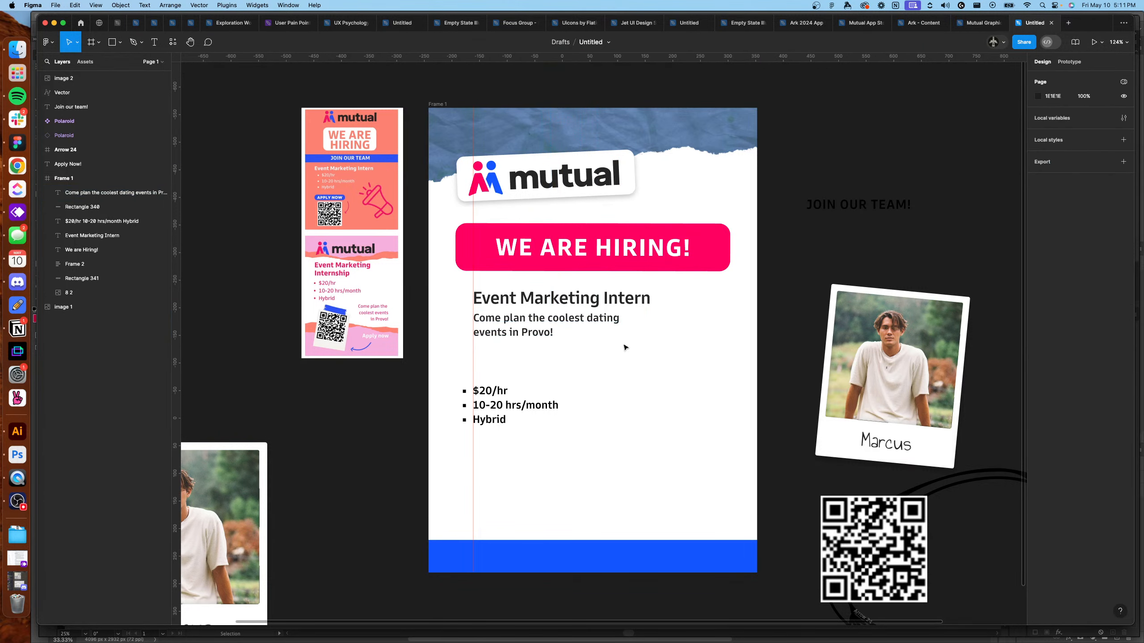
Try the Heading/H1 style on the "Event Marketing Intern" heading.
scroll(606, 347, "up", 2)
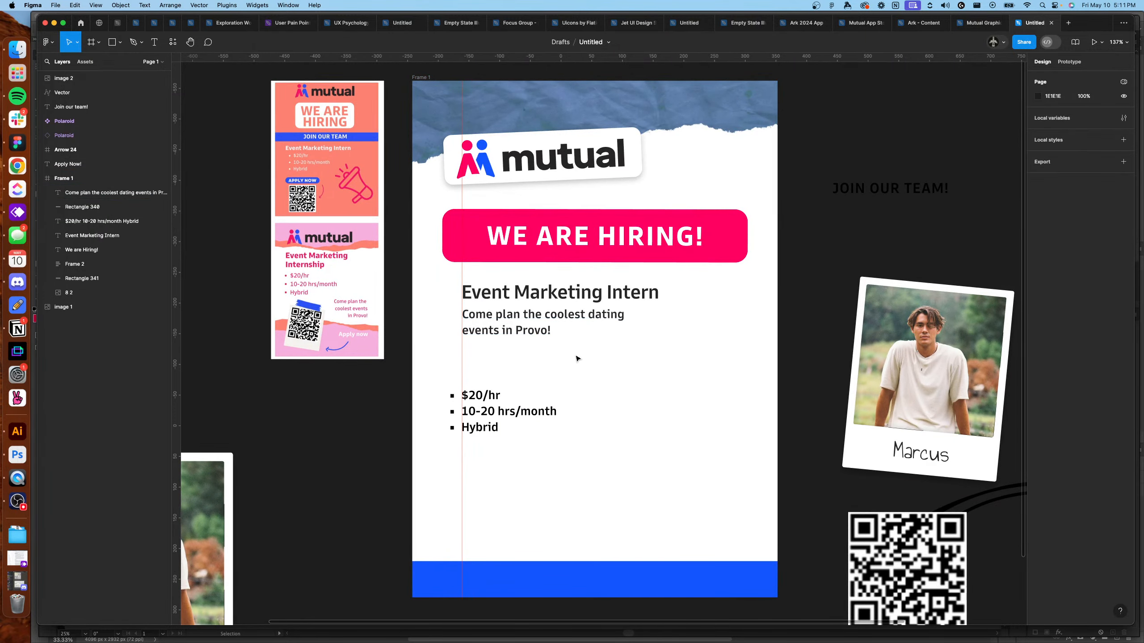
left_click(546, 293)
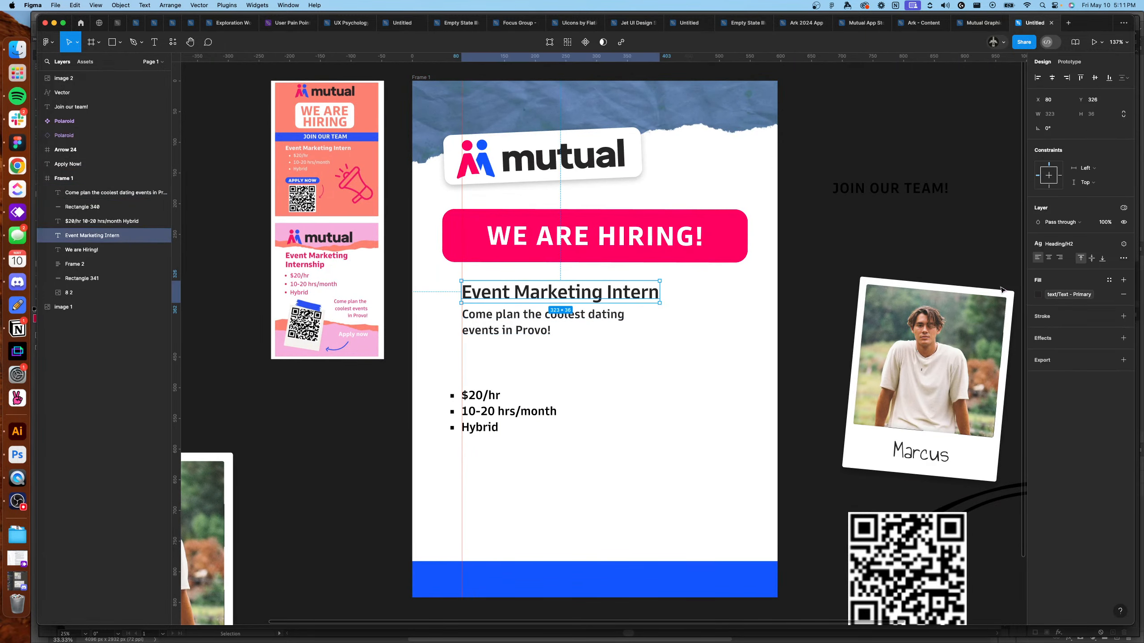
left_click(1060, 244)
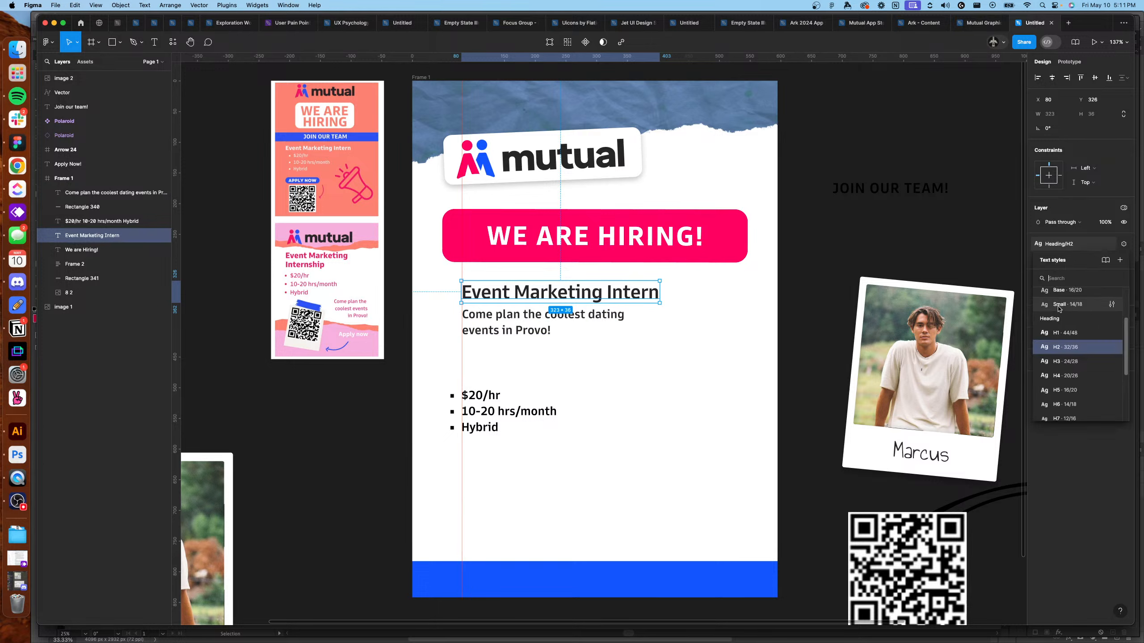
left_click(1063, 331)
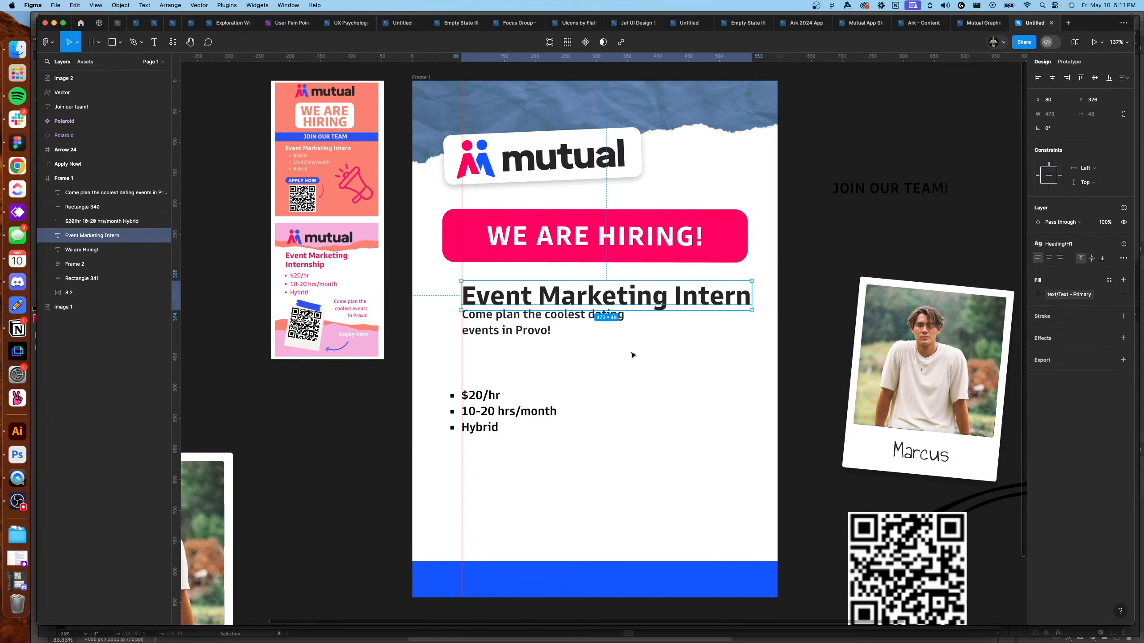
key("super+z")
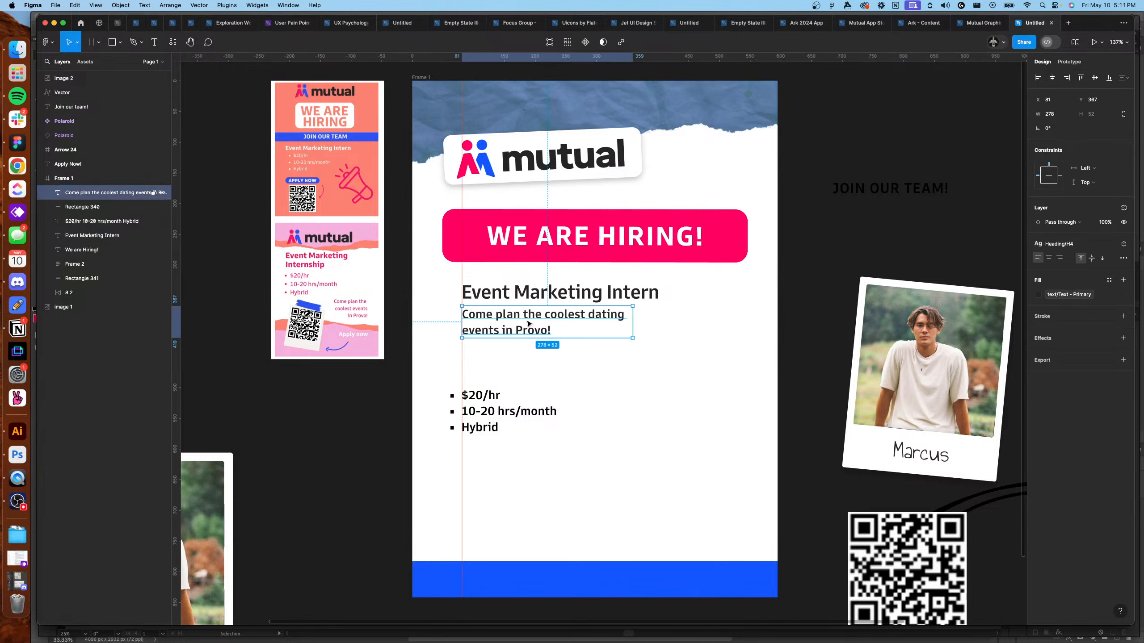
Move the pay, hours and hybrid bullet list up beneath the tagline, aligned to the vertical guide.
left_click(500, 397)
left_click_drag(499, 397, 503, 365)
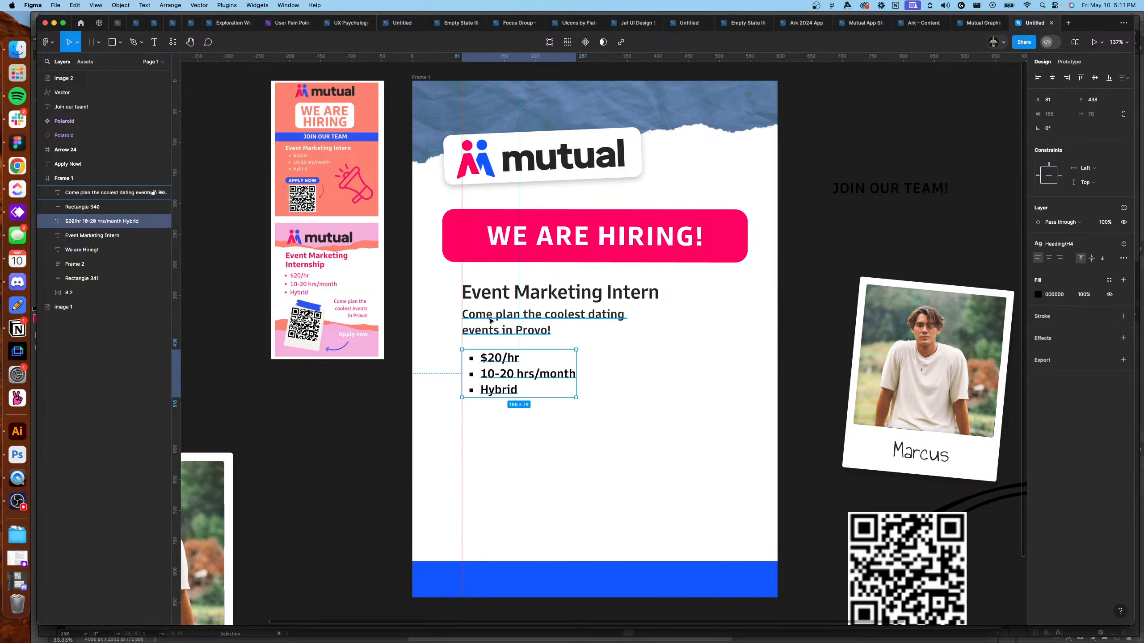
left_click(538, 442)
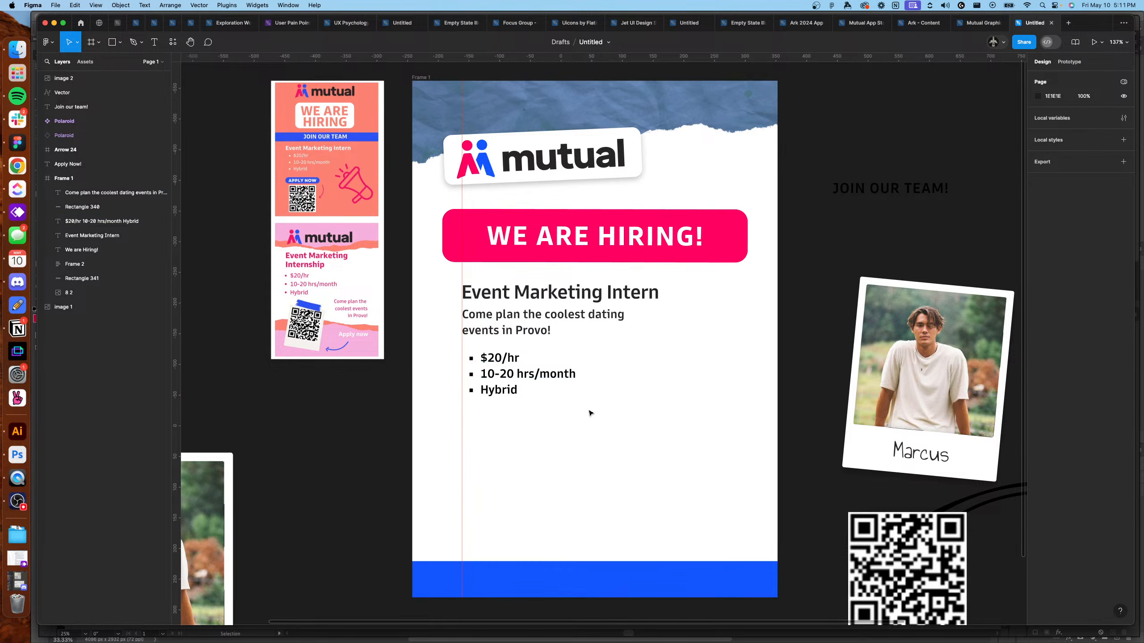
Place the QR code in the poster's lower-right area, aligned with the banner's right edge.
left_click_drag(590, 412, 563, 435)
scroll(563, 435, "down", 5)
left_click_drag(966, 436, 716, 356)
left_click_drag(723, 363, 724, 362)
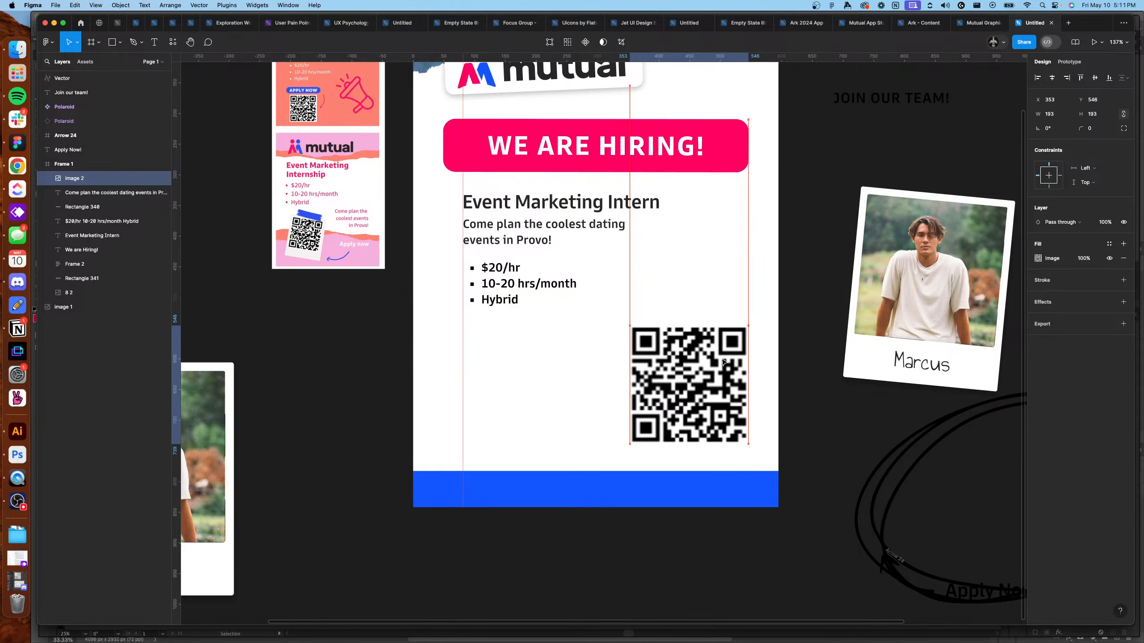
Move the scribbled circle aside and place the black hand-drawn arrow on the poster beside the QR code.
left_click_drag(823, 392, 679, 339)
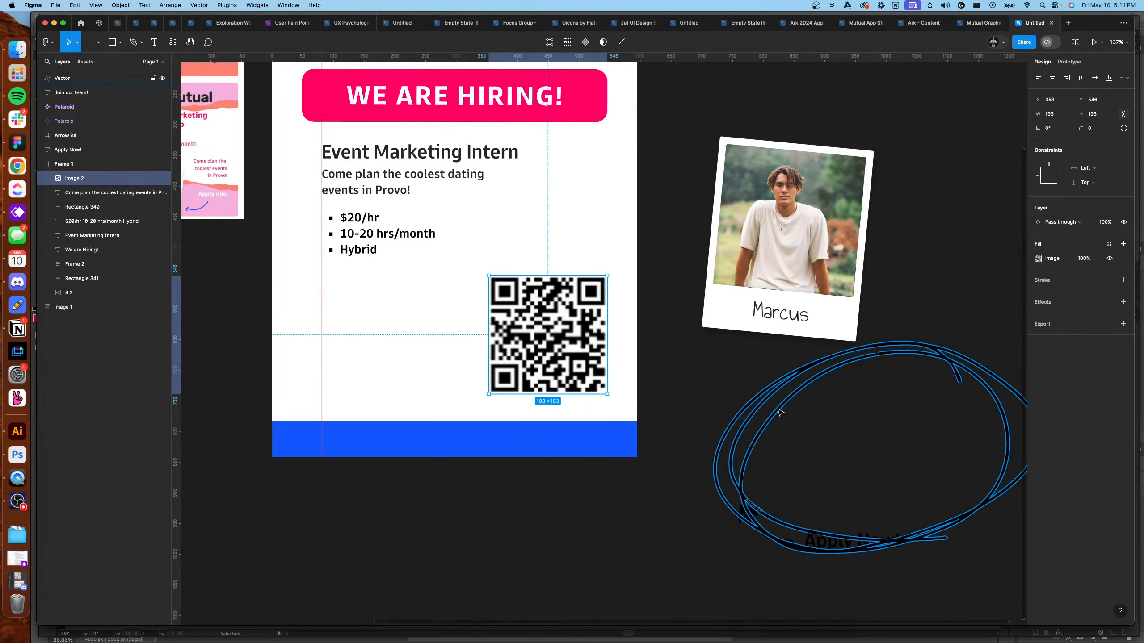
left_click_drag(778, 410, 895, 358)
left_click_drag(753, 508, 484, 369)
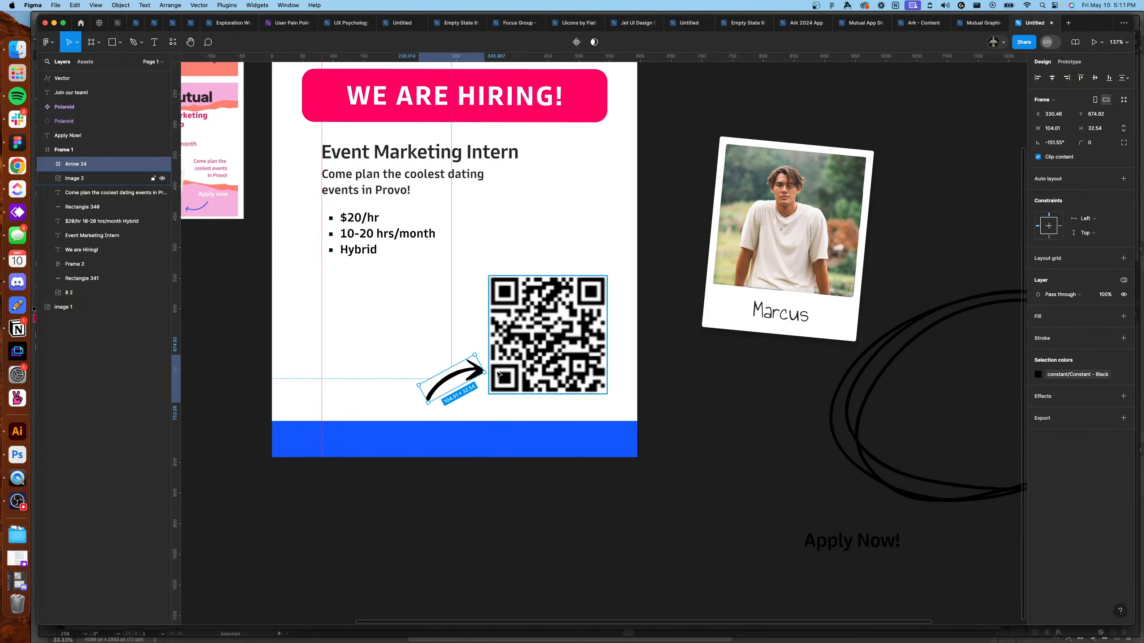
Flip the arrow horizontally and vertically, and rotate it so it curves up toward the QR code.
right_click(470, 343)
left_click(493, 602)
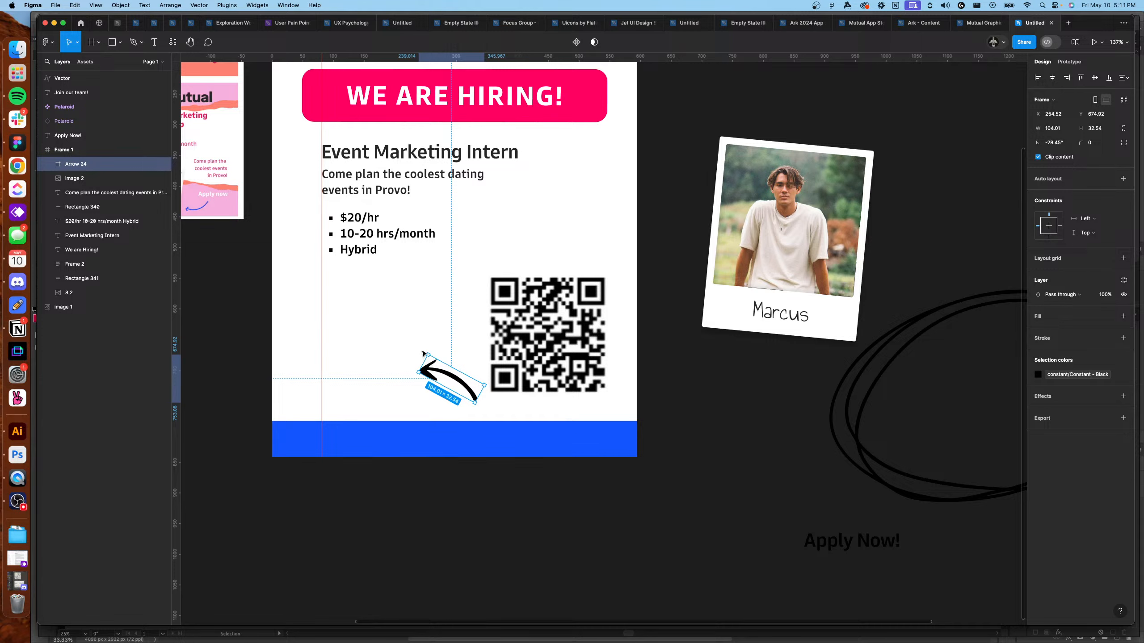
left_click_drag(432, 346, 519, 380)
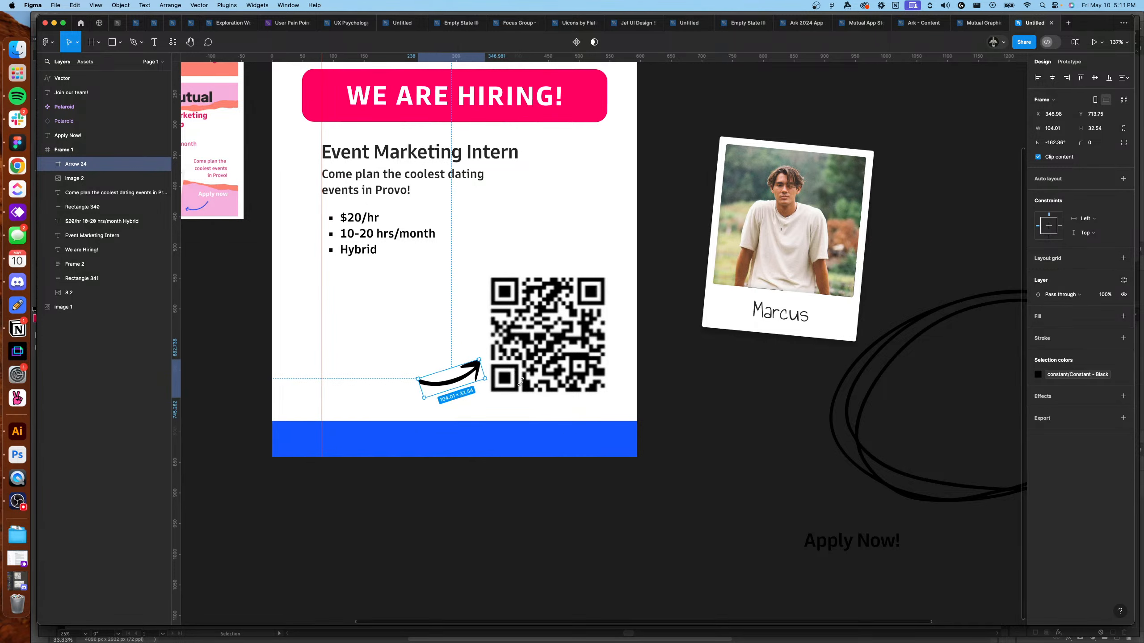
right_click(460, 341)
left_click(493, 613)
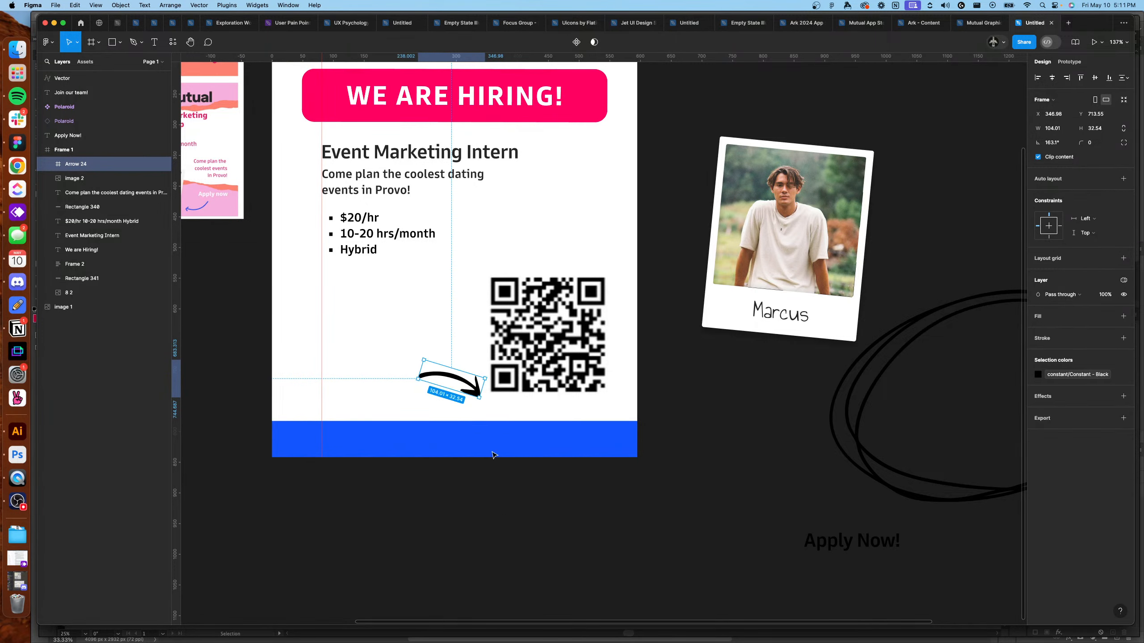
left_click_drag(485, 387, 444, 338)
Place the "Apply Now!" text beneath the arrow's tail and colour it brand color/Primary.
left_click(823, 544)
left_click_drag(823, 544, 387, 392)
double_click(386, 392)
left_click(508, 516)
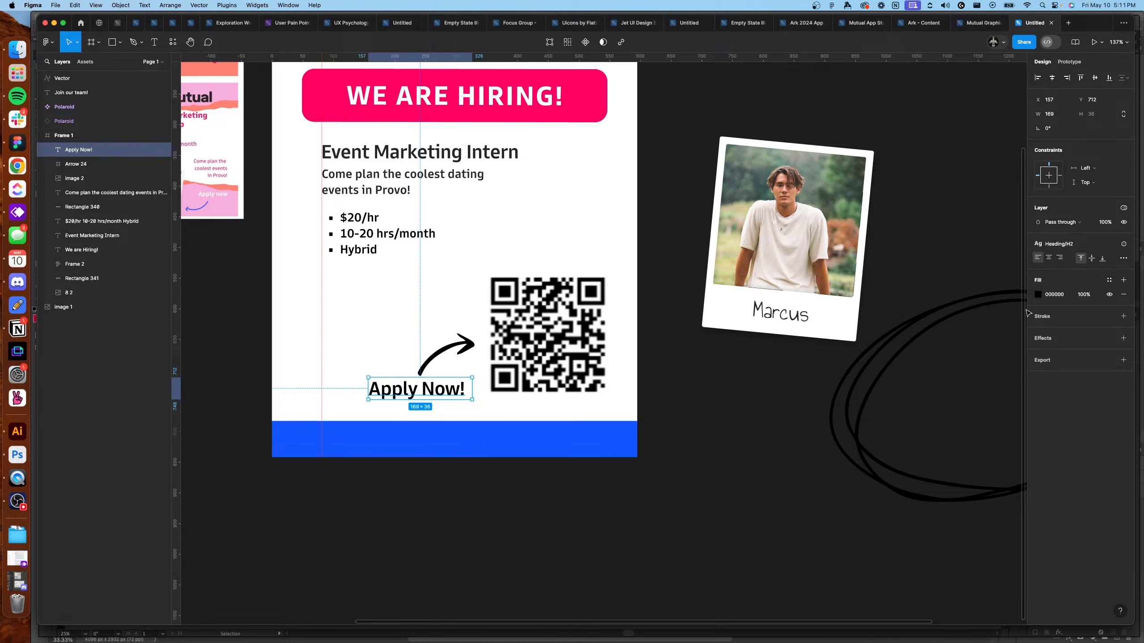
left_click(1109, 280)
left_click(933, 373)
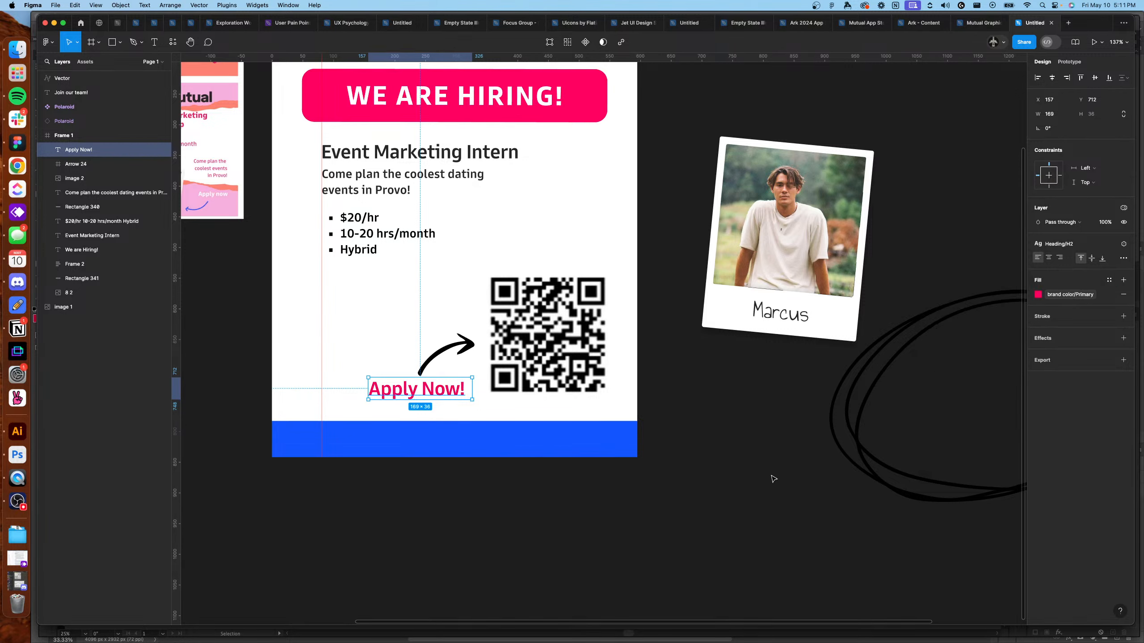
left_click(774, 478)
Move the blue bar off the poster and shift the QR code, arrow and "Apply Now!" text down together.
scroll(767, 461, "up", 3)
left_click_drag(564, 533, 600, 615)
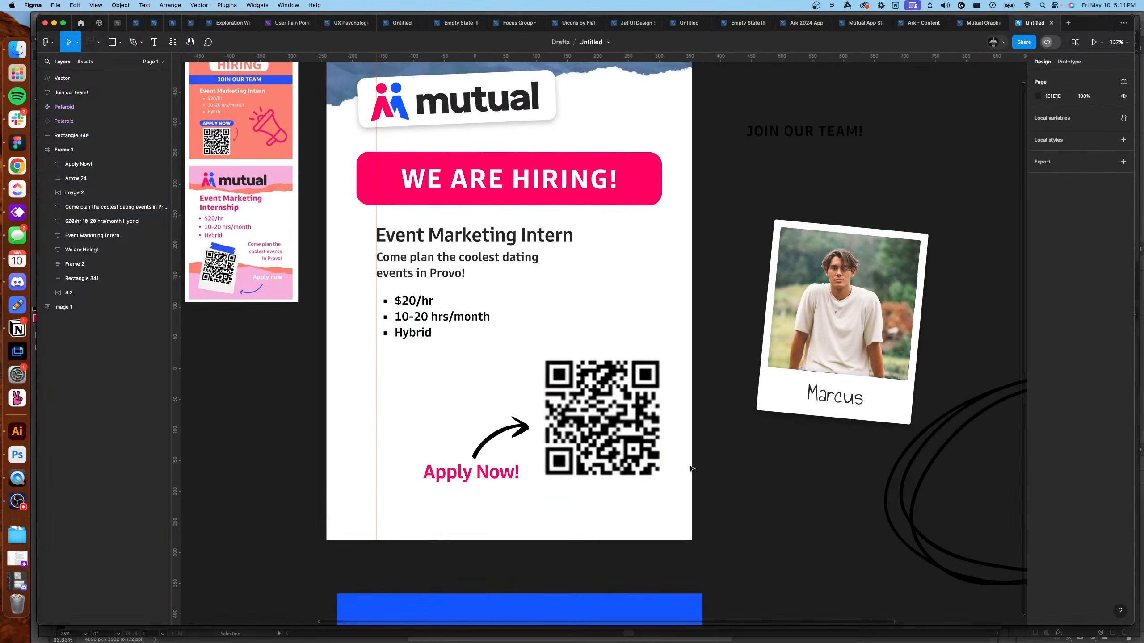
left_click(604, 437)
left_click(500, 434, "shift")
left_click(471, 472, "shift")
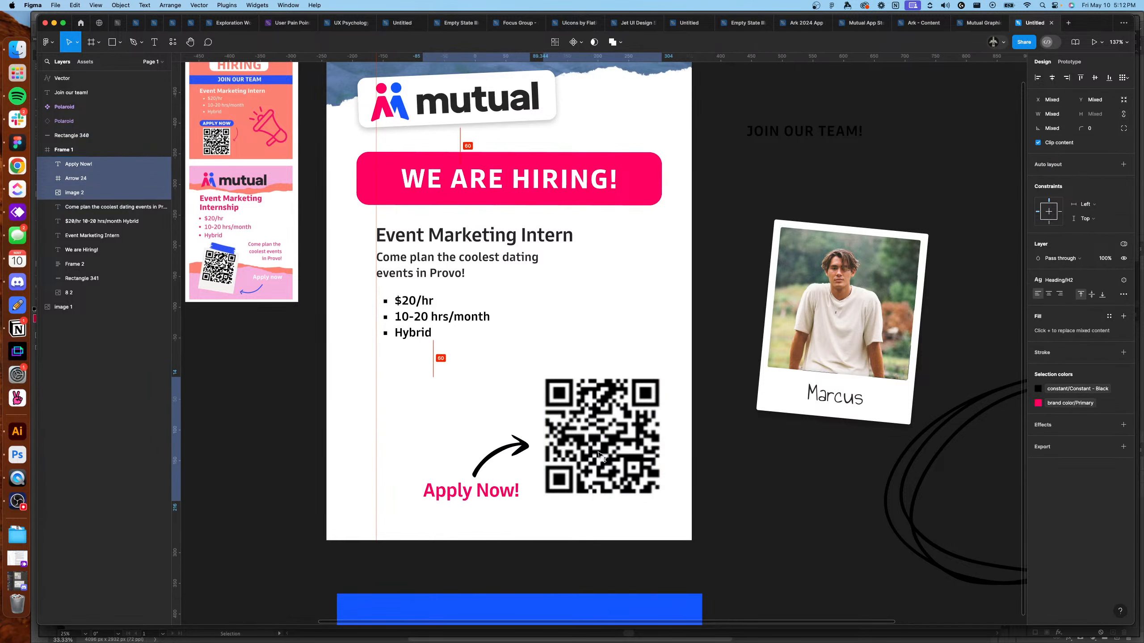
left_click(755, 450)
scroll(778, 446, "down", 3)
left_click_drag(778, 446, 759, 485)
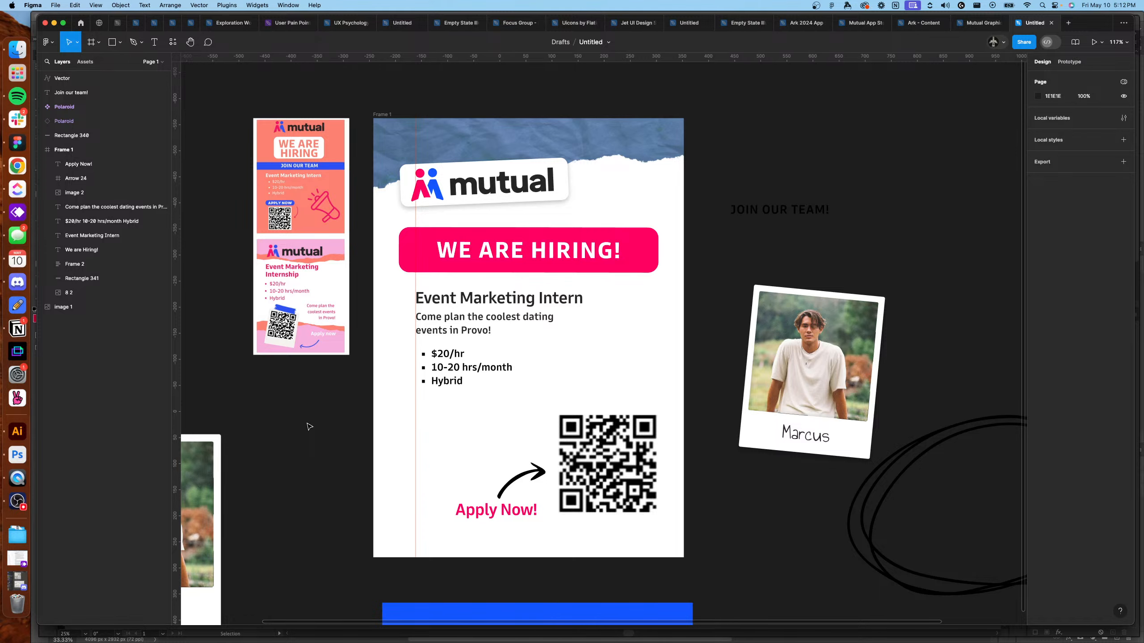
left_click(743, 218)
left_click(746, 259)
left_click_drag(741, 262, 732, 273)
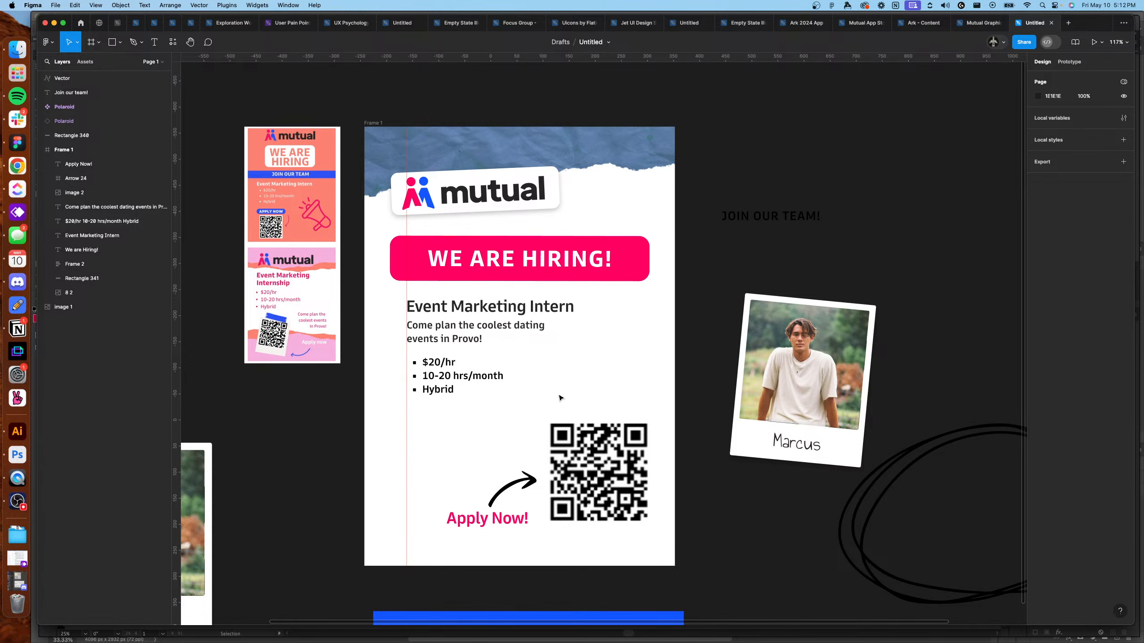
left_click_drag(580, 391, 633, 348)
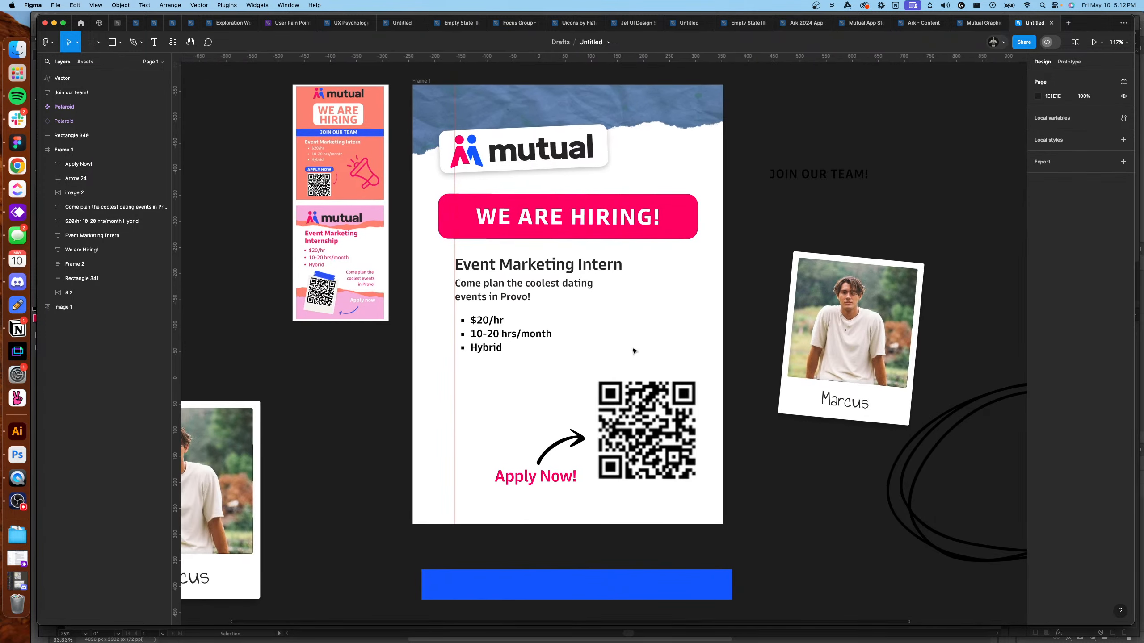
scroll(633, 351, "down", 2)
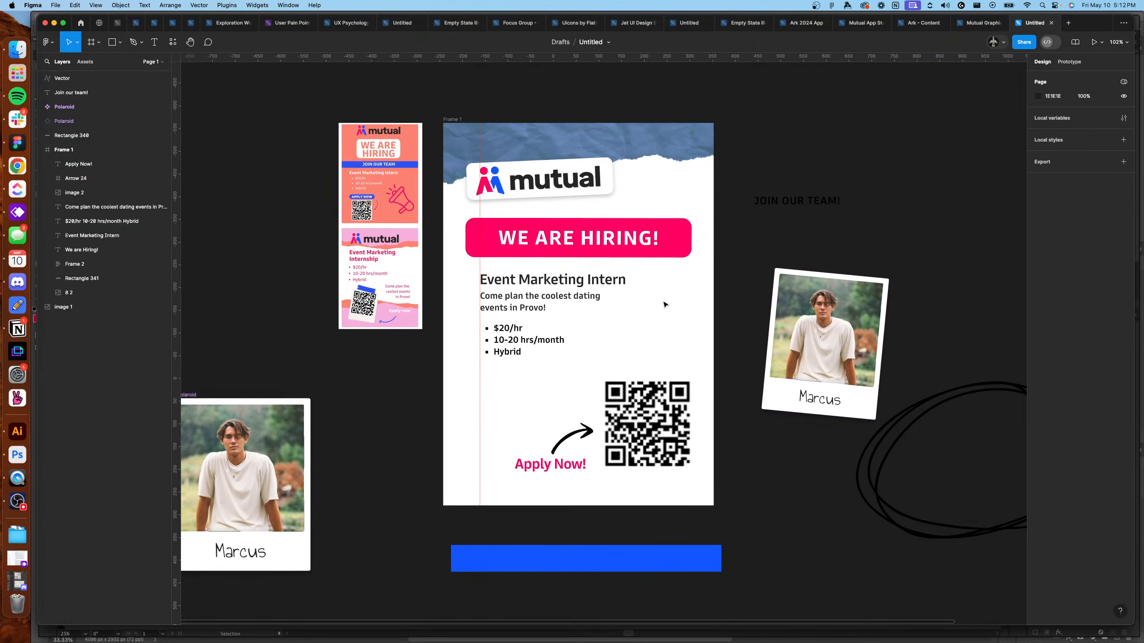
Set the logo card's top padding to 4.75 and its bottom padding to 6.75.
left_click(606, 190)
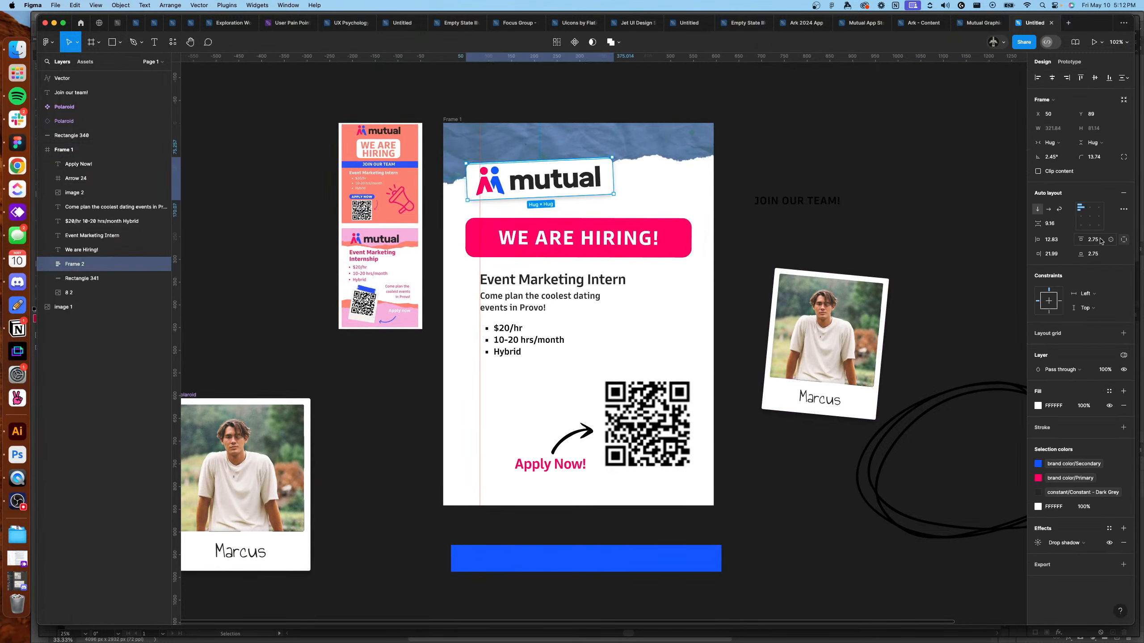
left_click(1100, 242)
key("Up")
key("Up")
left_click(1095, 256)
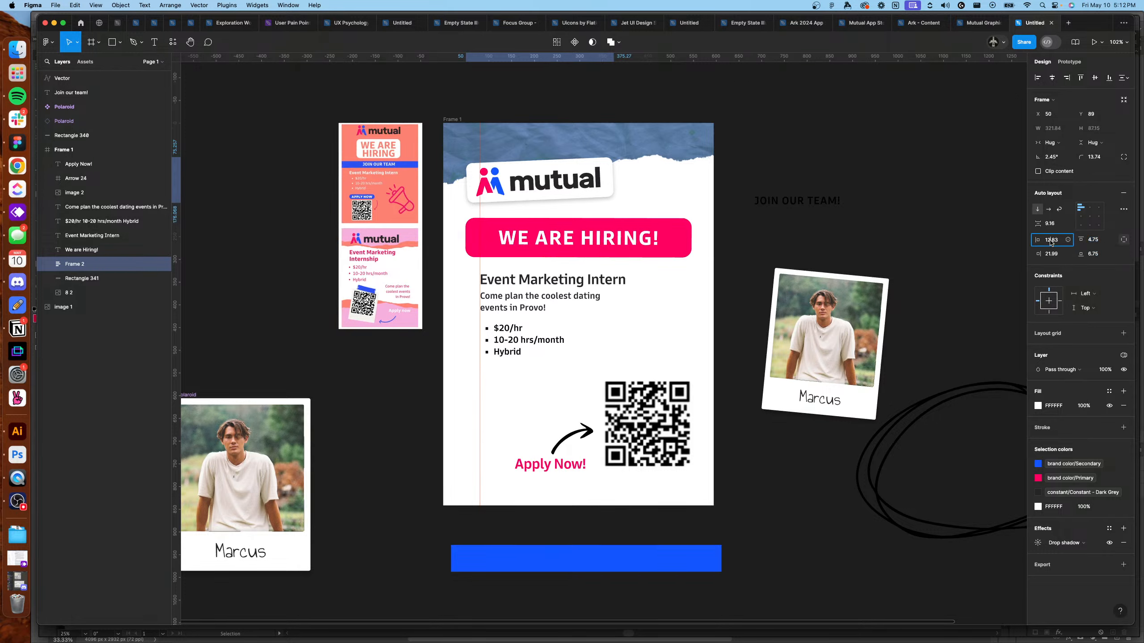
Set the logo card's left padding to 17.83 and right padding to 24.99, and move the vertical guide off the poster.
key("Up")
key("Up")
key("Up")
key("Up")
key("Up")
left_click(1052, 255)
key("Up")
key("Up")
key("Up")
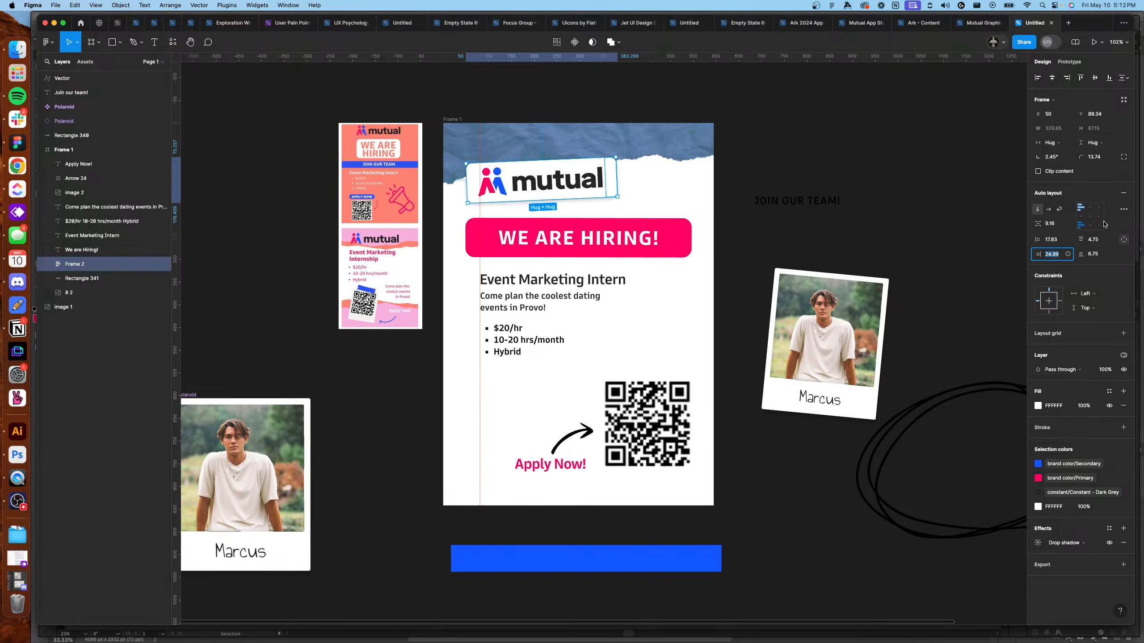
left_click(847, 232)
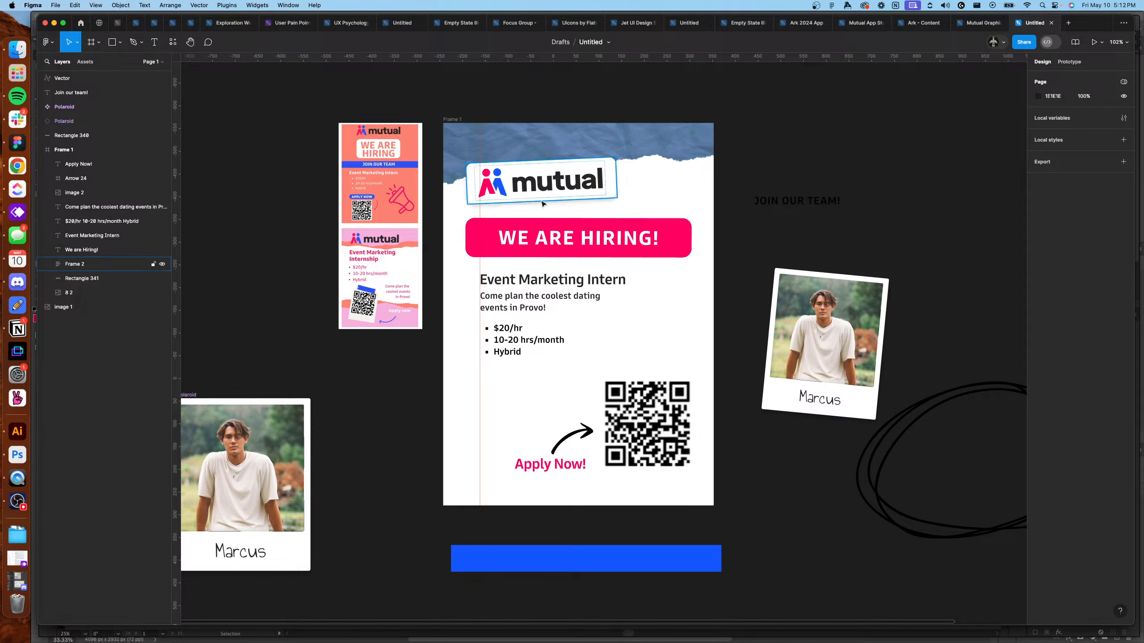
left_click_drag(479, 271, 433, 271)
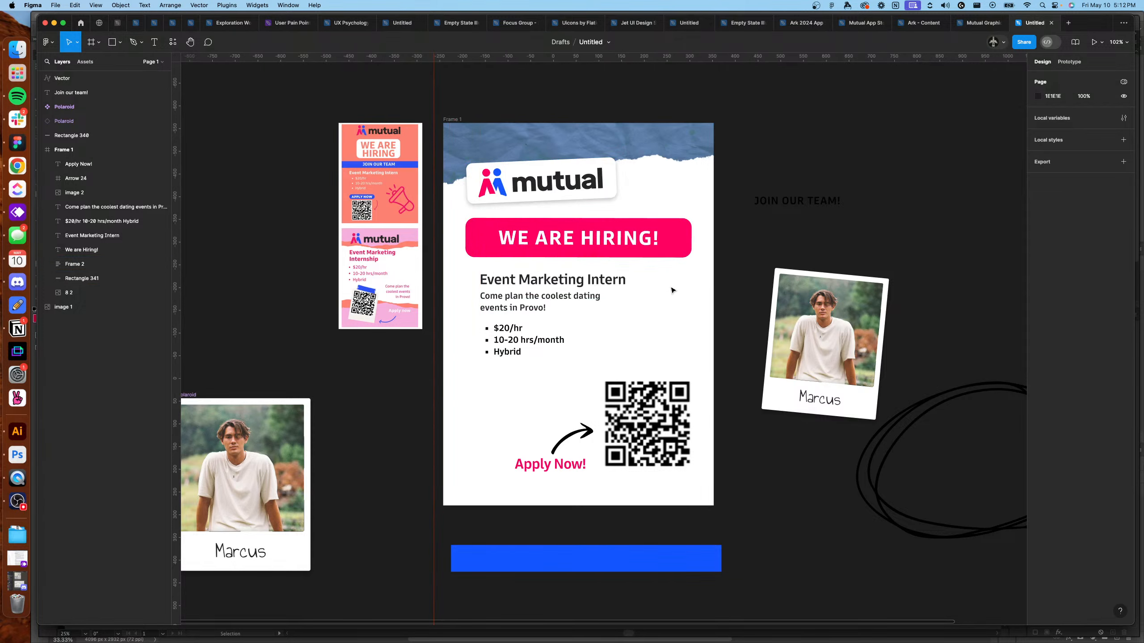
Copy the pale pink torn-paper graphic from the Mutual Graphic Elements file and paste it into the poster frame.
left_click(664, 145)
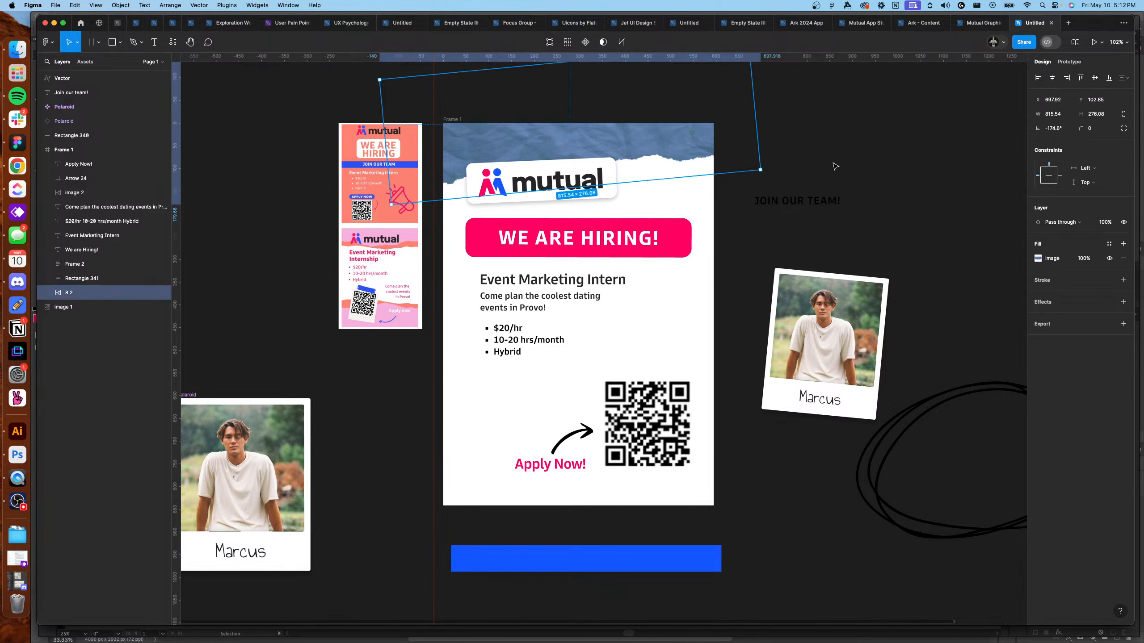
left_click(981, 27)
left_click(876, 243)
scroll(876, 253, "down", 3)
scroll(855, 414, "down", 2)
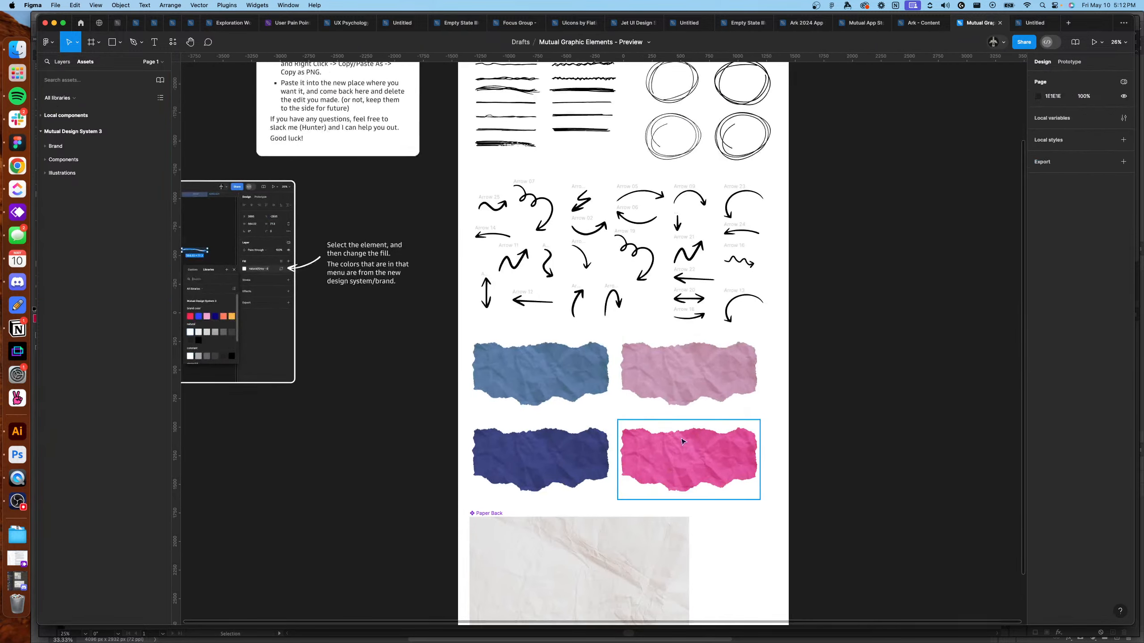
left_click(679, 396)
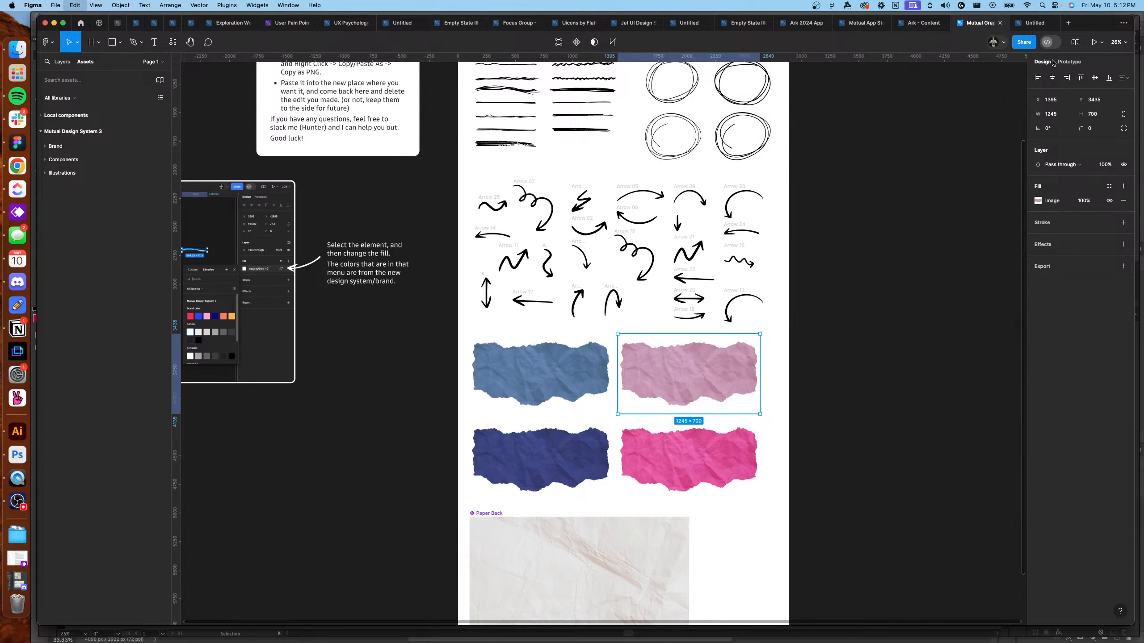
key("ctrl+c")
left_click(1034, 22)
key("ctrl+v")
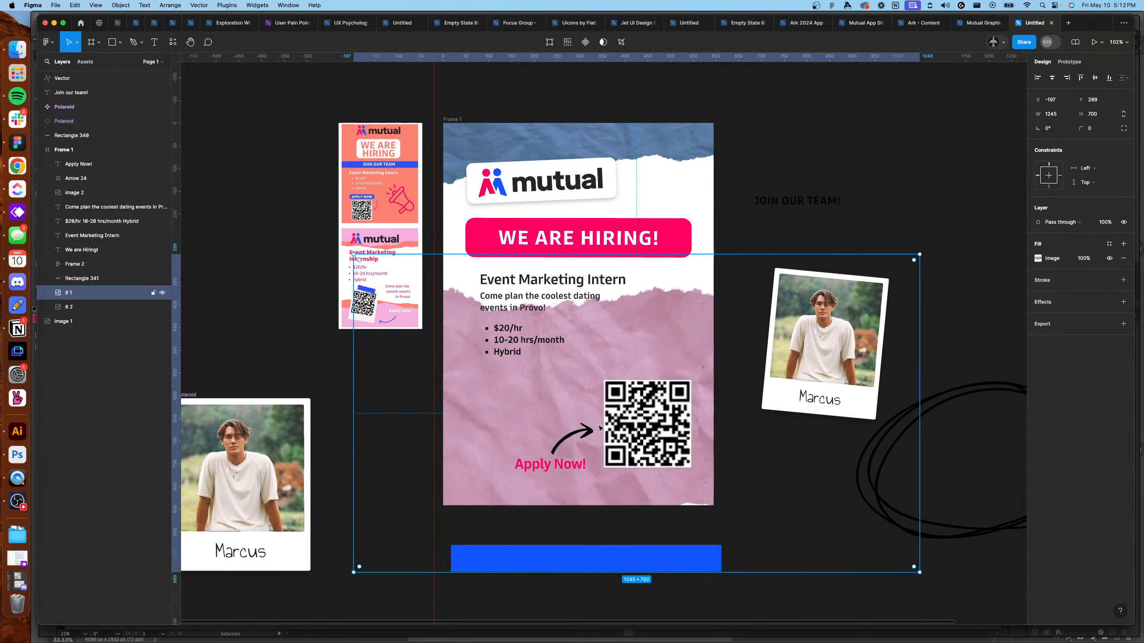
Scale the pink torn paper down to 879 by 494, rotate it to about 9.83° and place it across the poster's bottom.
left_click_drag(600, 428, 580, 494)
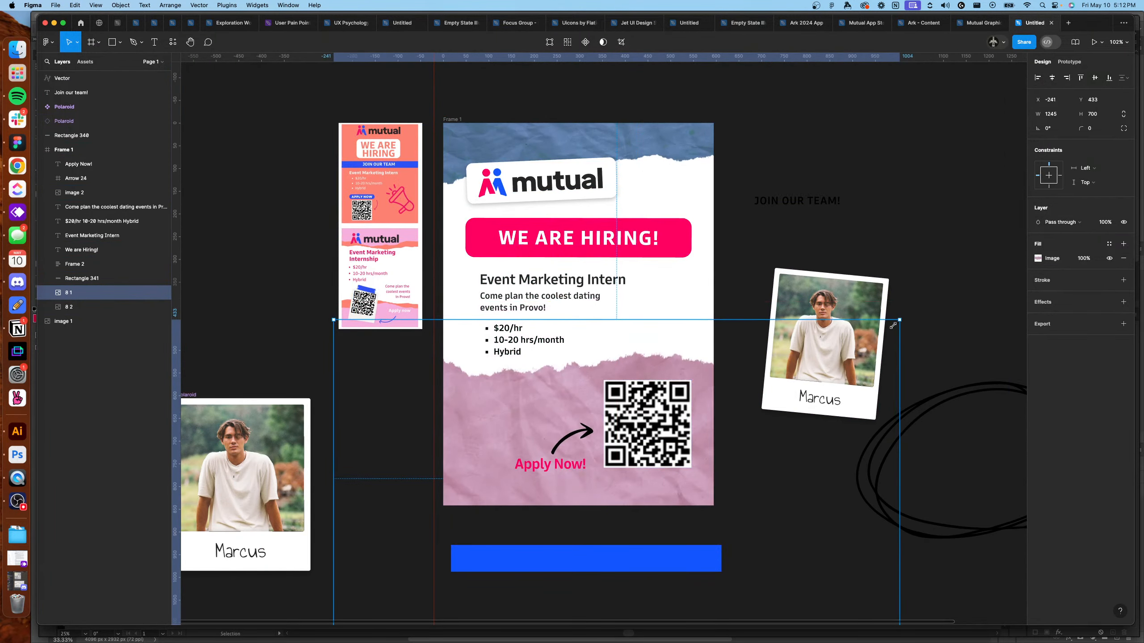
left_click_drag(892, 325, 782, 335)
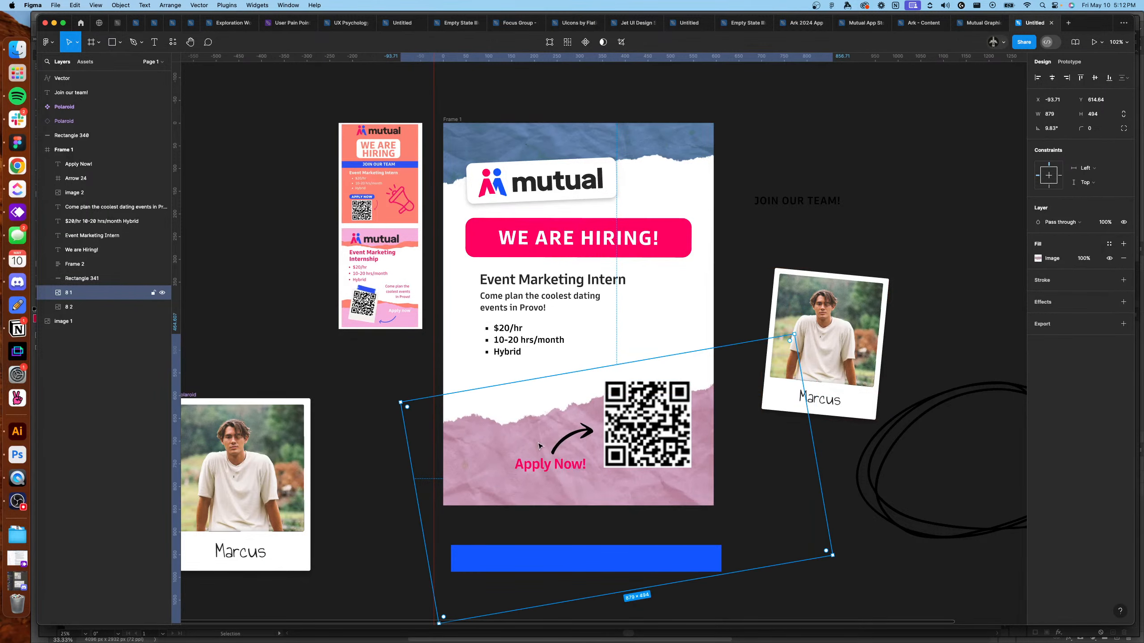
left_click(450, 120)
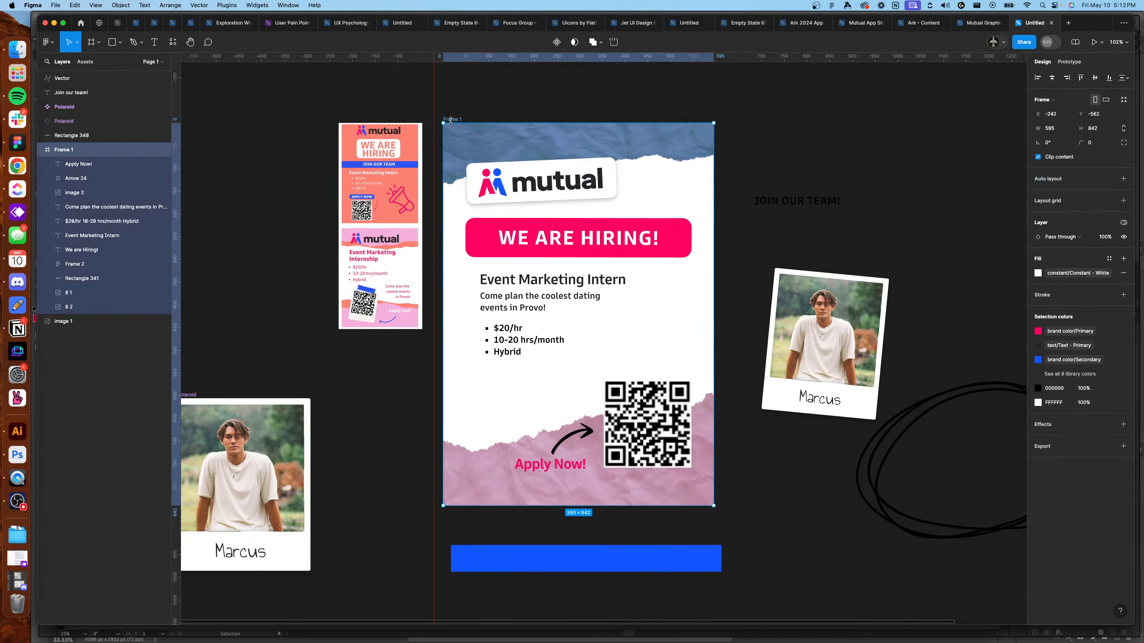
Extend the blue torn paper further down behind the logo and shift the logo card slightly lower.
left_click_drag(675, 147, 675, 217)
left_click(676, 154)
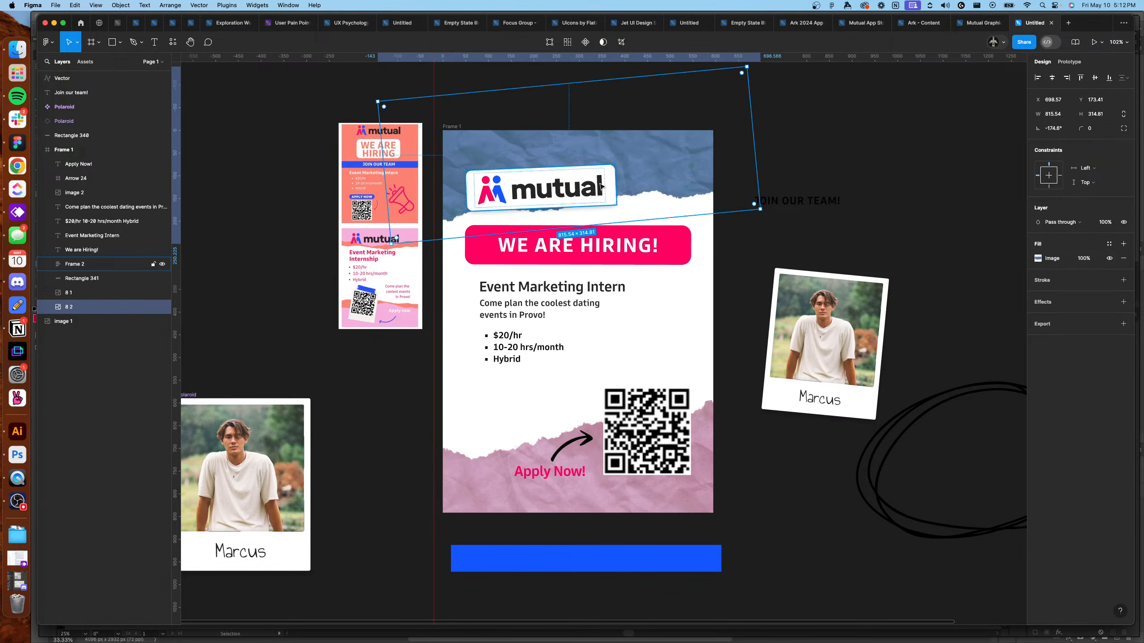
left_click_drag(601, 186, 597, 194)
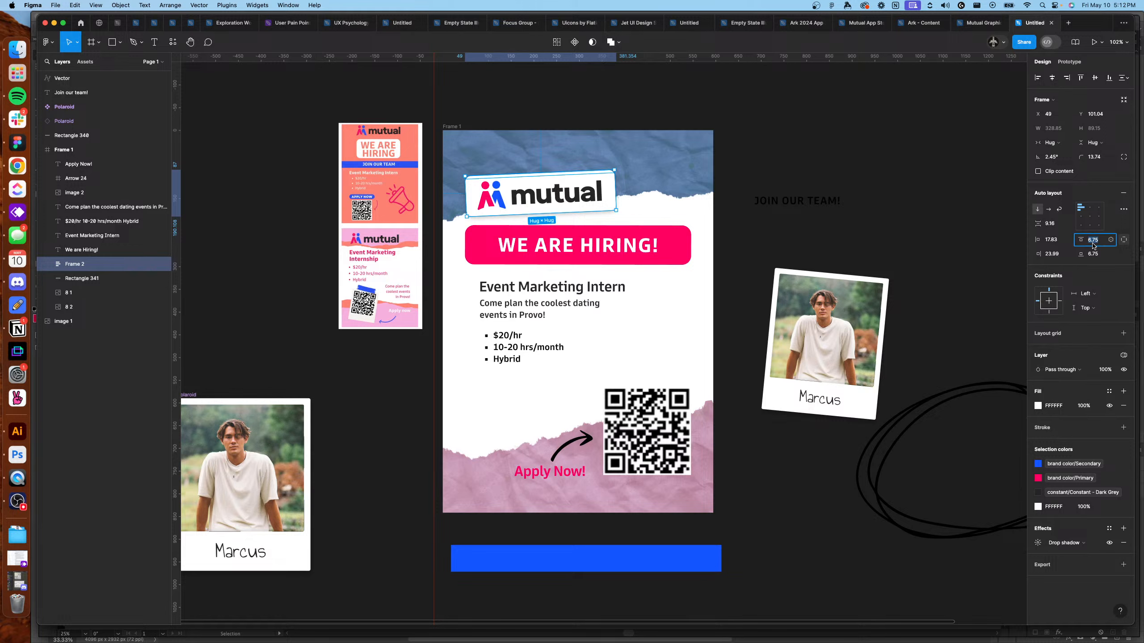
Set the logo card's top padding to 12.75, right padding to 27.99 and left padding to 20.83.
key("Up")
key("Up")
key("Up")
key("Up")
key("Up")
key("Up")
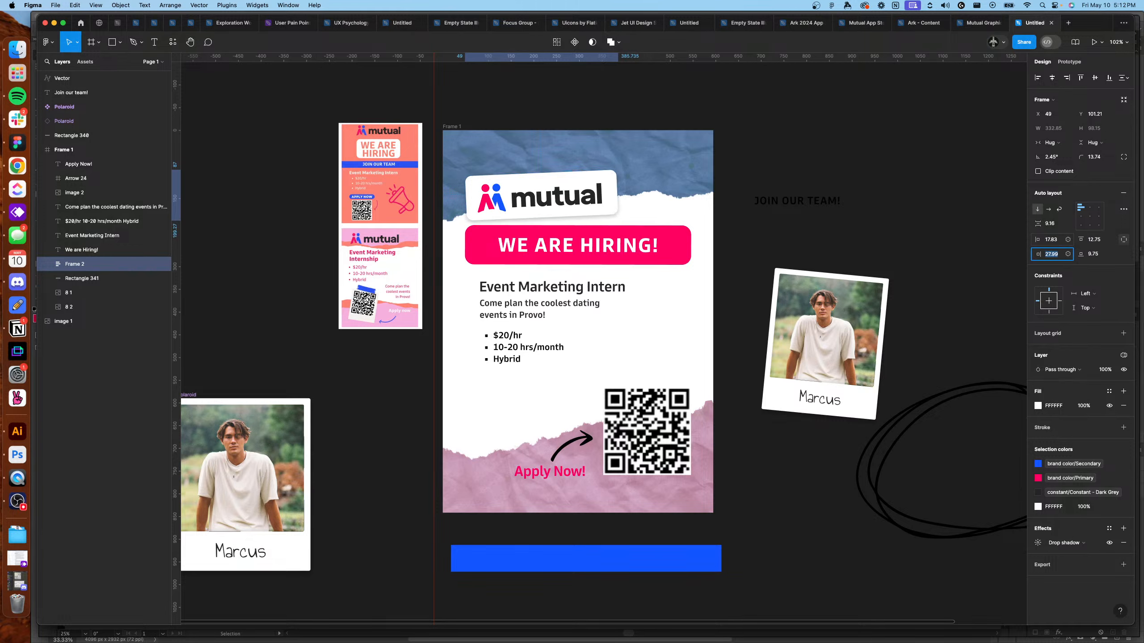
left_click(1051, 239)
key("Up")
key("Up")
key("Up")
left_click(858, 224)
Set the logo card's bottom padding to 13.75 and move the card slightly up from the hiring banner.
left_click(596, 203)
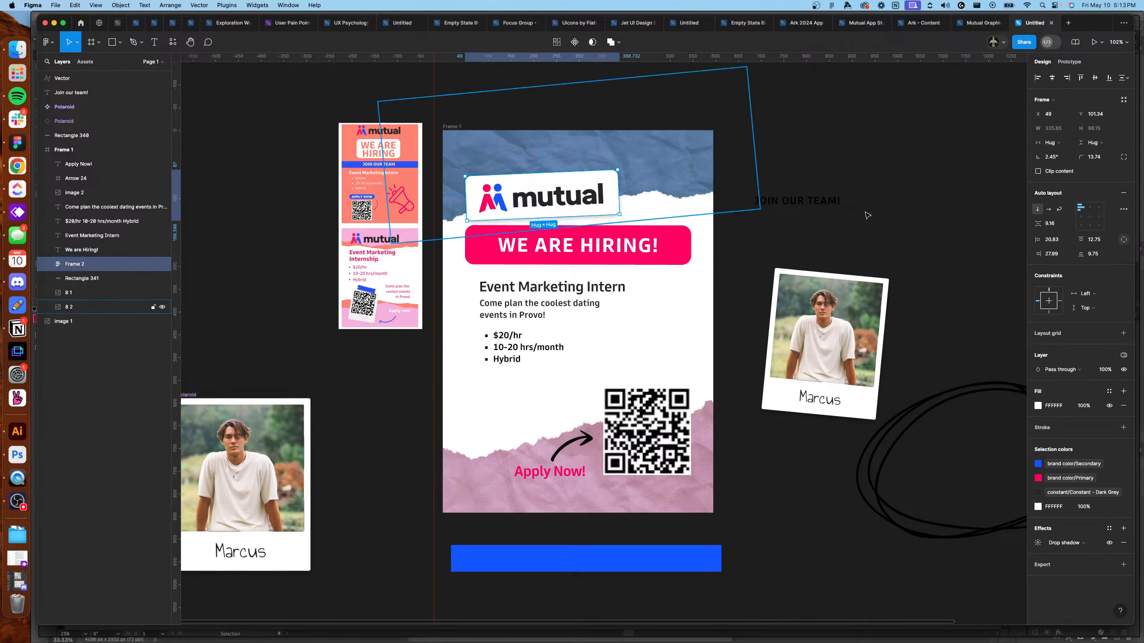
left_click(1098, 256)
key("Up")
key("Up")
key("Up")
key("Up")
left_click(801, 202)
left_click(584, 204)
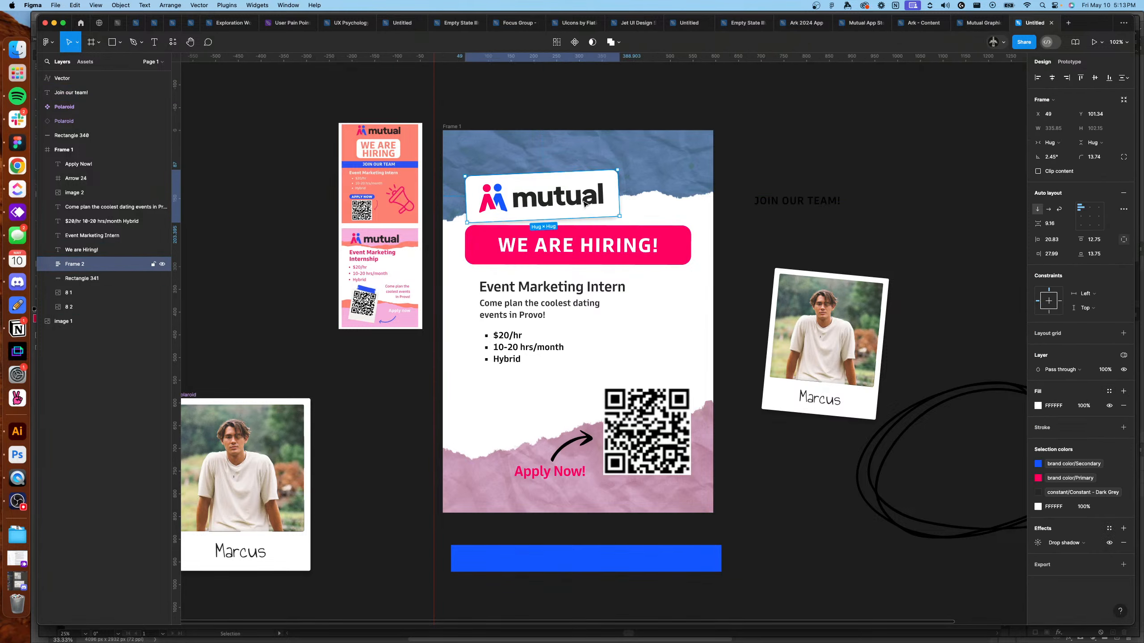
left_click_drag(585, 203, 585, 197)
left_click(762, 220)
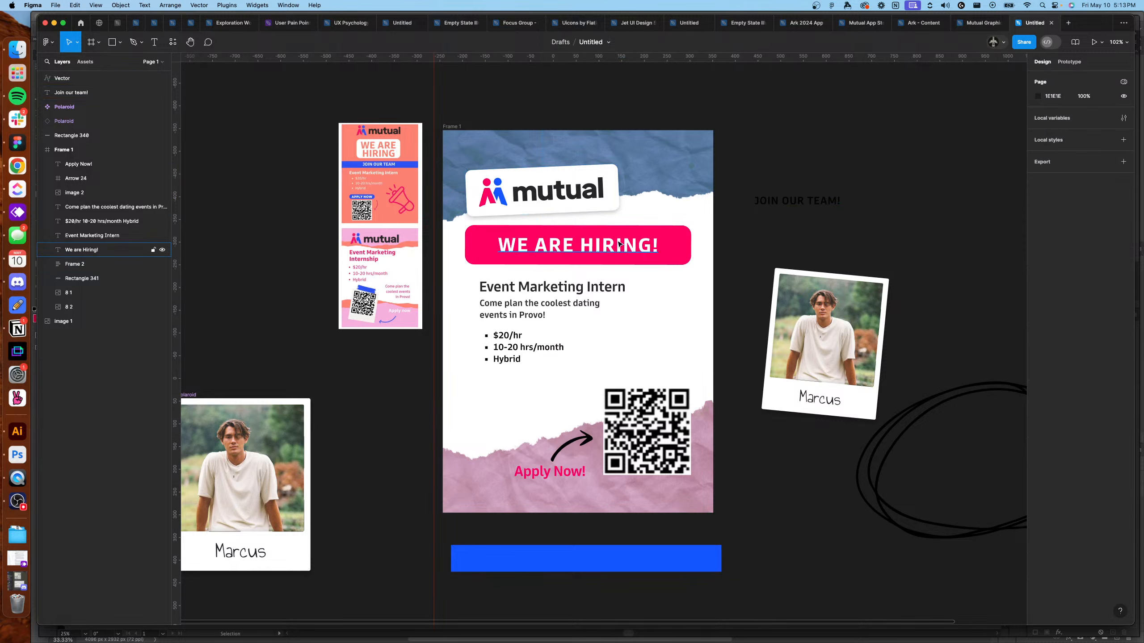
Narrow the "WE ARE HIRING!" text box to 400.1 wide and center it horizontally on the poster.
left_click_drag(621, 247, 602, 259)
key("super+z")
left_click(653, 245)
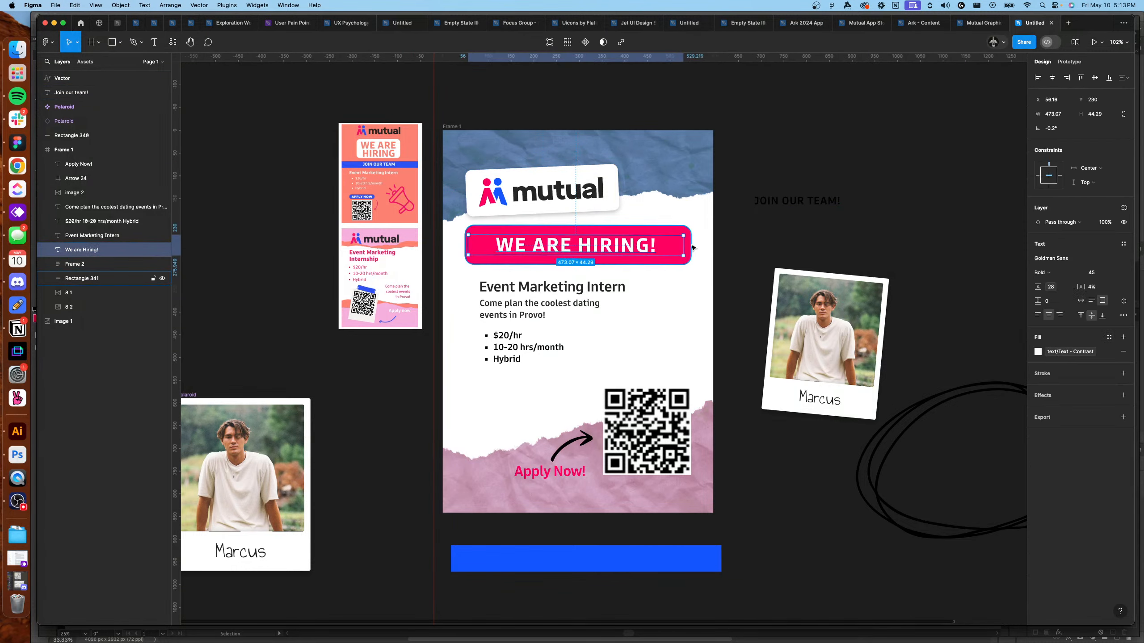
left_click(1052, 77)
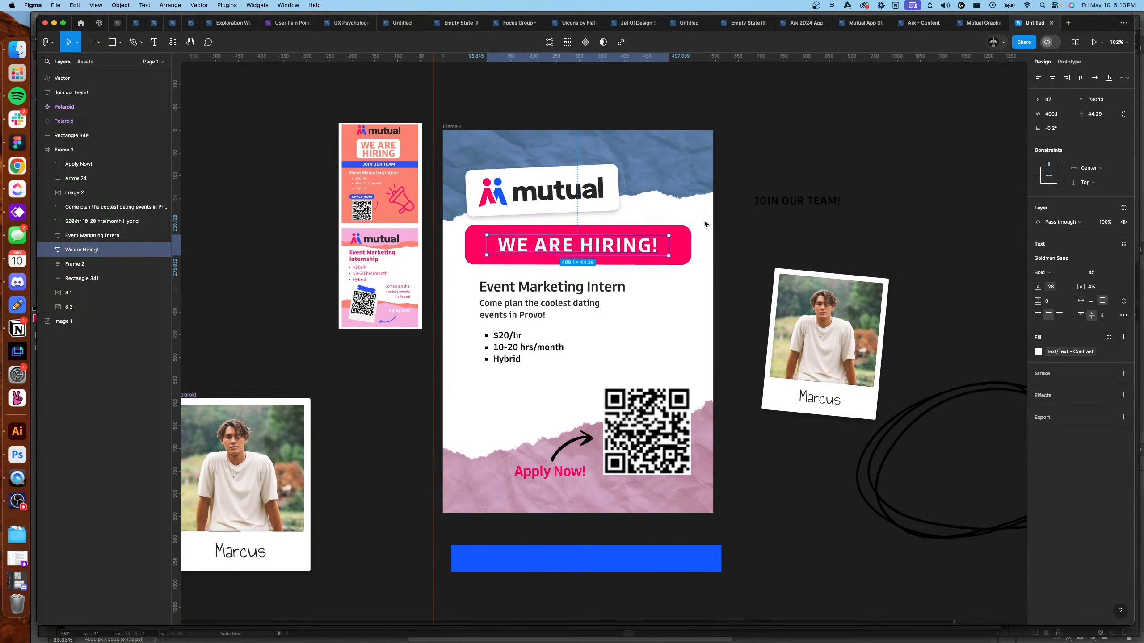
Group the "WE ARE HIRING!" text with its pink banner and move the group down to Y 231.
left_click(680, 251, "shift")
key("super+g")
left_click_drag(677, 255, 678, 267)
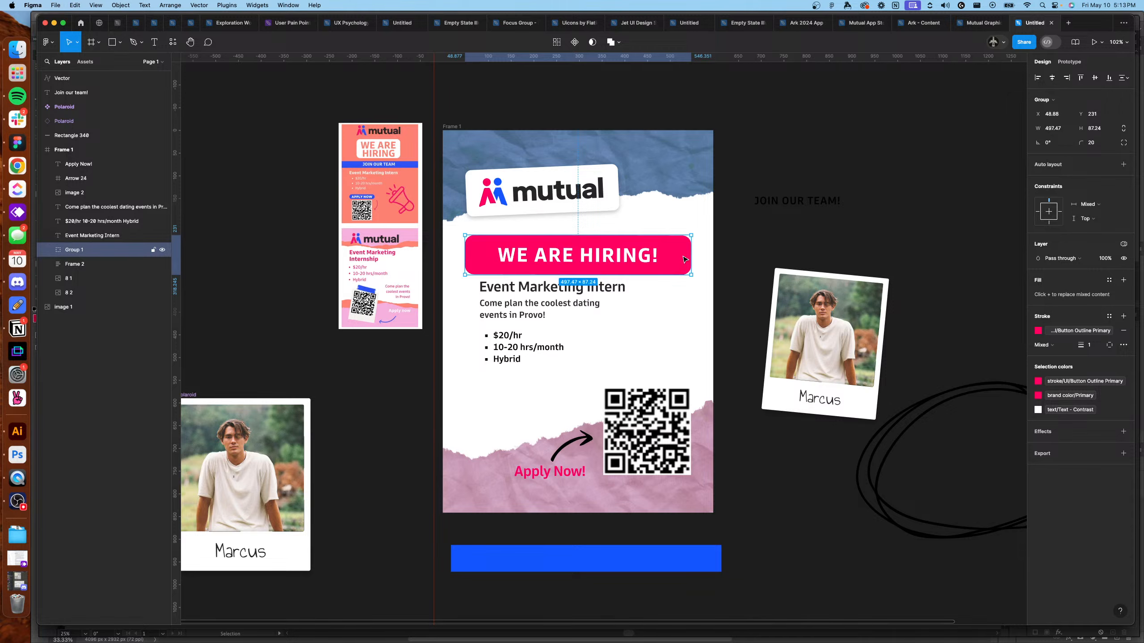
Duplicate the blue torn paper slightly lower, send the copy behind the original and tilt it the opposite way.
scroll(360, 244, "up", 3)
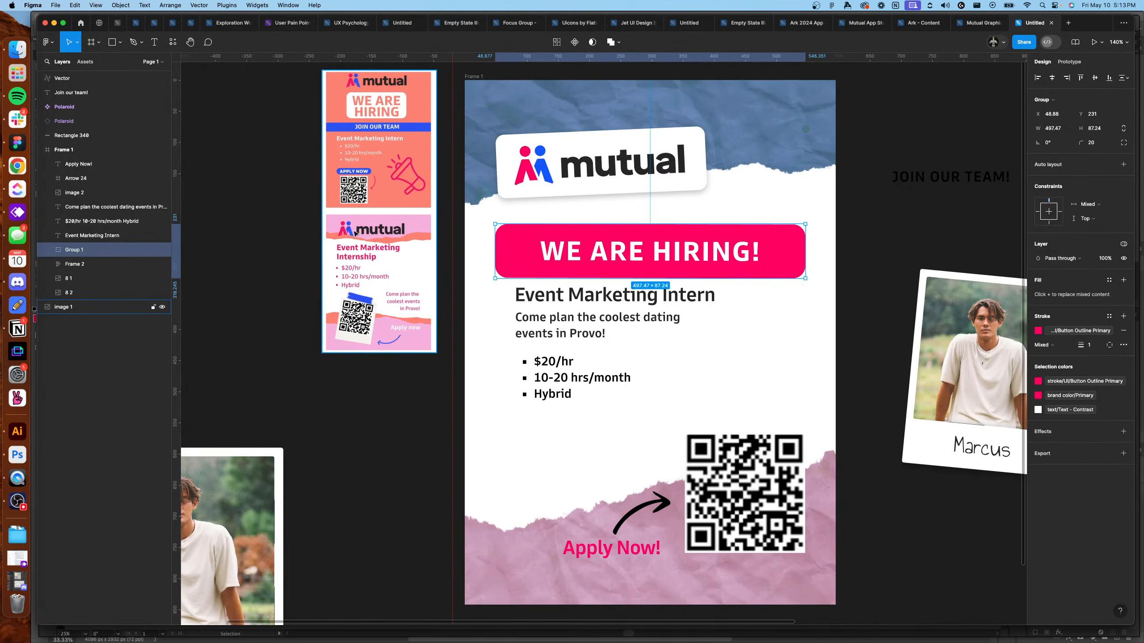
scroll(358, 131, "up", 2)
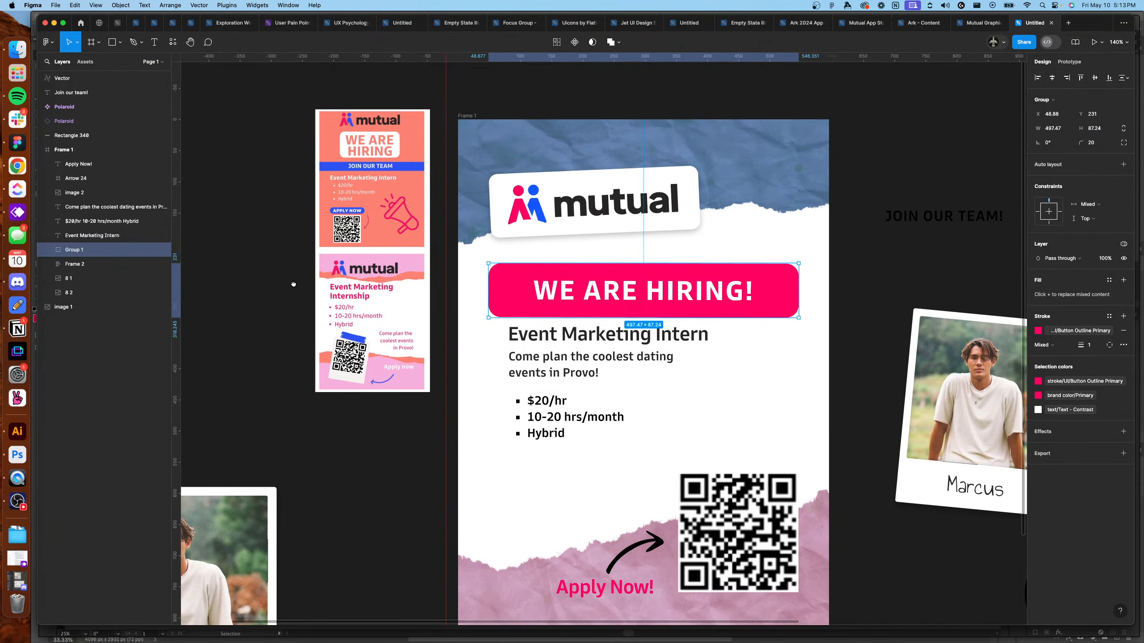
scroll(315, 275, "down", 3)
left_click(775, 125)
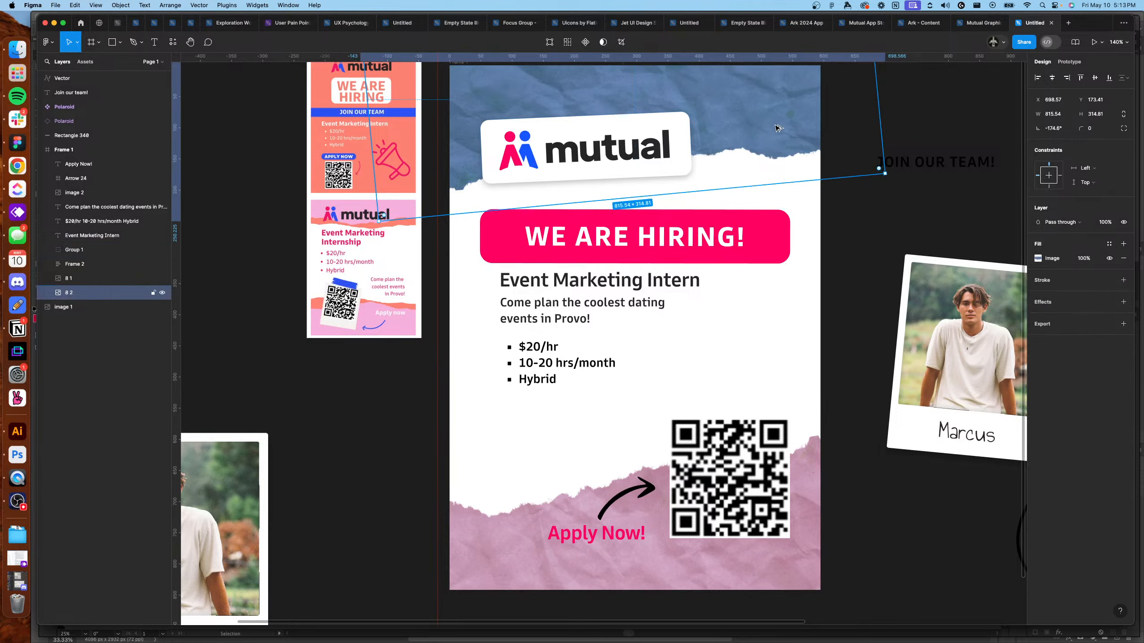
left_click_drag(775, 124, 770, 147)
key("super+z")
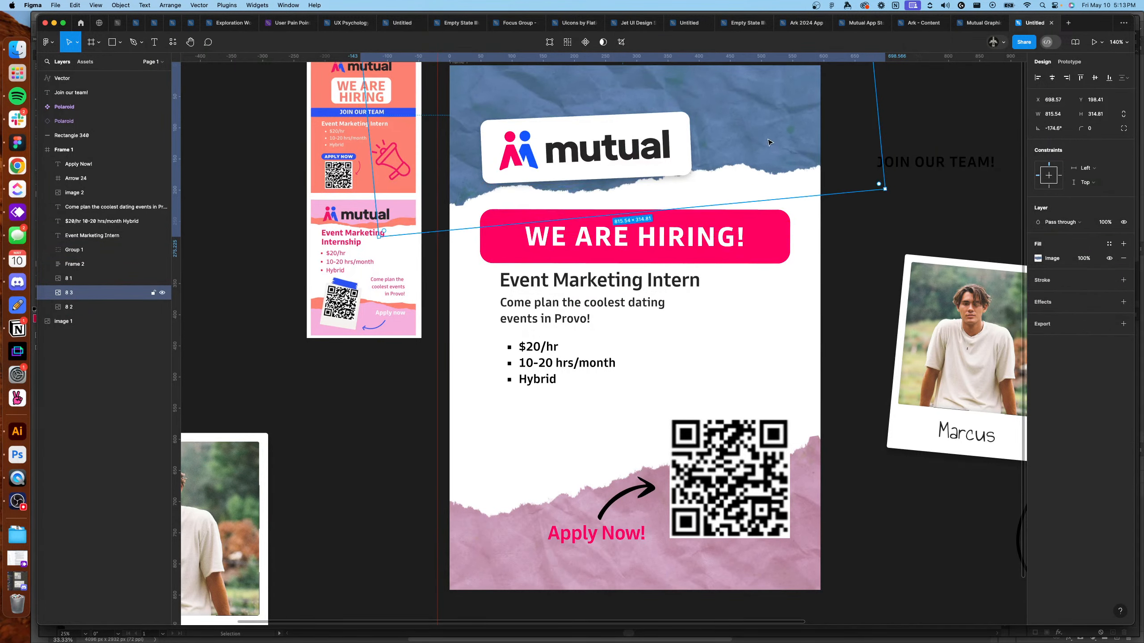
key("super+bracketleft")
left_click_drag(889, 192, 924, 170)
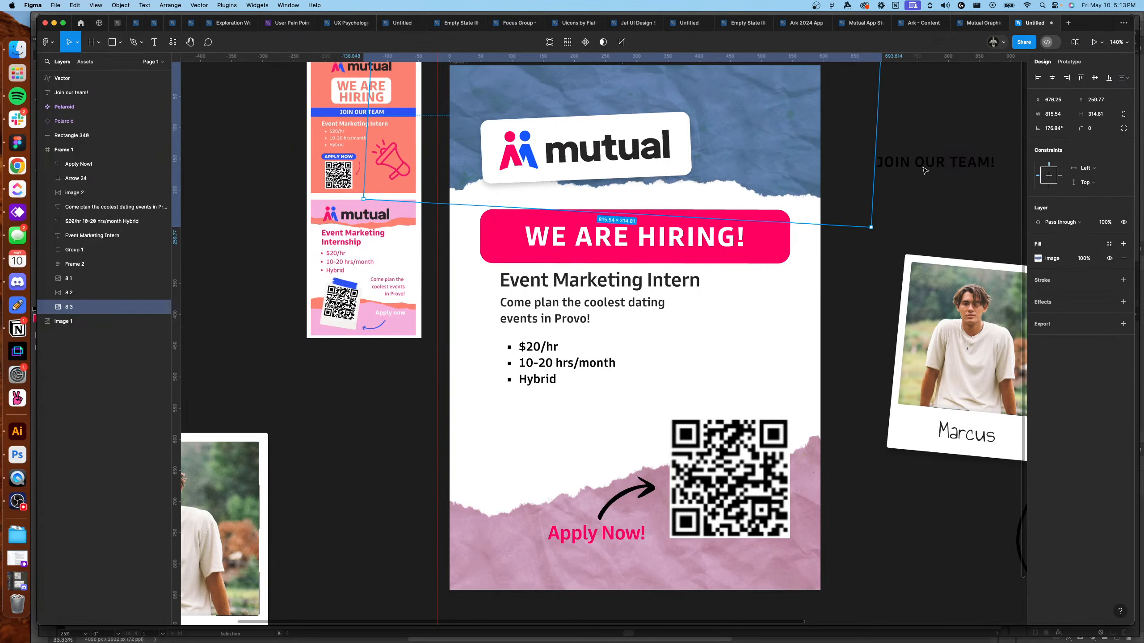
Raise the image exposure of the rear torn-paper copy to make it a lighter blue.
left_click(1038, 258)
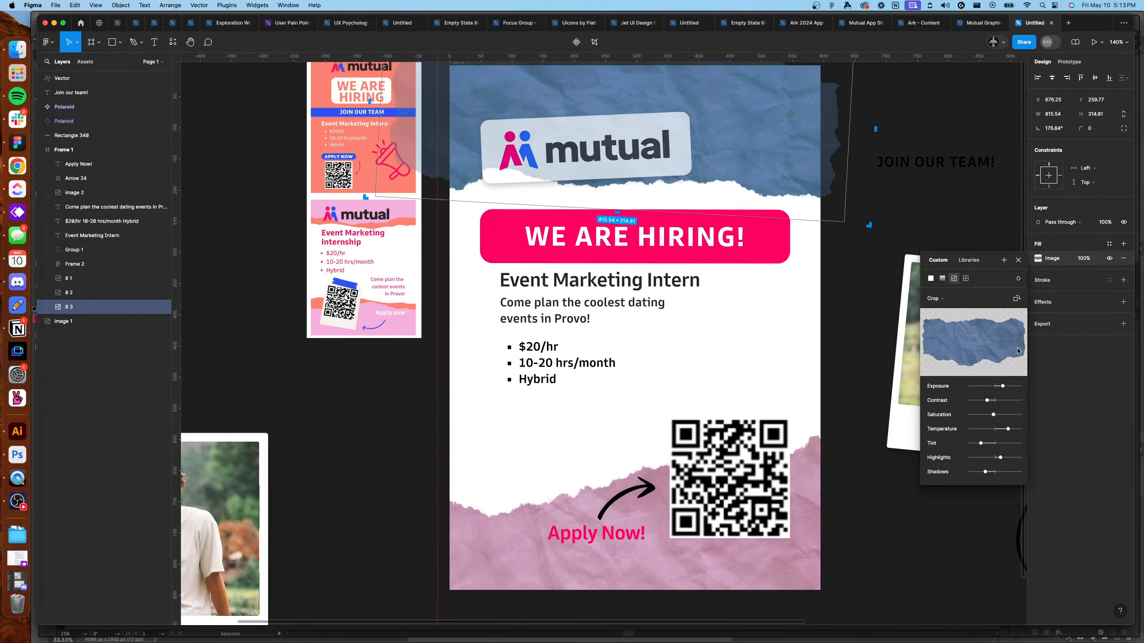
left_click_drag(1002, 386, 1010, 387)
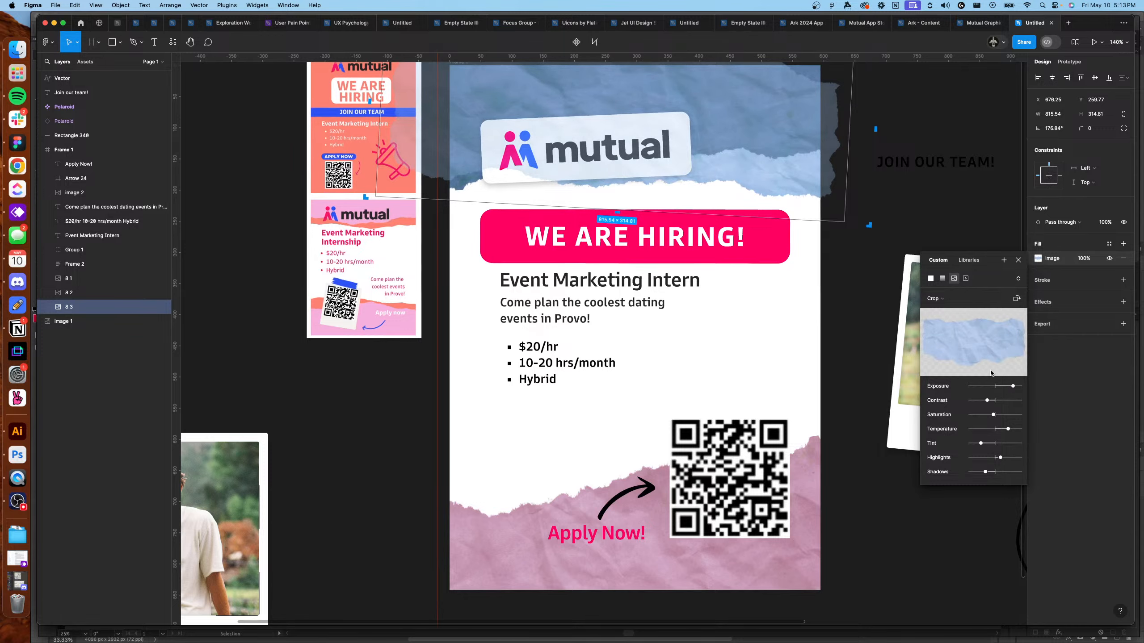
left_click(861, 306)
scroll(833, 252, "up", 2)
Flip the lighter blue torn-paper copy horizontally and vertically, adjusting its tilt to about 2.29°.
left_click(804, 246)
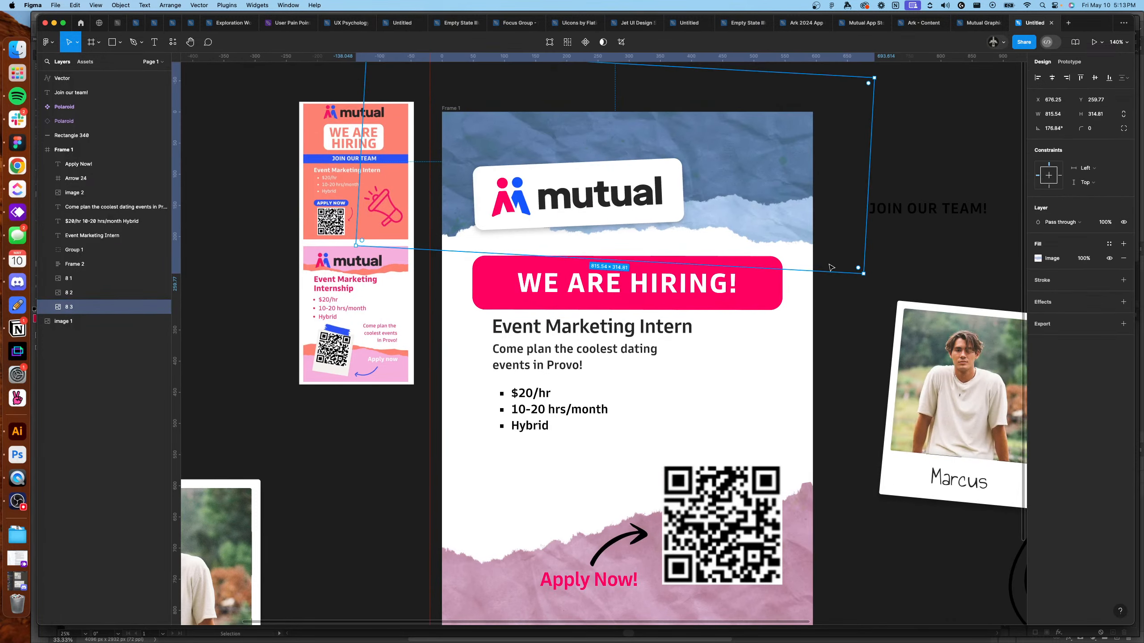
right_click(804, 239)
left_click(808, 467)
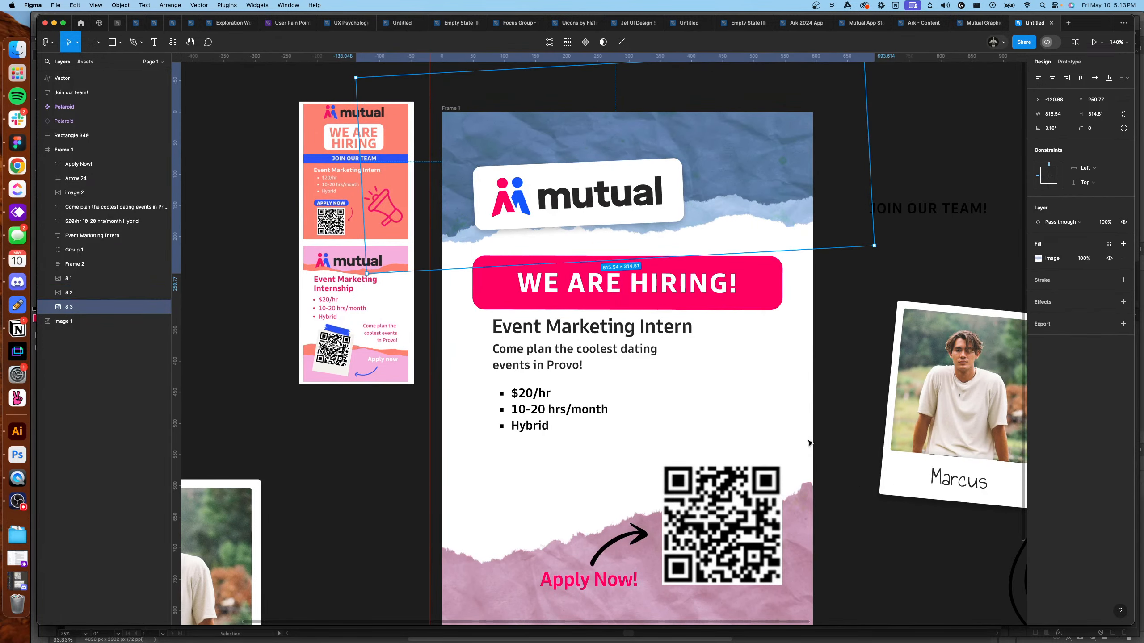
left_click_drag(886, 252, 863, 270)
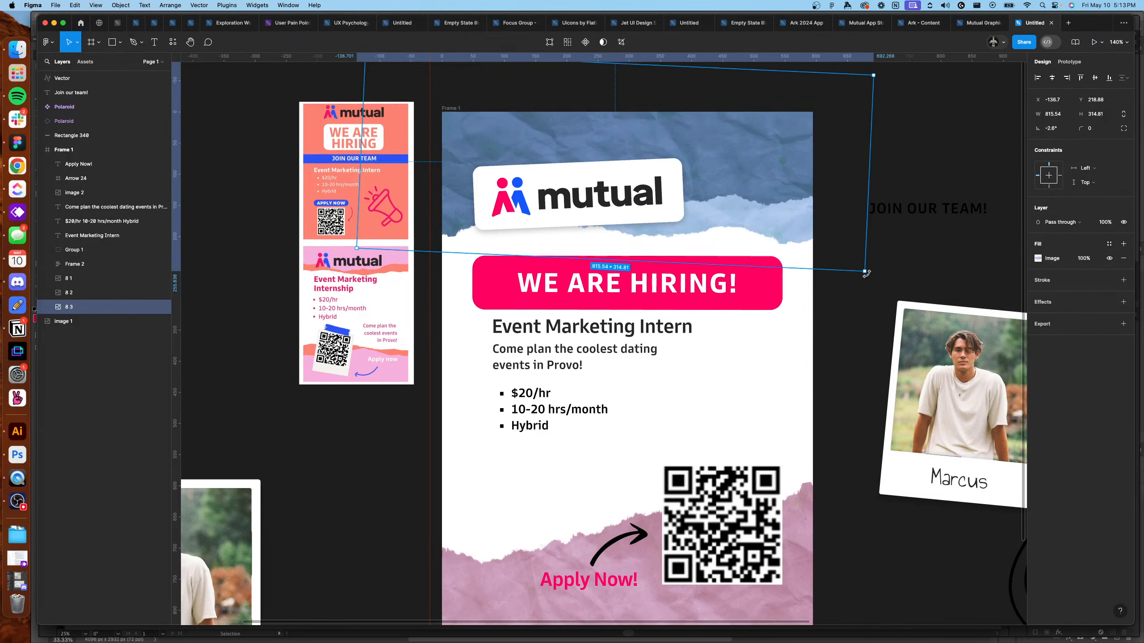
right_click(798, 235)
left_click(810, 467)
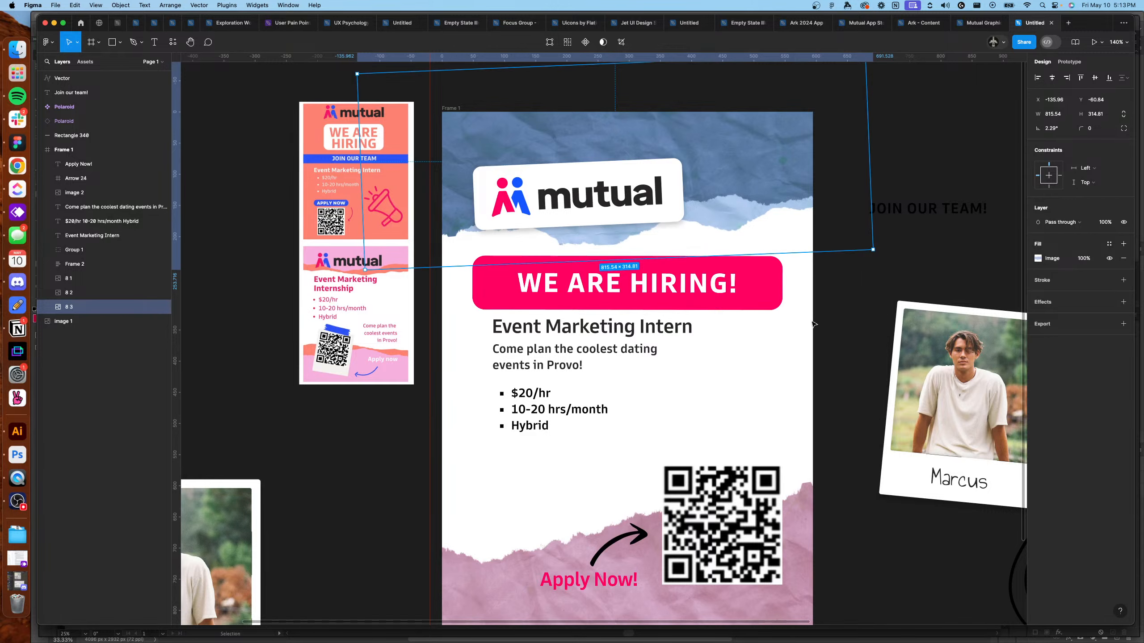
Adjust the lighter torn-paper copy's tilt, flip it horizontally and reduce its height to 254.97.
left_click_drag(883, 257, 783, 226)
right_click(784, 226)
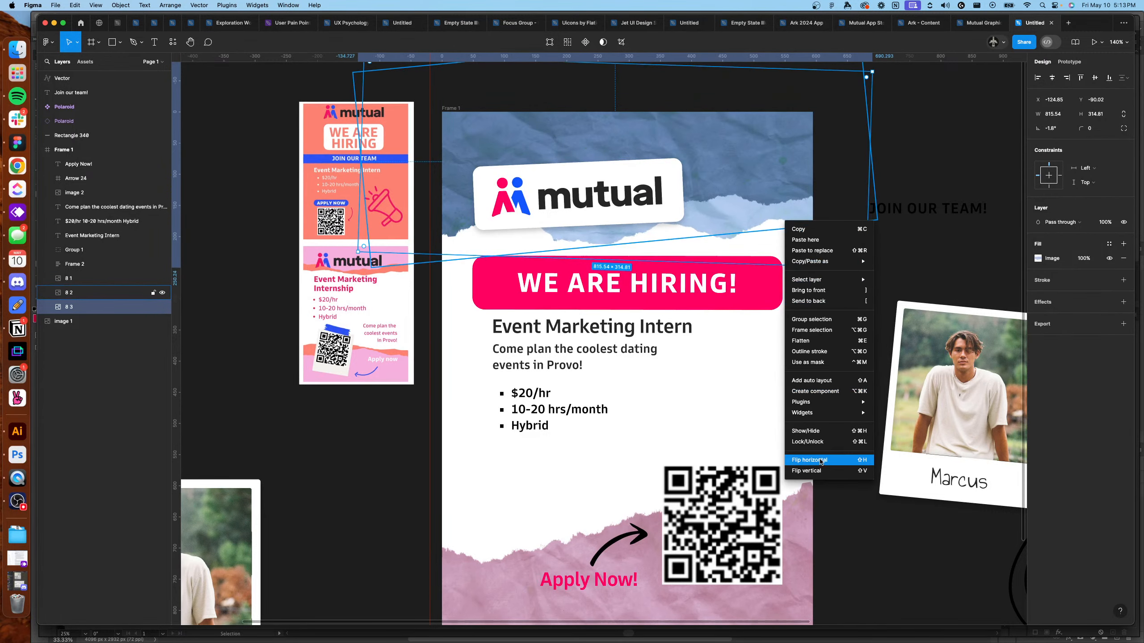
left_click(806, 461)
left_click_drag(877, 255, 867, 280)
left_click_drag(689, 265, 719, 301)
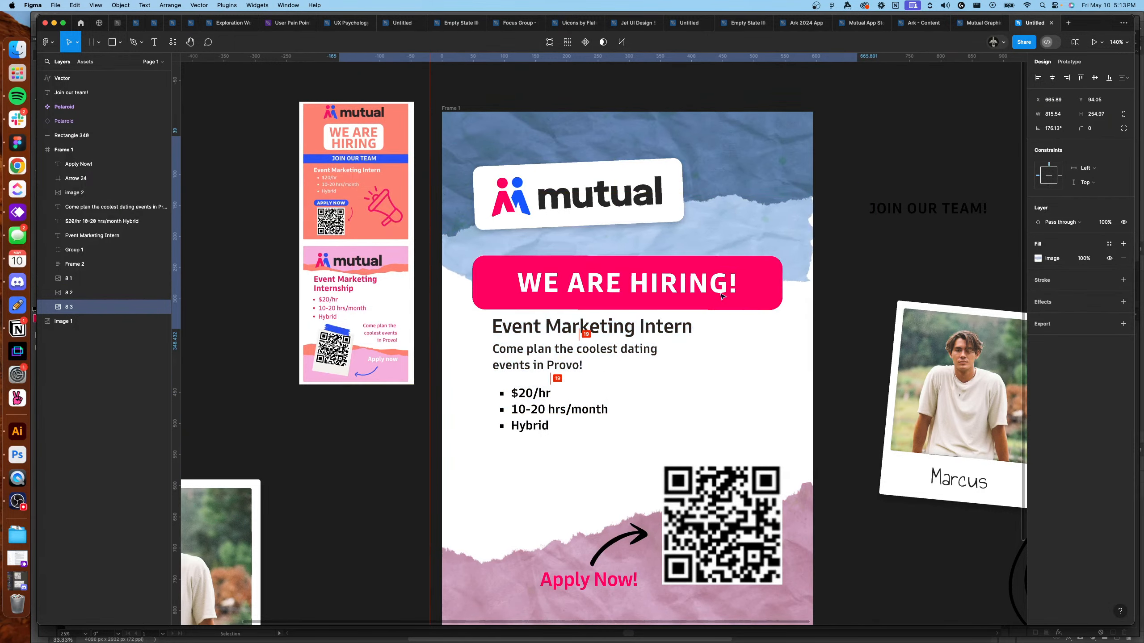
Turn the lighter torn-paper copy around and position it so its edge peeks out below the darker blue paper.
left_click_drag(865, 167, 373, 289)
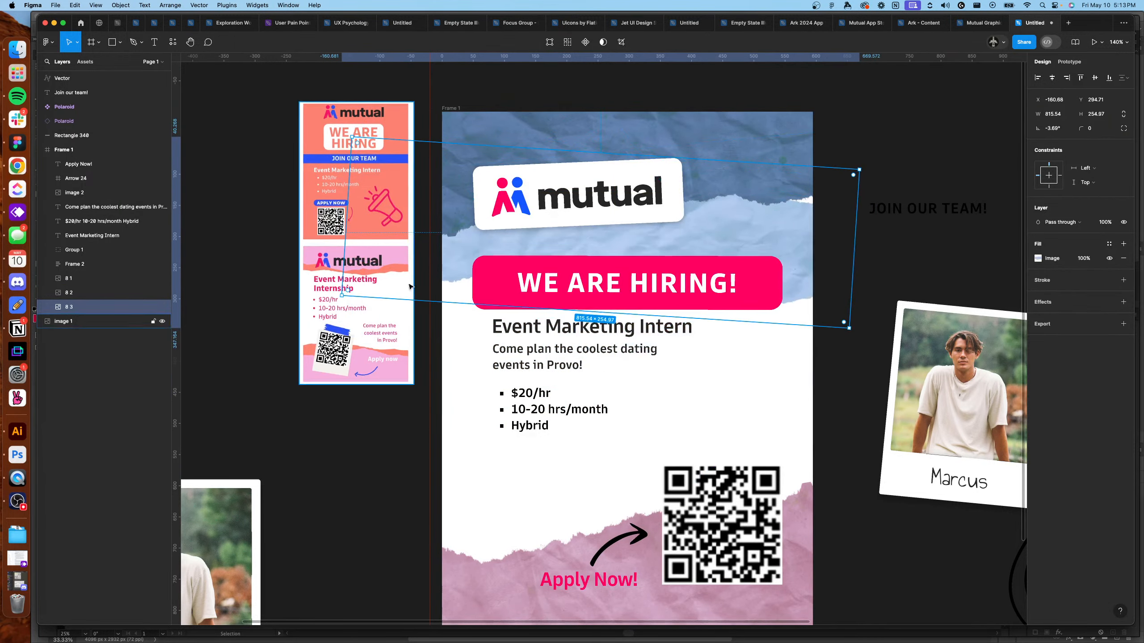
left_click_drag(715, 260, 730, 214)
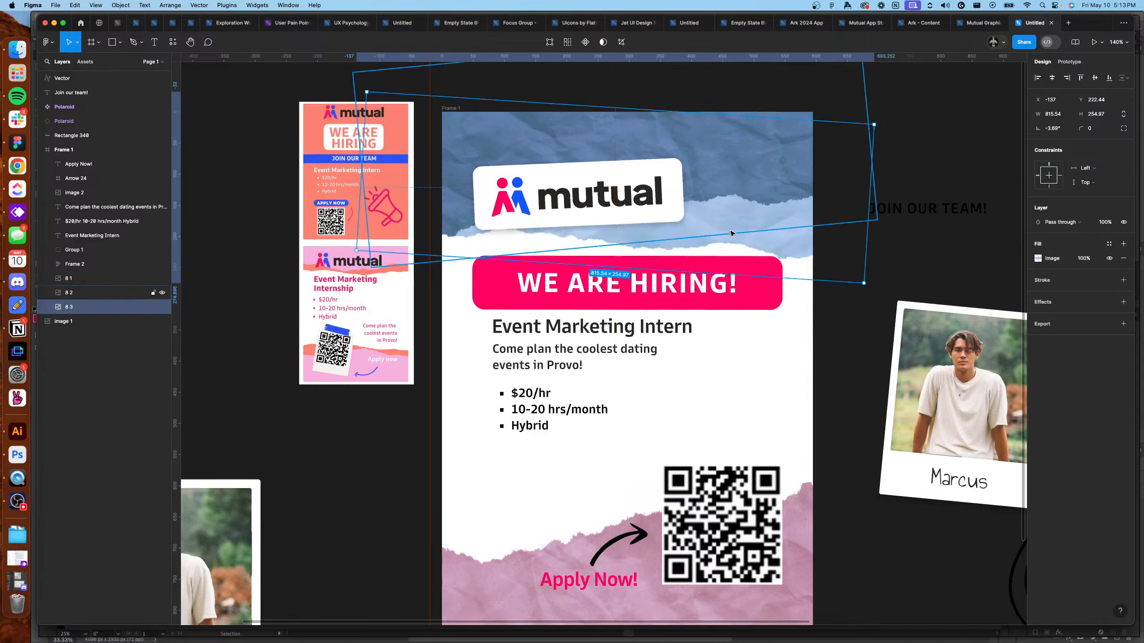
left_click(874, 280)
left_click(853, 279)
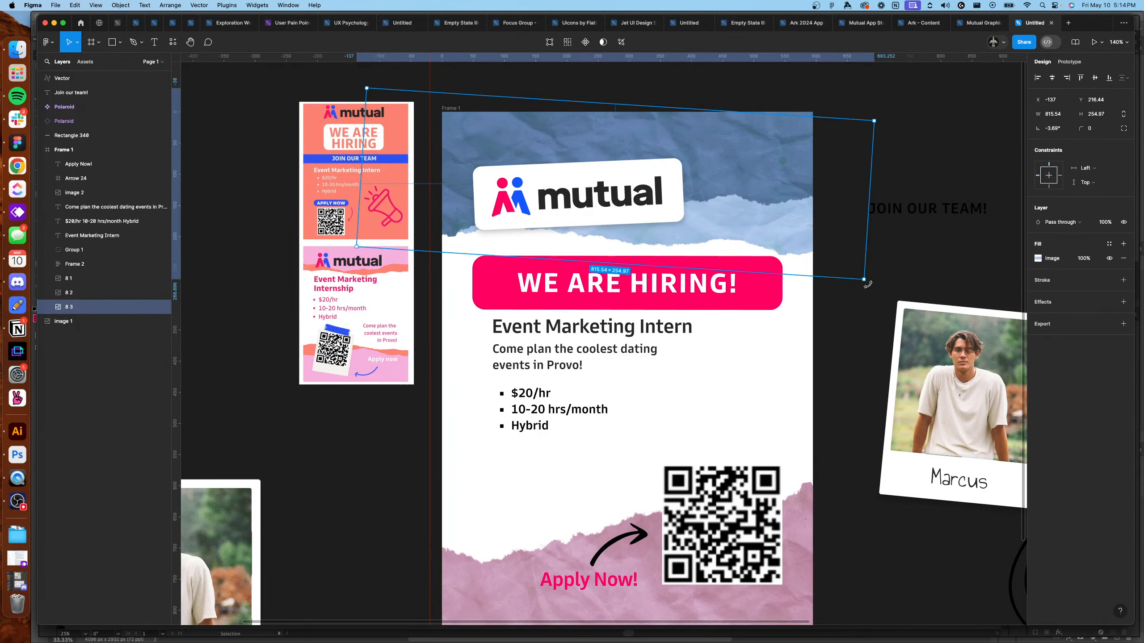
left_click_drag(867, 284, 875, 267)
mouse_move(769, 236)
left_mouse_down()
mouse_move(809, 236)
mouse_move(787, 234)
left_mouse_up()
Scale the logo card up proportionally and seat it just above the hiring banner.
left_click(625, 205)
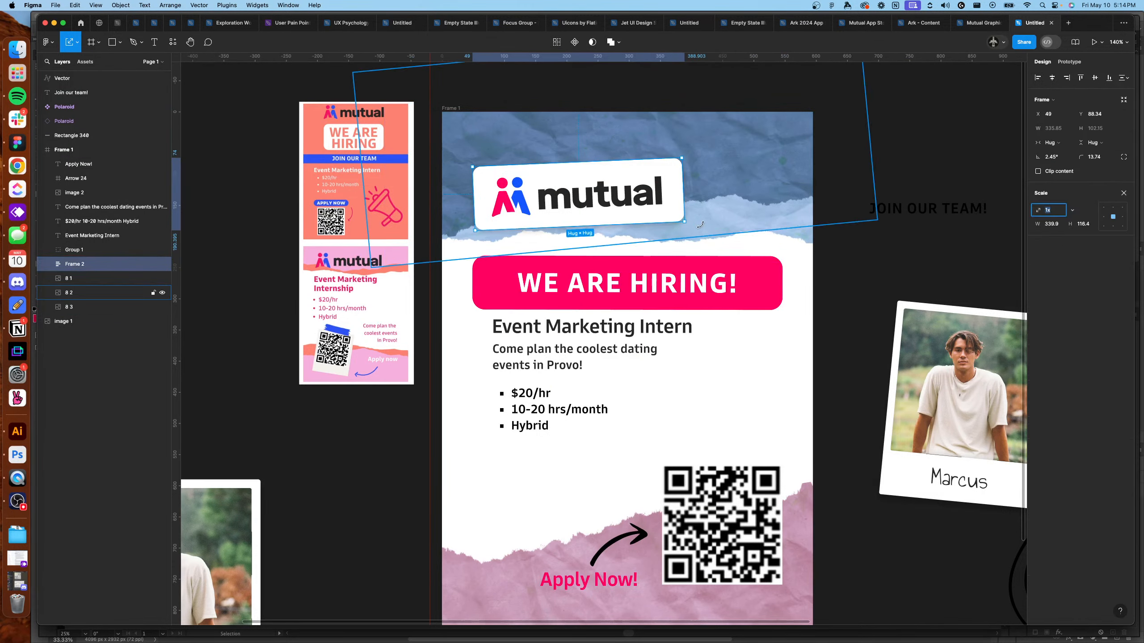
key("k")
mouse_move(684, 221)
left_mouse_down()
mouse_move(737, 237)
mouse_move(665, 216)
left_mouse_up()
Move the hiring banner down slightly, and shift the job title, description and bullet list down together.
left_click(764, 285)
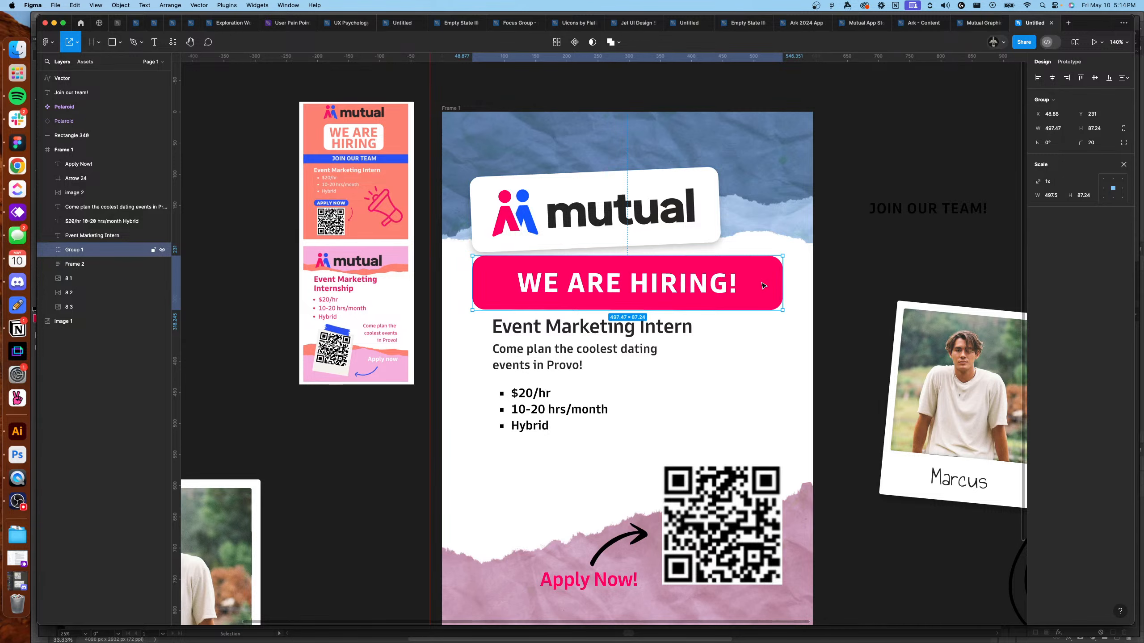
left_click_drag(763, 286, 763, 293)
left_click(600, 329)
left_click(574, 357, "shift")
left_click(540, 396, "shift")
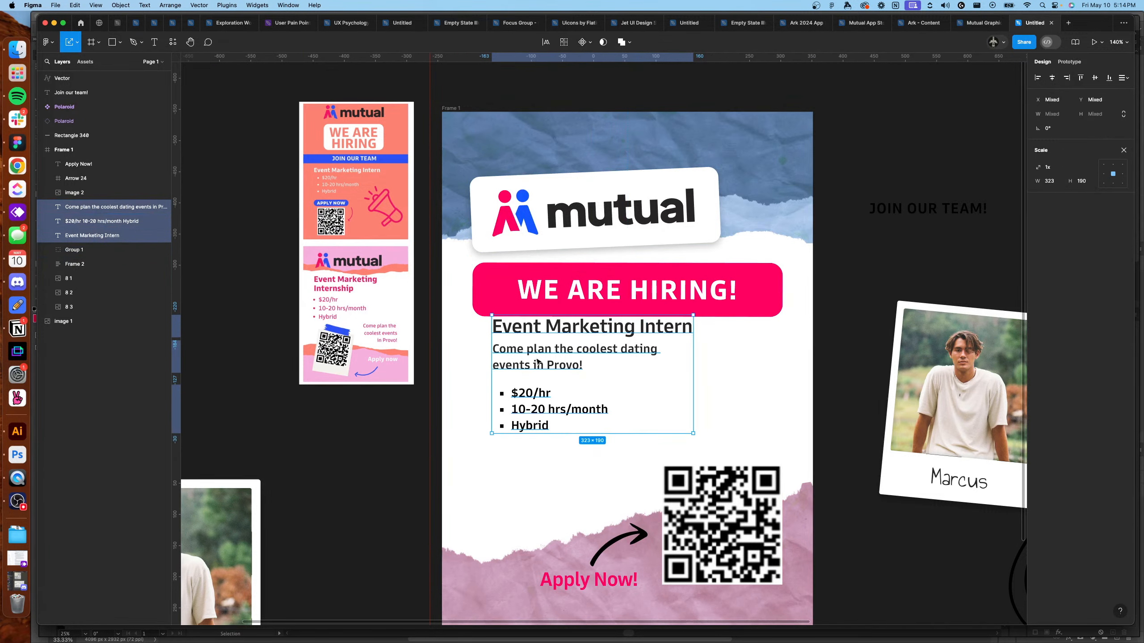
left_click_drag(538, 361, 539, 382)
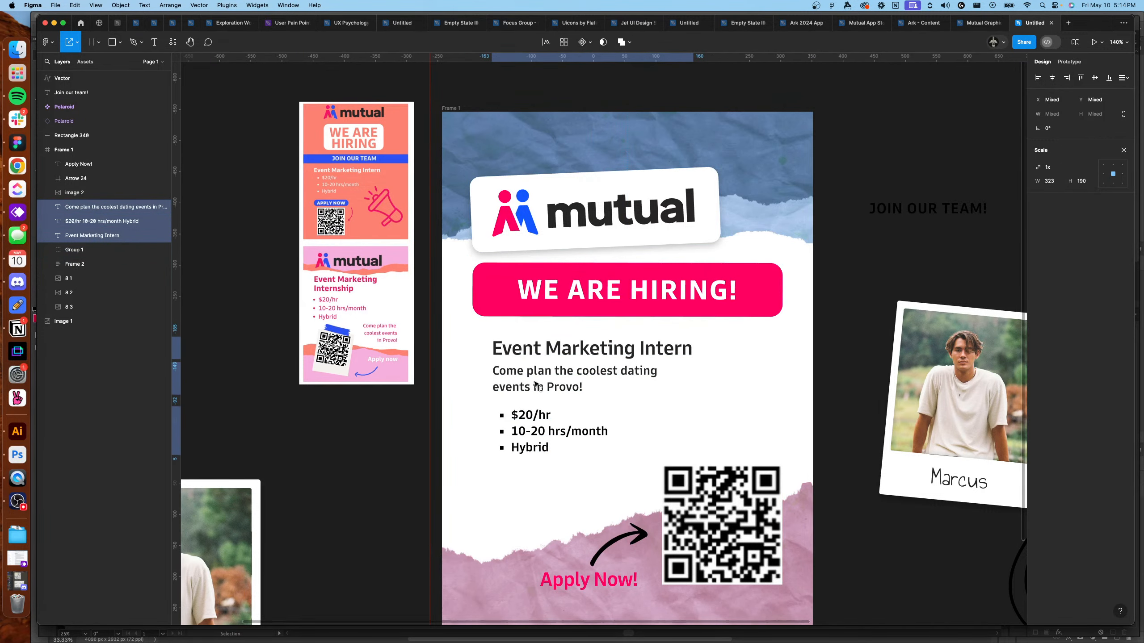
Apply the Heading/H1 text style to "Event Marketing Intern" and move it to X 50, Y 354, in line with the banner.
left_click(866, 395)
left_click(668, 350)
key("v")
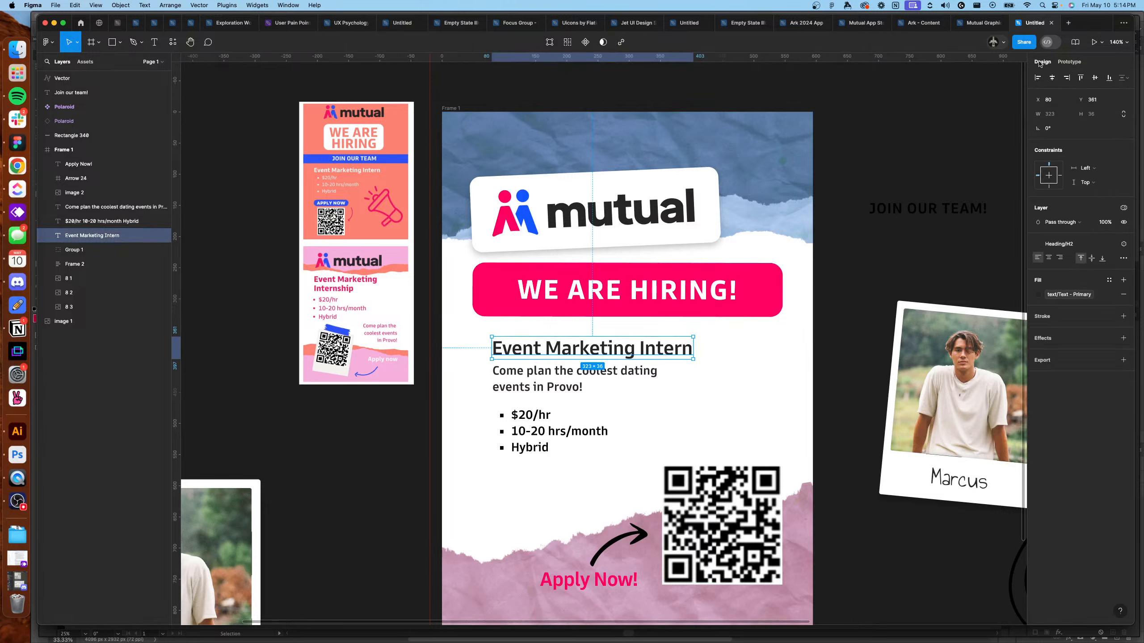
left_click(1053, 244)
left_click(1072, 326)
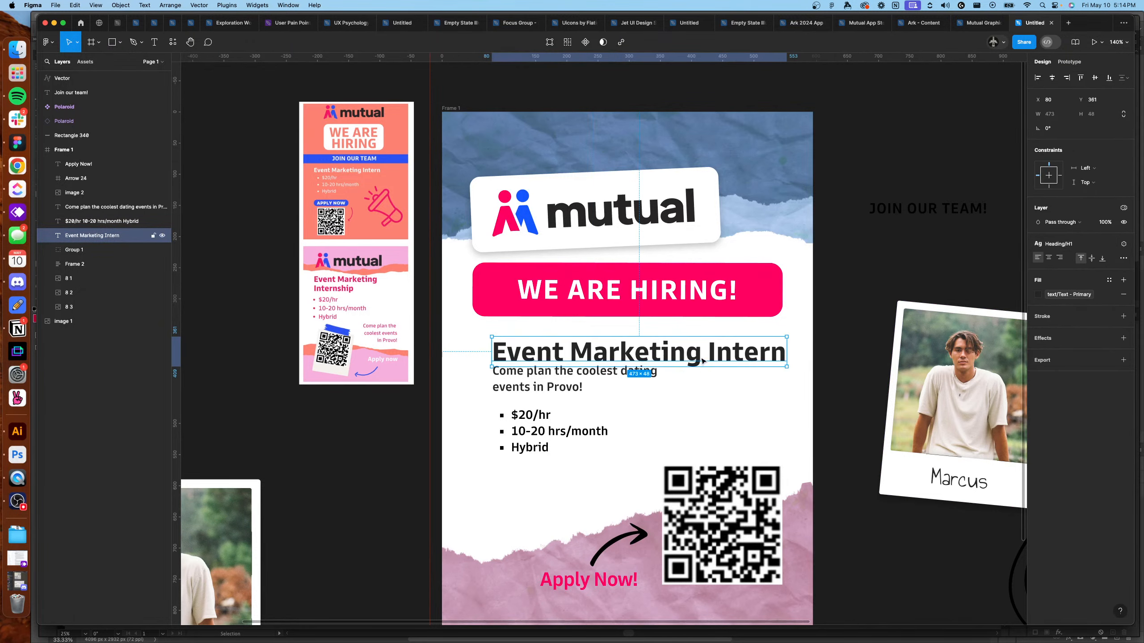
mouse_move(703, 357)
left_mouse_down()
mouse_move(684, 355)
mouse_move(697, 363)
left_mouse_up()
scroll(732, 401, "down", 2)
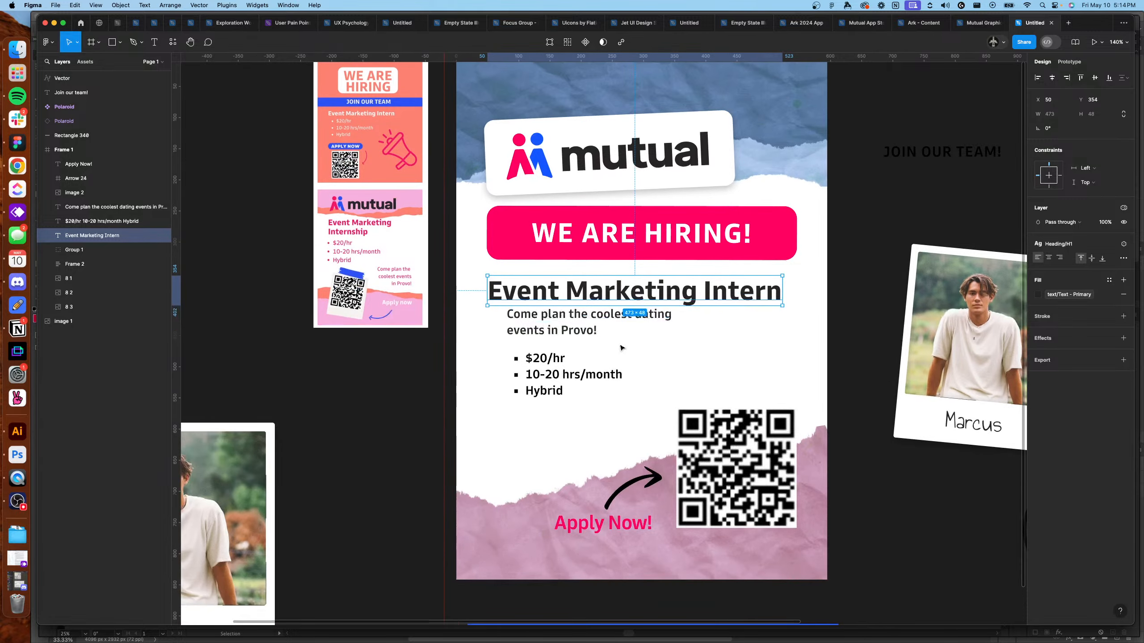
Move the description and bullet list together left and slightly down, lining them up beneath the "Event Marketing Intern" title.
left_click(590, 332)
left_click(551, 363, "shift")
left_click_drag(552, 362, 534, 377)
left_click(606, 377)
Position the description at X 51, Y 413 and apply the Heading/H2 text style to it.
left_click(608, 332)
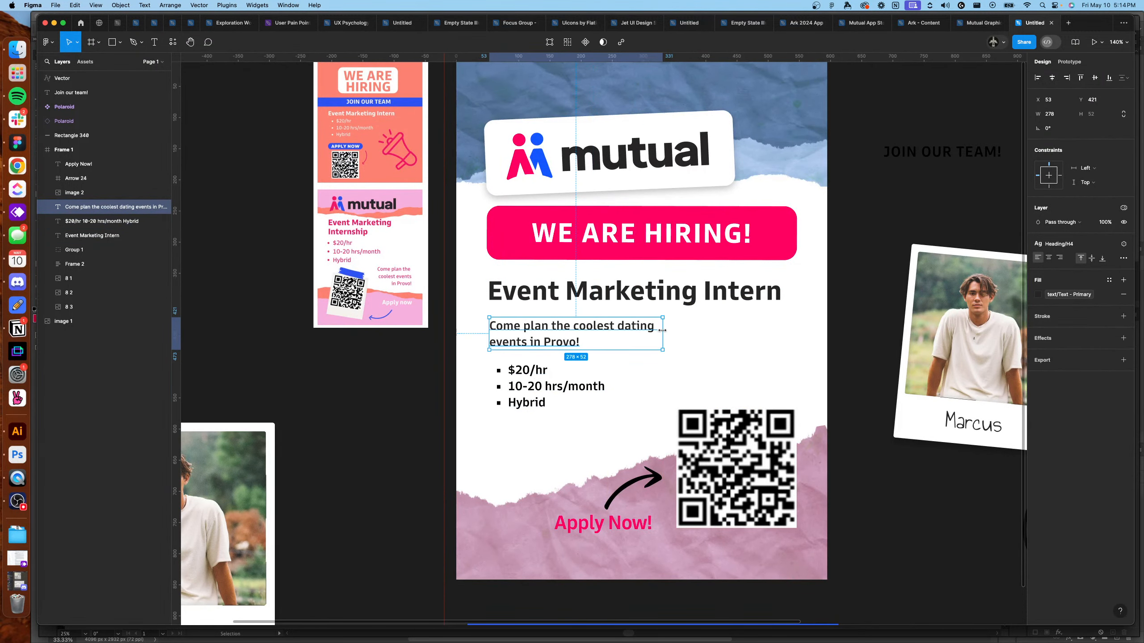
left_click_drag(663, 334, 642, 332)
left_click_drag(561, 334, 560, 329)
left_click(1059, 244)
left_click(1063, 332)
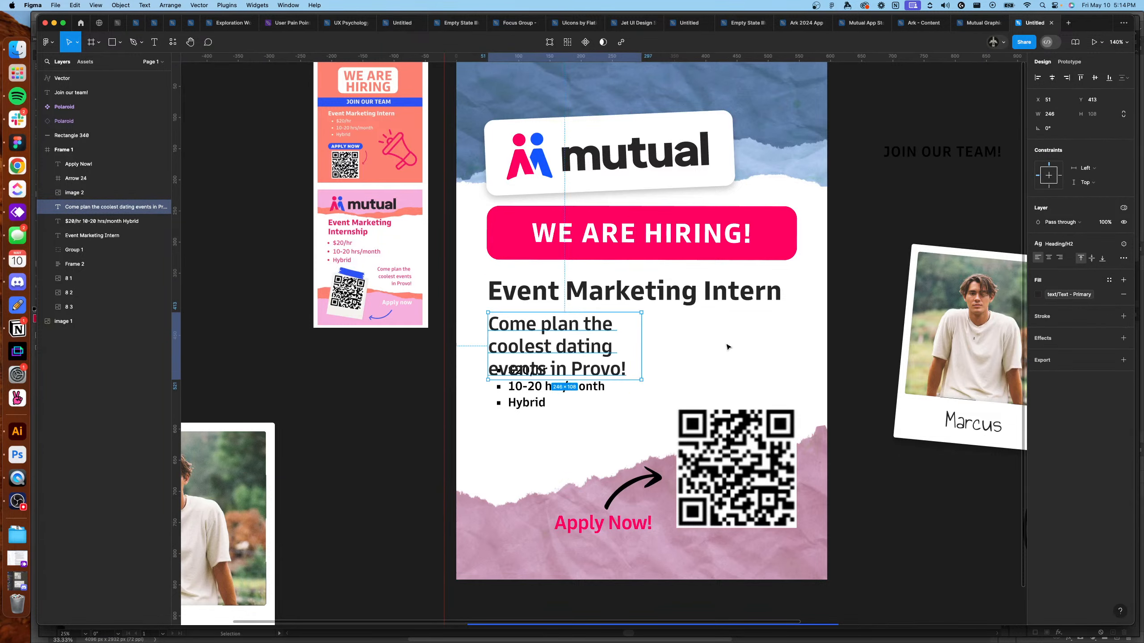
Widen the description text box to 485 so it fits two lines, and move the bullet list to X 53, Y 504.
left_click_drag(641, 345, 790, 346)
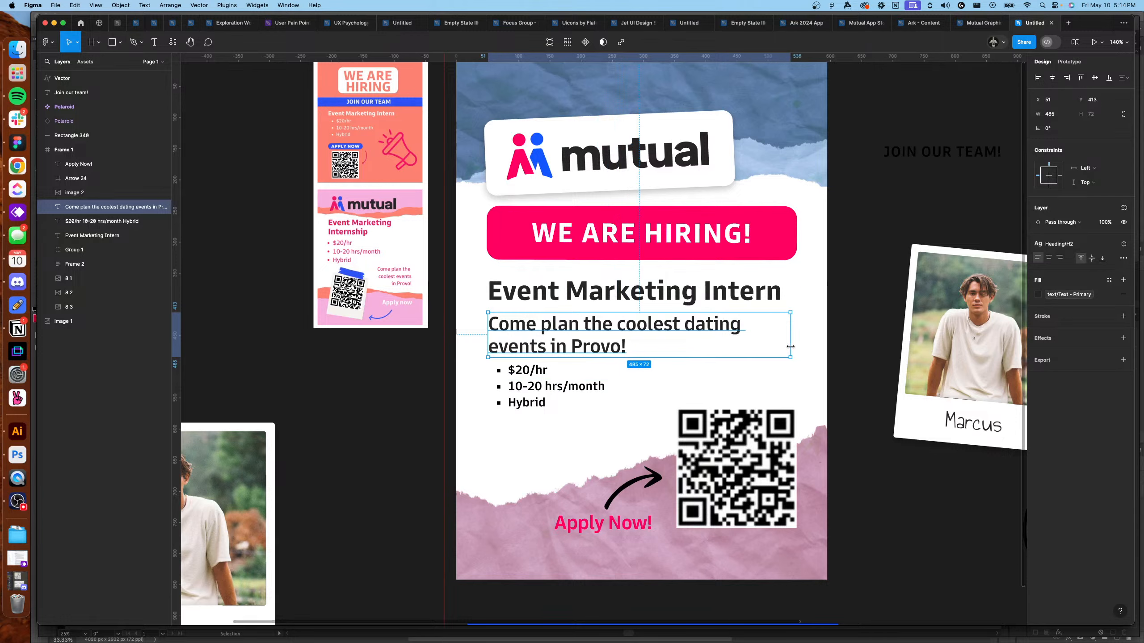
left_click(800, 359)
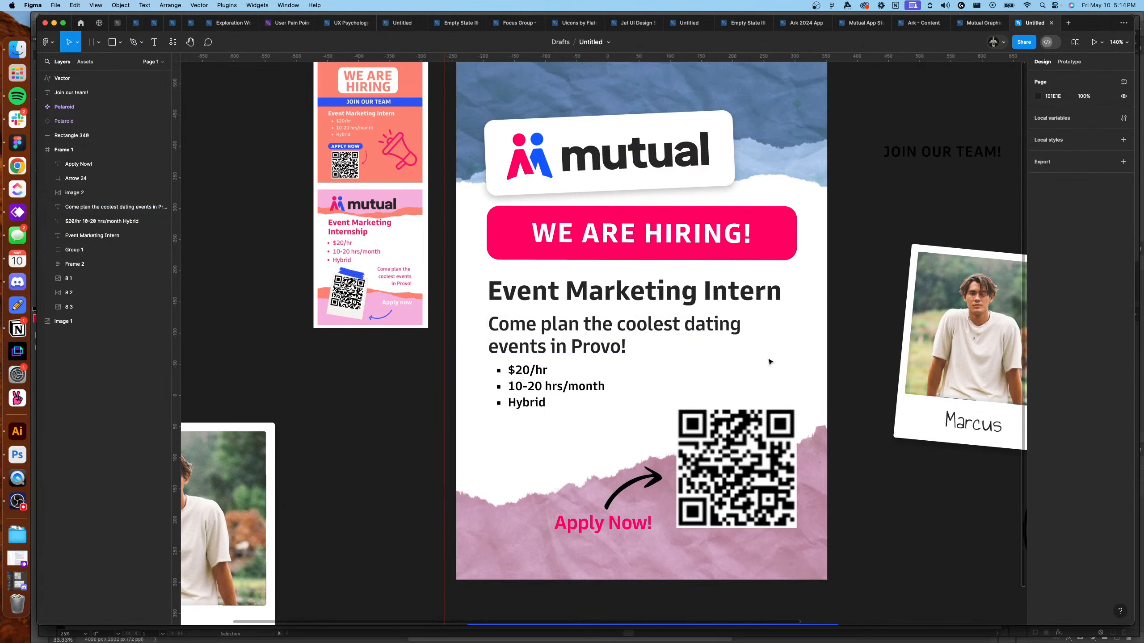
left_click_drag(545, 370, 536, 393)
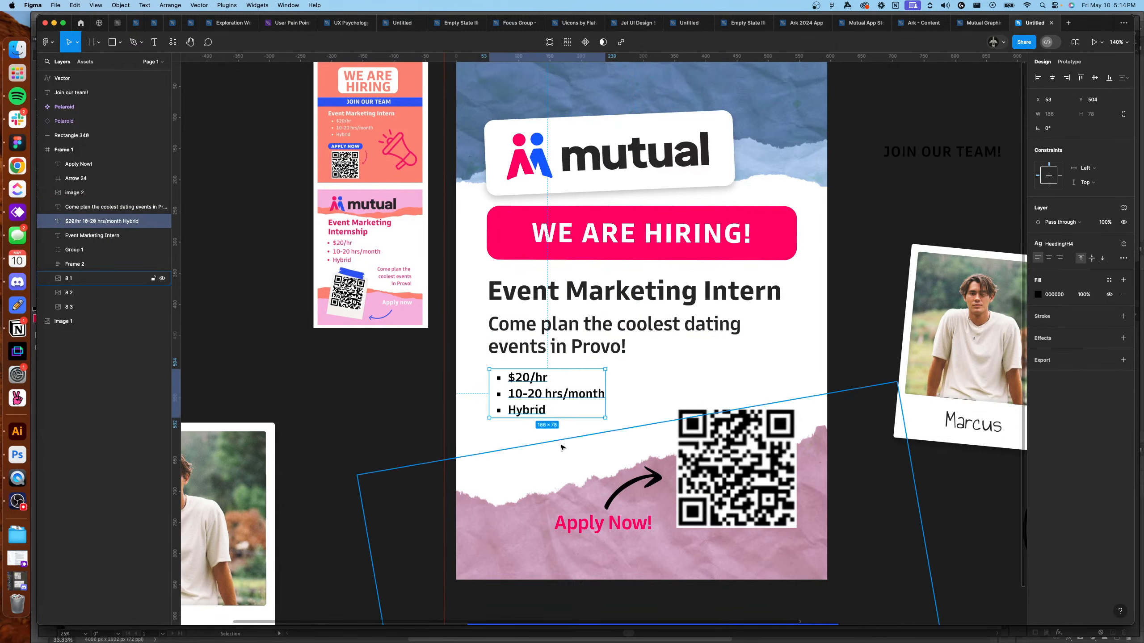
Recolor the "Apply Now!" text to natural/Grey - 0 and the curved arrow to constant/Constant - White.
left_click(601, 522)
left_click(1038, 294)
left_click(933, 417)
key("Escape")
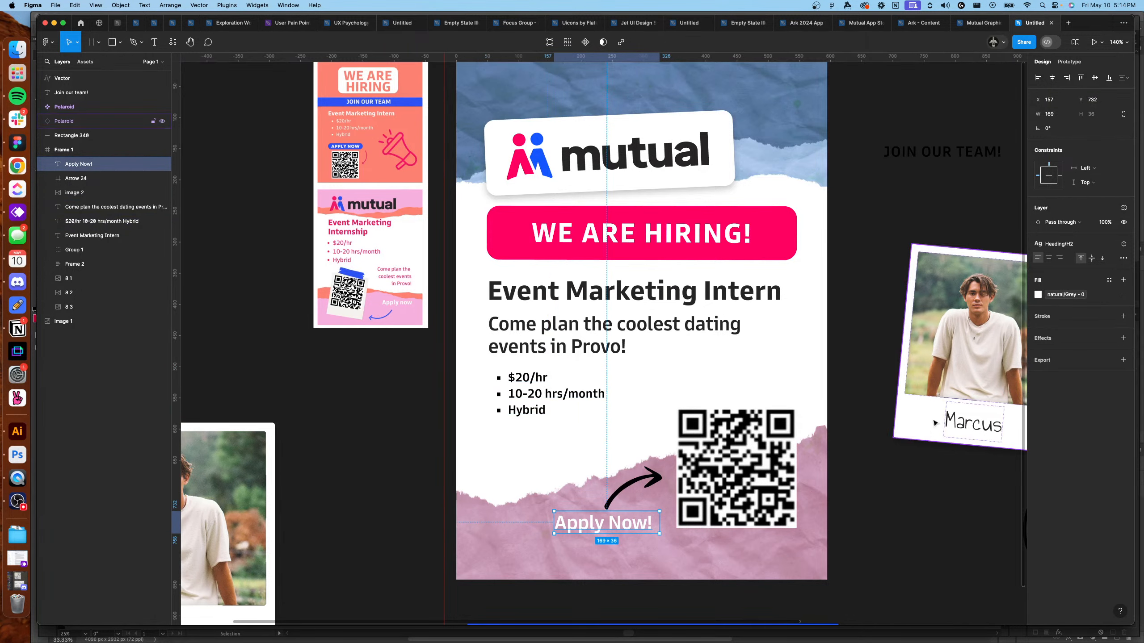
key("Tab")
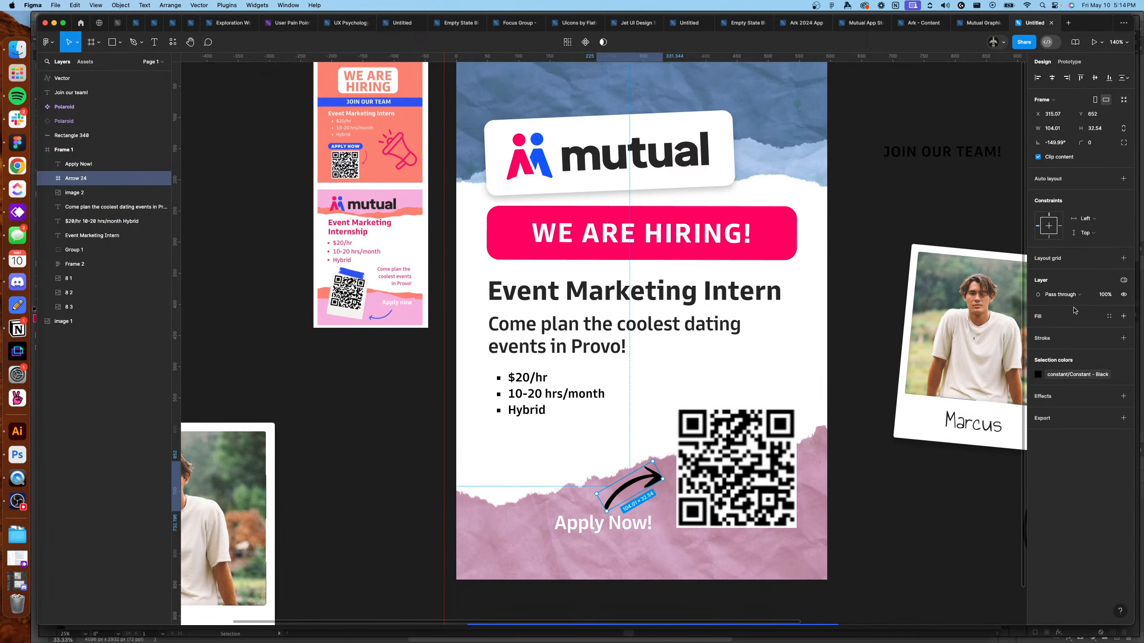
left_click(1063, 377)
left_click(934, 505)
left_click(924, 516)
Nudge the QR code and arrow up together, placing the code at Y 557, and rotate the pink torn paper to about 5.85°.
left_click(716, 453)
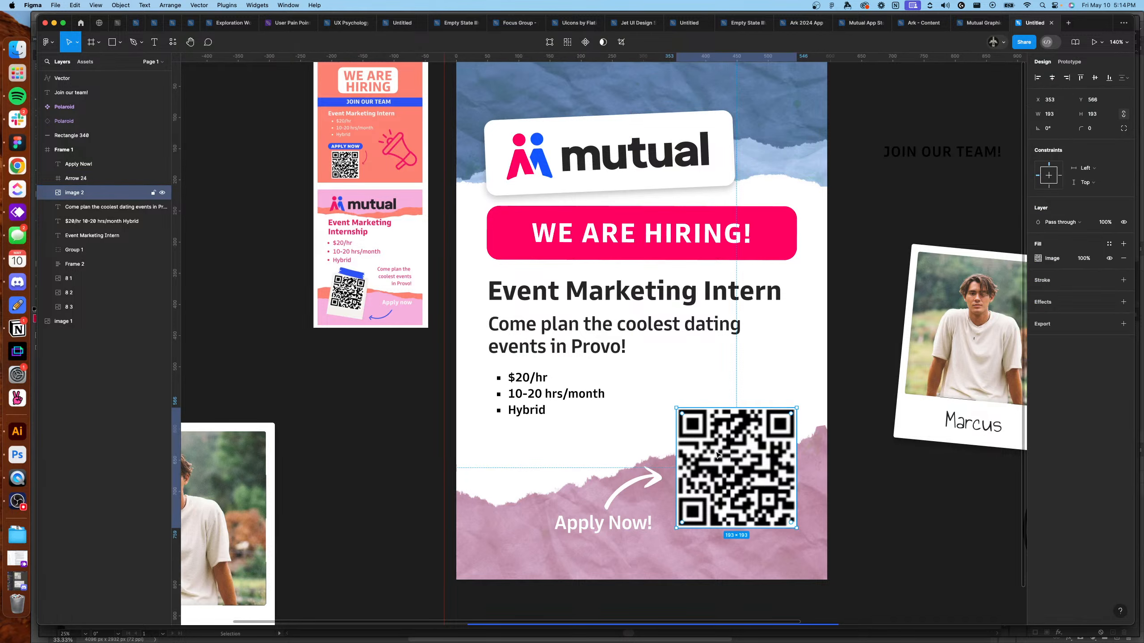
left_click(658, 481, "shift")
left_click_drag(731, 497, 729, 500)
left_click(923, 372)
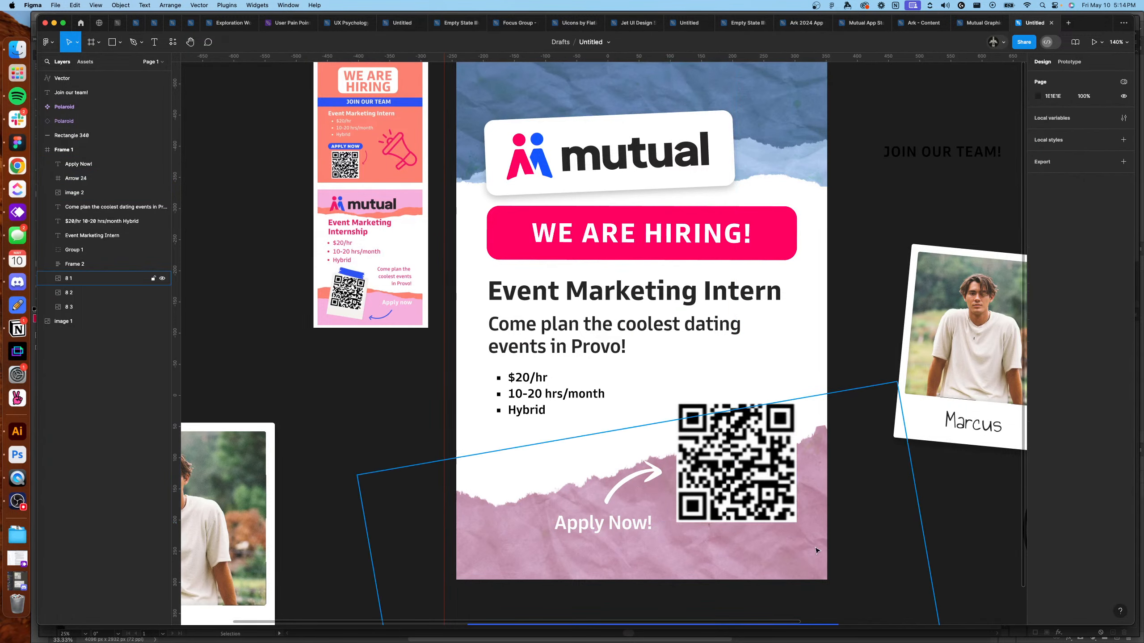
left_click_drag(899, 377, 908, 397)
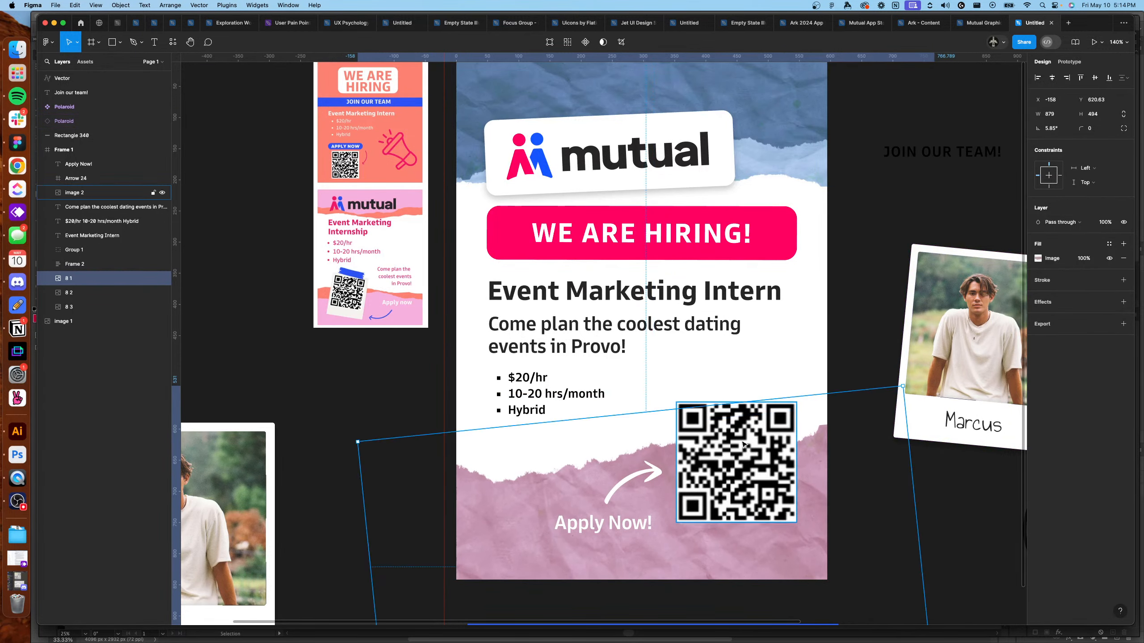
Add a black stroke to the QR code with a thickness of 11, aligned inside the image edge.
left_click(737, 464)
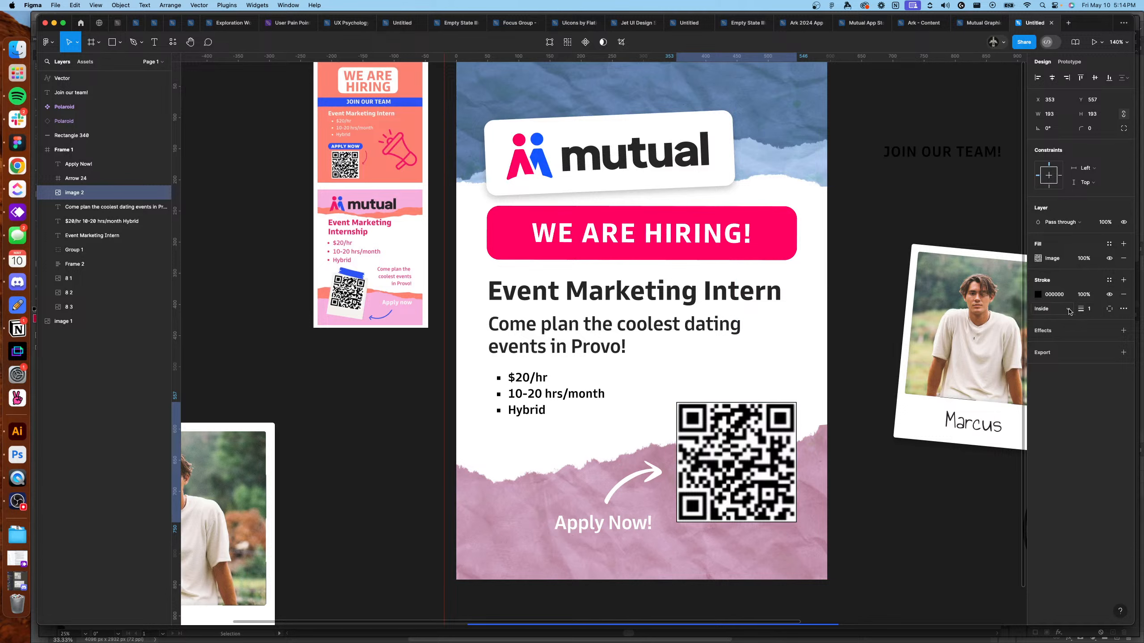
left_click(1070, 310)
left_click(1065, 320)
left_click(1090, 310)
key("shift+Up")
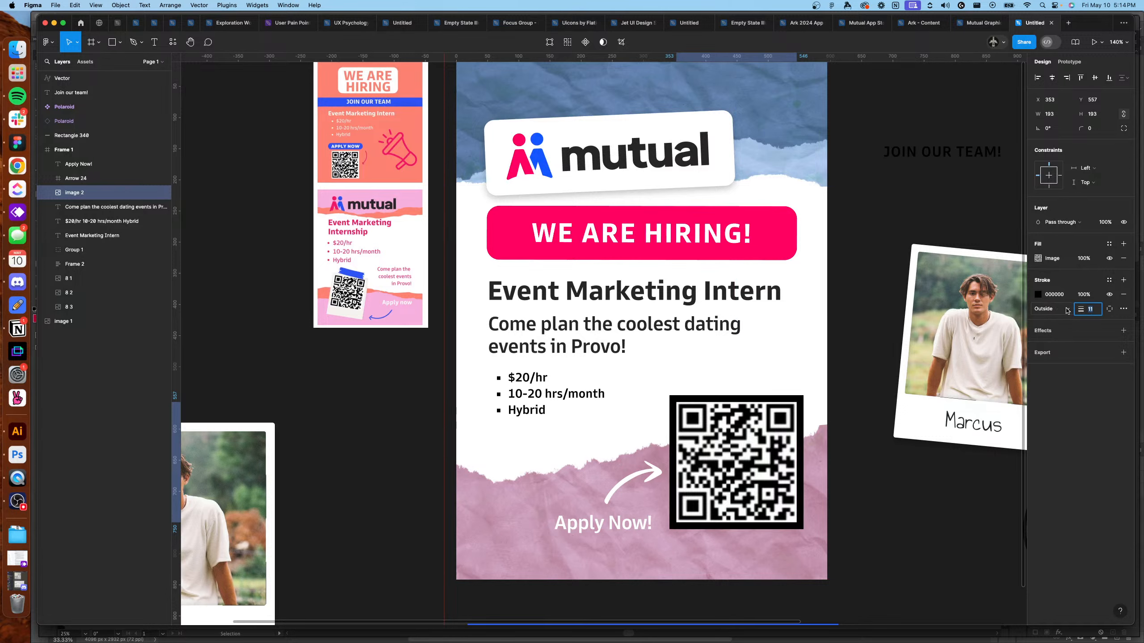
left_click(1067, 310)
left_click(1062, 299)
Round the QR code's corners with a radius of 11.
left_click(1094, 131)
key("shift+Up")
key("shift+Up")
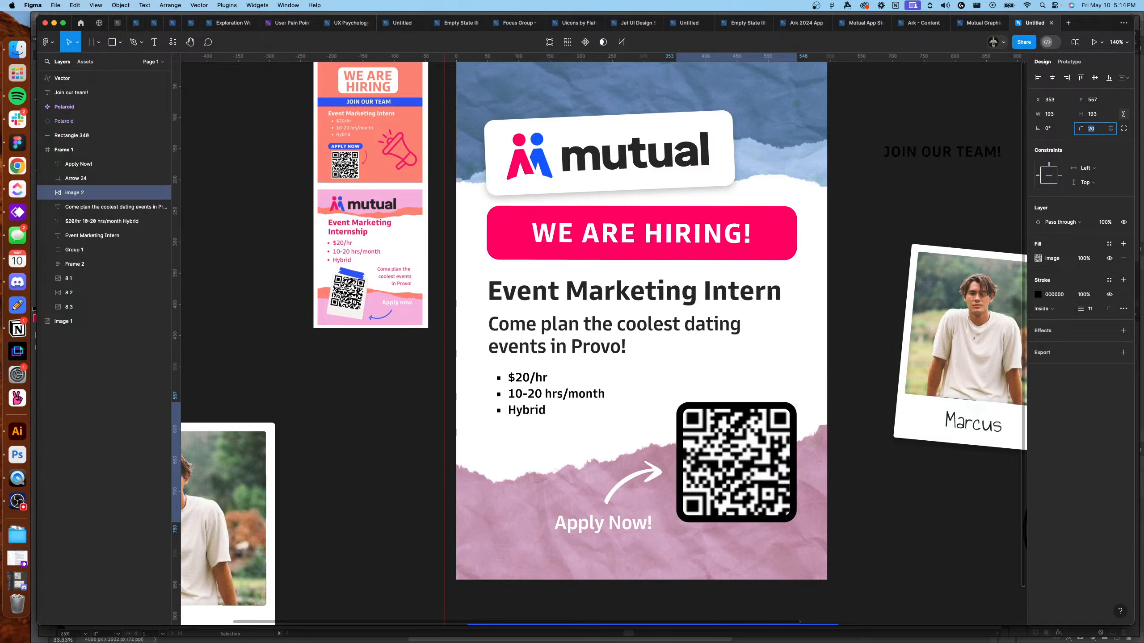
key("shift+Down")
key("Down")
Try the library colors Stroke - Medium, Outline Primary and Stroke - Light on the QR code's border.
left_click(1108, 280)
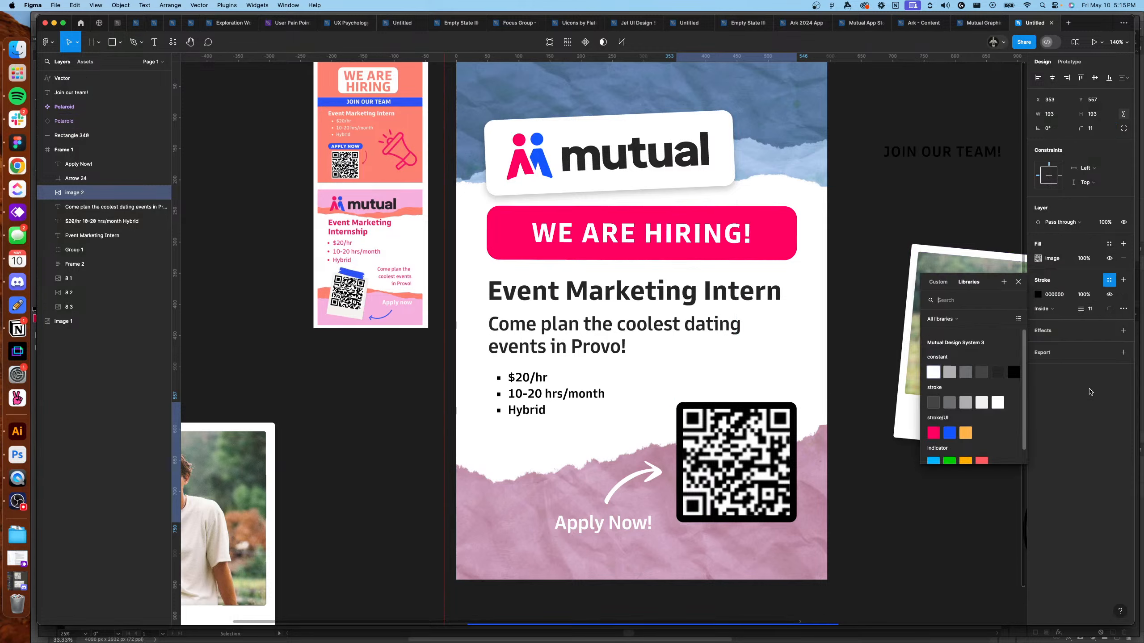
left_click(949, 403)
left_click(1059, 294)
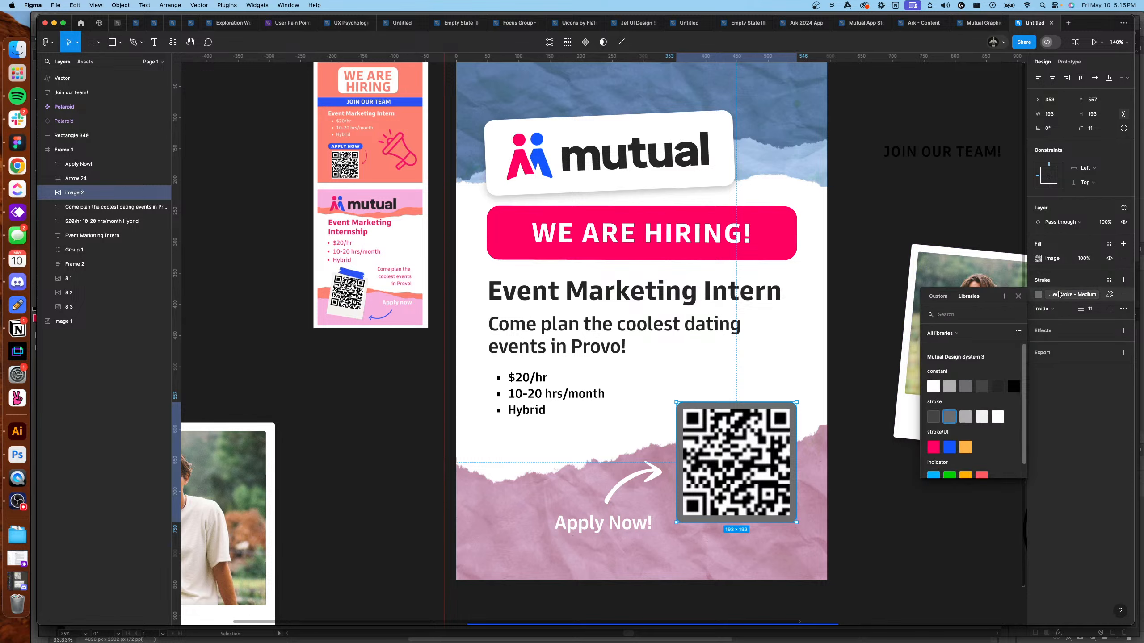
left_click(939, 450)
left_click(1080, 294)
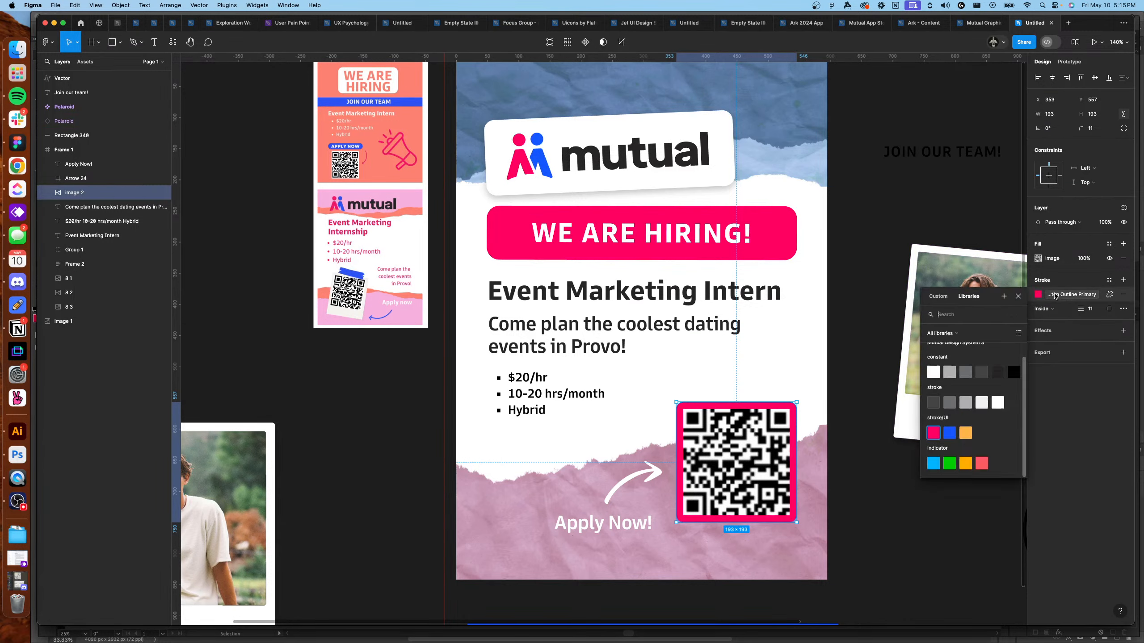
left_click(981, 404)
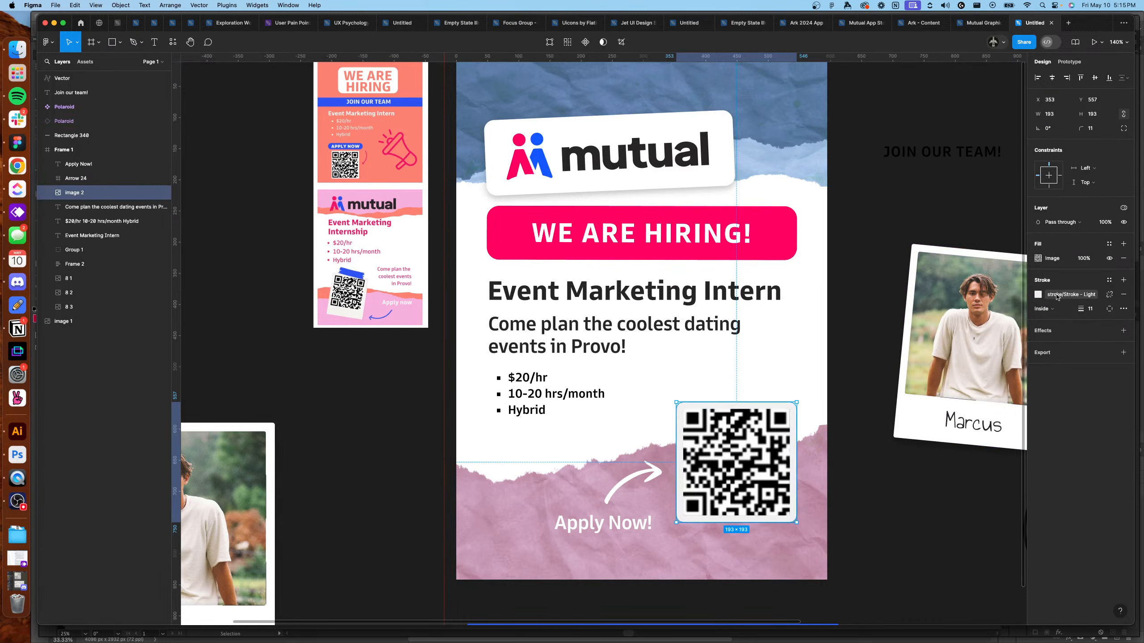
left_click(1074, 294)
left_click(950, 418)
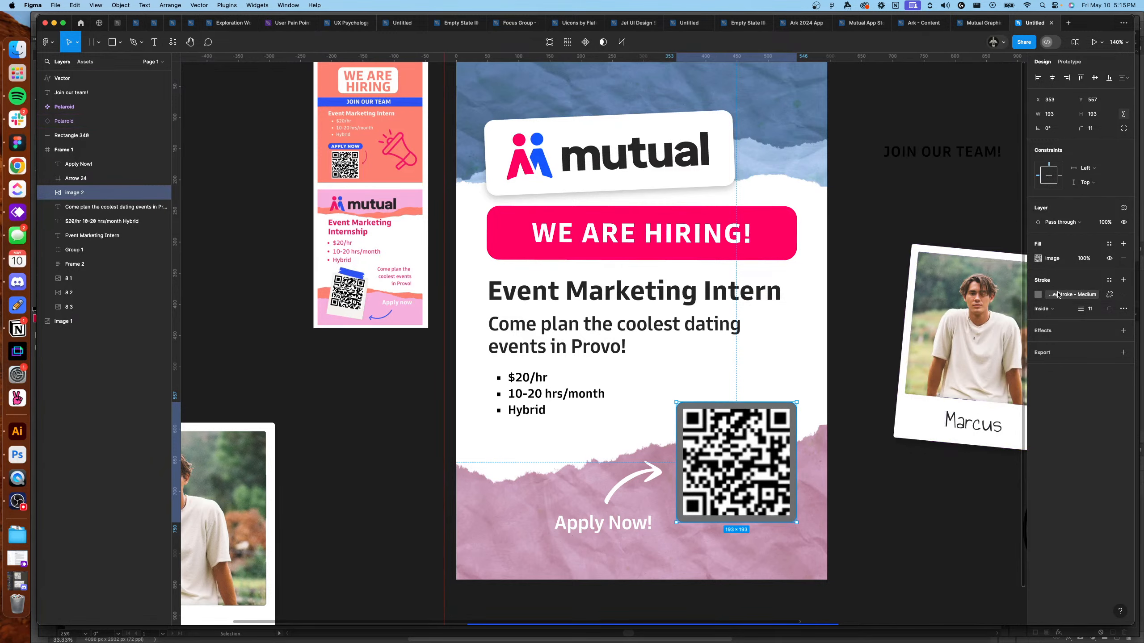
Set the QR code's border to constant/Constant - Black with a thickness of 6, aligned outside the image edge.
left_click(1076, 294)
left_click(1013, 392)
left_click(1093, 311)
key("shift+Down")
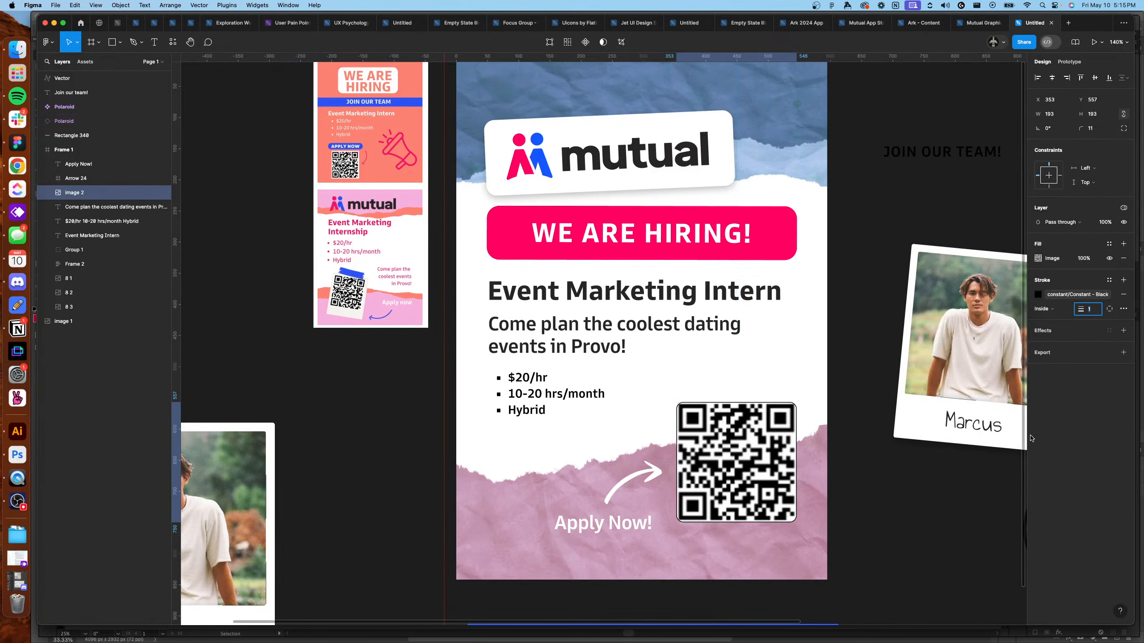
key("Up")
key("Up")
key("Up")
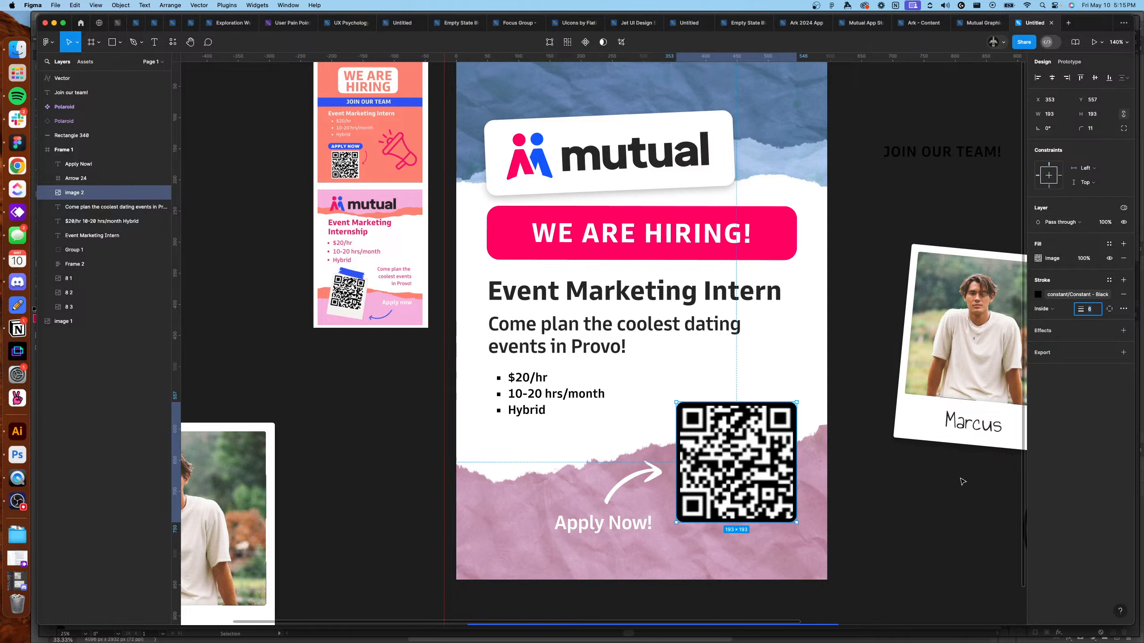
left_click(965, 482)
left_click(776, 444)
left_click(931, 513)
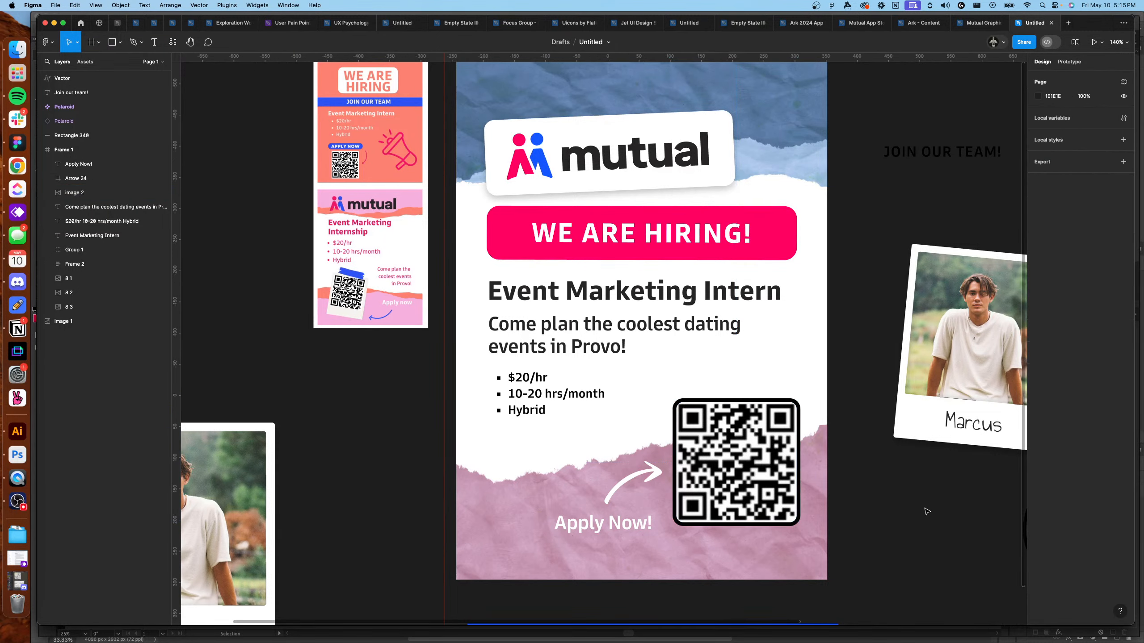
Reduce the QR code's corner radius to 3.
left_click(770, 468)
left_click(1095, 130)
type("11")
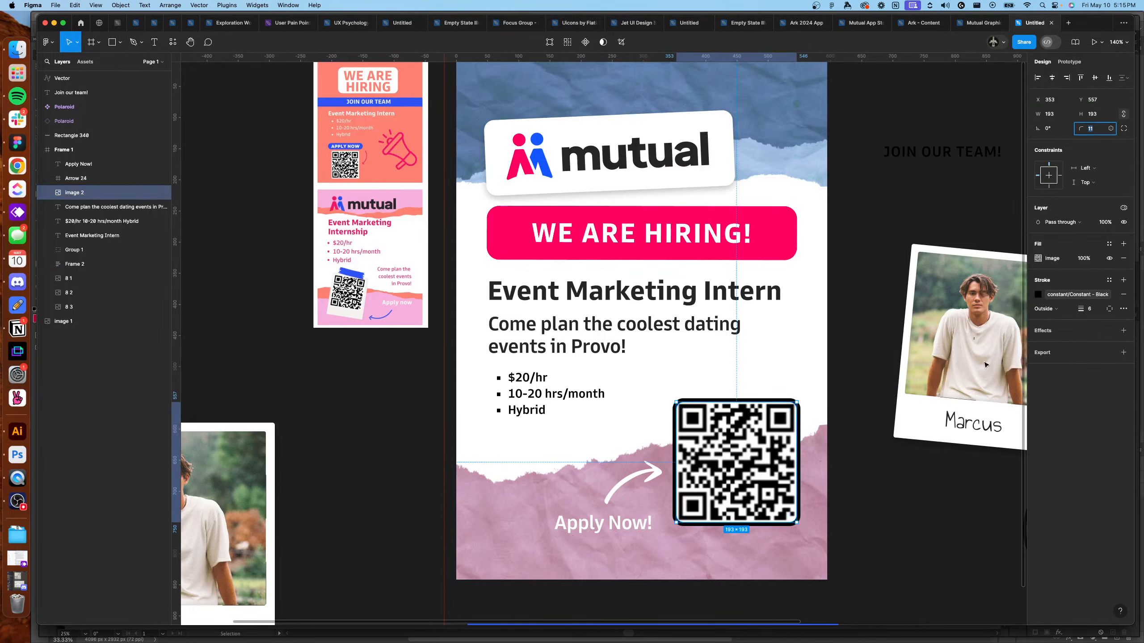
key("Return")
left_click(911, 506)
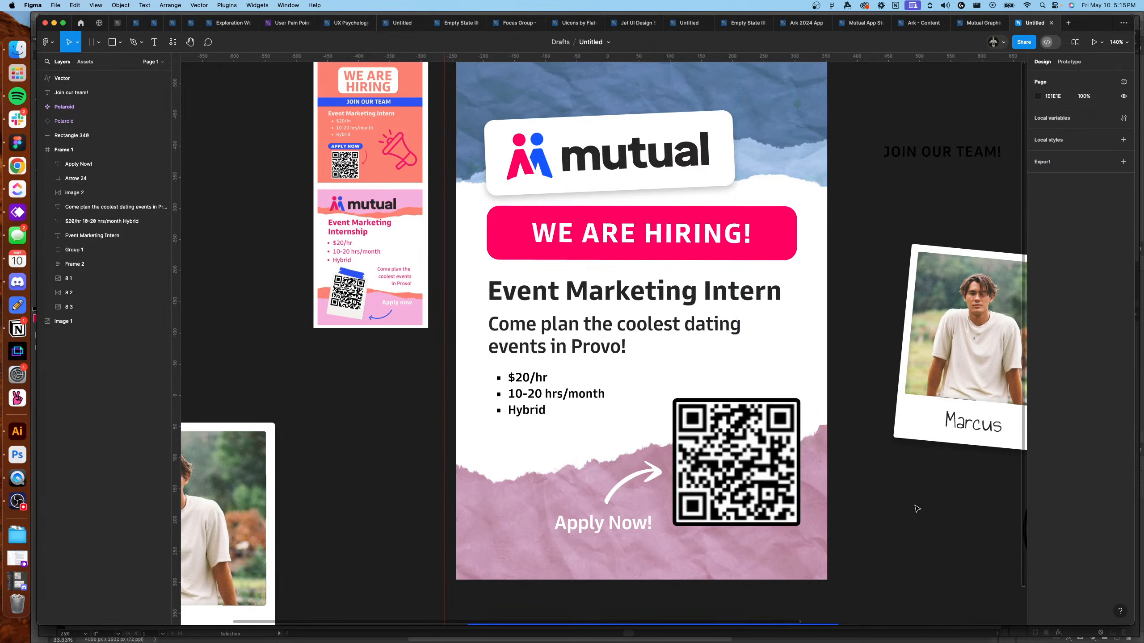
left_click(769, 476)
left_click(1095, 131)
type("4")
key("Return")
left_click(929, 501)
Enlarge the QR code slightly from its upper-left corner and shift the arrow and "Apply Now!" text left to make room.
left_click(751, 457)
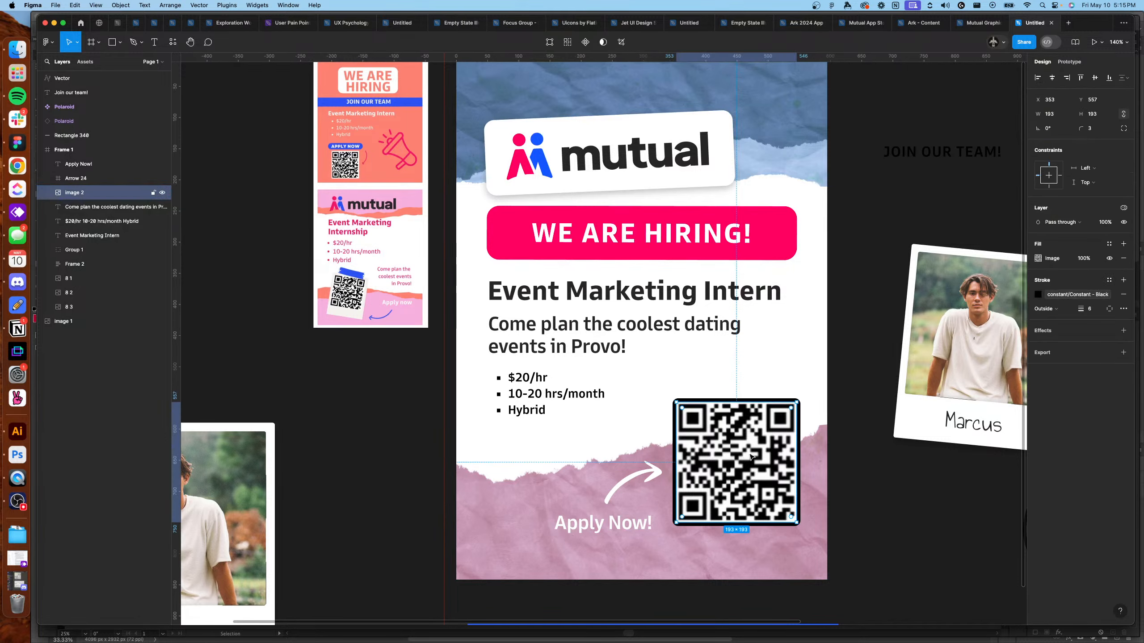
left_click_drag(675, 399, 669, 394)
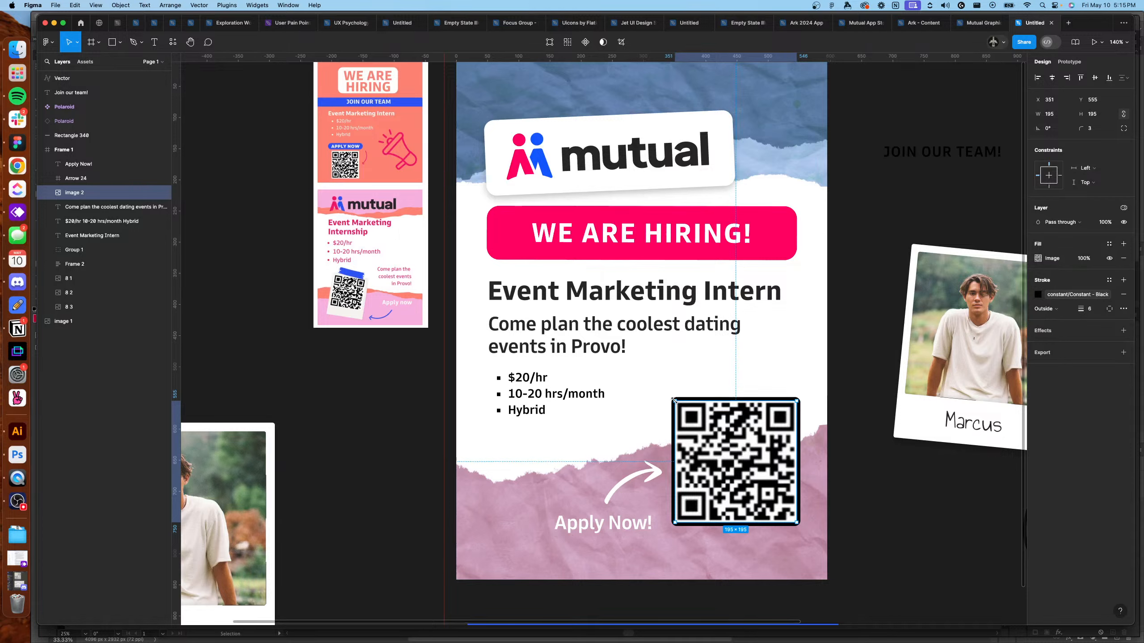
left_click(629, 484)
left_click(635, 529, "shift")
left_click_drag(635, 529, 625, 531)
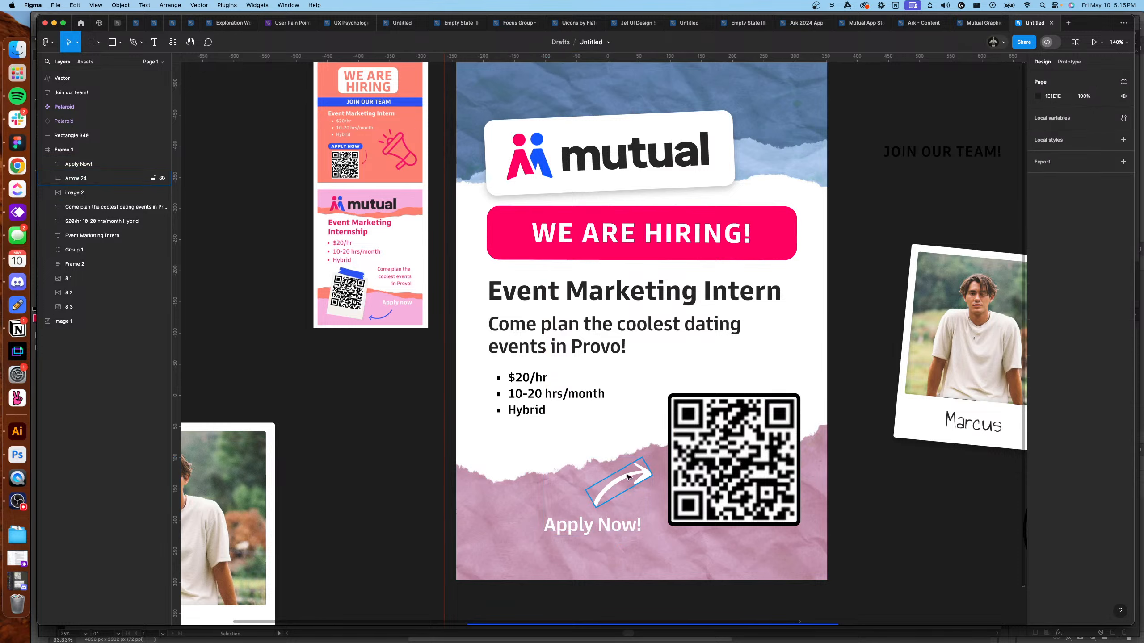
Try natural/Grey - 1000 as the color of the "Apply Now!" text.
left_click(1063, 344)
left_click(950, 484)
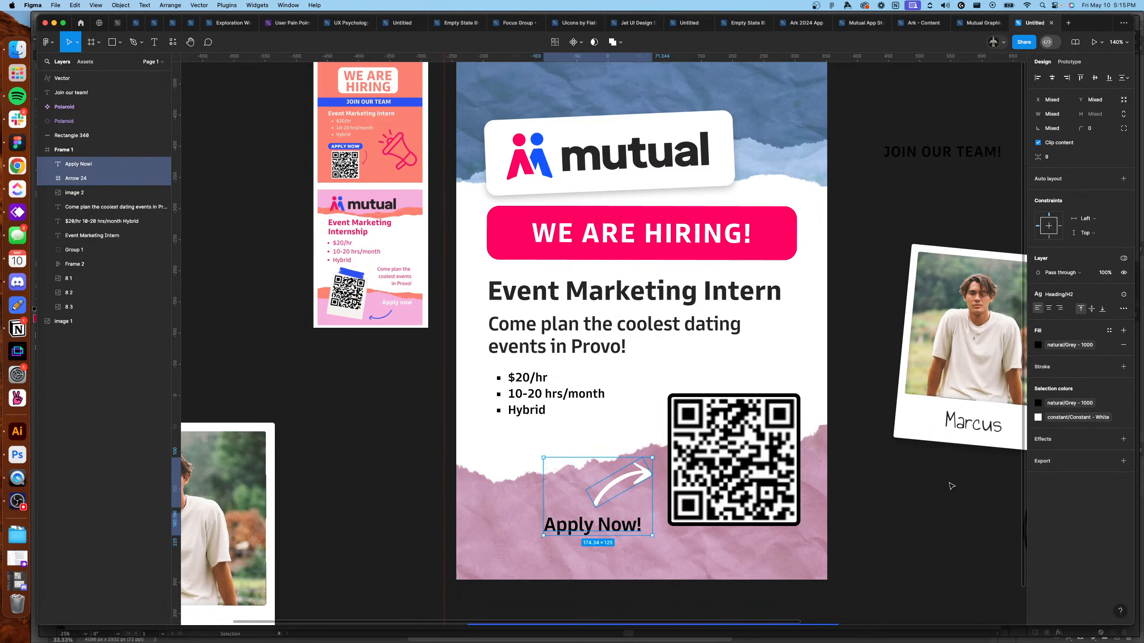
key("super+z")
left_click(923, 508)
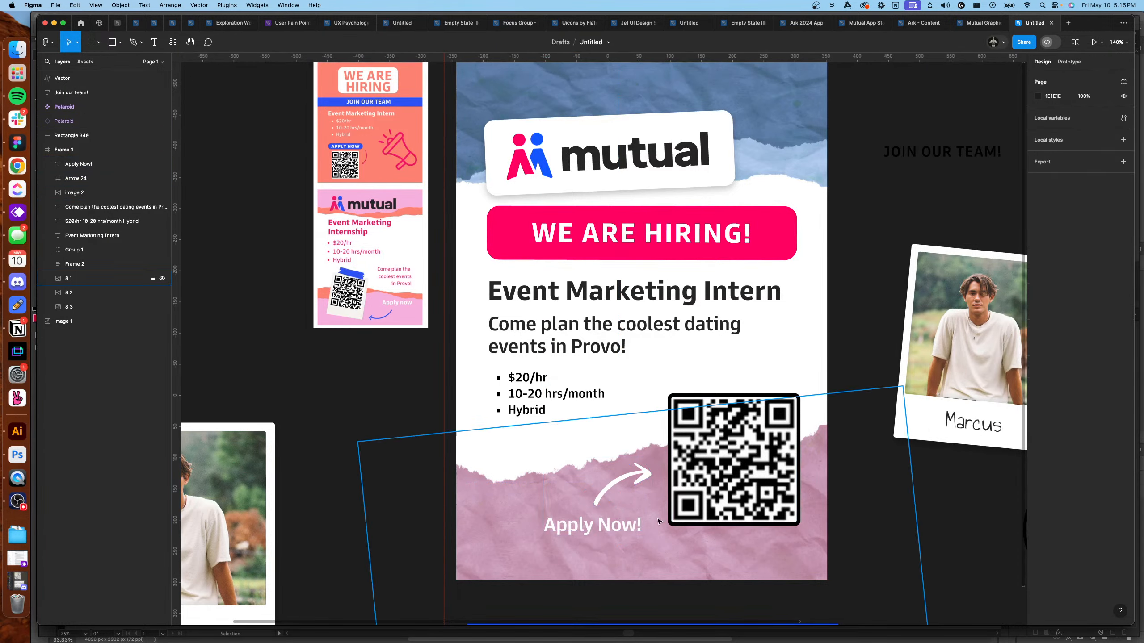
Detach the "Apply Now!" text from its text style and set its weight to Bold.
left_click(623, 525)
left_click(1109, 245)
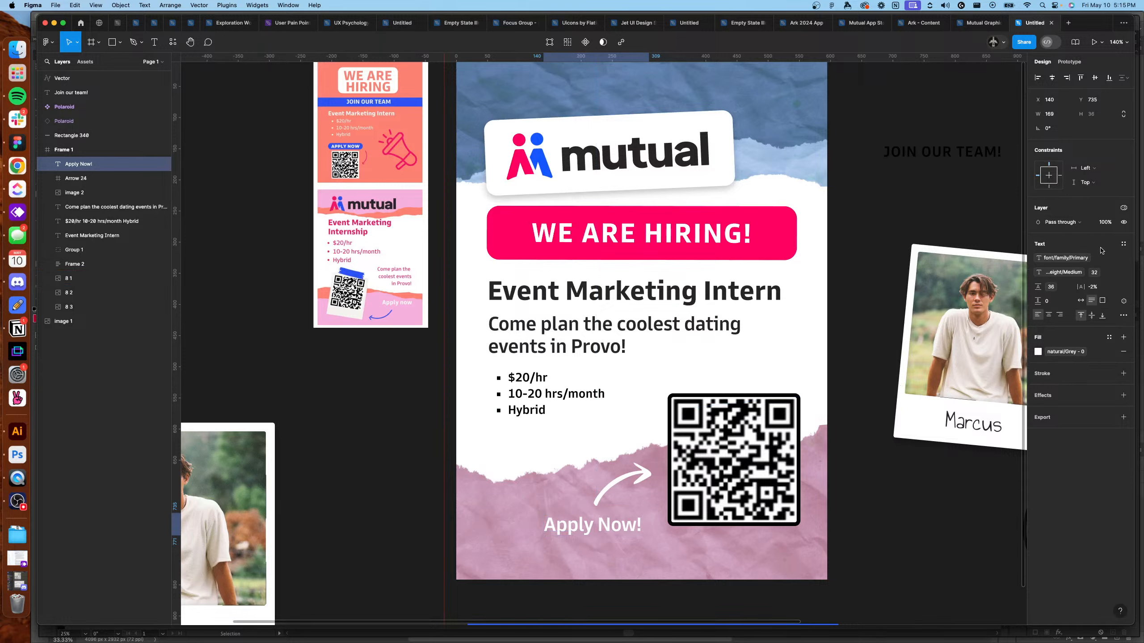
left_click(1102, 274)
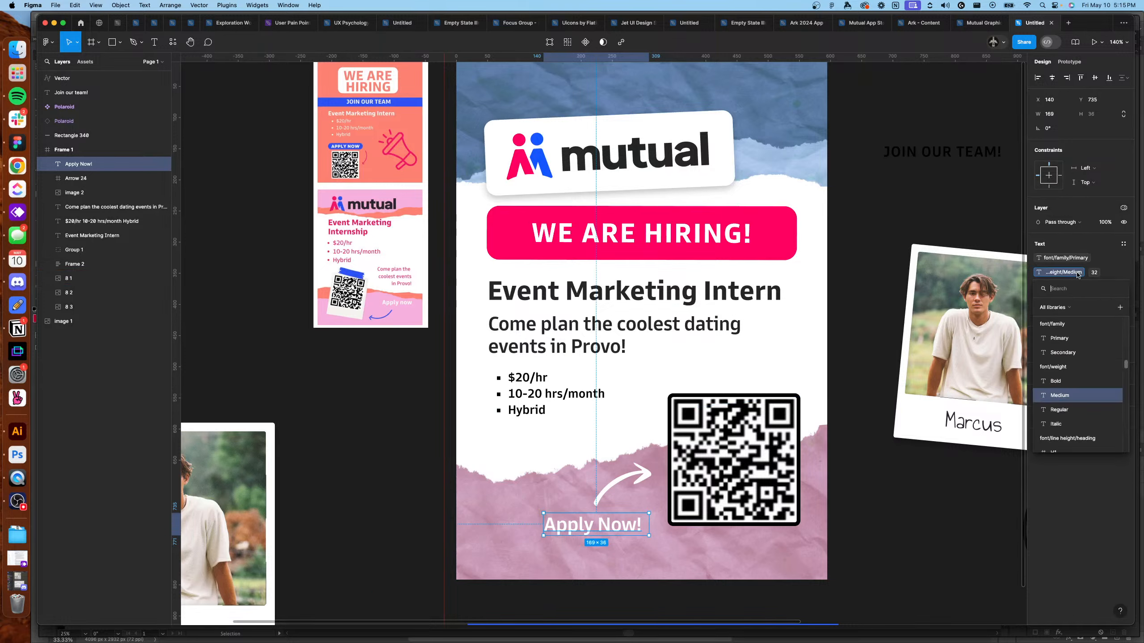
left_click(1062, 273)
left_click(1061, 283)
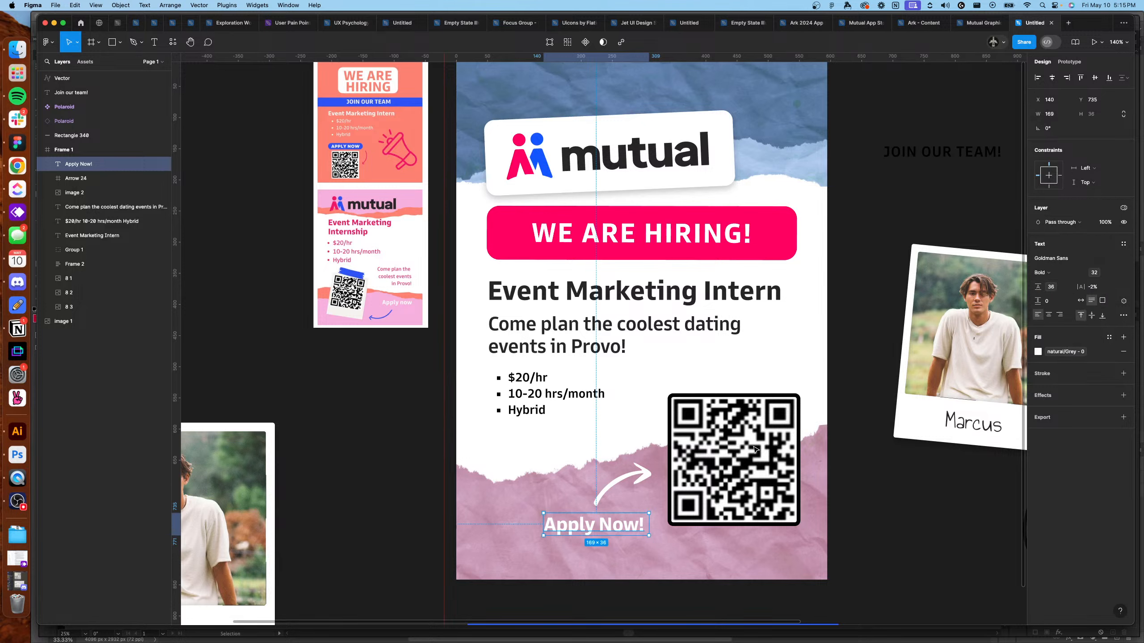
Nudge the "Apply Now!" text up to Y 732 and shift the pink torn paper up slightly.
left_click_drag(612, 528, 611, 526)
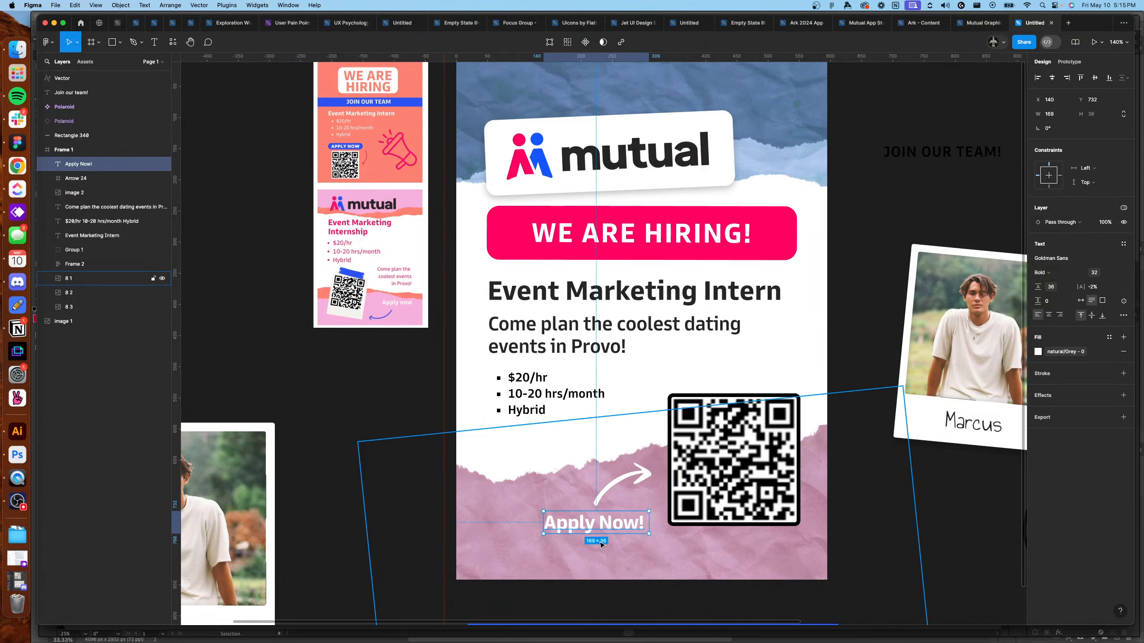
left_click_drag(498, 555, 495, 547)
Try the Heading/H3 text style on the bullet list.
left_click(566, 430)
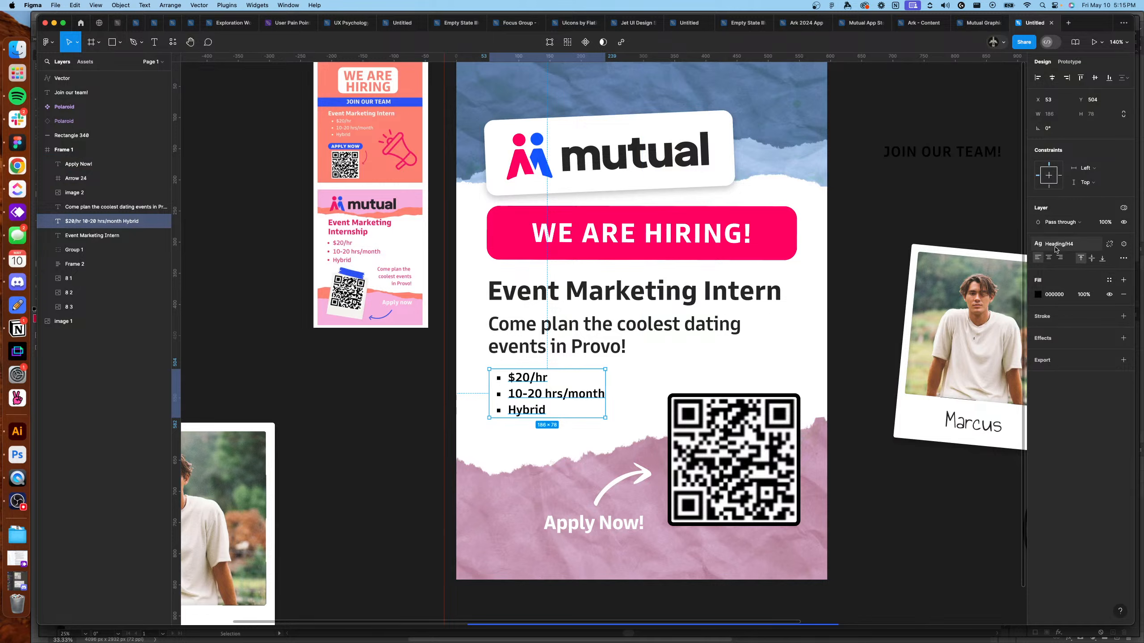
left_click(1109, 244)
left_click(1066, 333)
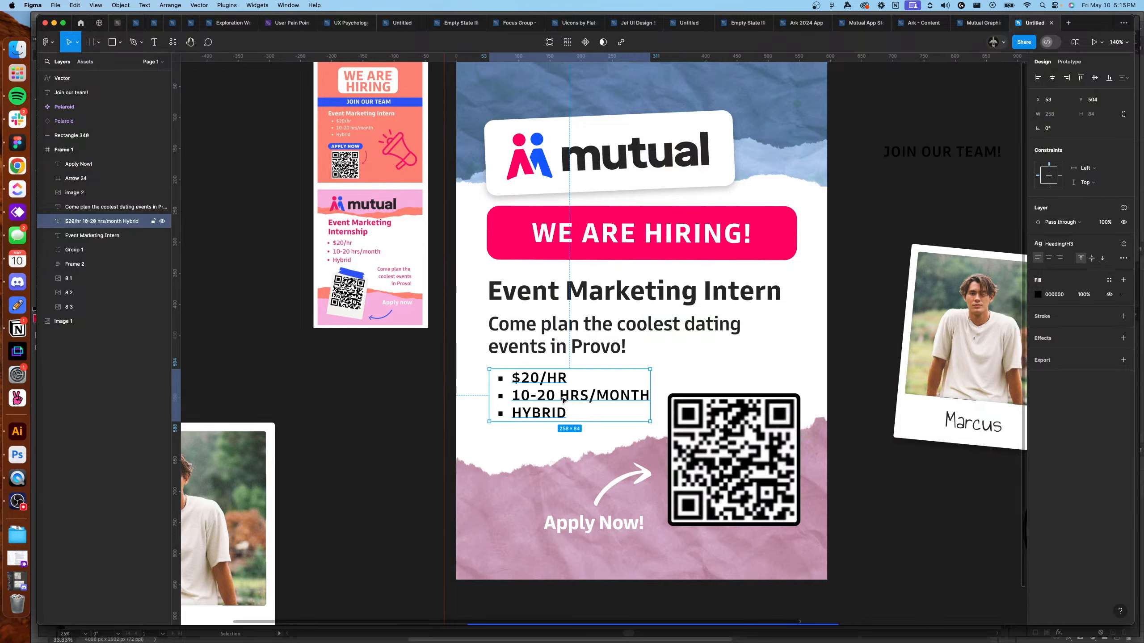
key("super+z")
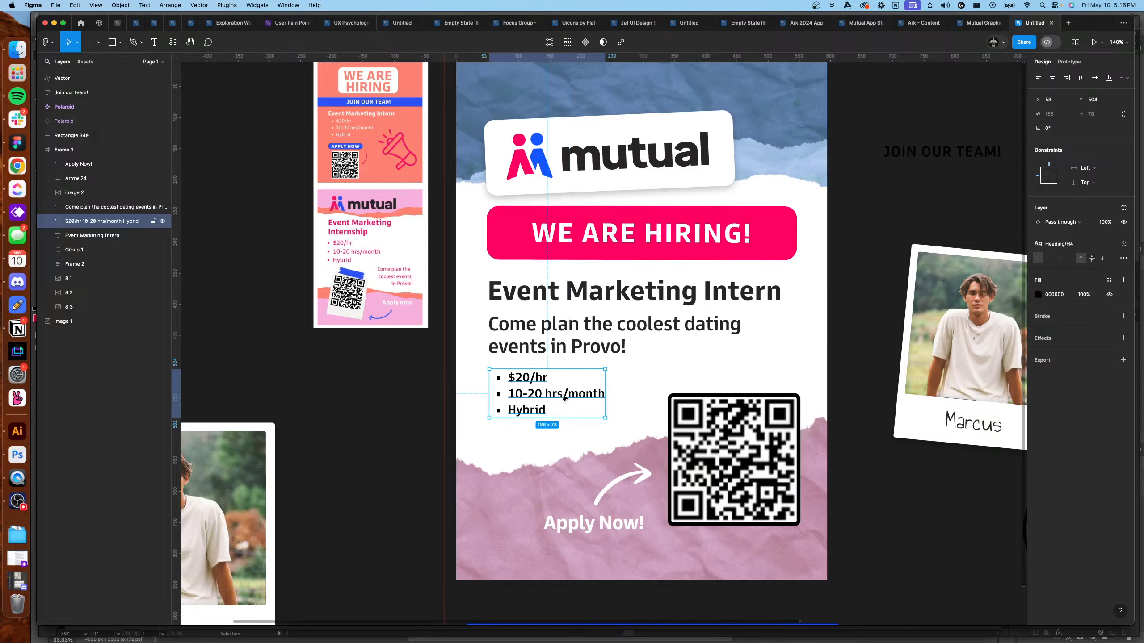
Detach the bullet list from its text style and set its font size to 24.
left_click(1110, 245)
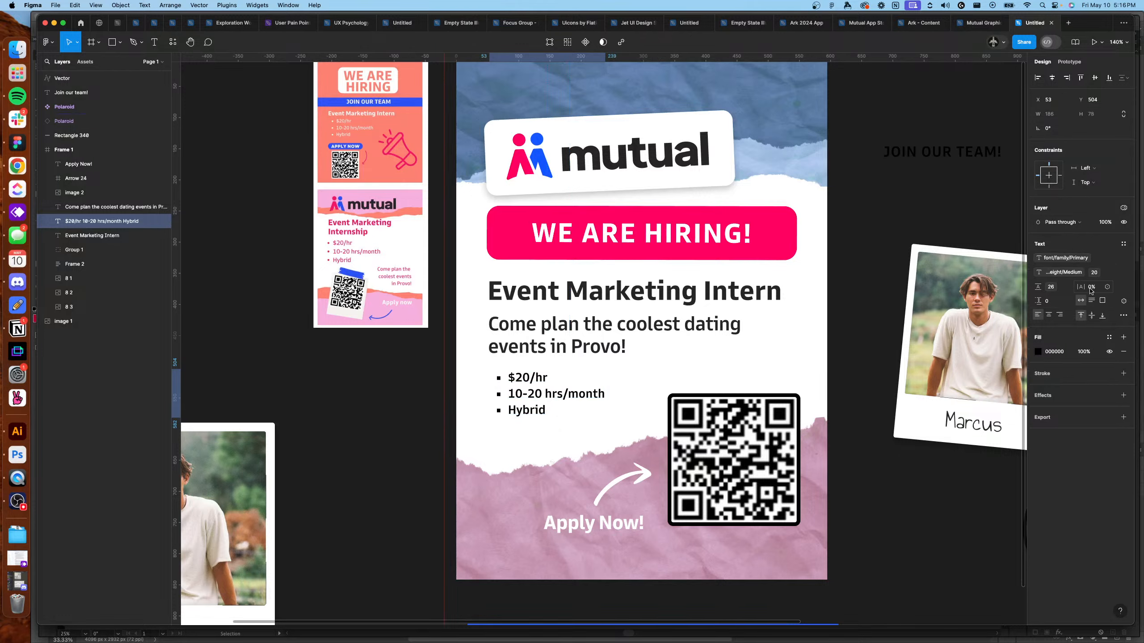
left_click(1109, 274)
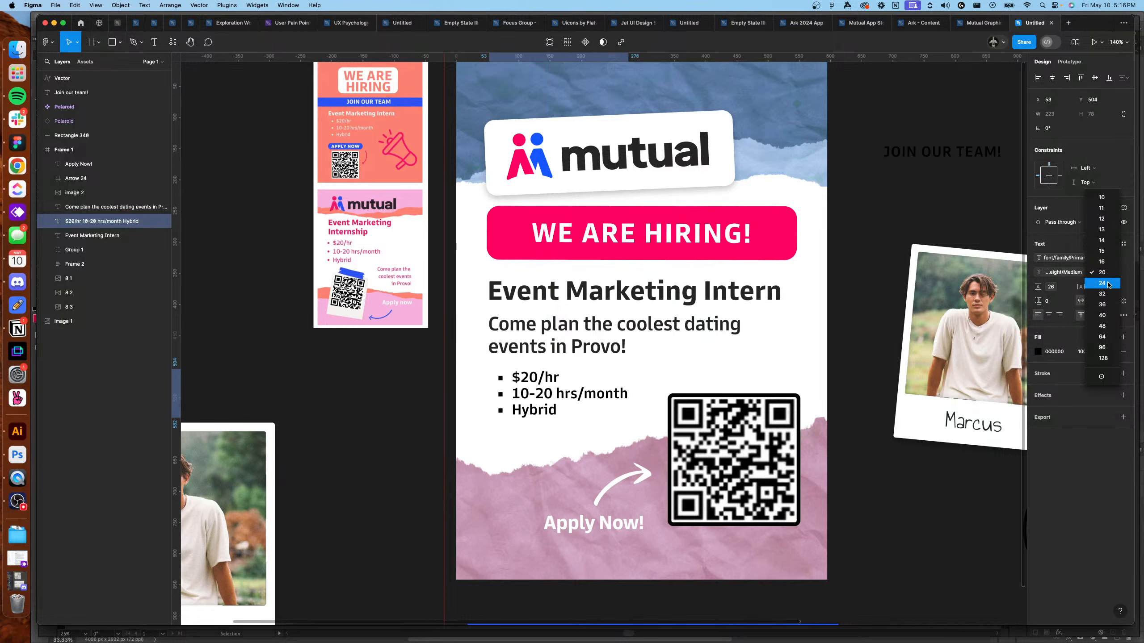
left_click(1108, 283)
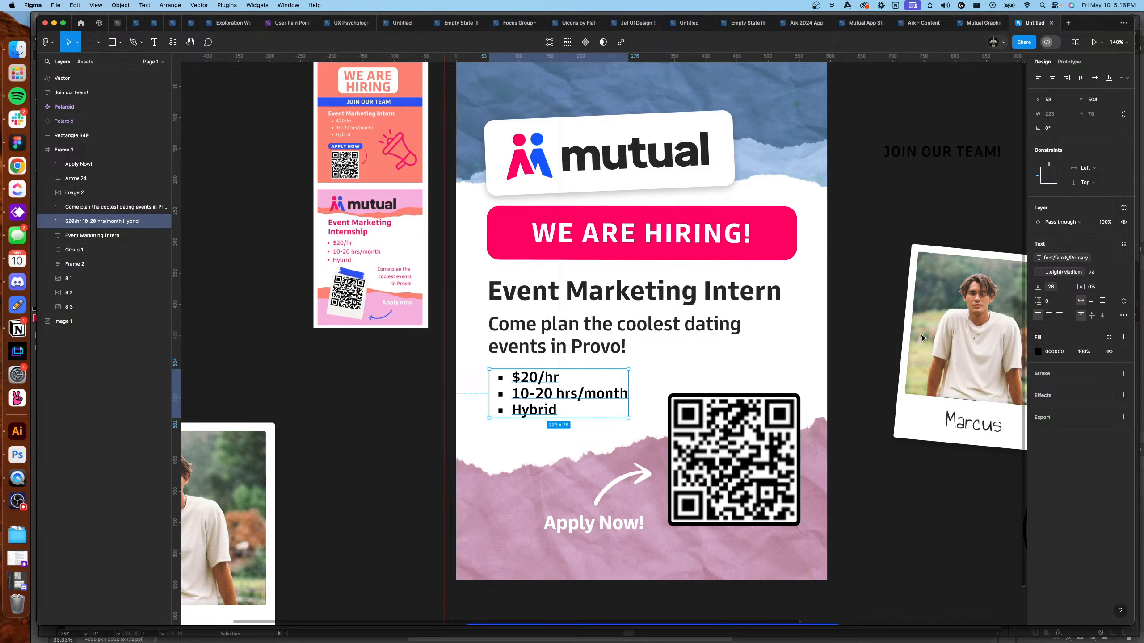
Set the bullet list's paragraph spacing to 6 and move the list to X 38, Y 501.
left_click(1062, 303)
type("4")
key("Return")
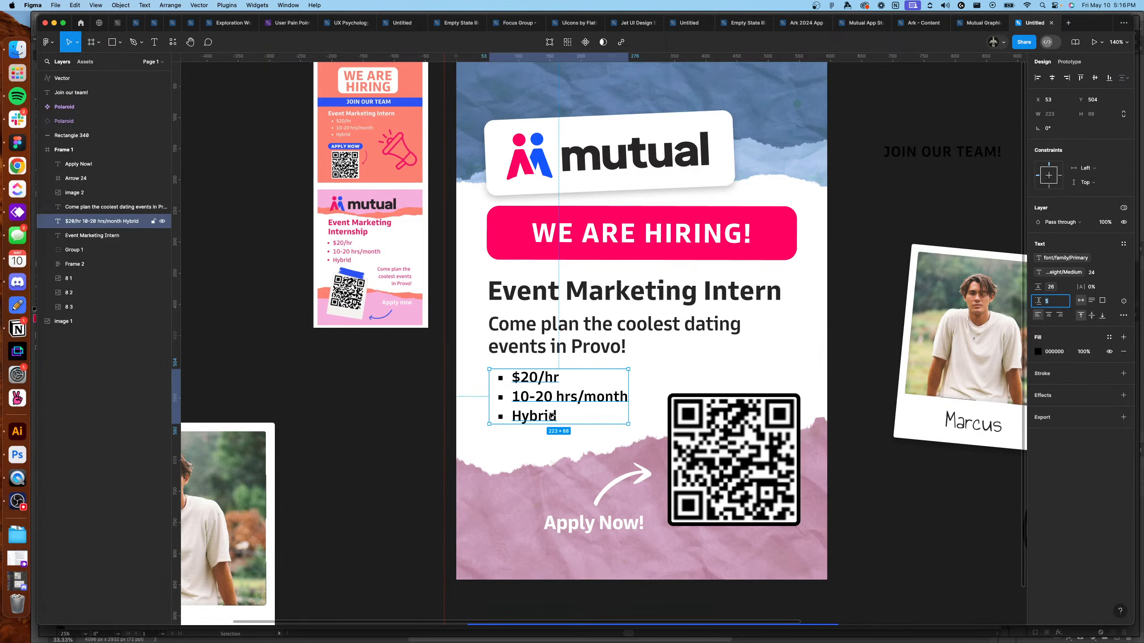
key("Up")
key("Up")
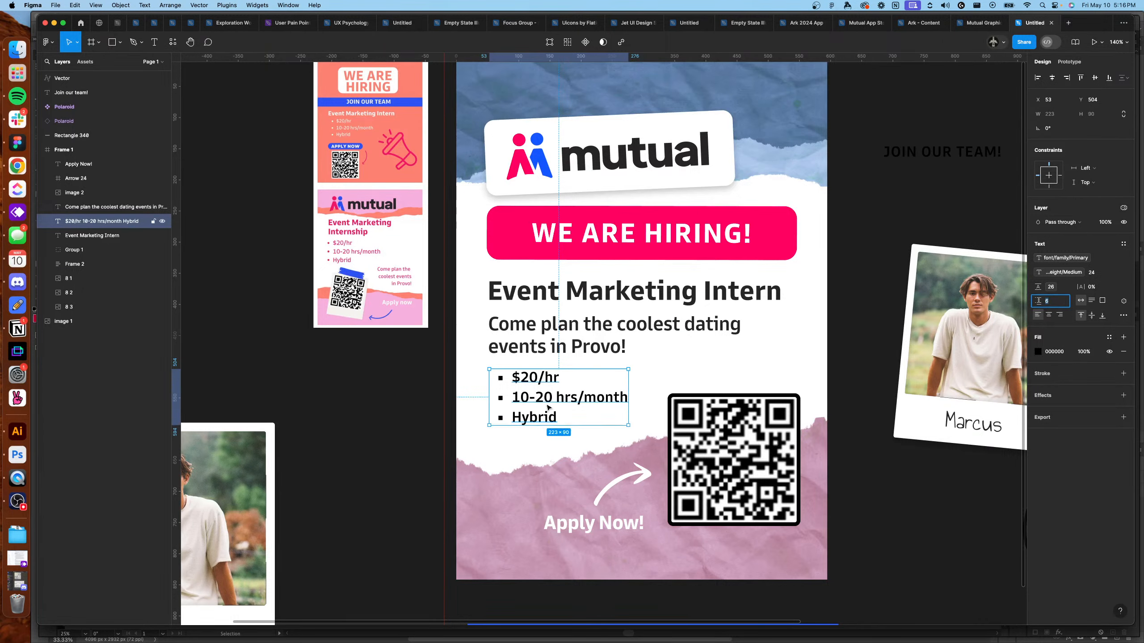
left_click_drag(548, 407, 538, 399)
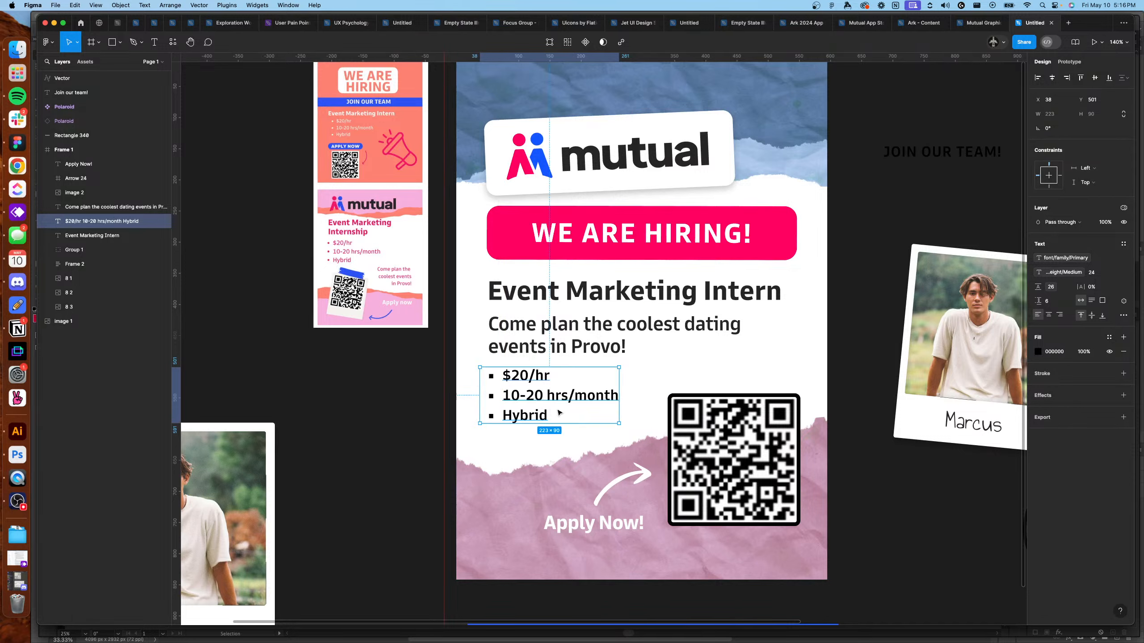
Move the pink "We are Hiring!" banner off the poster and place a copy of its text above "Event Marketing Intern".
left_click(701, 232)
scroll(630, 270, "right", 2)
scroll(631, 270, "up", 2)
scroll(540, 319, "down", 1)
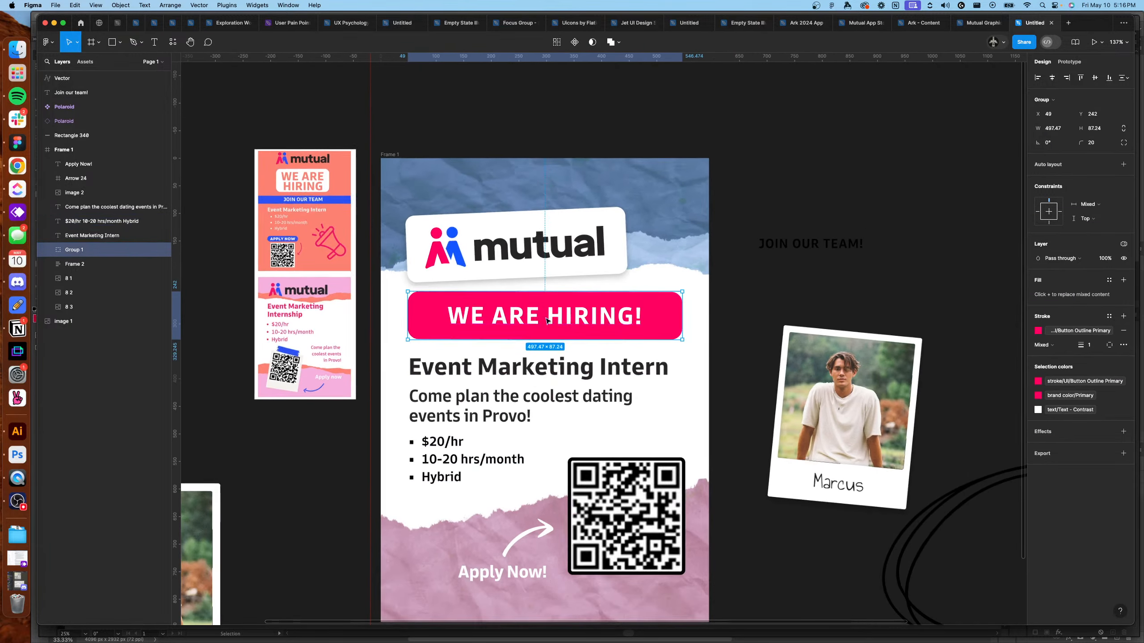
left_click_drag(542, 320, 846, 166)
double_click(916, 163)
left_click_drag(917, 163, 541, 326)
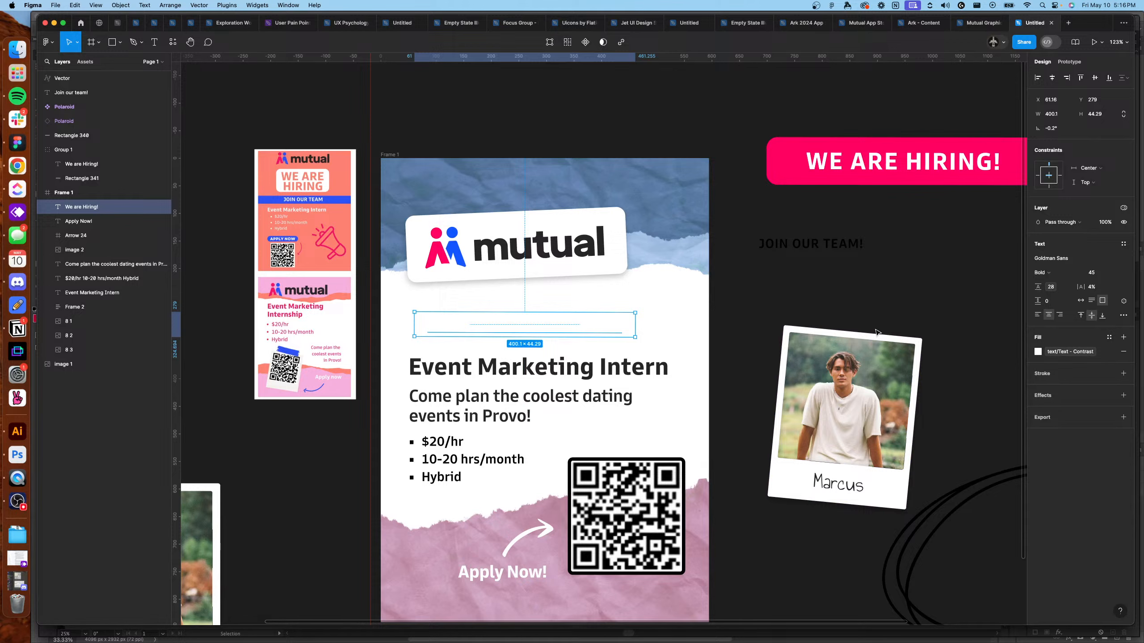
Recolour the WE ARE HIRING! headline in Frame 1 with brand color/Primary and shift it toward the poster's left margin.
key("super+x")
left_click(392, 154)
key("super+v")
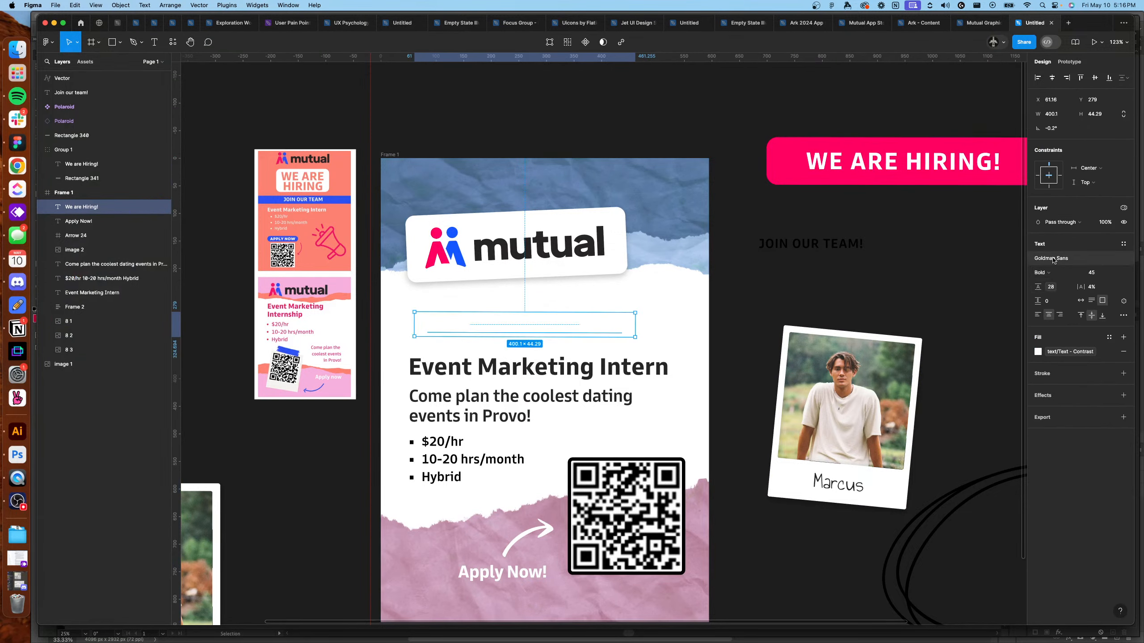
left_click(1063, 352)
left_click(934, 408)
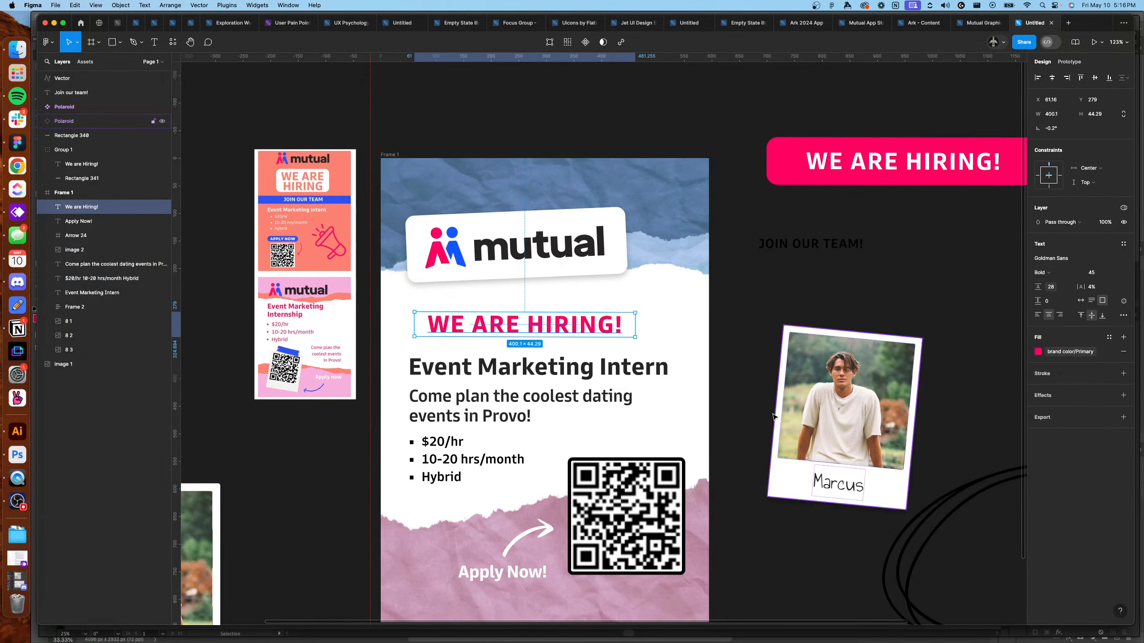
left_click_drag(579, 335, 557, 335)
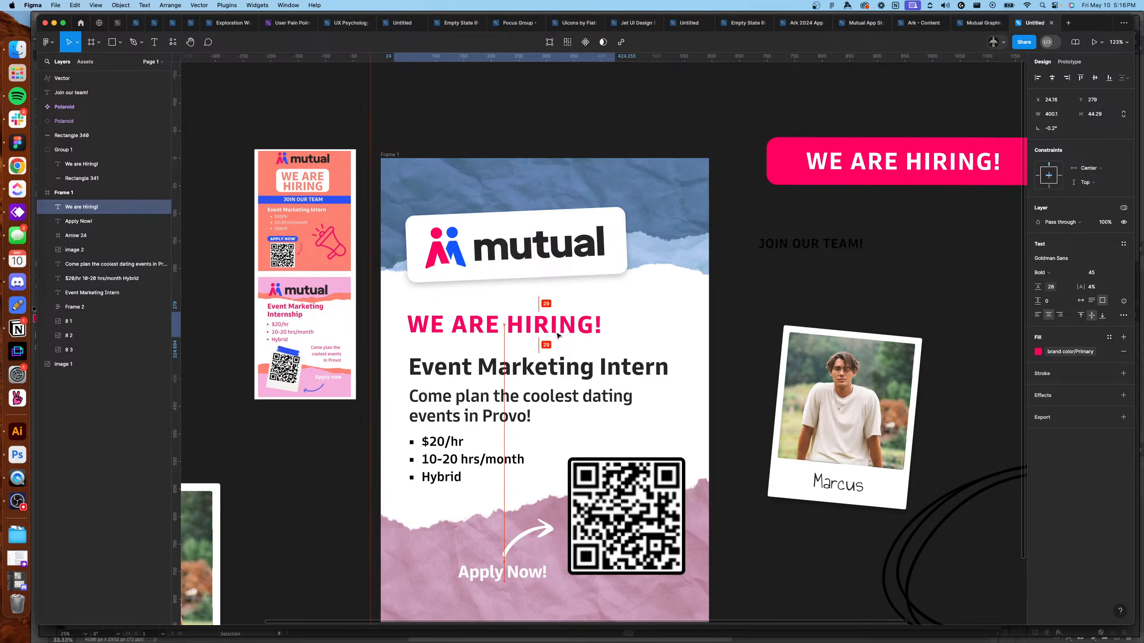
Set the headline's font size to 55, widen its text box to about 548, and left-align it above the job title.
left_click(1090, 274)
key("shift+Up")
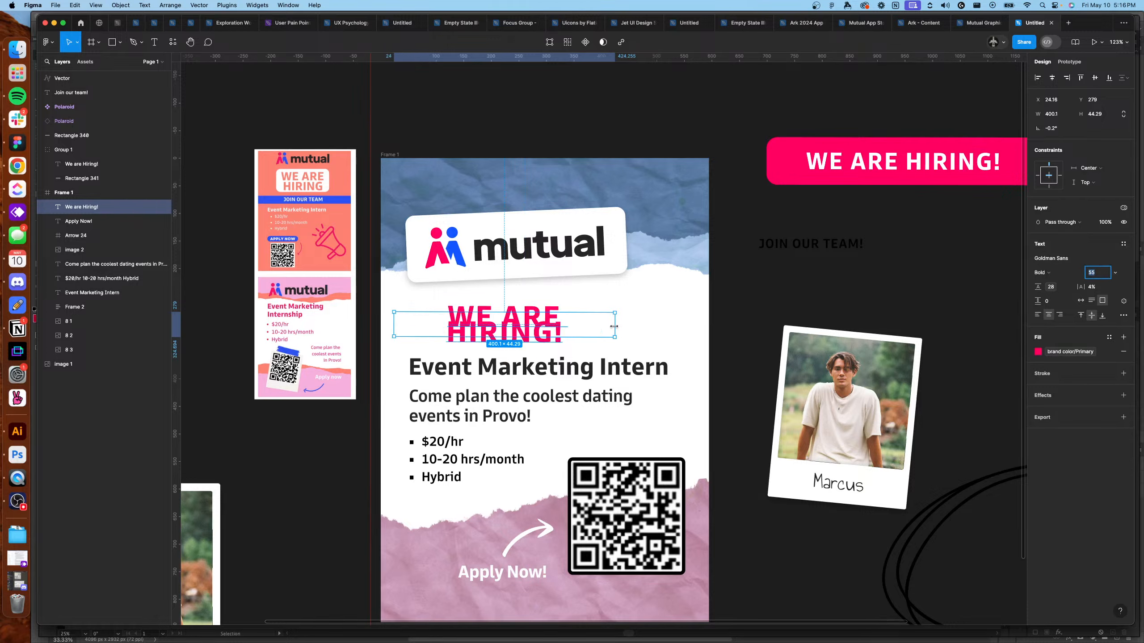
left_click_drag(614, 326, 696, 326)
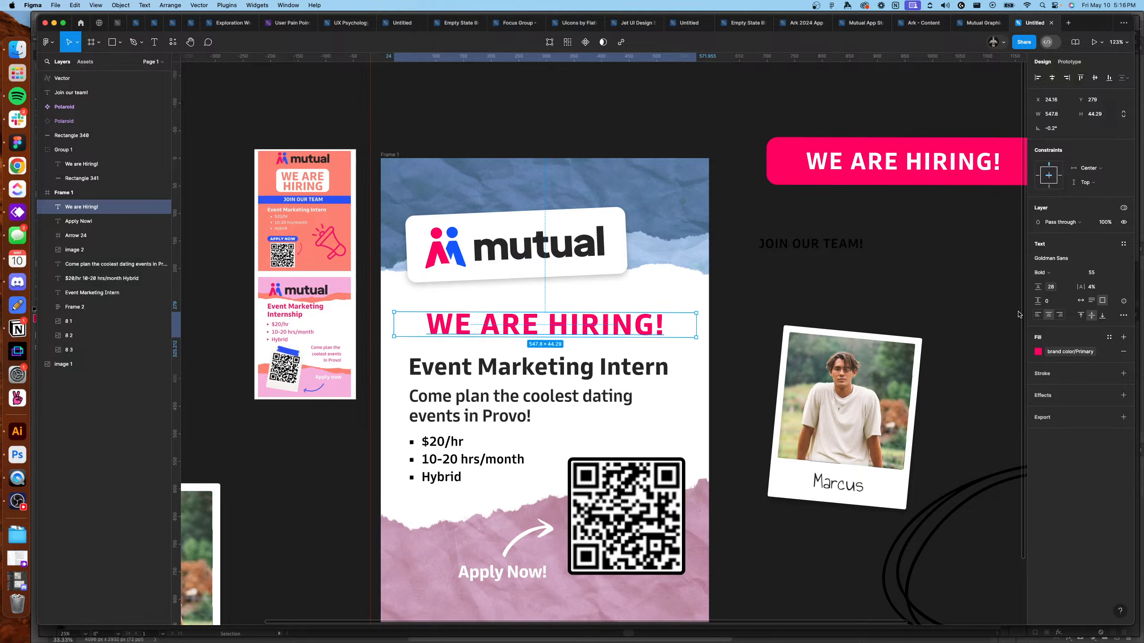
left_click_drag(515, 330, 526, 332)
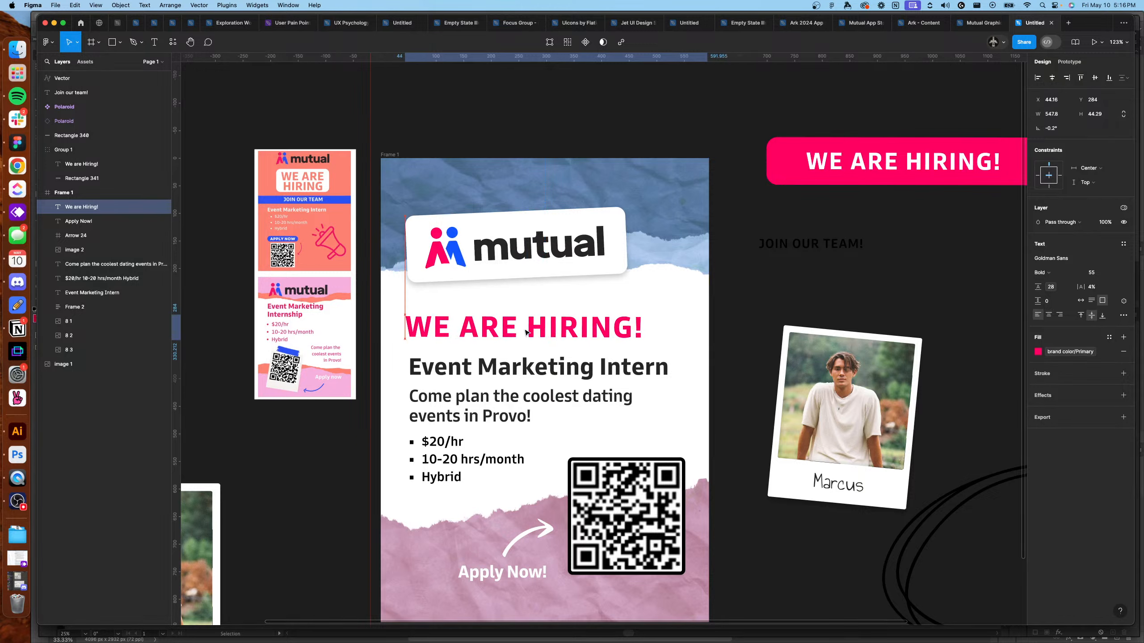
Set the headline's letter spacing to 0%.
left_click(1090, 286)
key("Down")
key("Down")
key("Down")
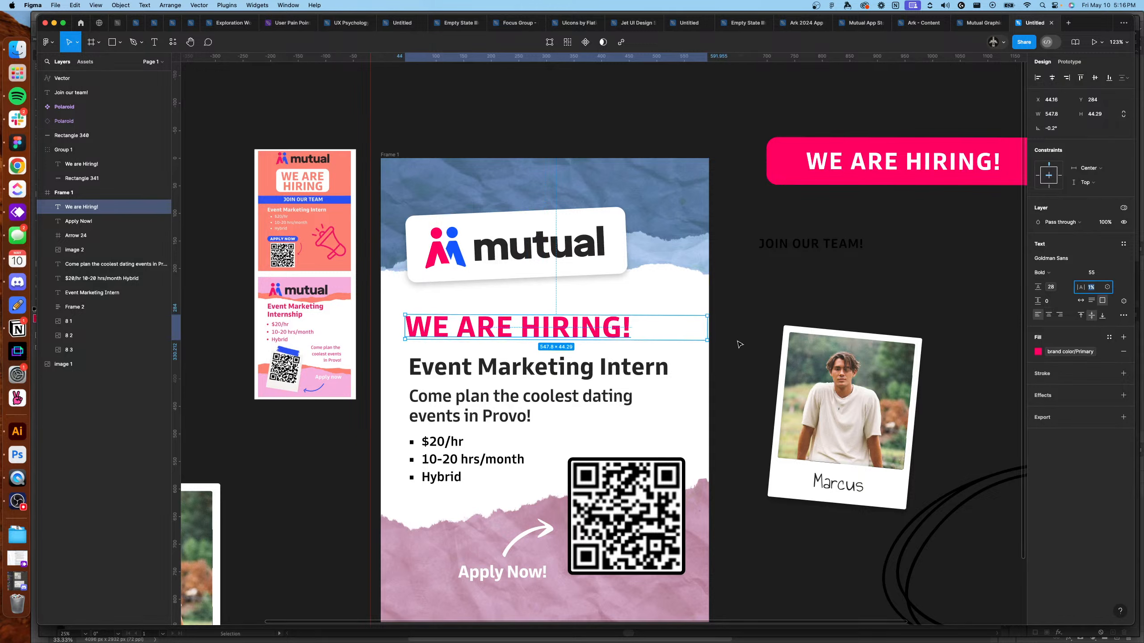
key("Down")
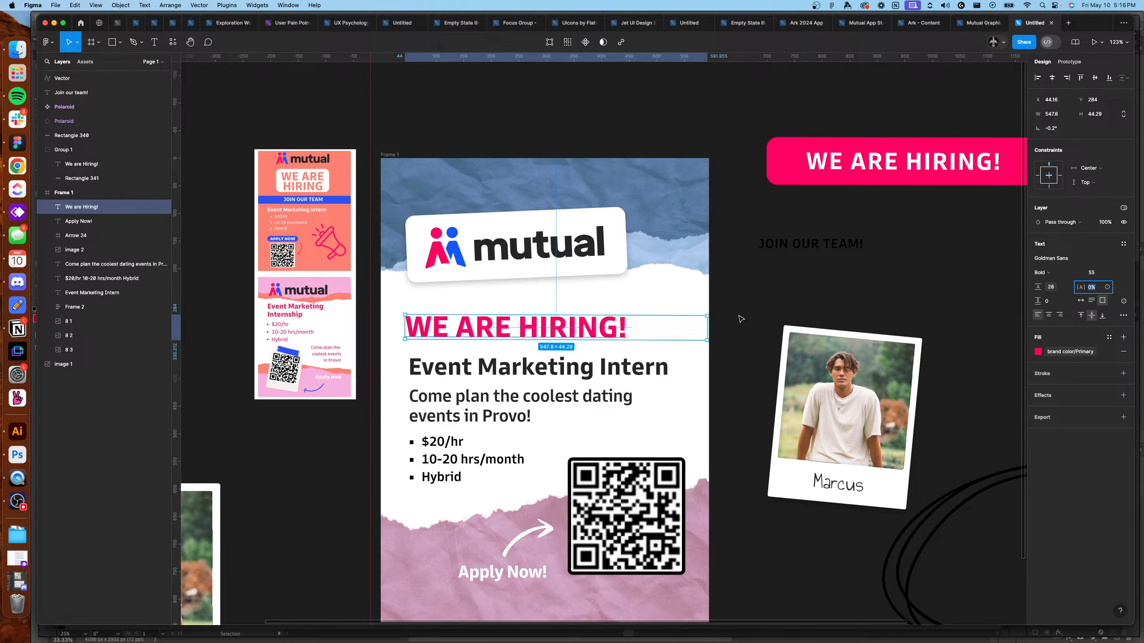
Shorten the headline text to WE'RE HIRING!
double_click(494, 334)
left_click_drag(494, 333, 447, 329)
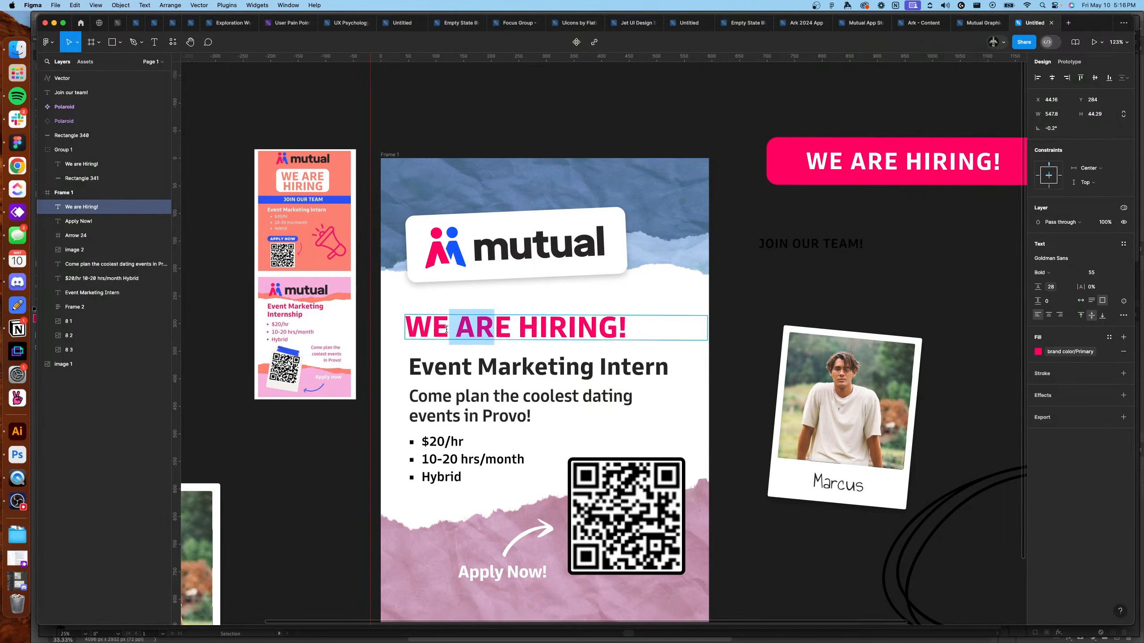
type("'")
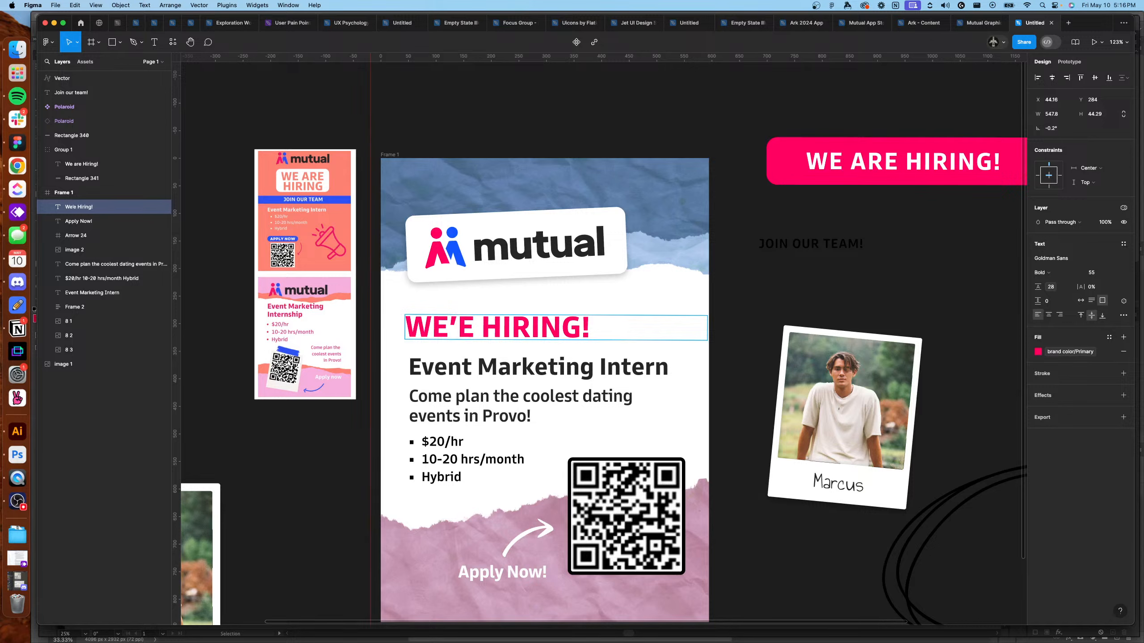
type("r")
key("Escape")
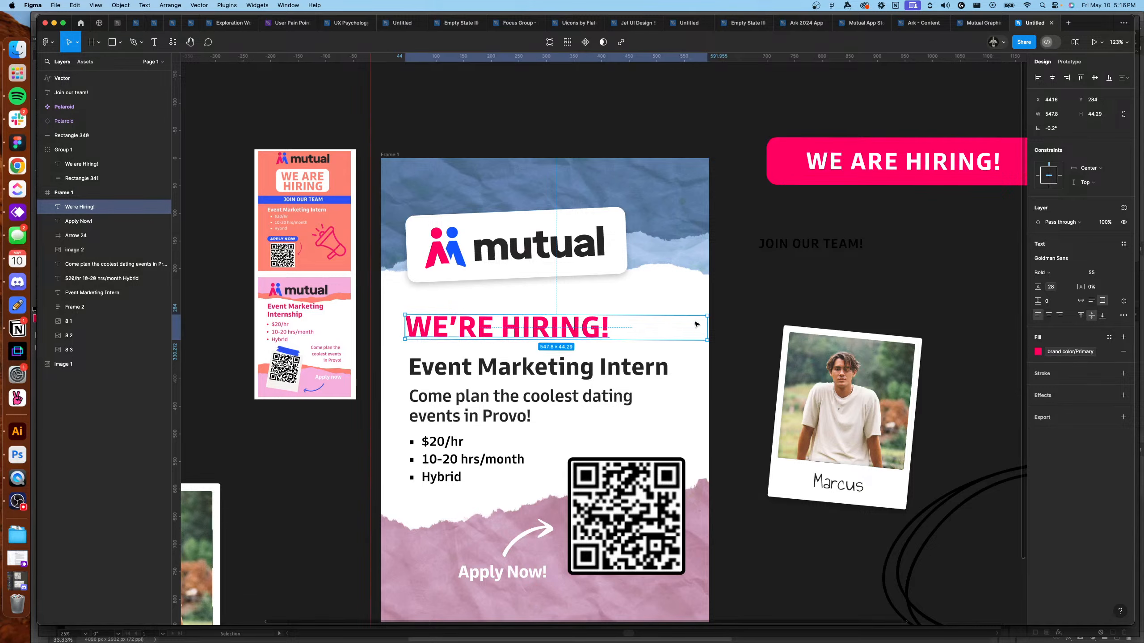
key("Escape")
Narrow the headline's text box to about 475 wide and set its font size to 60.
left_click(577, 335)
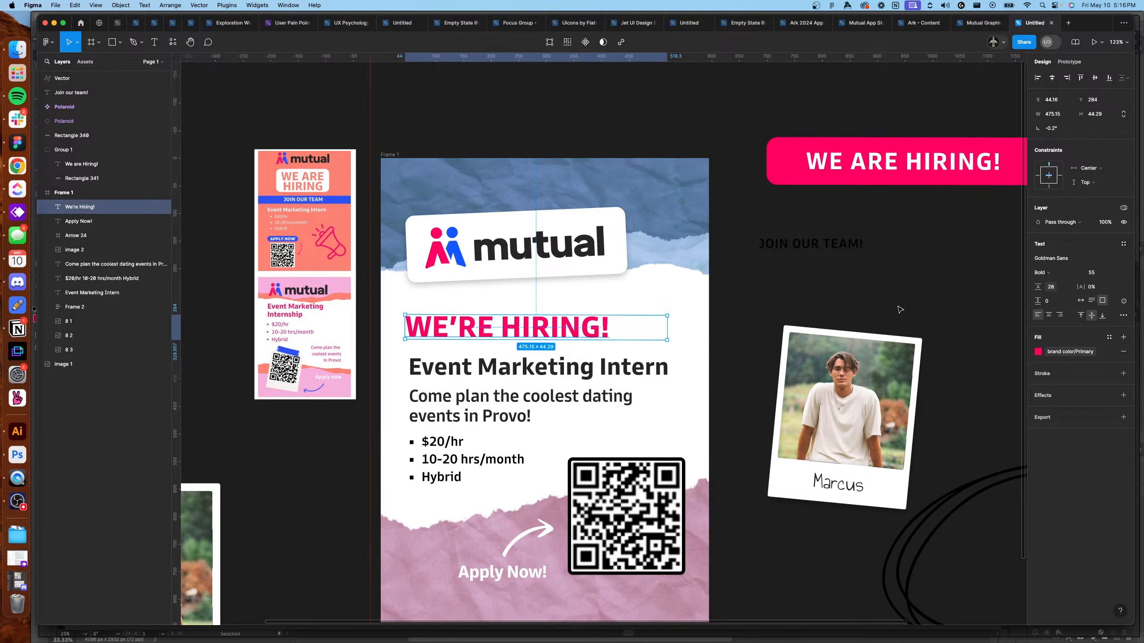
left_click(1093, 273)
key("Up")
key("Up")
key("Up")
key("Up")
key("Up")
Nudge the headline up to Y 279 and lower the mutual logo card slightly toward it.
left_click_drag(593, 335, 592, 332)
mouse_move(569, 266)
left_mouse_down()
mouse_move(593, 264)
mouse_move(568, 271)
left_mouse_up()
left_click(540, 323)
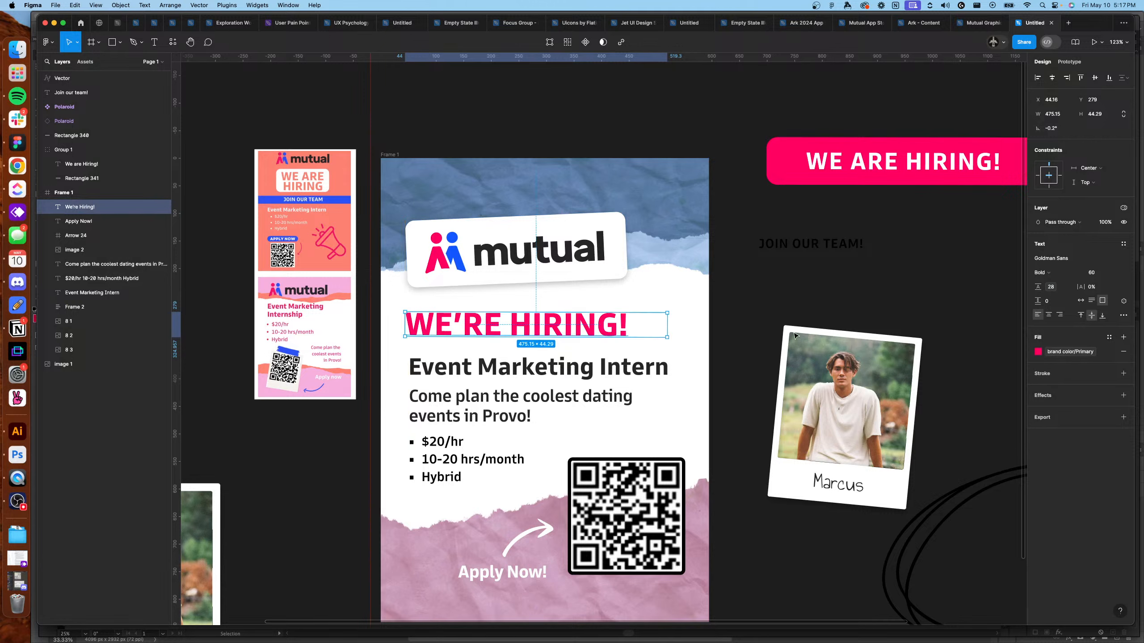
Try the brand color/Secondary and brand color/Supporting 3 fills on the headline, returning it to brand color/Primary.
left_click(1069, 356)
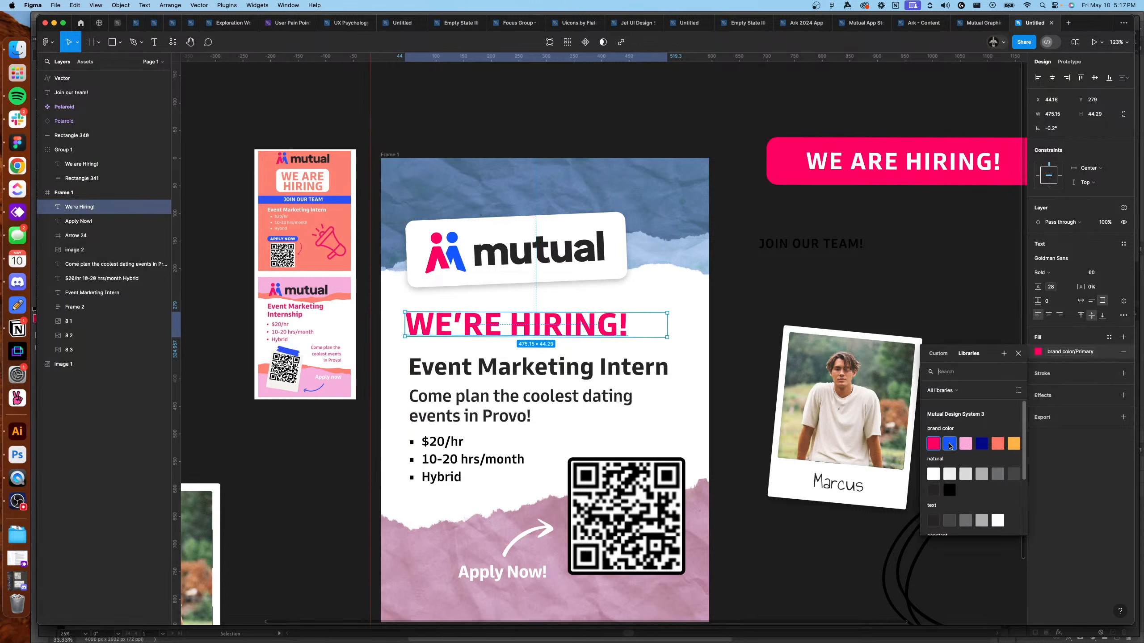
left_click(949, 445)
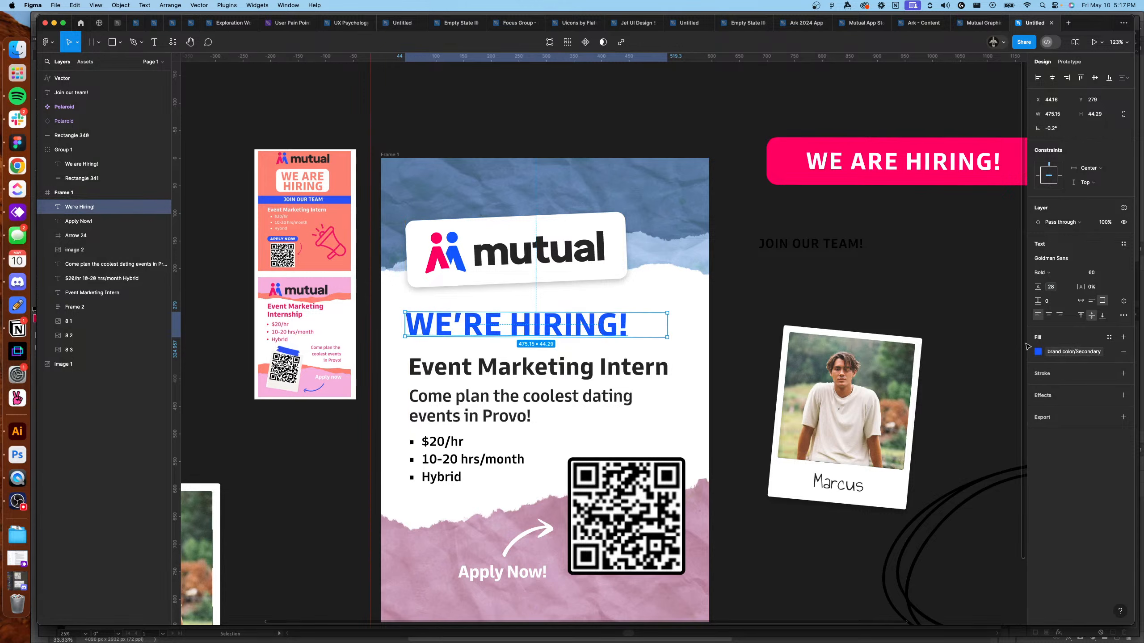
left_click(1037, 352)
left_click(1000, 447)
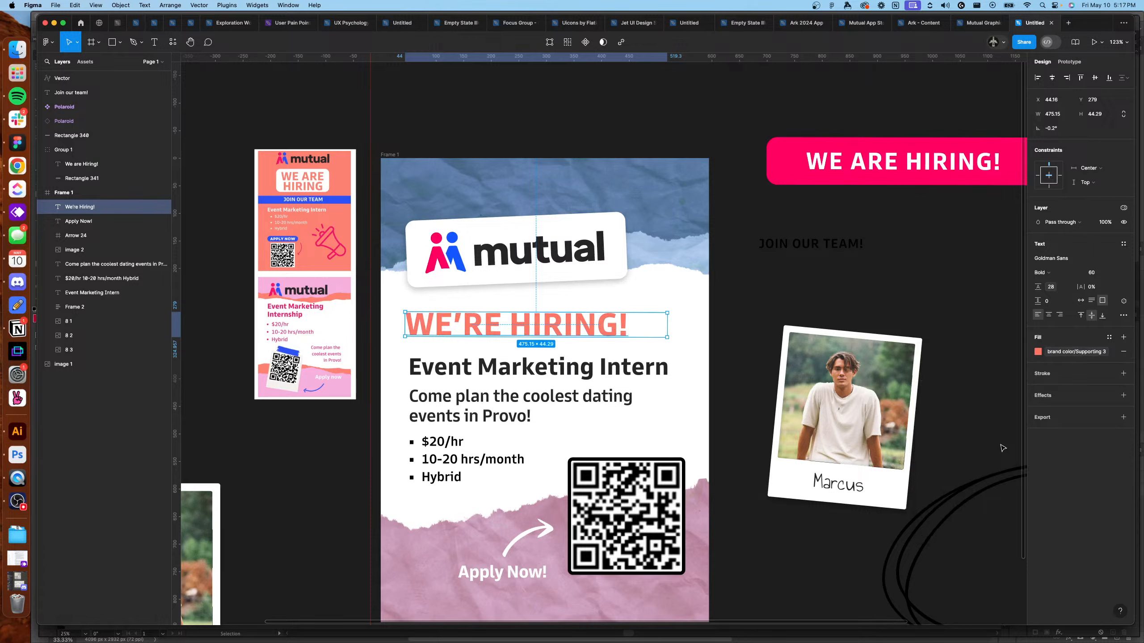
left_click(1038, 352)
left_click(932, 445)
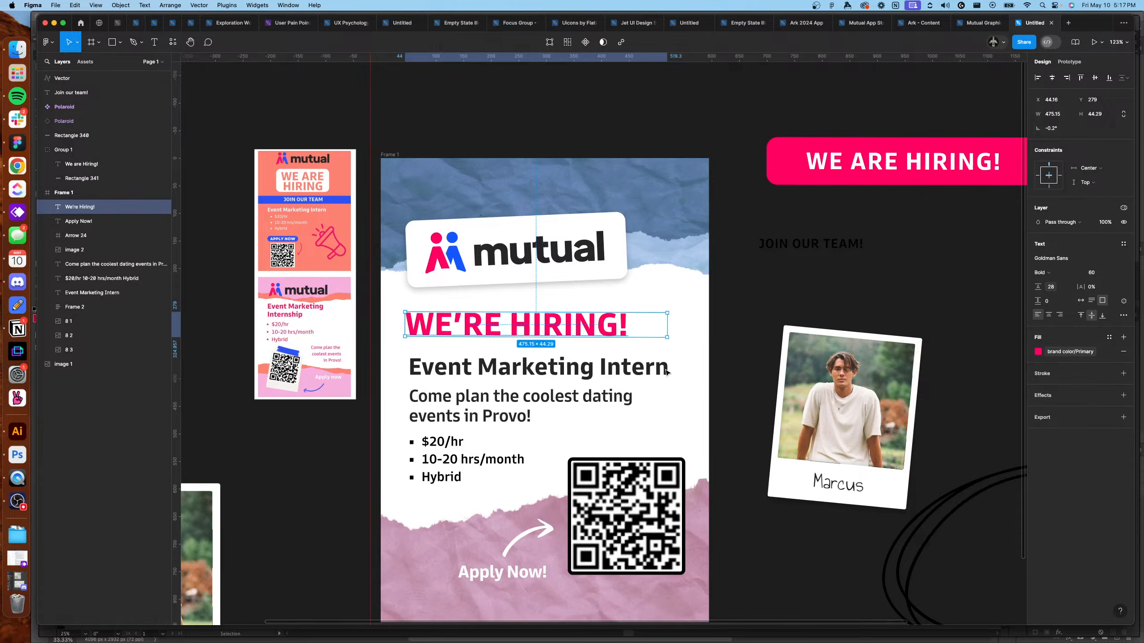
Tighten the gap between the headline and the Event Marketing Intern title.
left_click_drag(603, 312, 592, 334)
left_click_drag(587, 377, 587, 373)
Left-align the headline, job title, description and bullet list, and move them together to about 60 px from the frame's left edge.
left_click(508, 334)
left_click(501, 365, "shift")
left_click(491, 404, "shift")
left_click(477, 455, "shift")
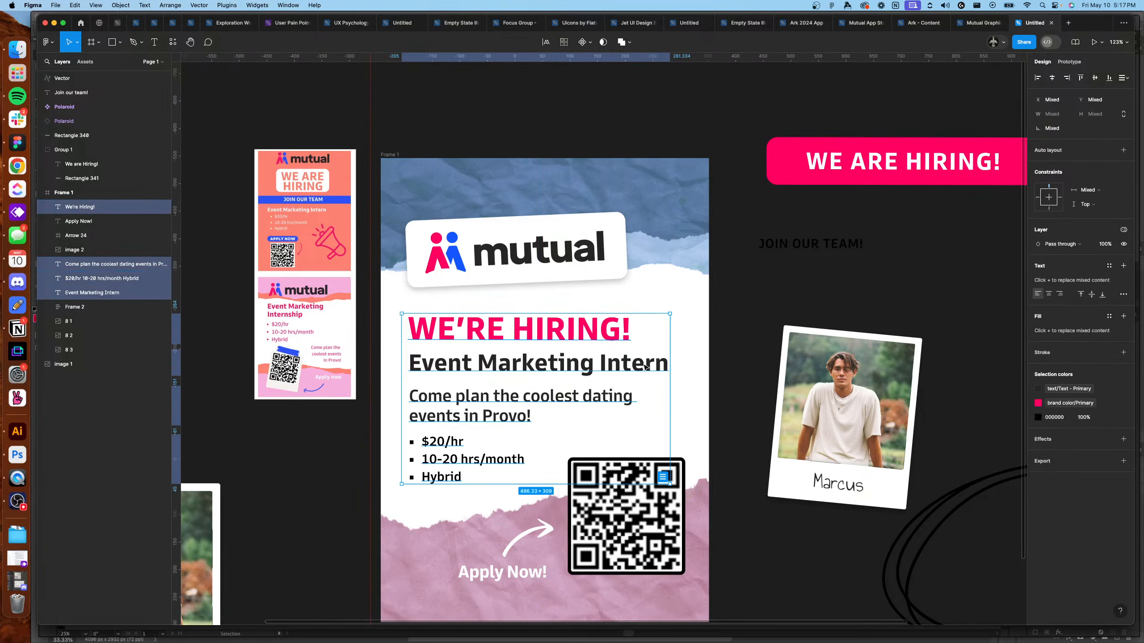
key("alt+a")
left_click_drag(487, 338, 499, 340)
key("alt")
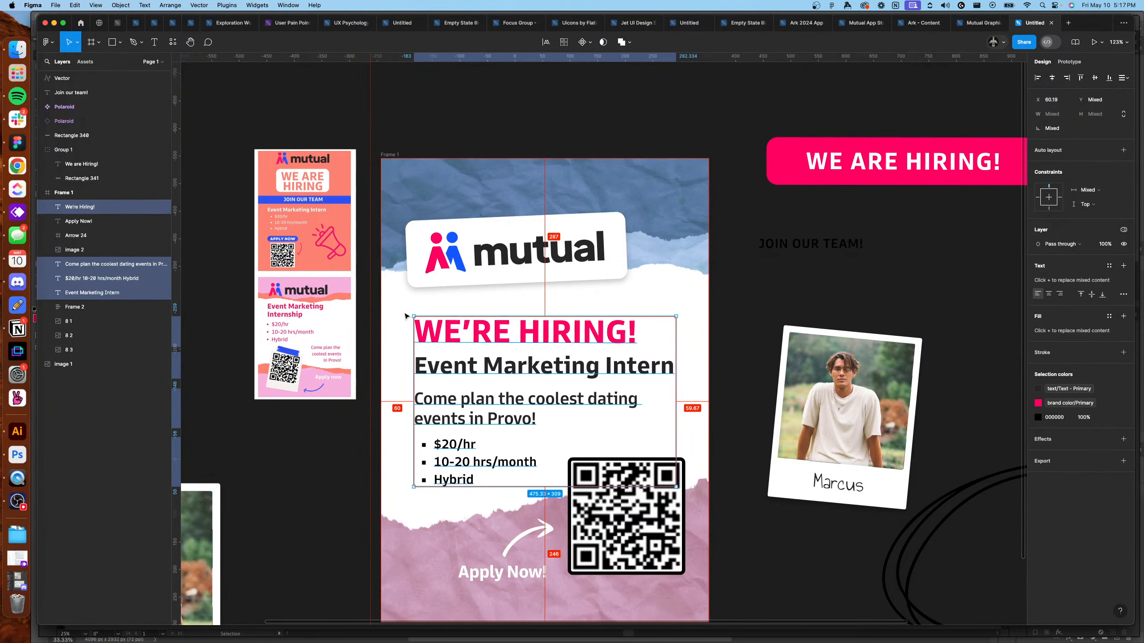
Move the QR code, arrow, Apply Now! text and pink torn-paper image down together within the poster.
left_click(812, 320)
scroll(625, 480, "down", 2)
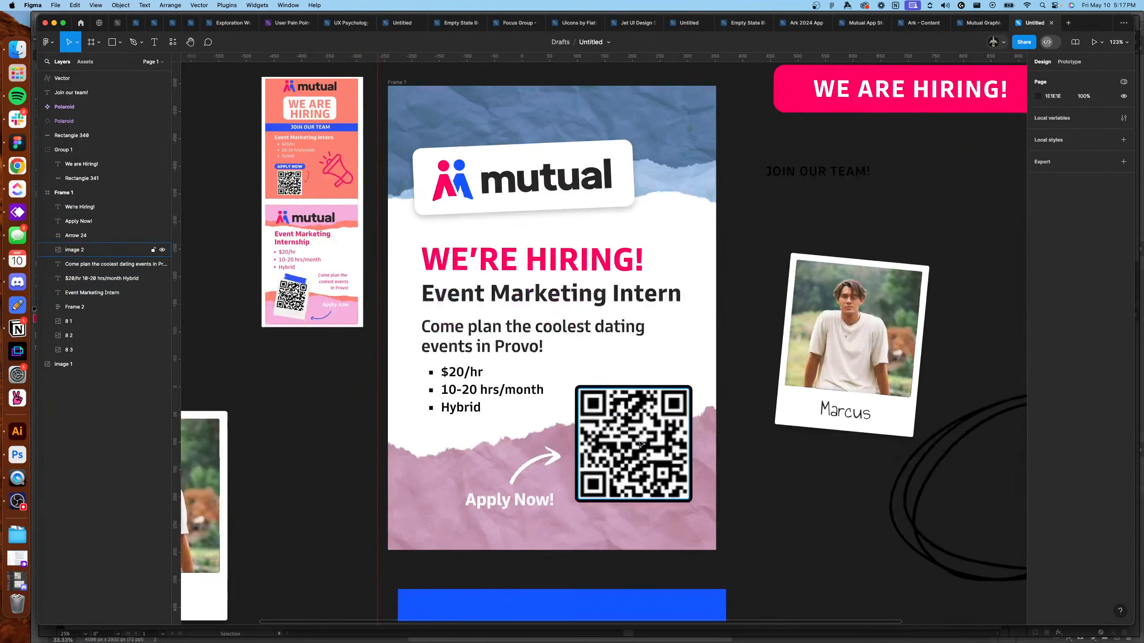
left_click(624, 478)
left_click(534, 464, "shift")
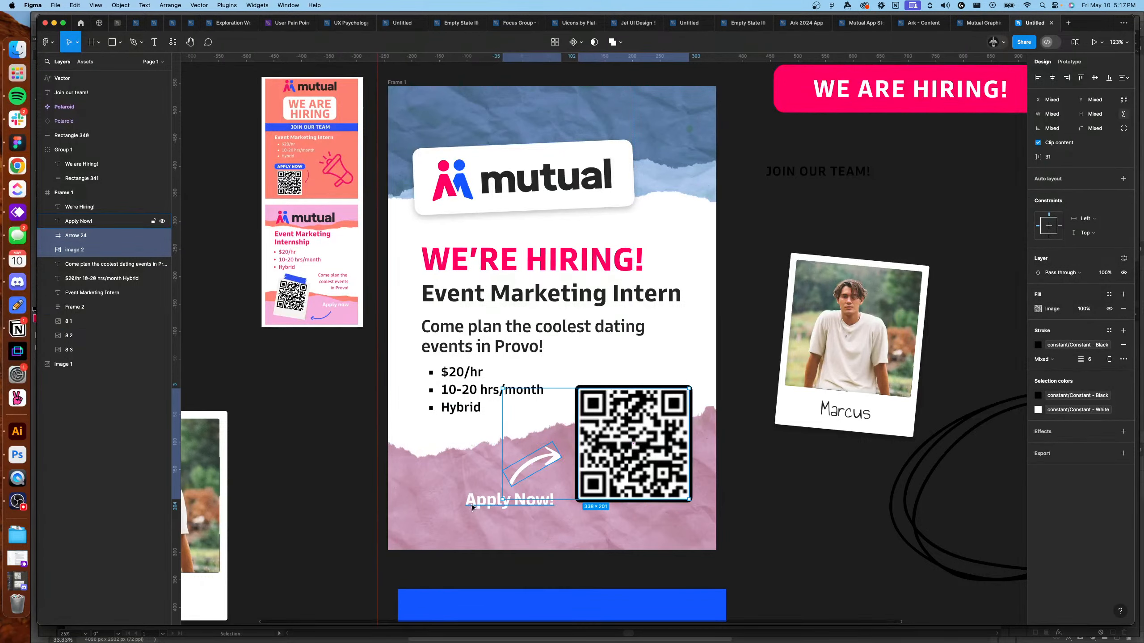
left_click(538, 504, "shift")
left_click_drag(433, 488, 440, 498)
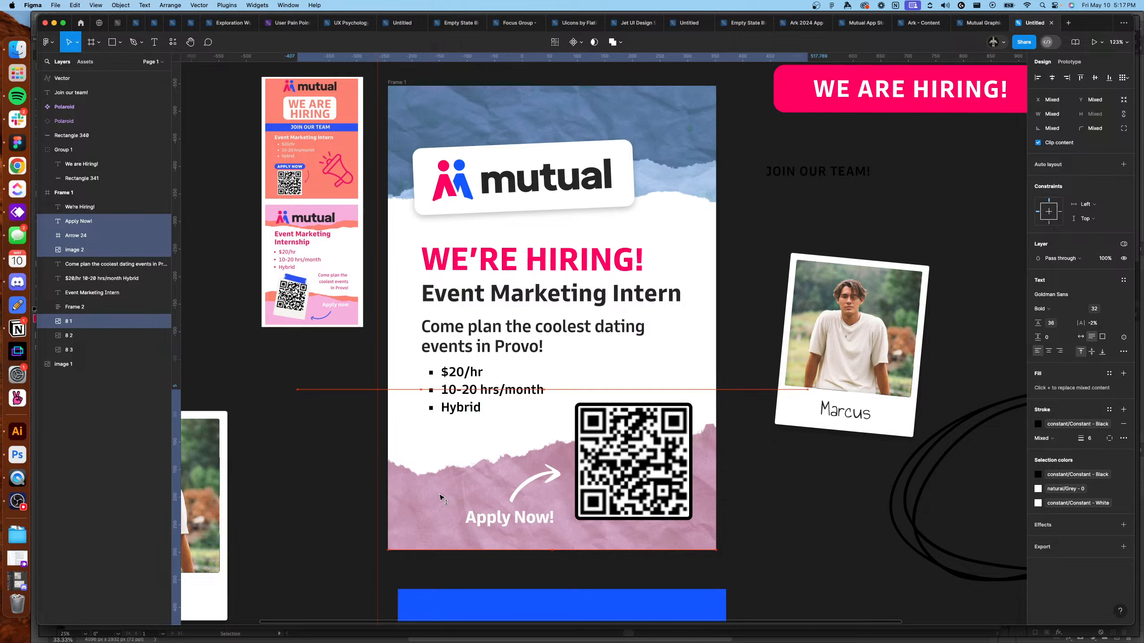
Rotate the white arrow slightly clockwise toward the QR code and move the Apply Now! text up closer beneath it.
left_click(533, 480)
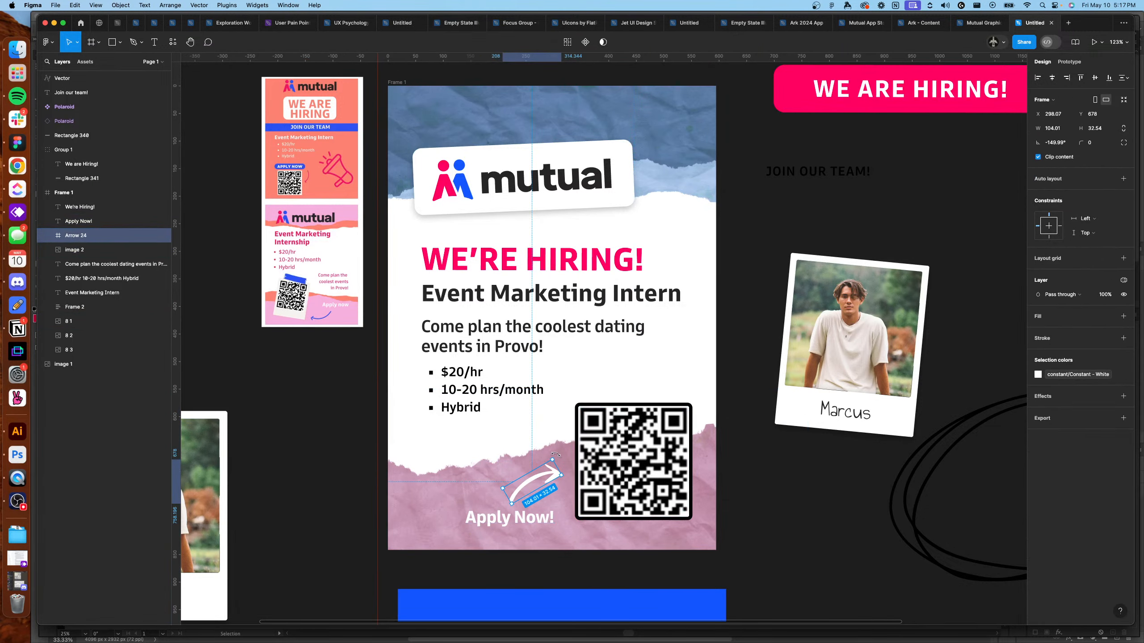
left_click_drag(556, 454, 553, 472)
left_click(528, 518)
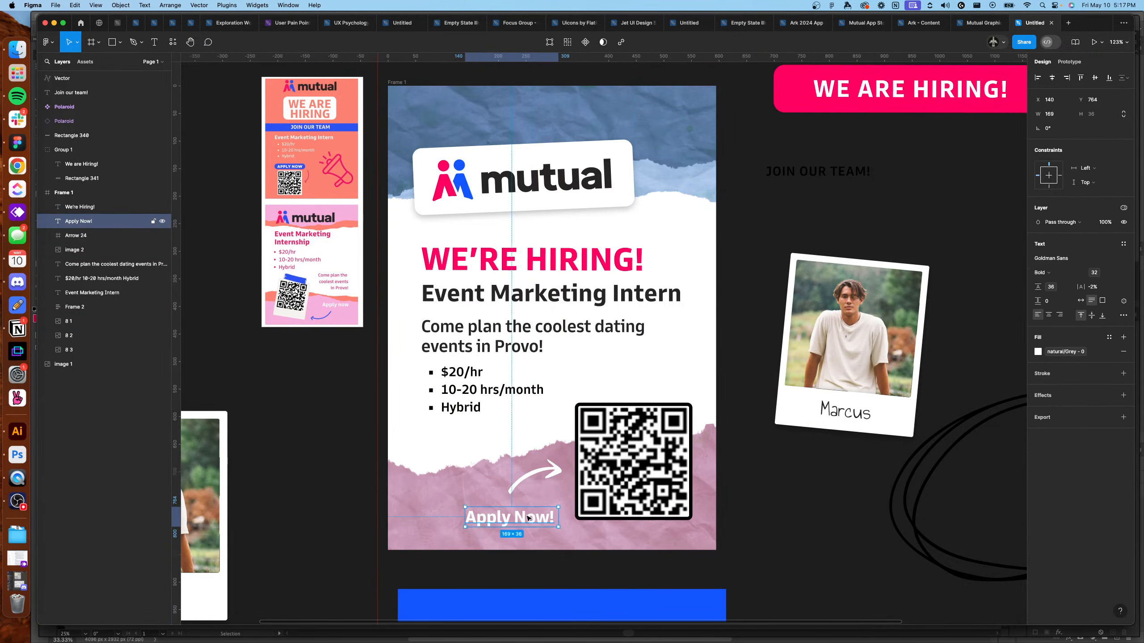
left_click_drag(528, 518, 524, 512)
left_click(805, 523)
scroll(804, 523, "up", 1)
scroll(509, 421, "up", 2)
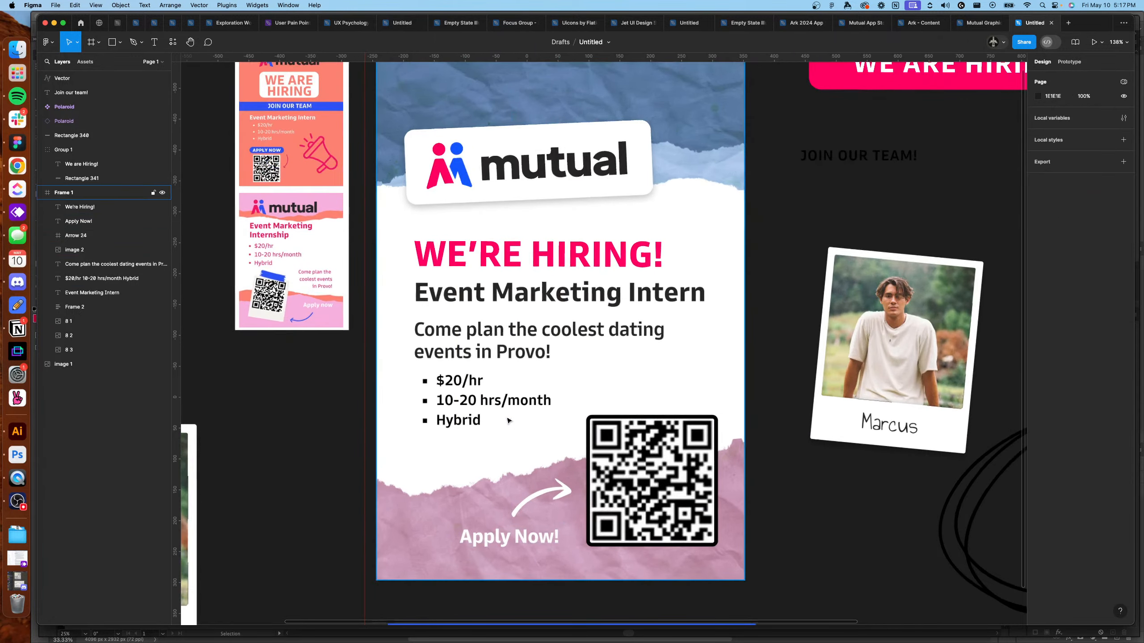
Set the WE'RE HIRING! headline's width to 475 and its height to 53.
left_click(508, 421)
left_click(459, 354)
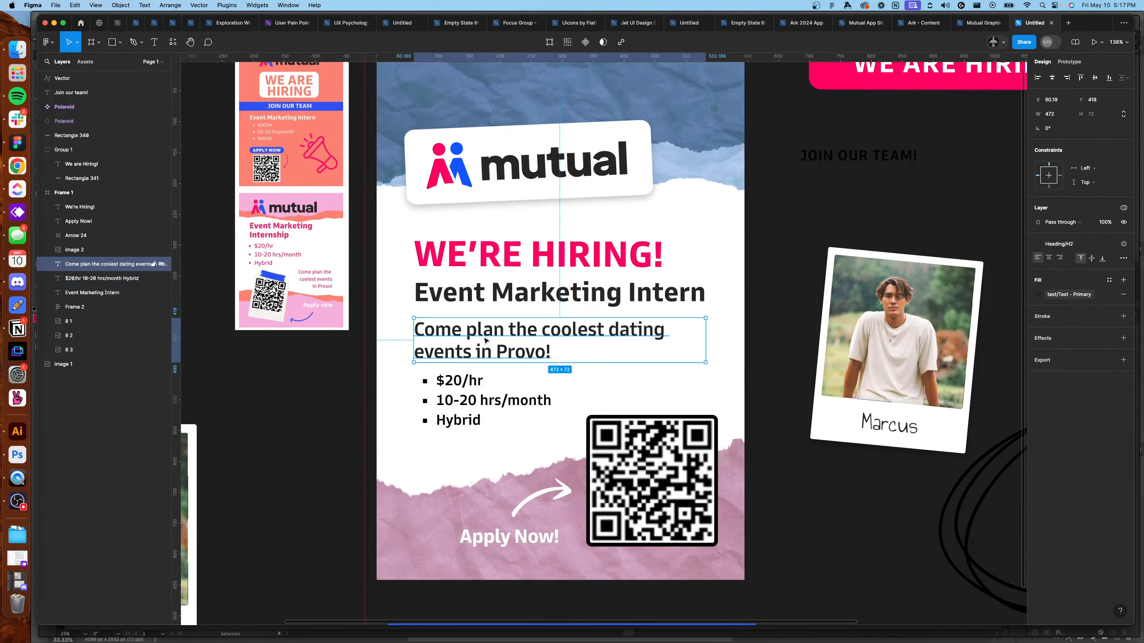
left_click(484, 305)
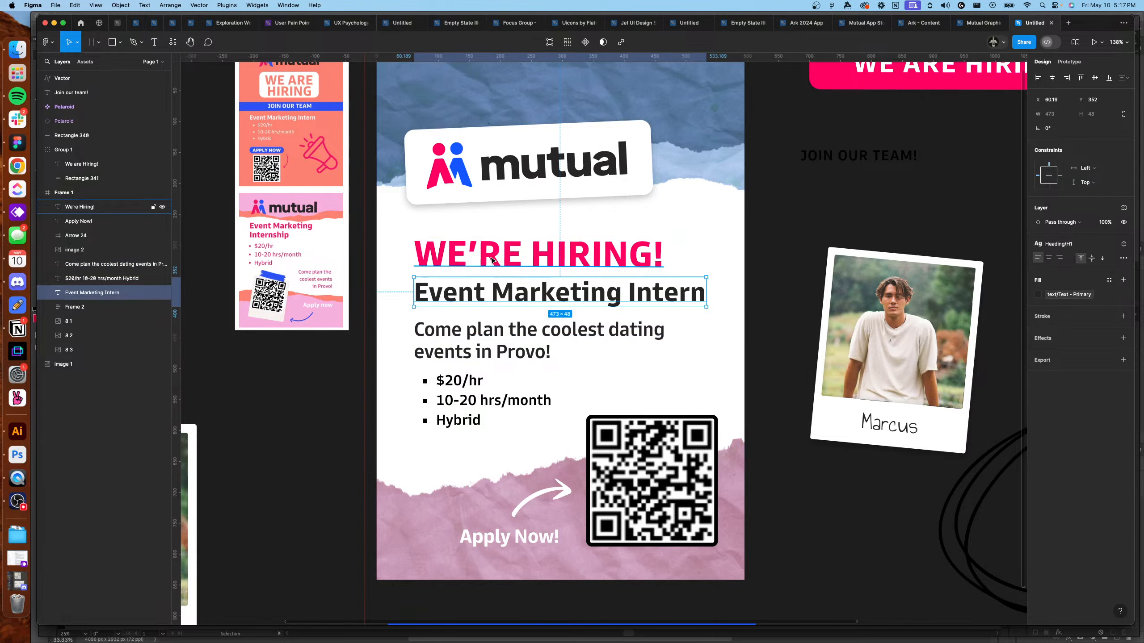
left_click(495, 261)
left_click(1055, 116)
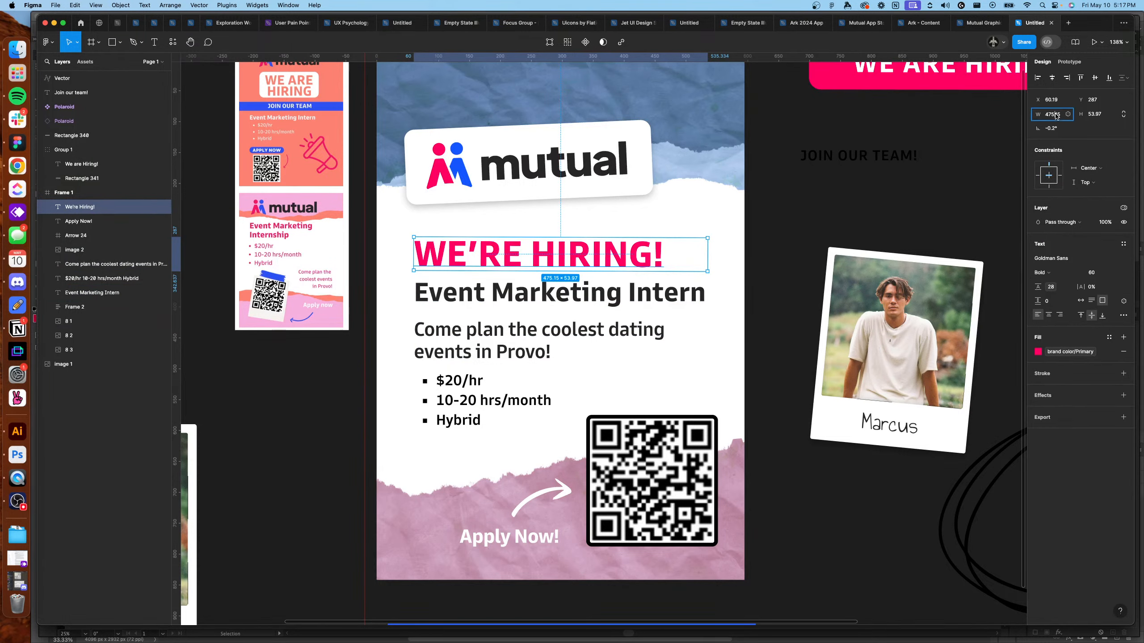
left_click(1103, 118)
key("BackSpace")
key("Return")
Set the headline's X position to 60 and its rotation to 0°.
left_click(1067, 107)
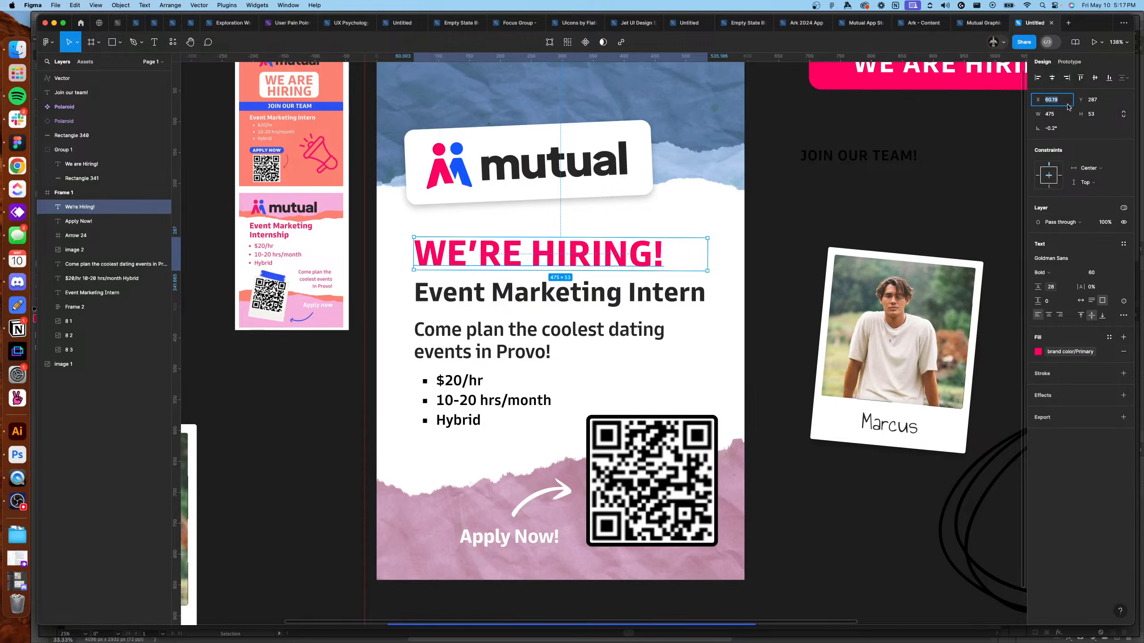
key("BackSpace")
key("BackSpace")
key("Return")
left_click(1065, 130)
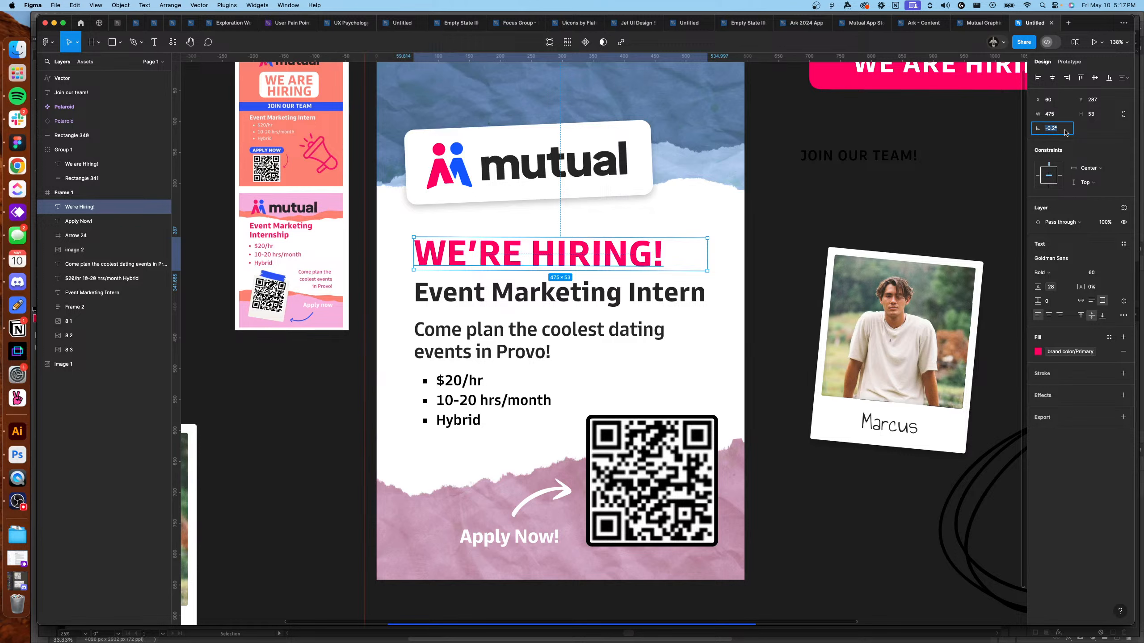
type("0")
key("Return")
Set the Event Marketing Intern title's X position to 60.
left_click(594, 296)
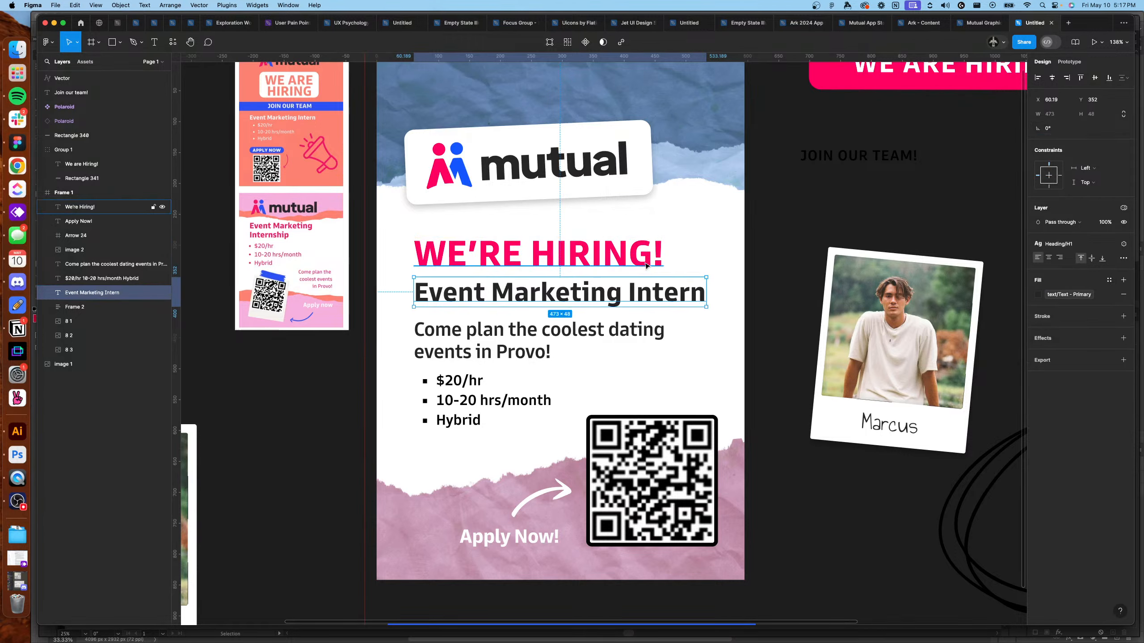
left_click(1051, 100)
type("60.")
key("Return")
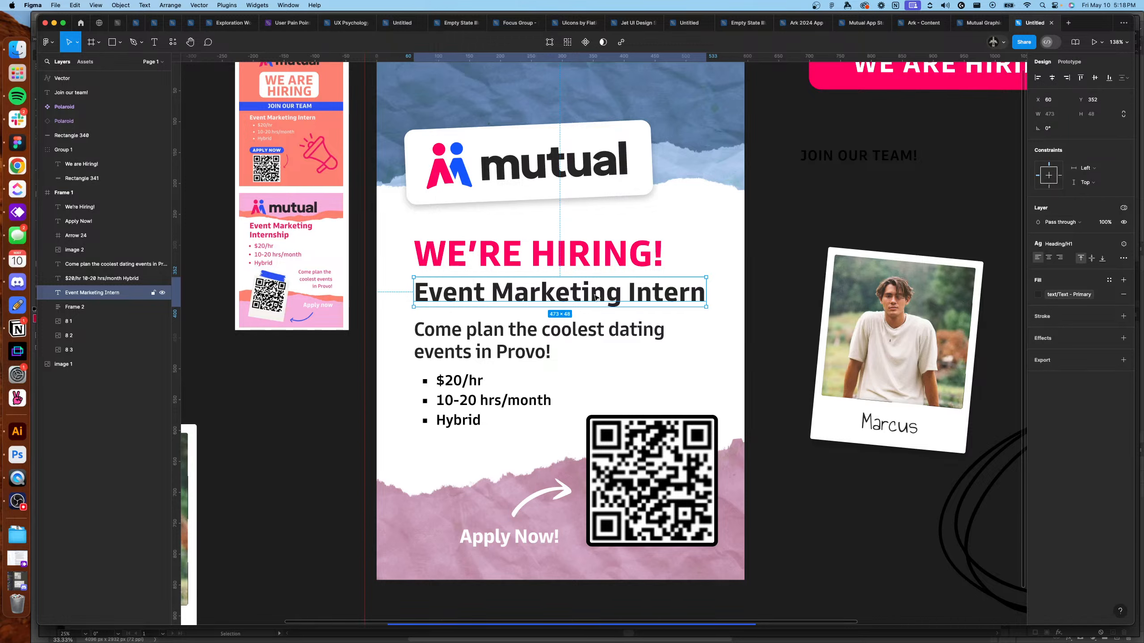
Round the X positions of the description paragraph and the bullet list to 60.
left_click(594, 333)
left_click(1060, 101)
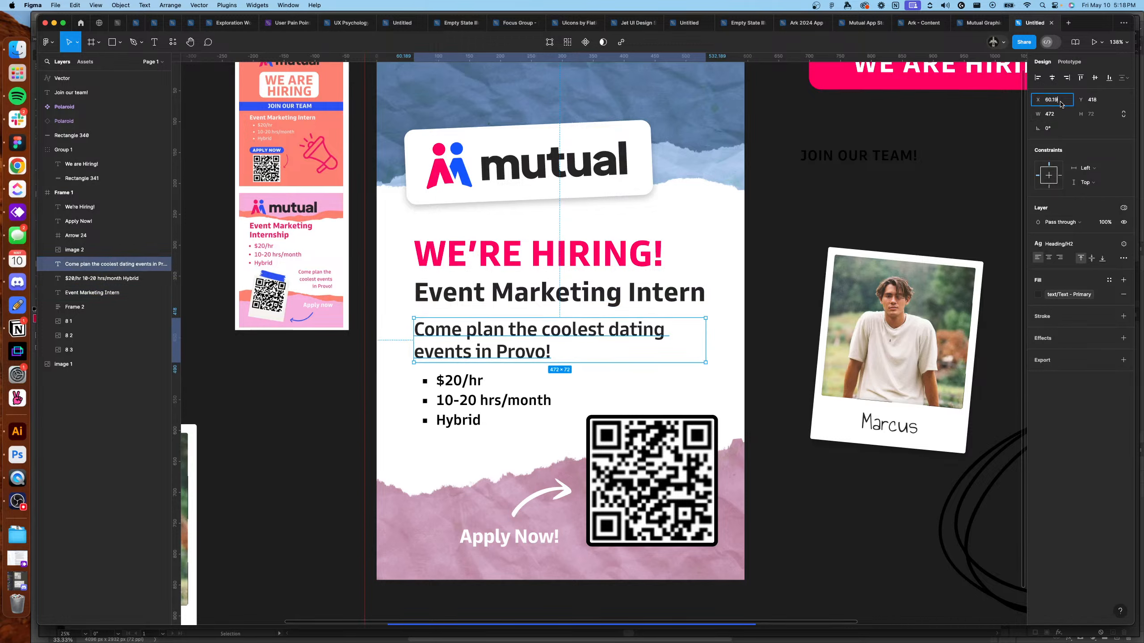
key("Return")
key("Tab")
left_click(1063, 101)
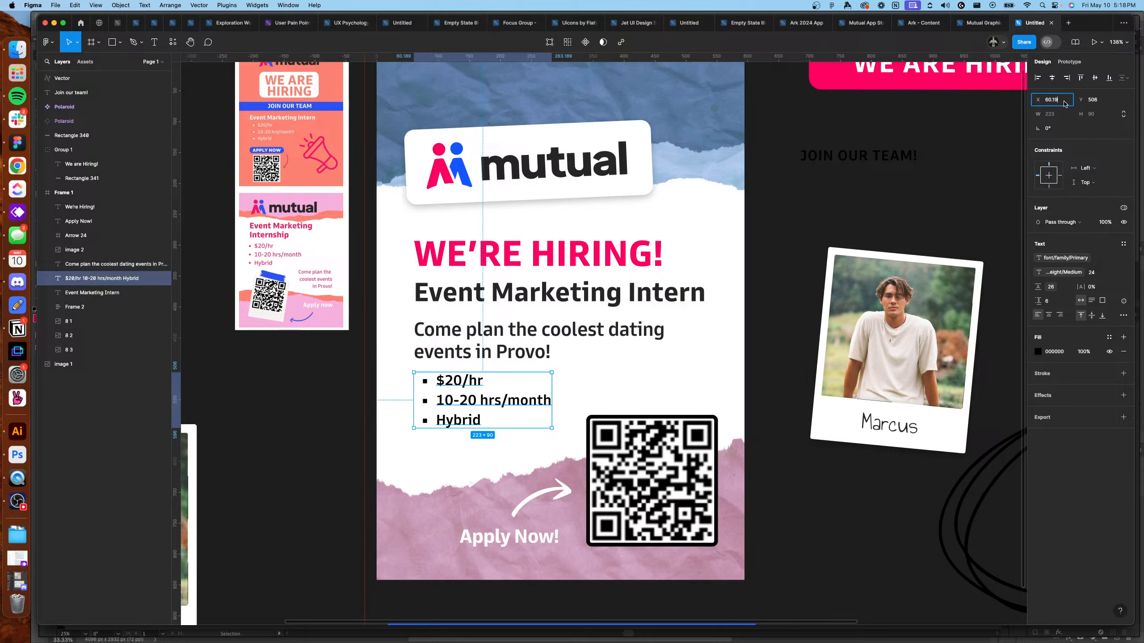
key("BackSpace")
key("Return")
Set the WE'RE HIRING! headline's Y position to 287 and its X position to 59.
left_click(845, 218)
left_click(567, 283)
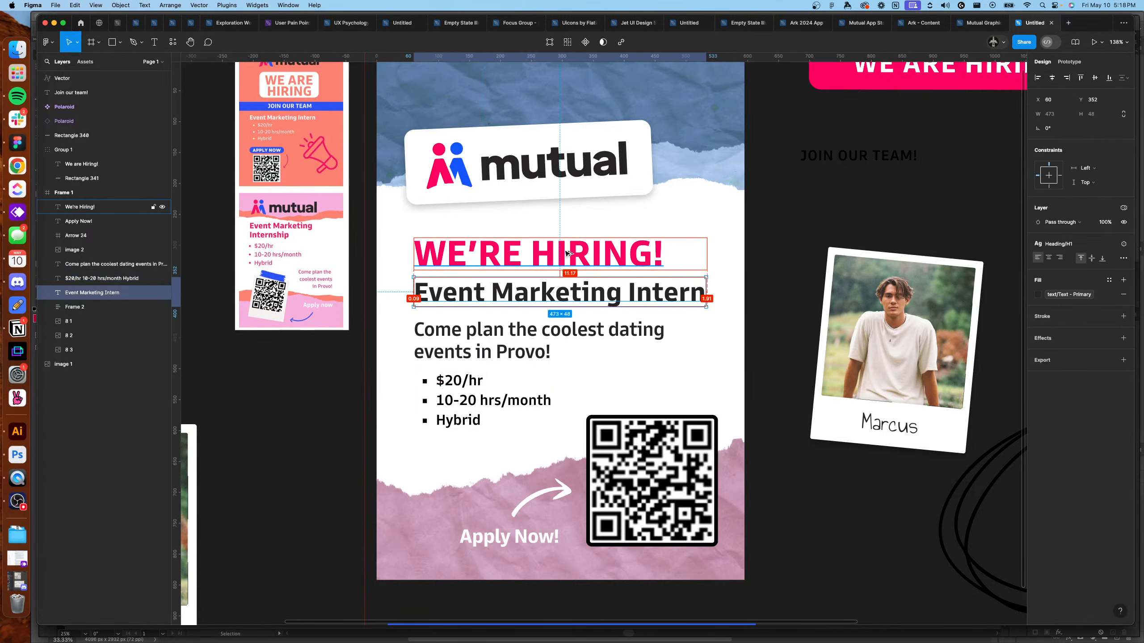
left_click(566, 255)
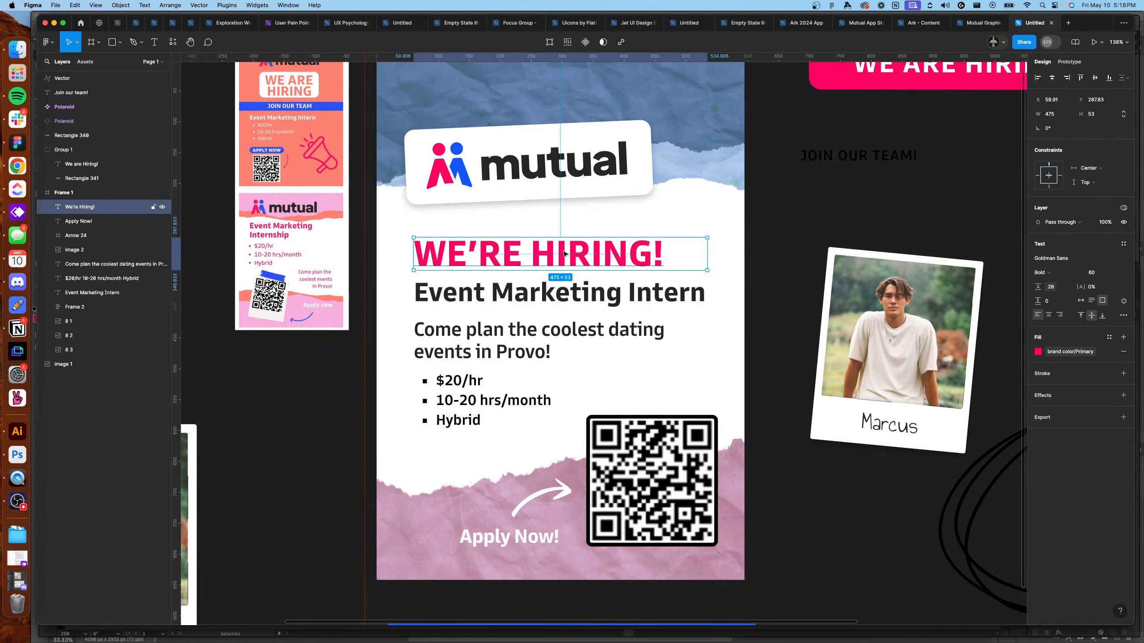
left_click(1107, 101)
type("287")
key("Return")
left_click(1057, 101)
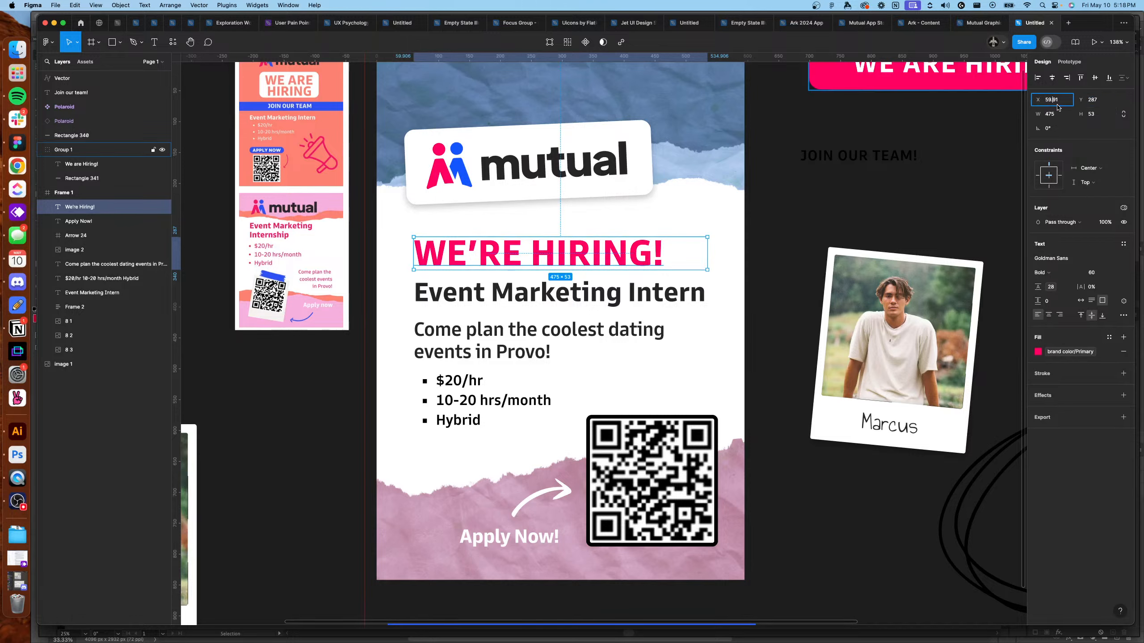
key("BackSpace")
key("BackSpace")
key("Return")
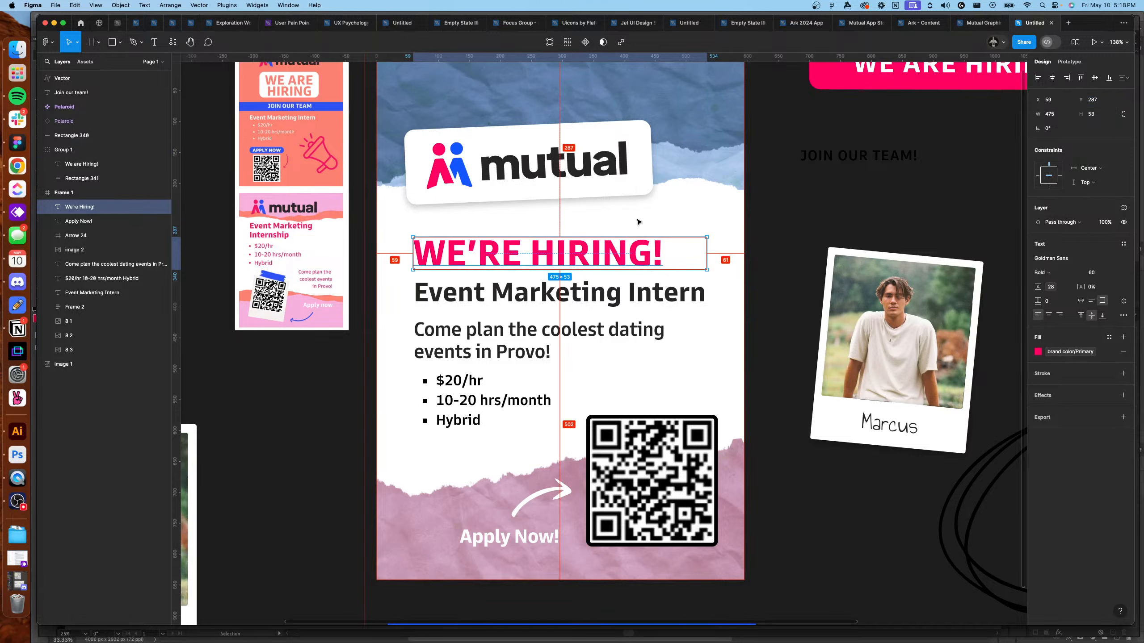
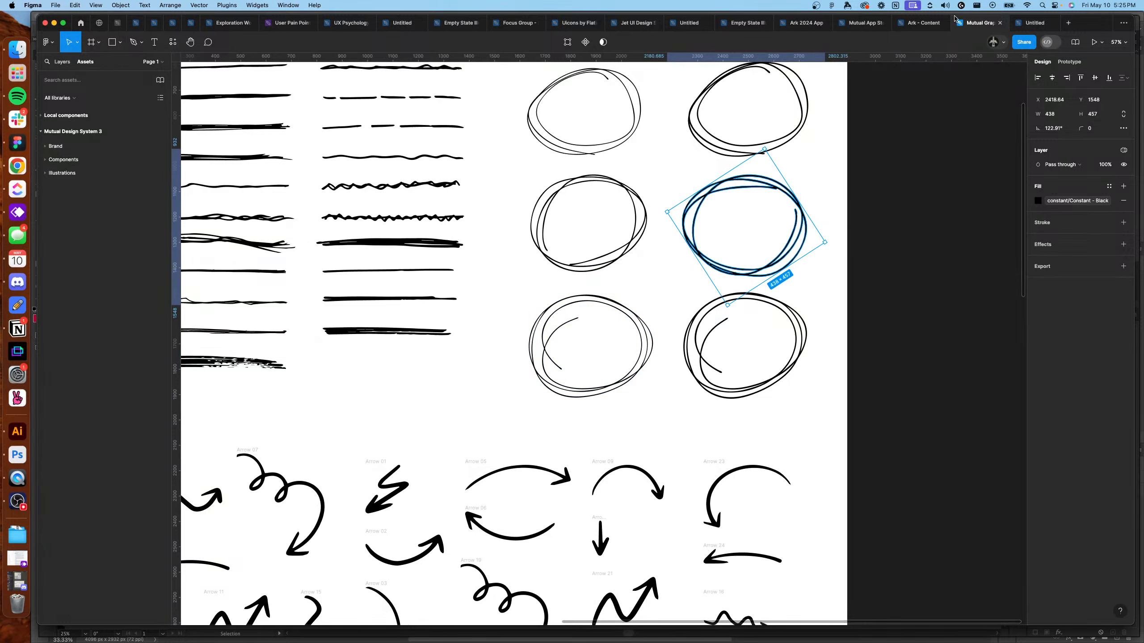
Switch to the Untitled poster file, rotate the white arrow to about -161.3°, and reposition it above Apply Now!
left_click(1036, 22)
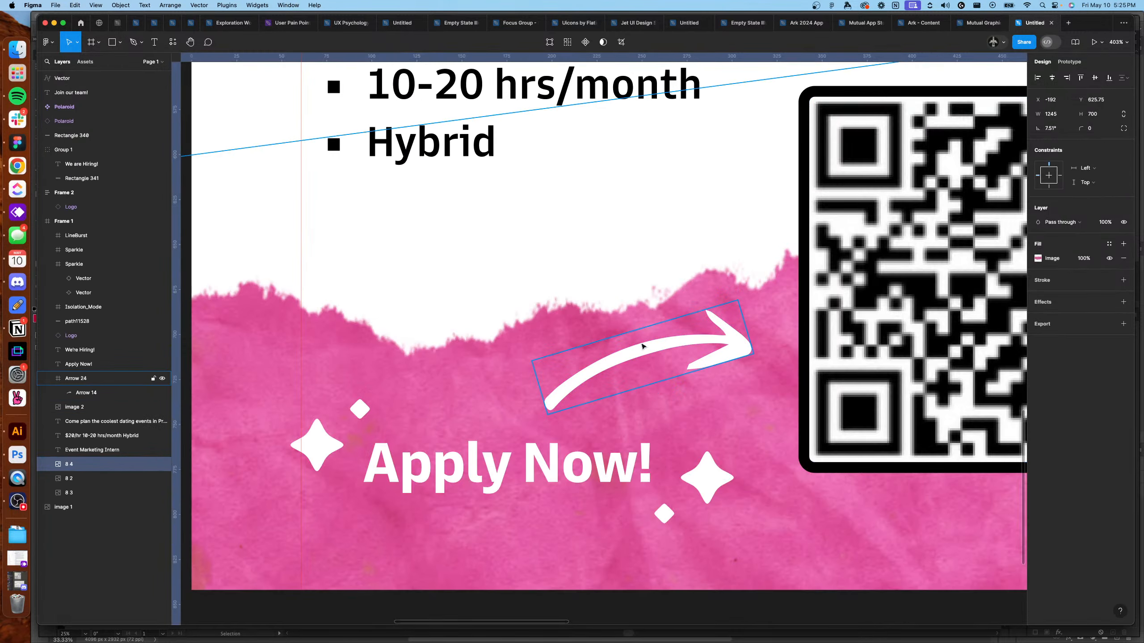
left_click_drag(643, 346, 679, 351)
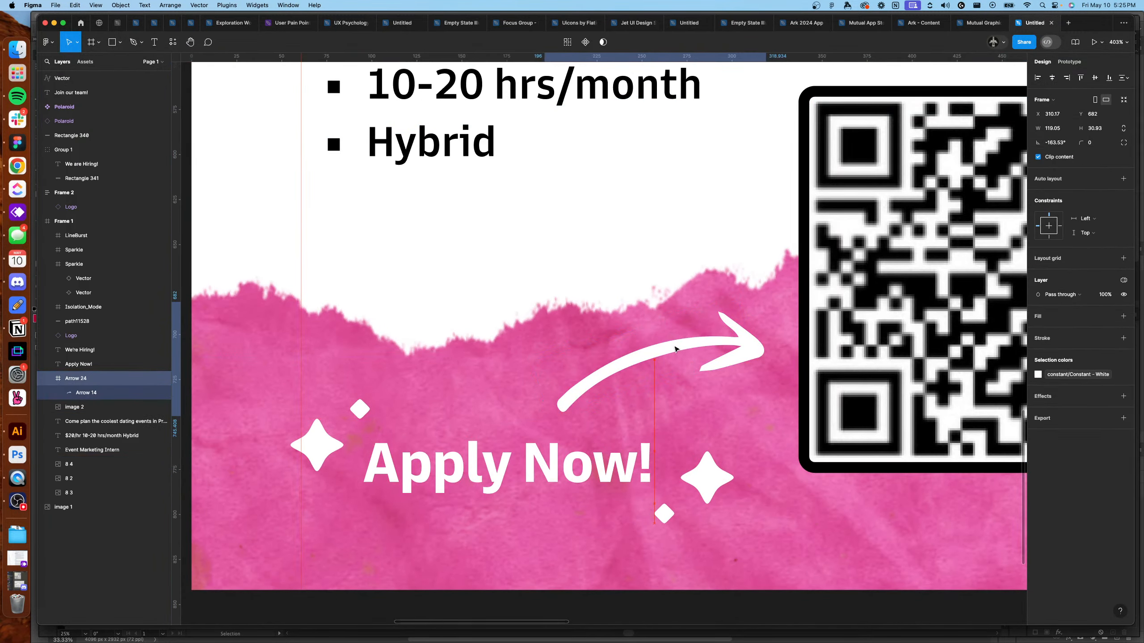
left_click_drag(751, 300, 747, 294)
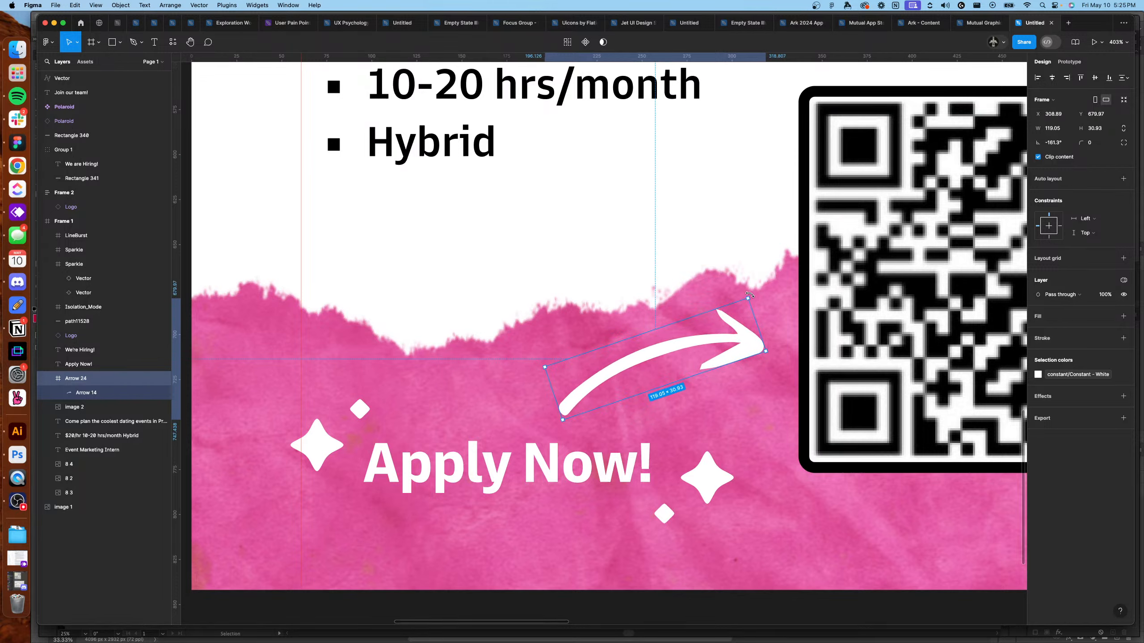
left_click_drag(731, 333, 695, 341)
Move the pink torn-paper background image up to Y 620.75.
left_click(511, 550)
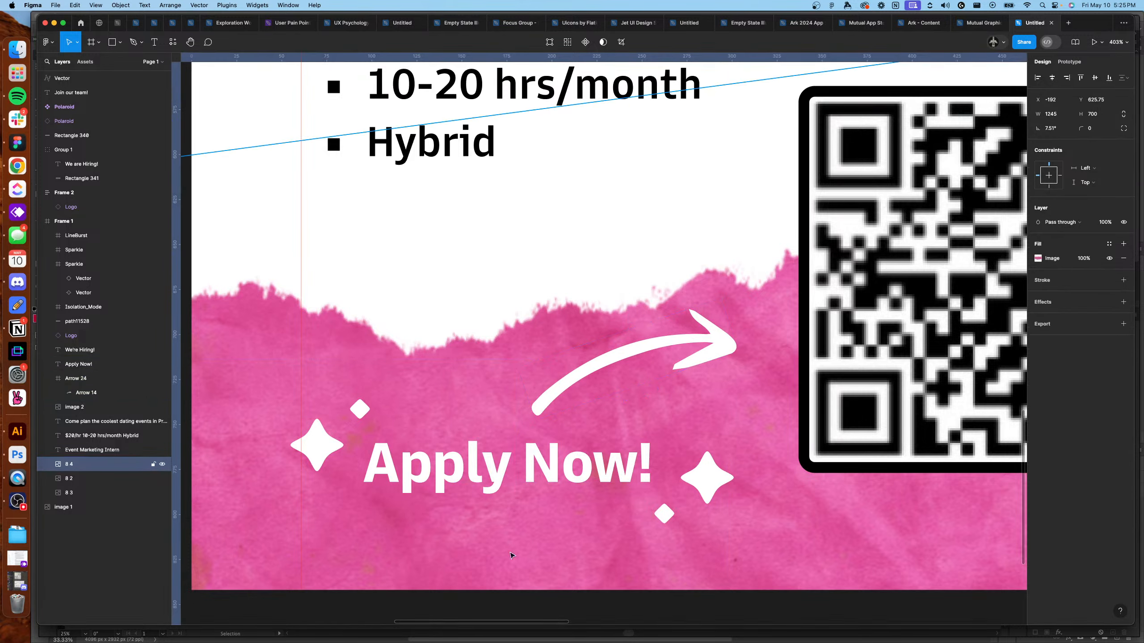
left_click_drag(510, 549, 512, 548)
scroll(542, 400, "down", 5)
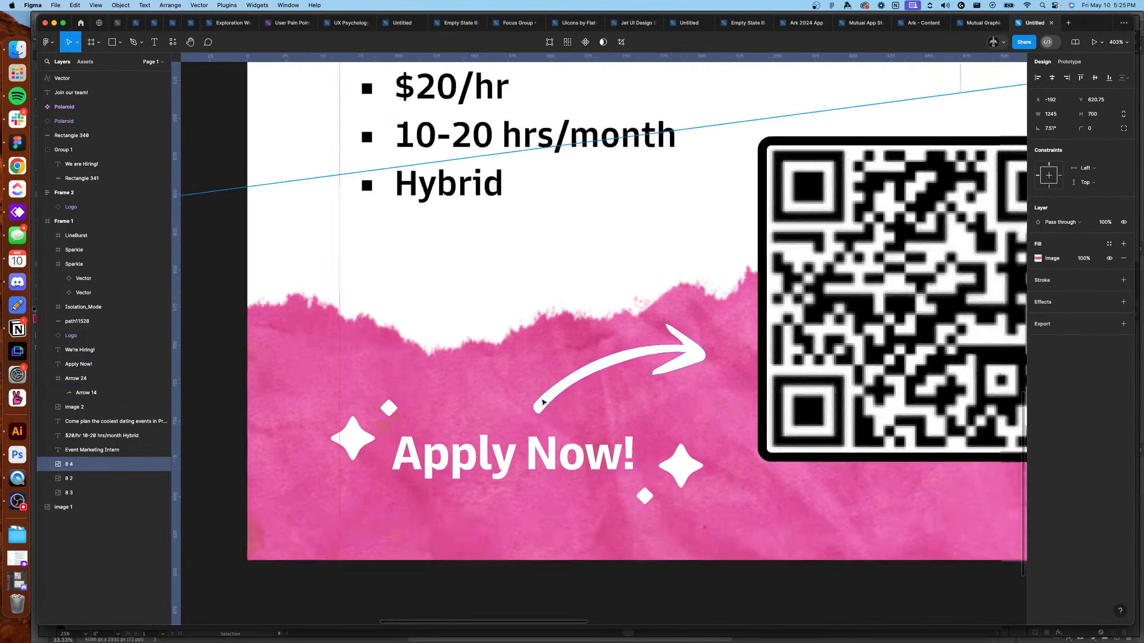
Paste the copied hand-drawn circle scribble over the poster.
left_click(279, 242)
scroll(284, 176, "down", 2)
left_click_drag(272, 131, 404, 393)
key("super+v")
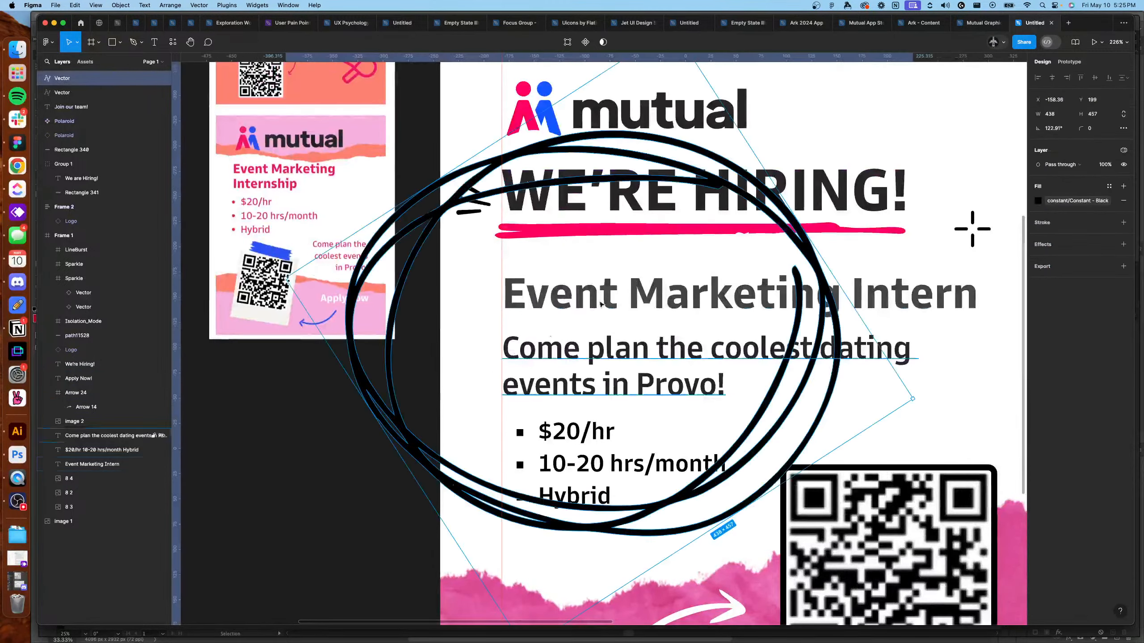
scroll(973, 228, "down", 4)
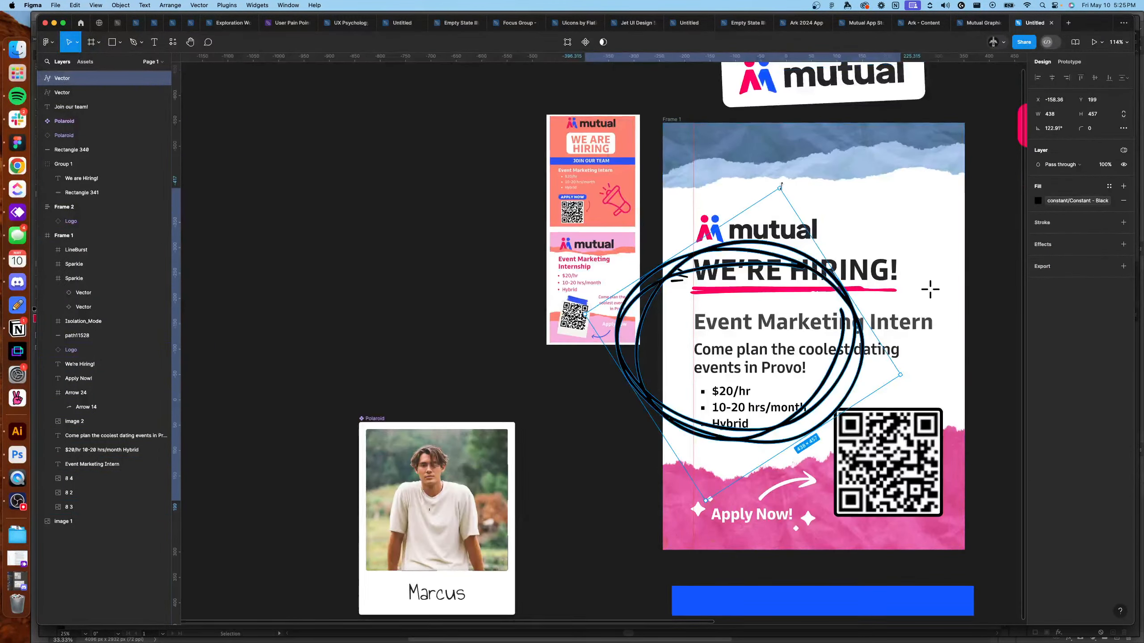
Reshape the circle scribble into an oval of about 178 × 481, rotated about 100°, around the WE'RE HIRING! headline.
left_click_drag(927, 288, 930, 289)
left_click_drag(897, 246, 938, 282)
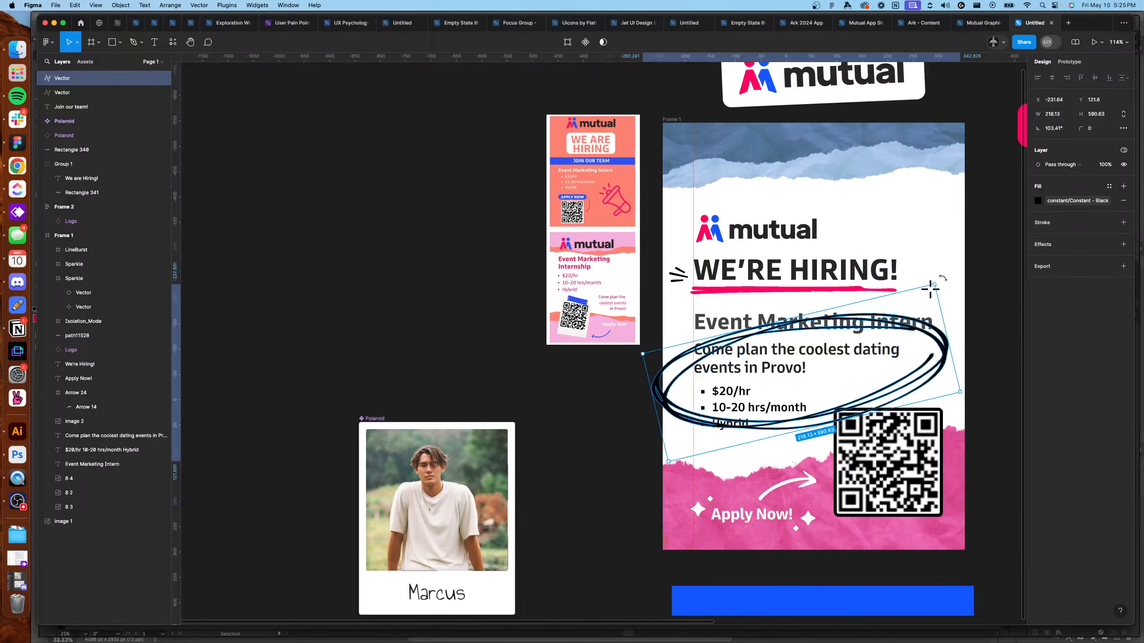
left_click_drag(891, 392, 885, 290)
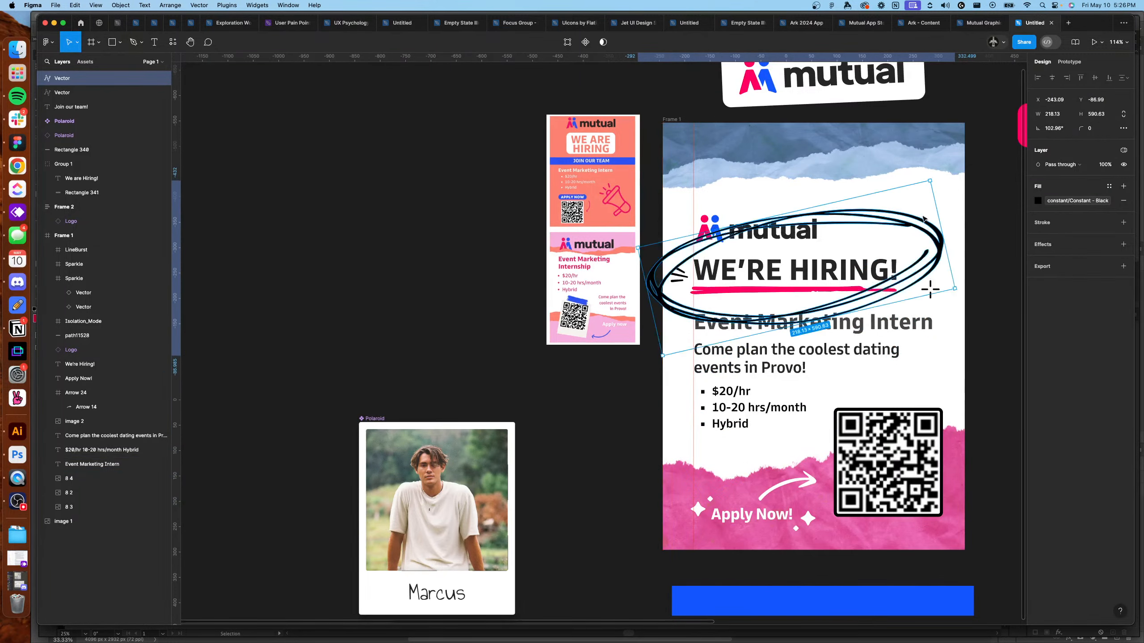
mouse_move(929, 180)
left_mouse_down()
mouse_move(894, 202)
mouse_move(896, 220)
mouse_move(877, 241)
left_mouse_up()
Set the oval scribble's fill to constant/Constant - Grey and send it backward two levels.
left_click(1084, 203)
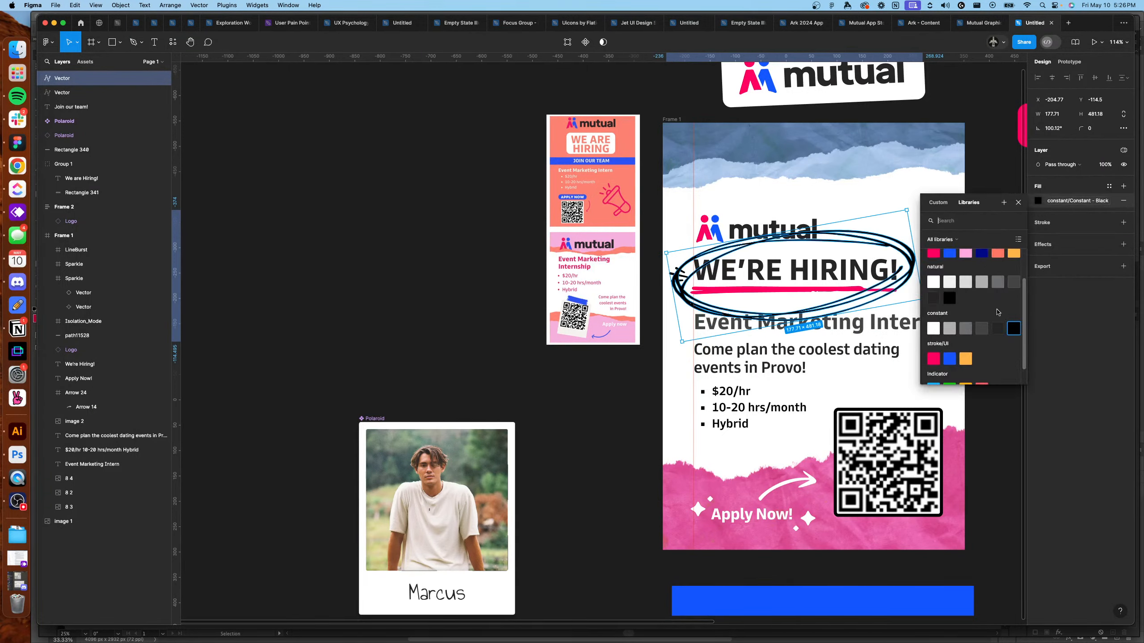
left_click(964, 329)
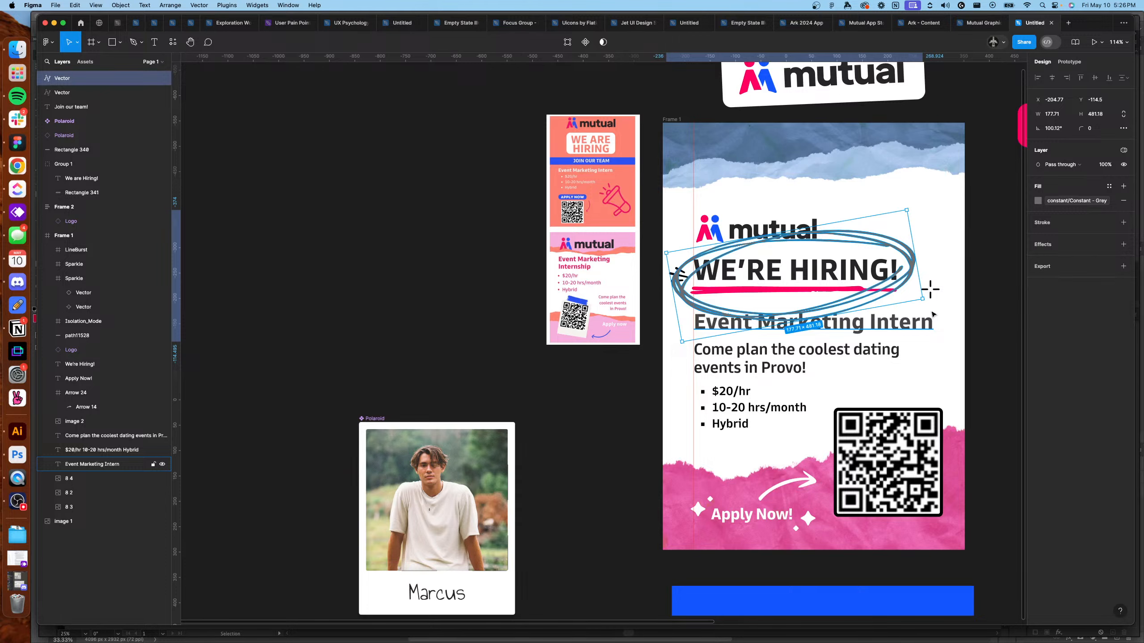
key("super+bracketleft")
key("super+bracketleft")
left_click(990, 319)
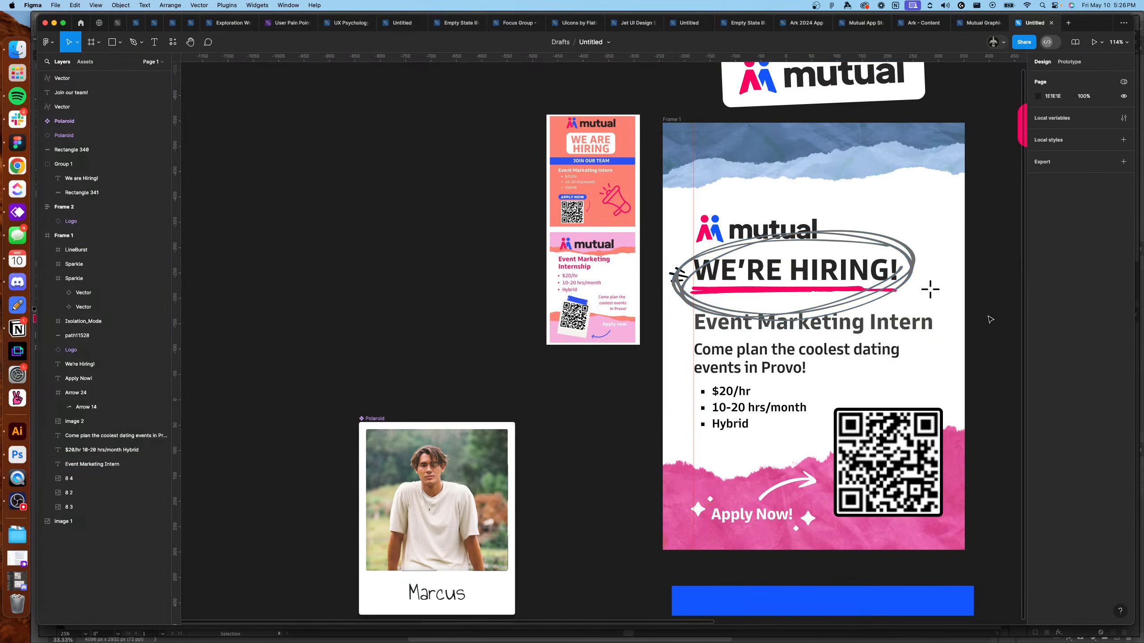
Try Constant - Light Grey on the oval scribble, then set its fill to natural/Grey - 50.
left_click_drag(1003, 285, 929, 315)
left_click(839, 300)
left_click(1086, 202)
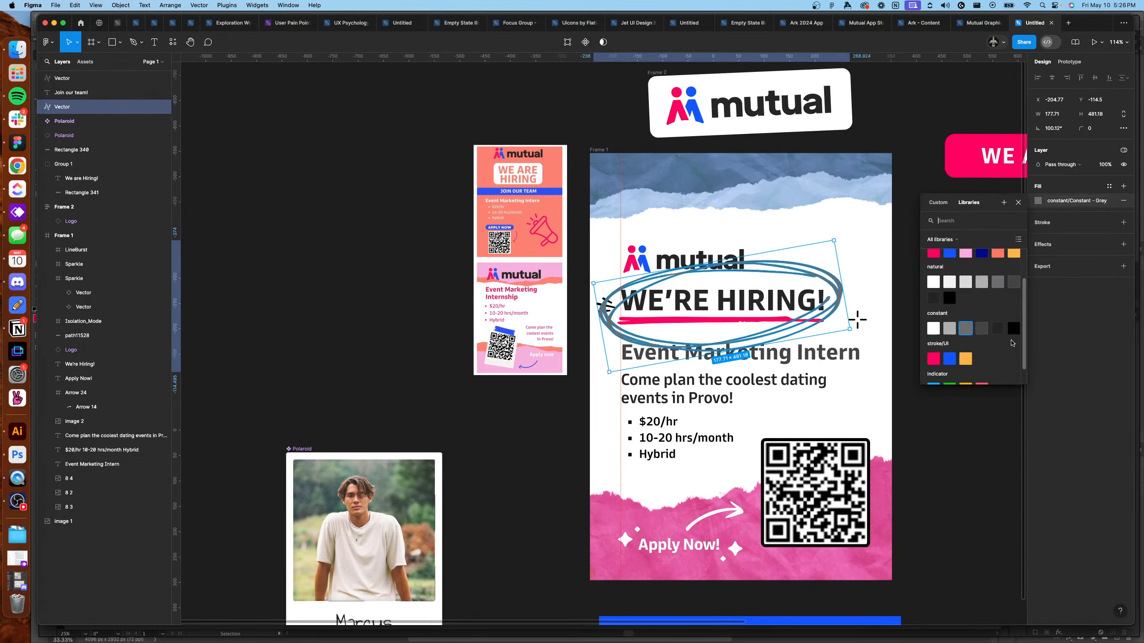
left_click(945, 329)
left_click(1046, 207)
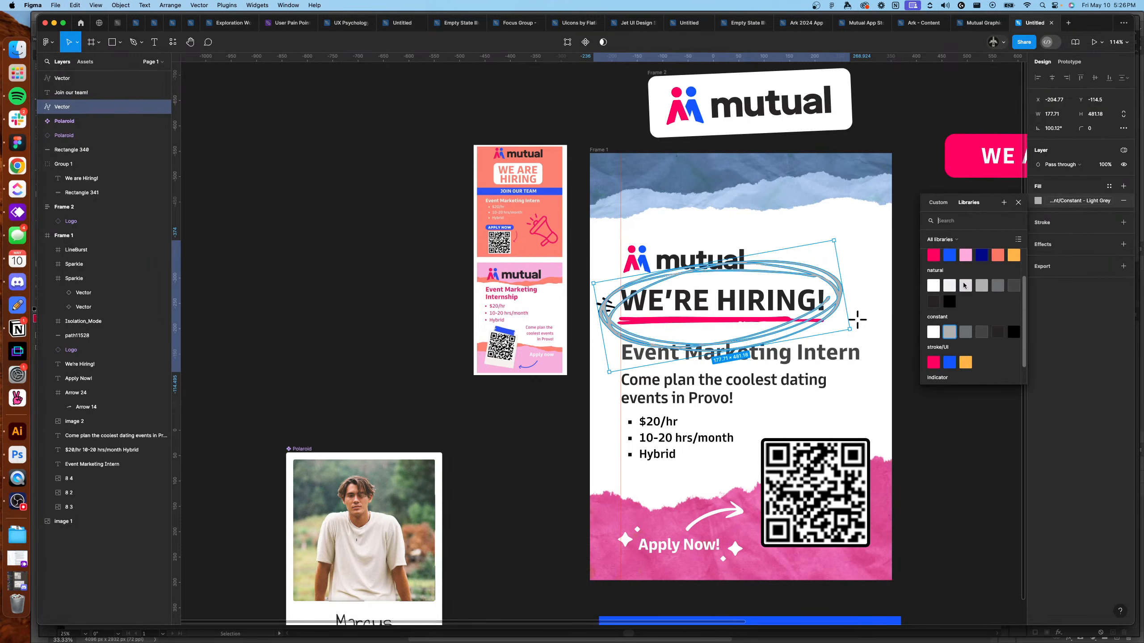
left_click(934, 286)
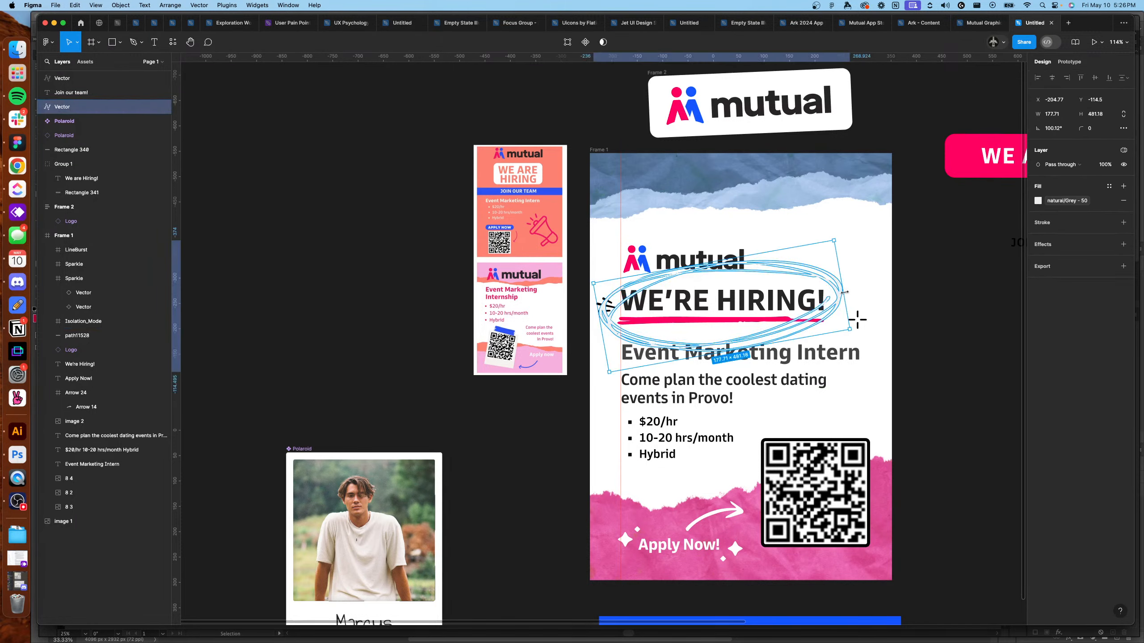
Send the oval scribble backward until it is beneath all other layers on the page.
key("super+bracketleft")
key("super+bracketleft")
key("super+bracketleft")
key("super+bracketleft")
key("super+bracketleft")
key("super+bracketleft")
key("super+bracketleft")
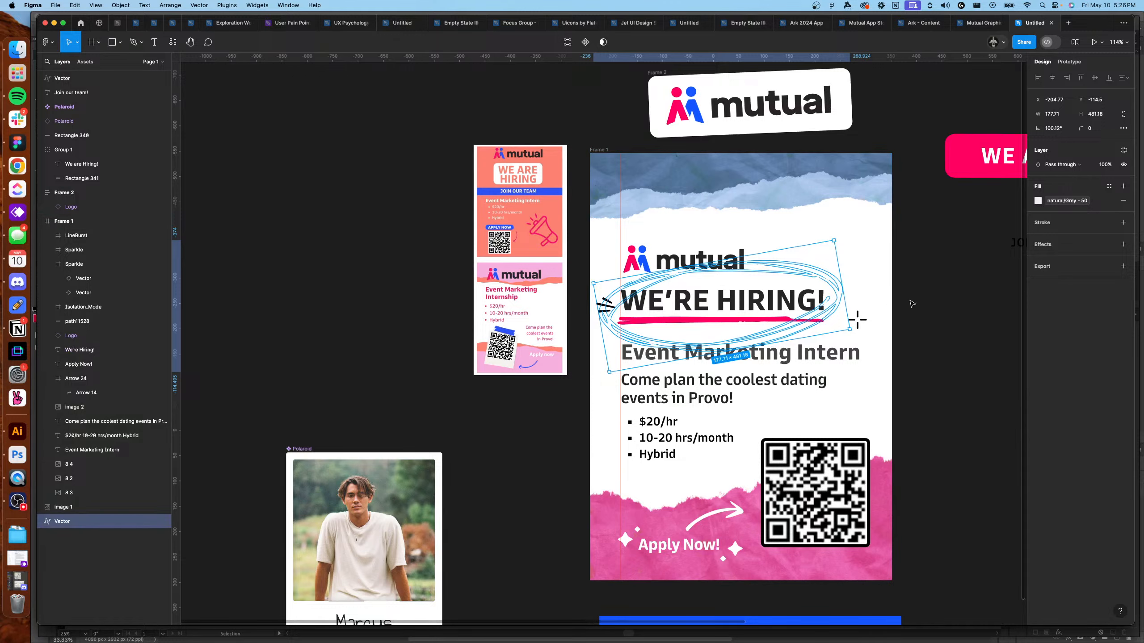
left_click(912, 304)
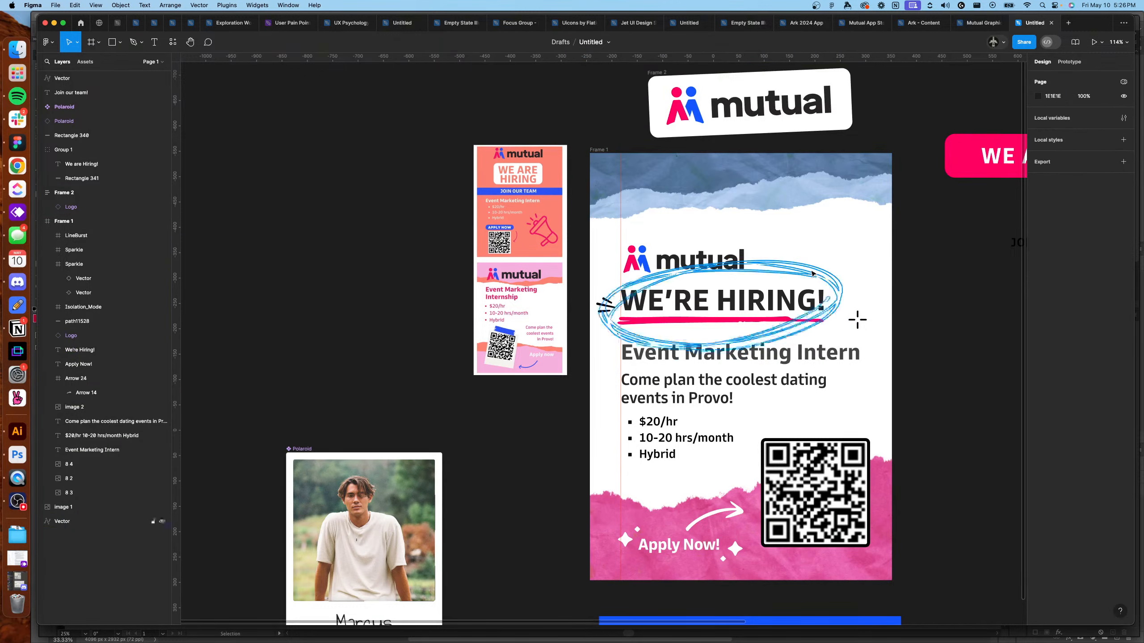
Bring the oval scribble forward two levels so it sits above the Frame 1 layer.
left_click(816, 273)
key("super+bracketright")
key("super+bracketright")
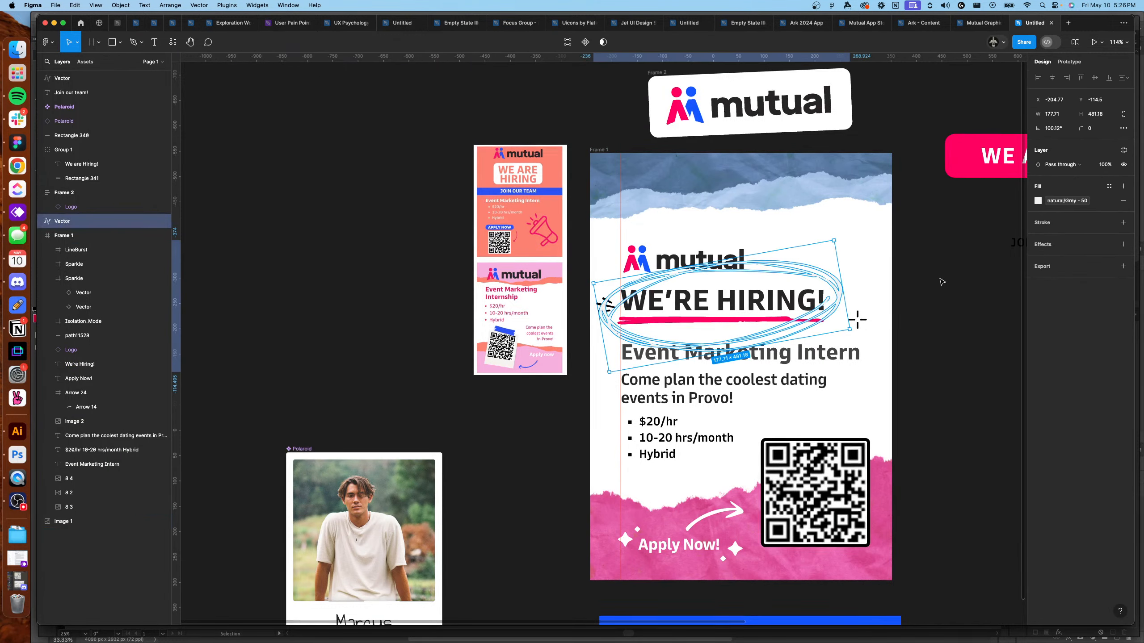
left_click(942, 283)
Send the oval scribble back behind the poster frame and shift it horizontally to about X -180.
scroll(916, 289, "up", 5)
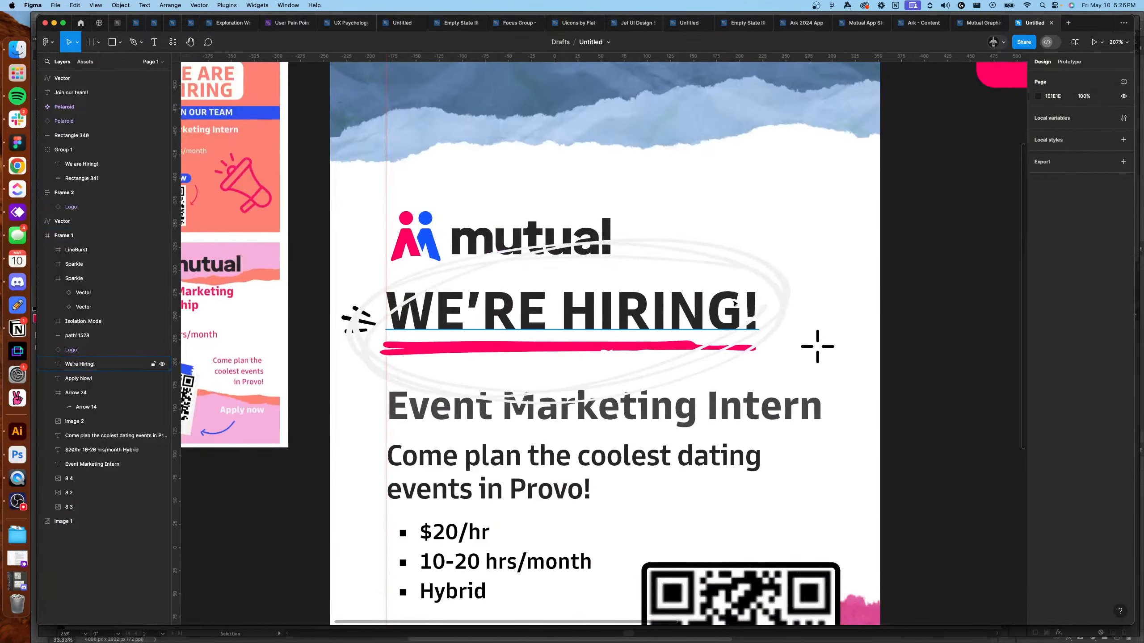
left_click(751, 274)
key("super+bracketleft")
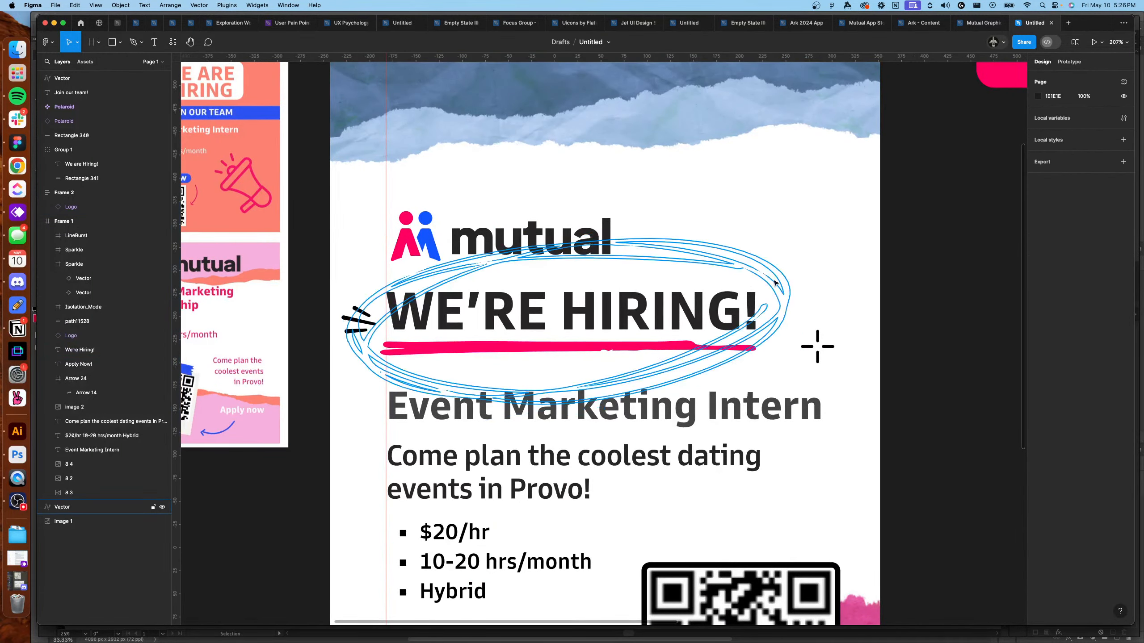
left_click_drag(447, 353, 470, 355)
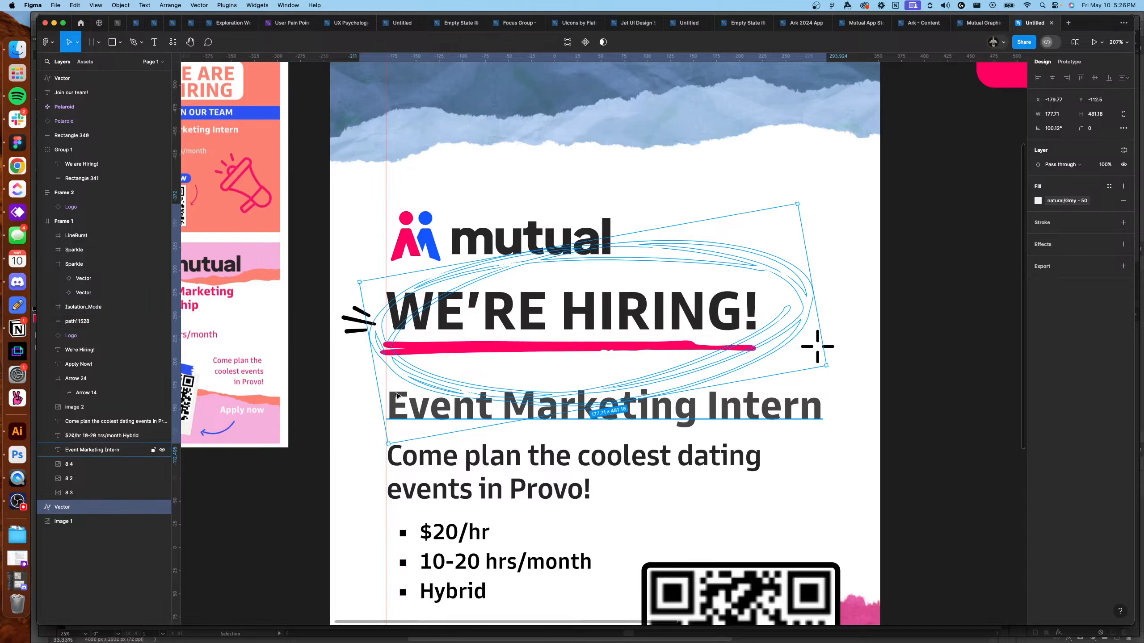
scroll(390, 371, "down", 4)
left_click(343, 155)
left_click_drag(351, 151, 365, 162)
key("super+z")
key("super+z")
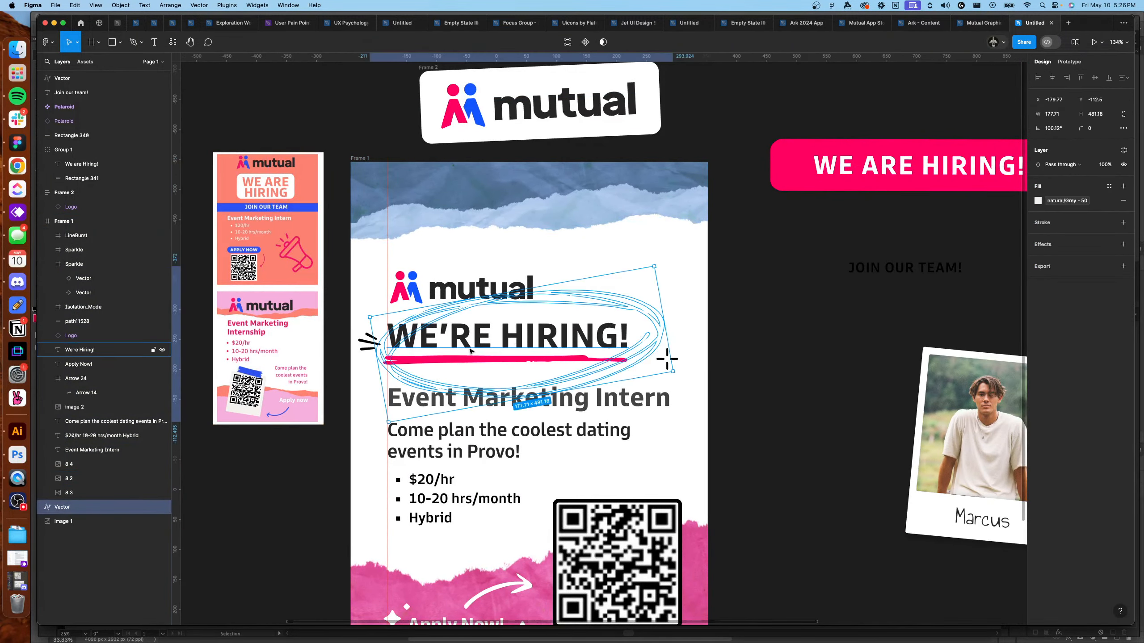
Cut the oval scribble and paste it inside Frame 1, around the WE'RE HIRING! headline.
key("Escape")
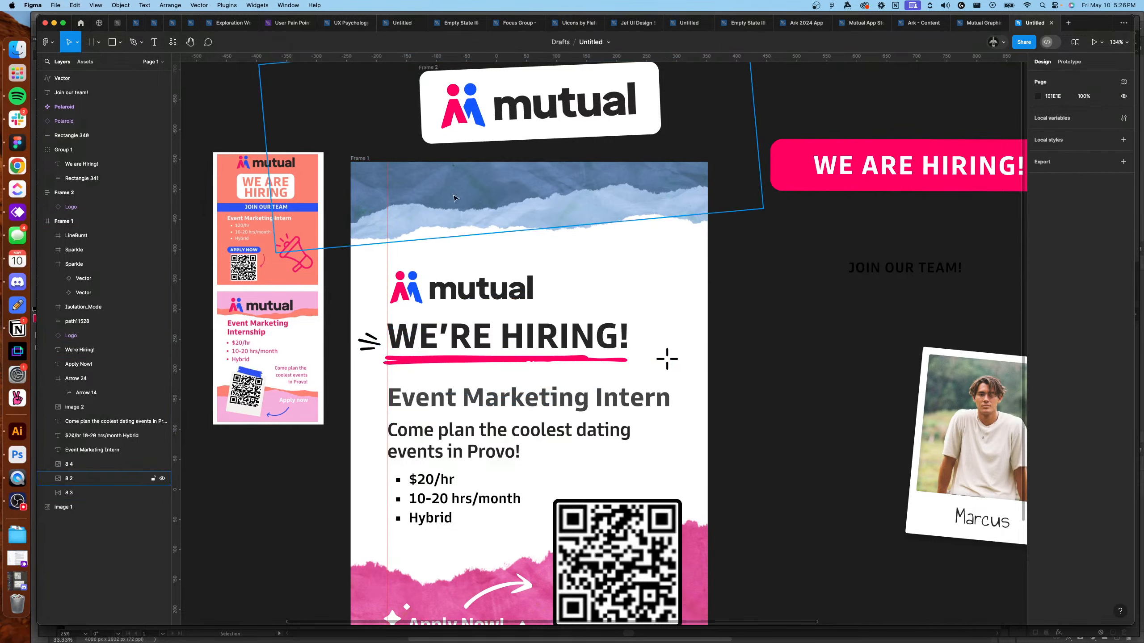
left_click(363, 163)
left_click(661, 331)
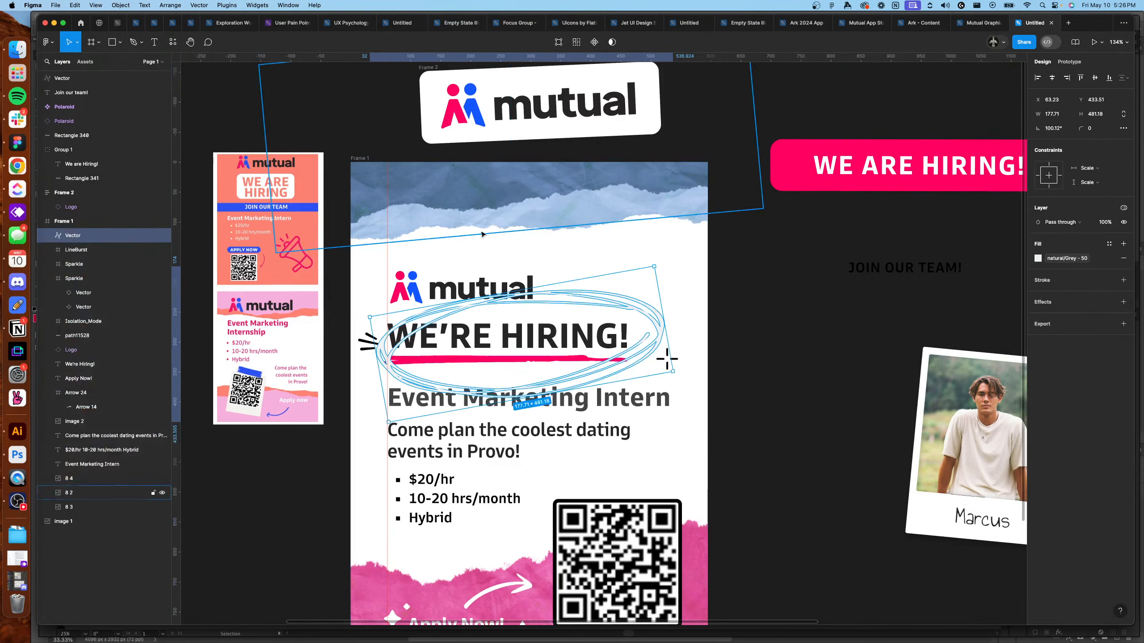
Send the oval scribble backward within Frame 1 until it is below the text and the 8 3 paper image.
key("super+[")
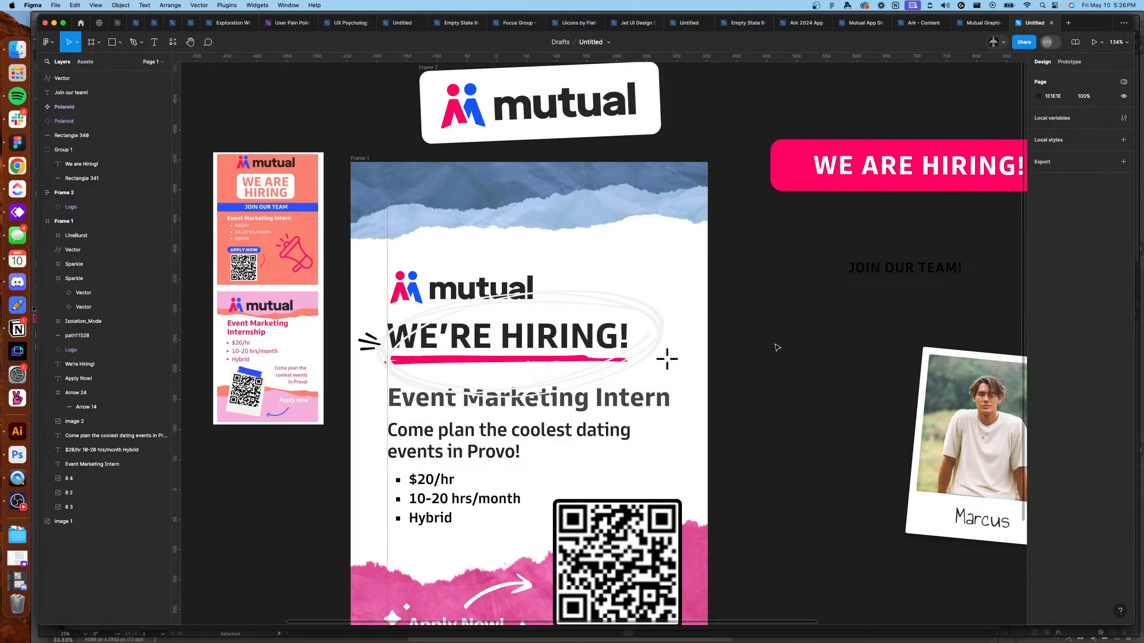
key("super+[")
key("super+[")
key("super+[")
key("super+[")
key("super+[")
key("super+[")
key("super+[")
key("super+[")
key("super+[")
key("super+[")
key("super+[")
key("super+[")
key("super+[")
key("super+[")
key("super+[")
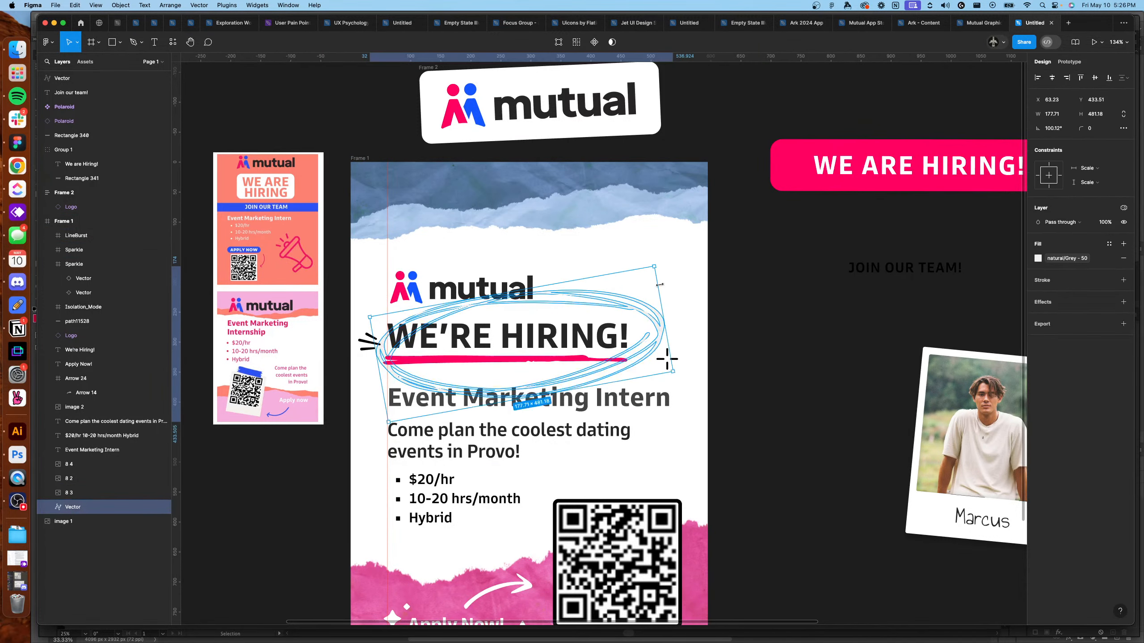
Rotate the oval scribble to about 96.5° and resize it to about 144 × 510 so it encircles the headline.
left_click_drag(658, 262, 663, 270)
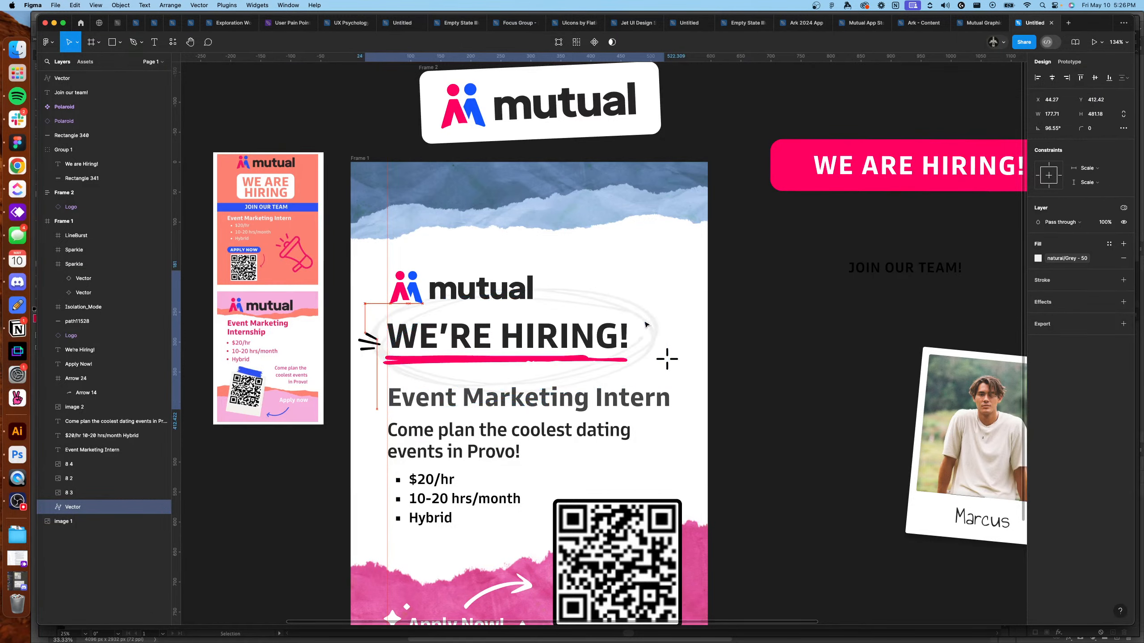
left_click_drag(647, 326, 647, 325)
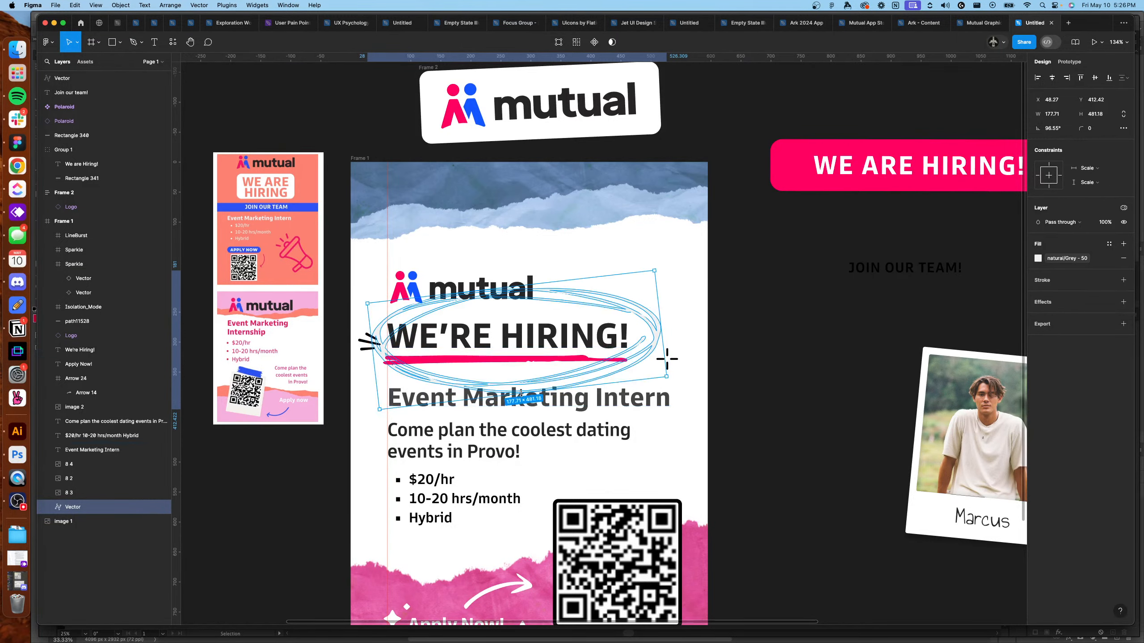
left_click_drag(521, 394, 518, 368)
left_click_drag(618, 300, 654, 282)
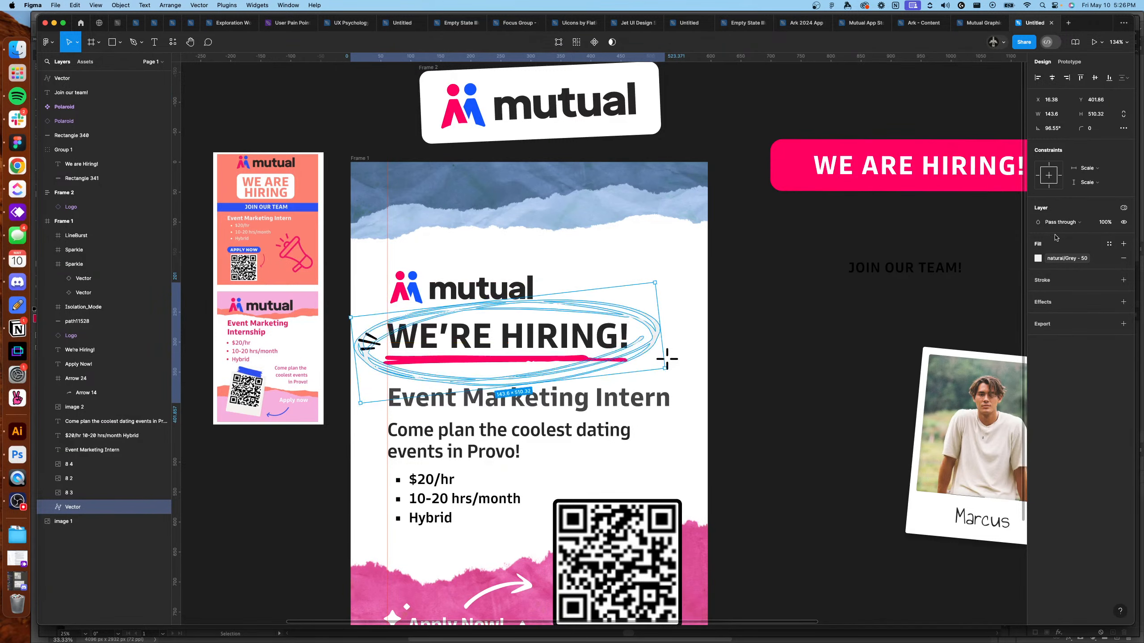
Set the oval scribble's fill to natural/Grey - 100.
left_click(1038, 258)
left_click(964, 381)
left_click(906, 376)
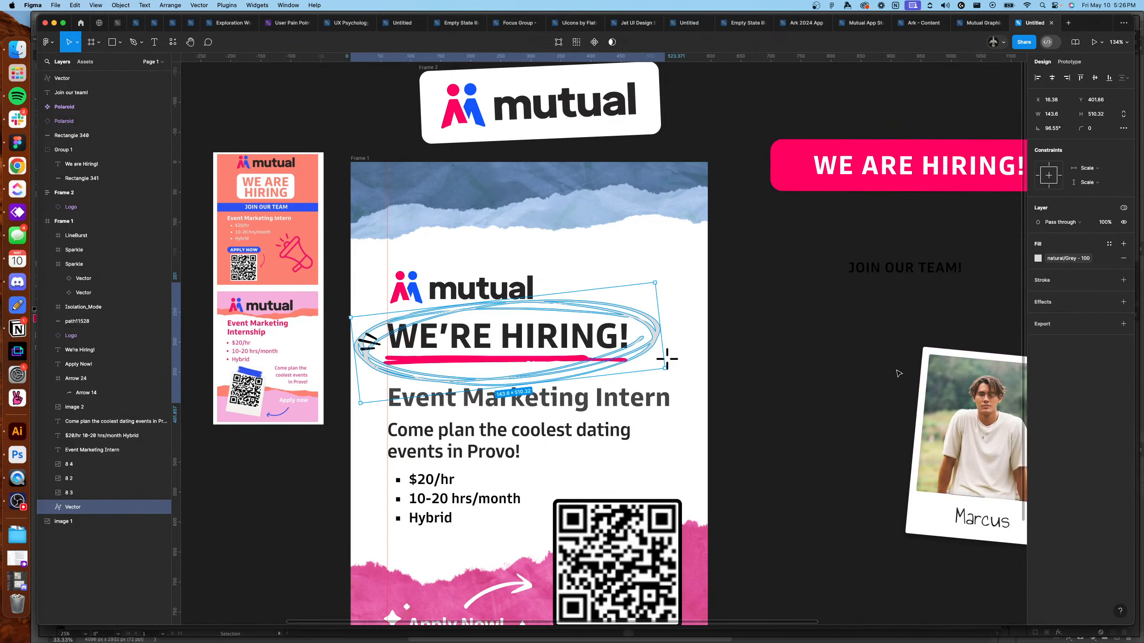
Detach the oval scribble's colour style, set its fill to pale pink E9BCC1, and nudge it up to Y 395.86.
left_click(1108, 258)
left_click(1038, 258)
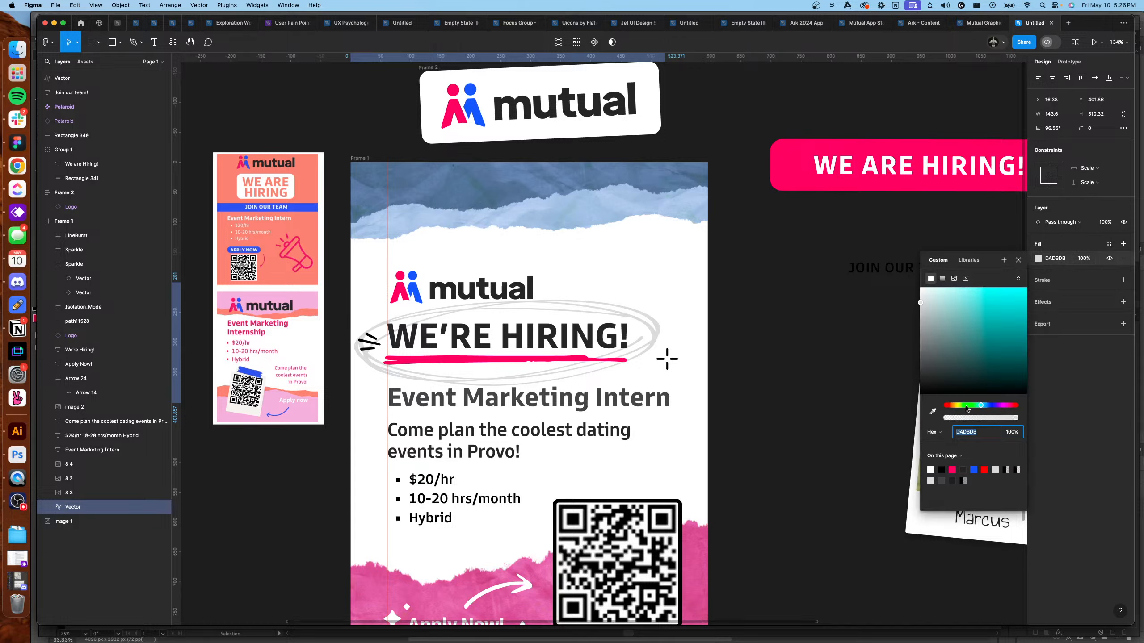
left_click(941, 297)
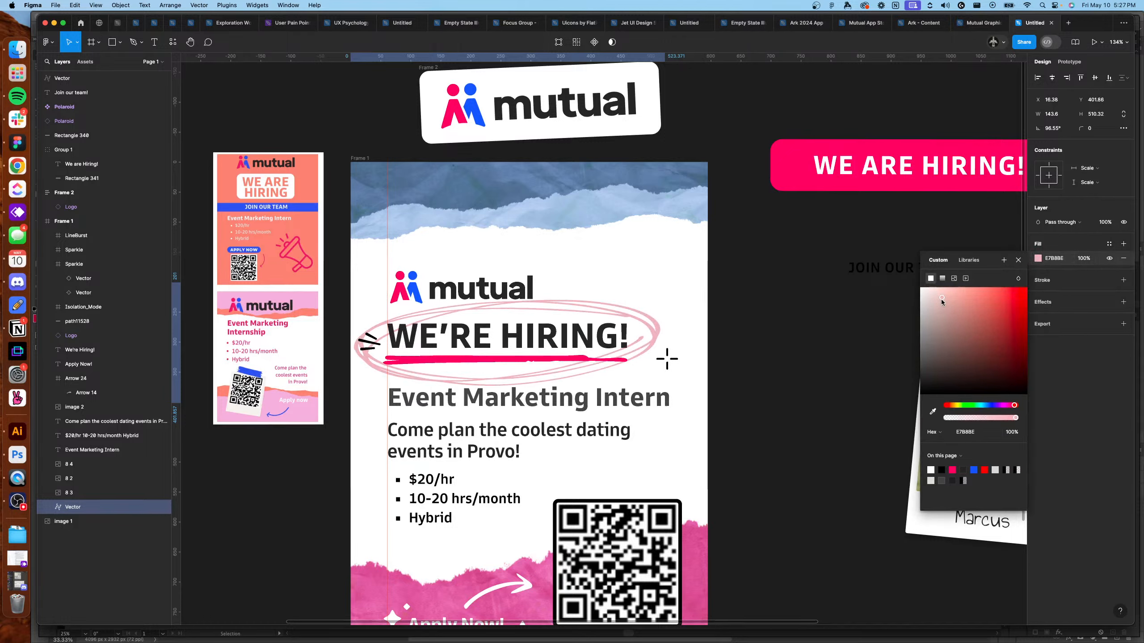
left_click(804, 297)
left_click_drag(649, 323, 649, 322)
left_click(776, 337)
scroll(779, 340, "left", 1)
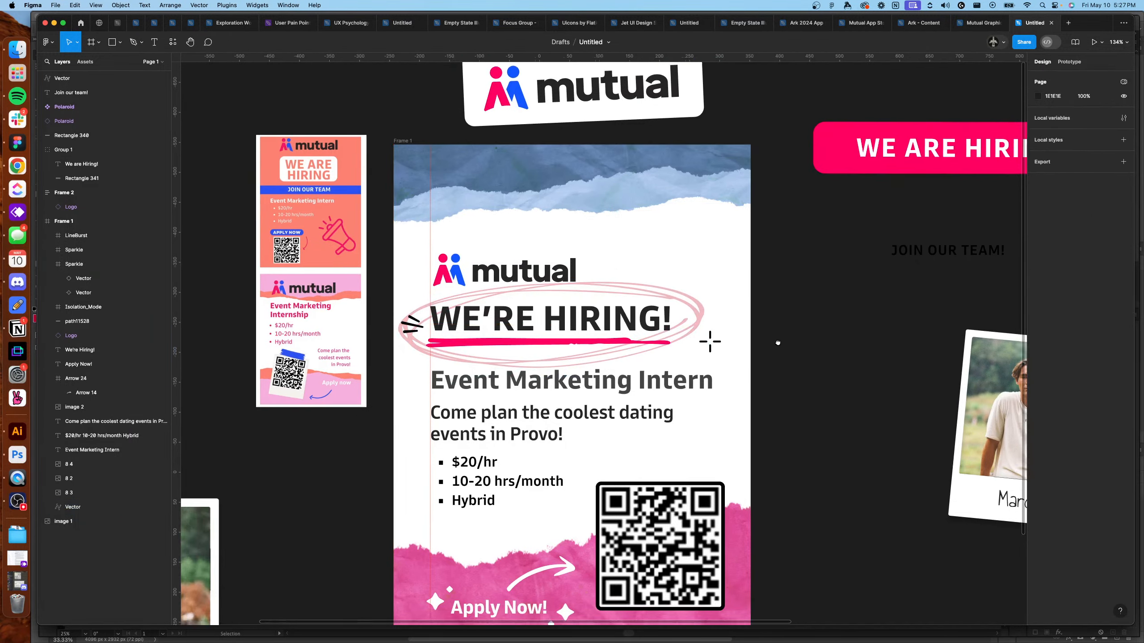
Move the line burst up beside the mutual logo, to about X 11, Y 180.
scroll(739, 318, "up", 2)
scroll(738, 318, "down", 1)
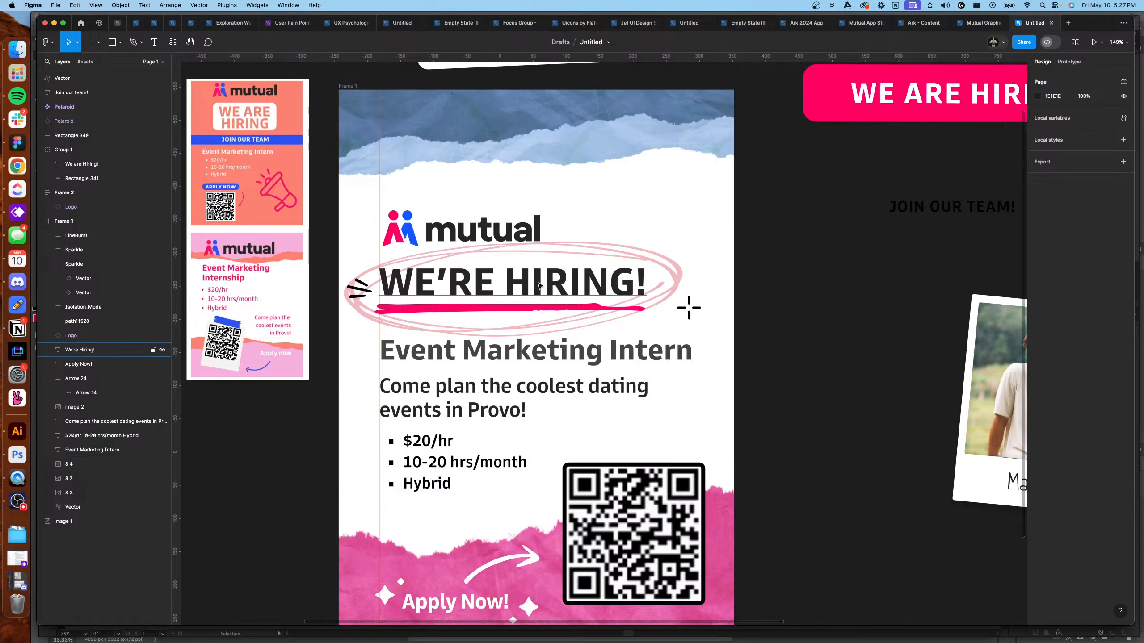
left_click(365, 292)
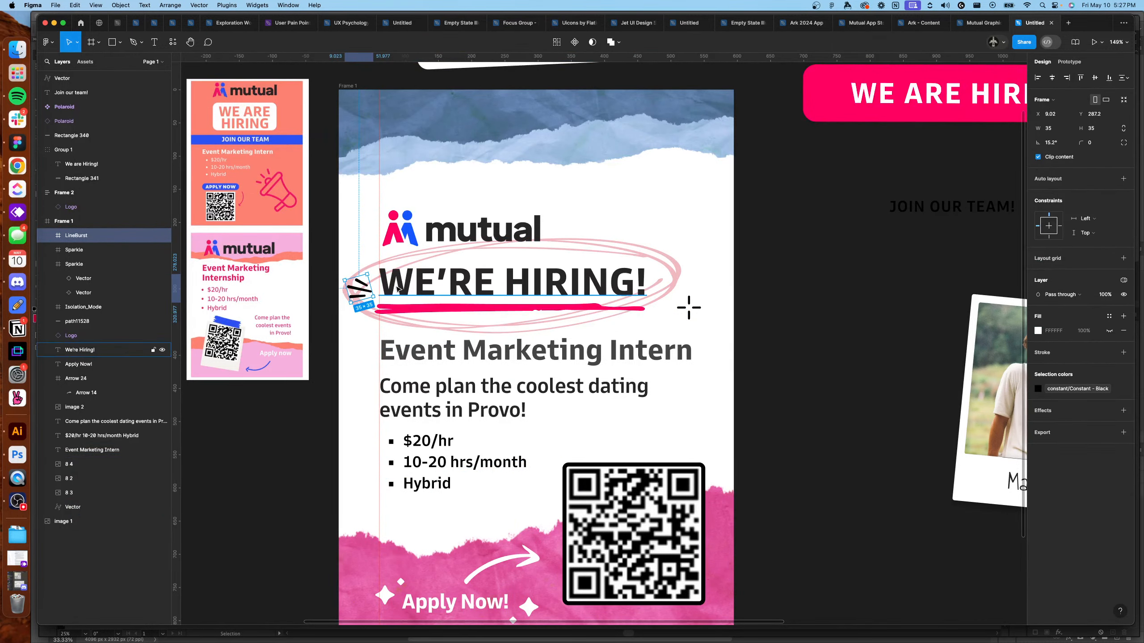
left_click_drag(362, 293, 364, 222)
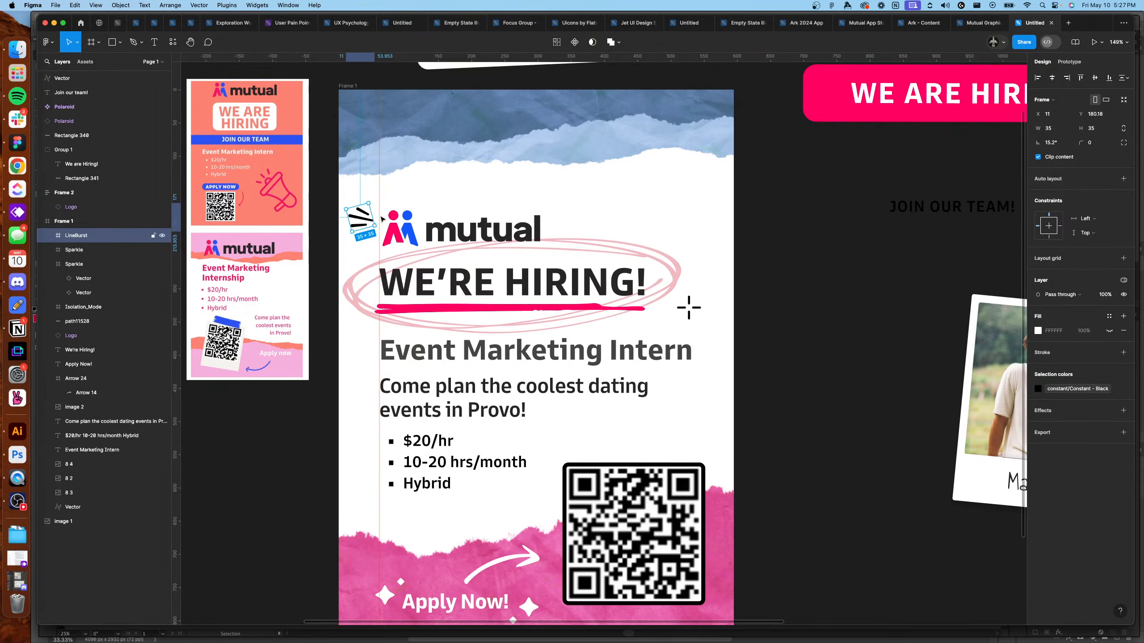
Scale both Apply Now! sparkles down to 38 × 34 and space them evenly around the text, the left one at X 57, Y 737.
scroll(540, 451, "down", 3)
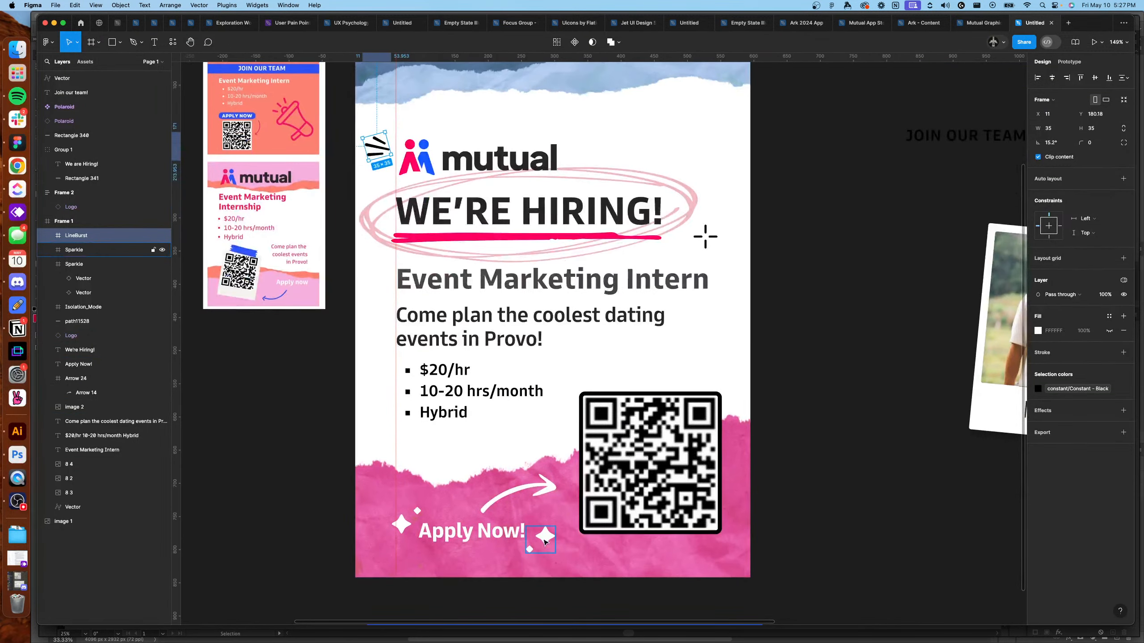
left_click(545, 540)
left_click(404, 524, "shift")
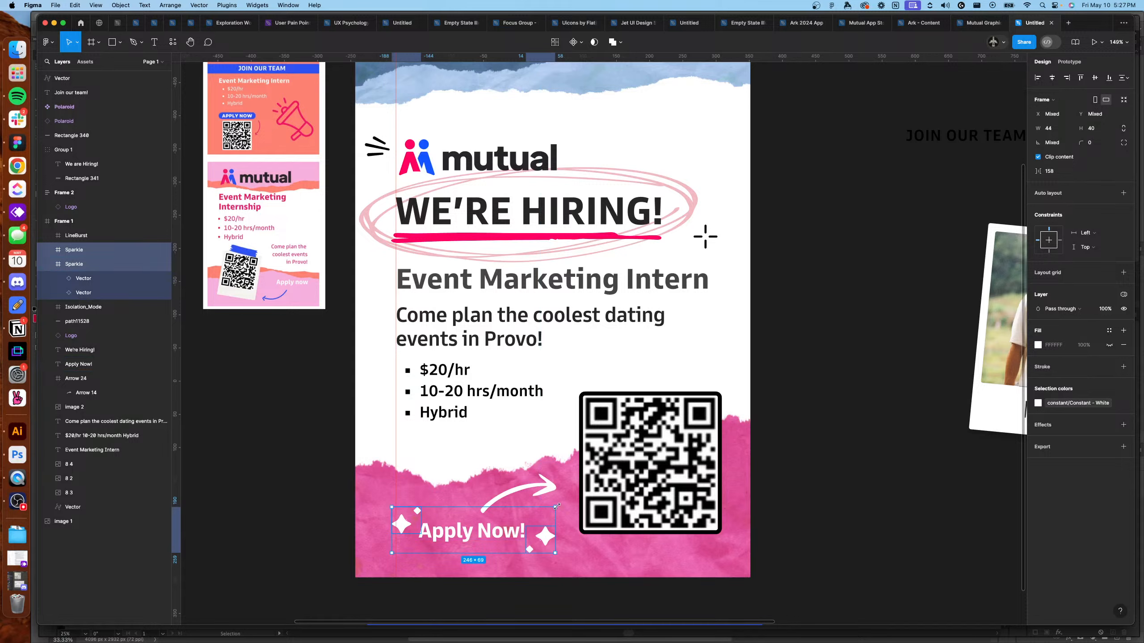
left_click_drag(557, 506, 545, 510)
key("Escape")
left_click(542, 542)
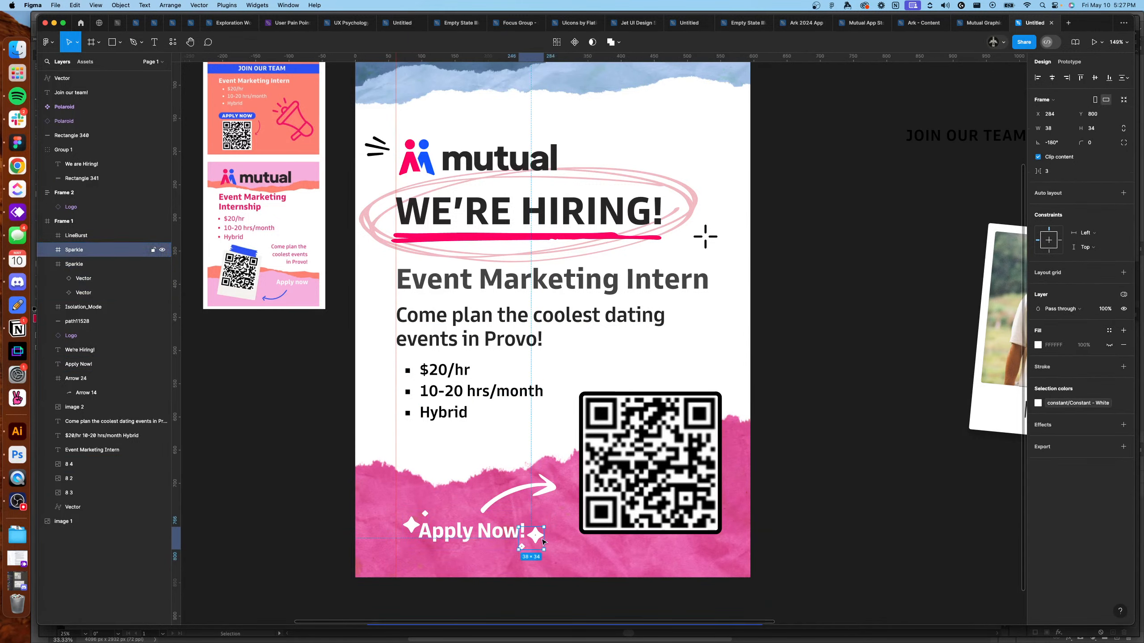
left_click_drag(419, 529, 409, 527)
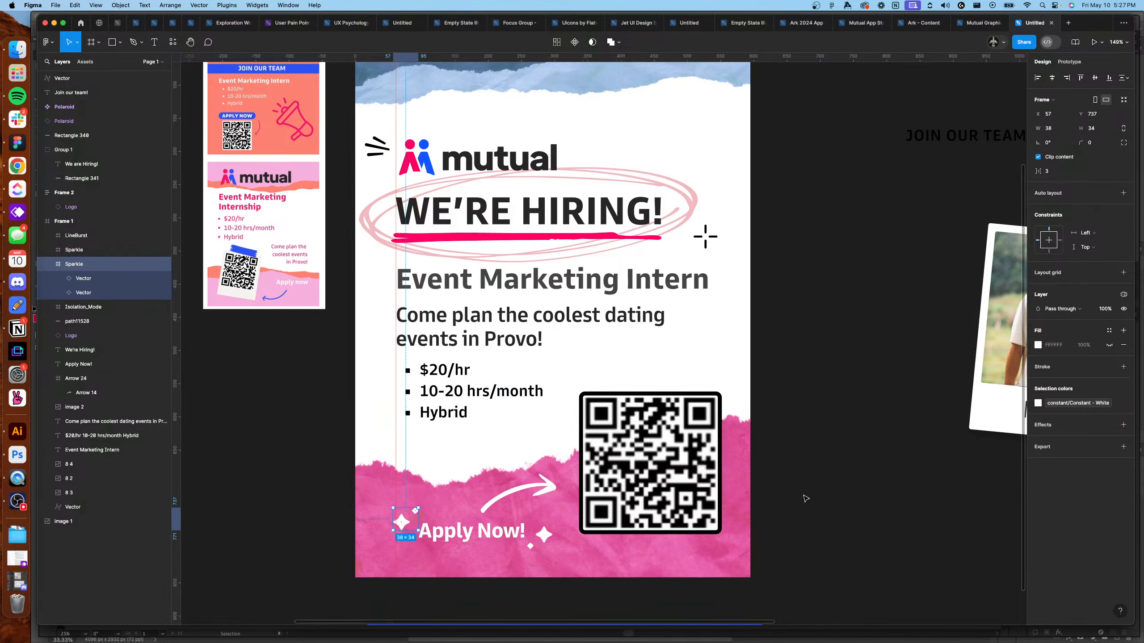
left_click(805, 498)
Set the Event Marketing Intern title's fill to natural/Grey - 900.
scroll(805, 498, "up", 2)
left_click(446, 413)
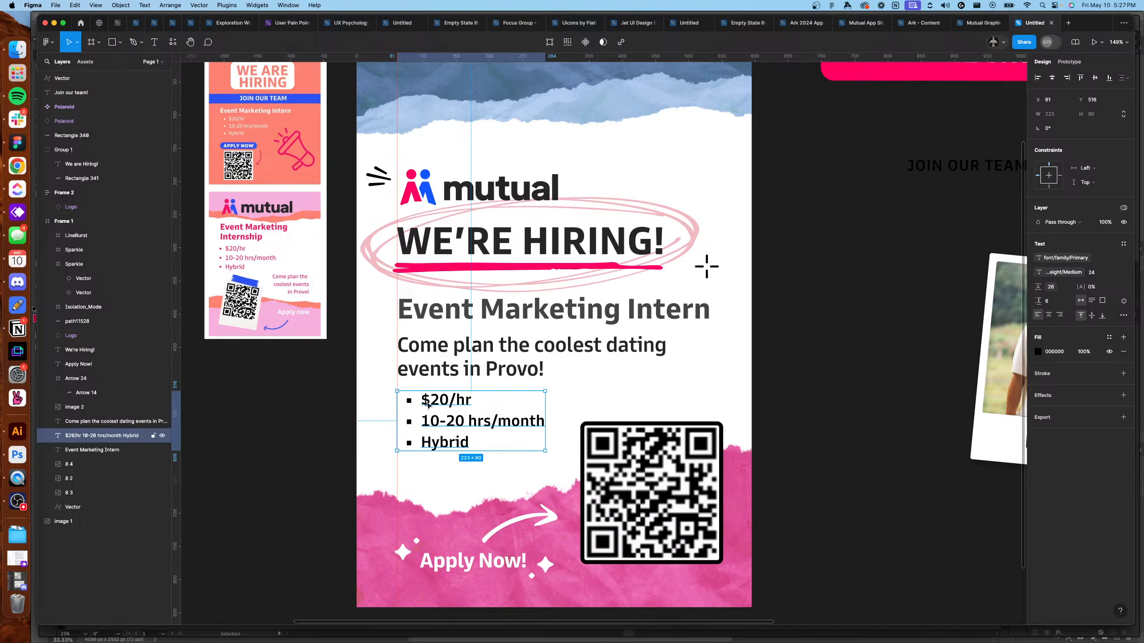
scroll(633, 347, "up", 3)
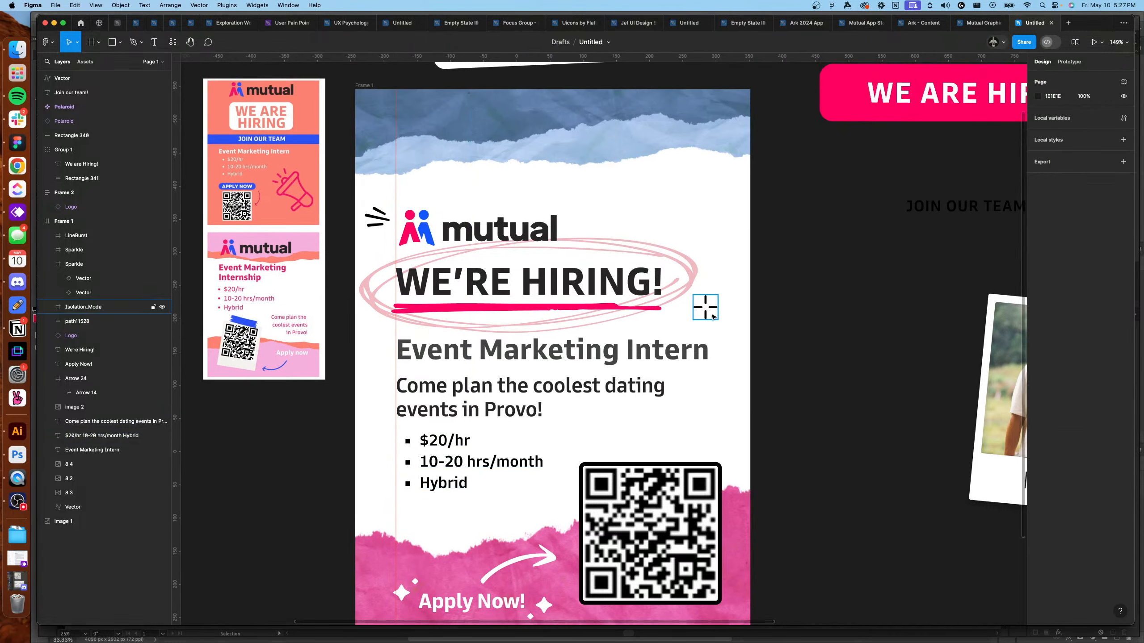
left_click(633, 347)
left_click(1079, 296)
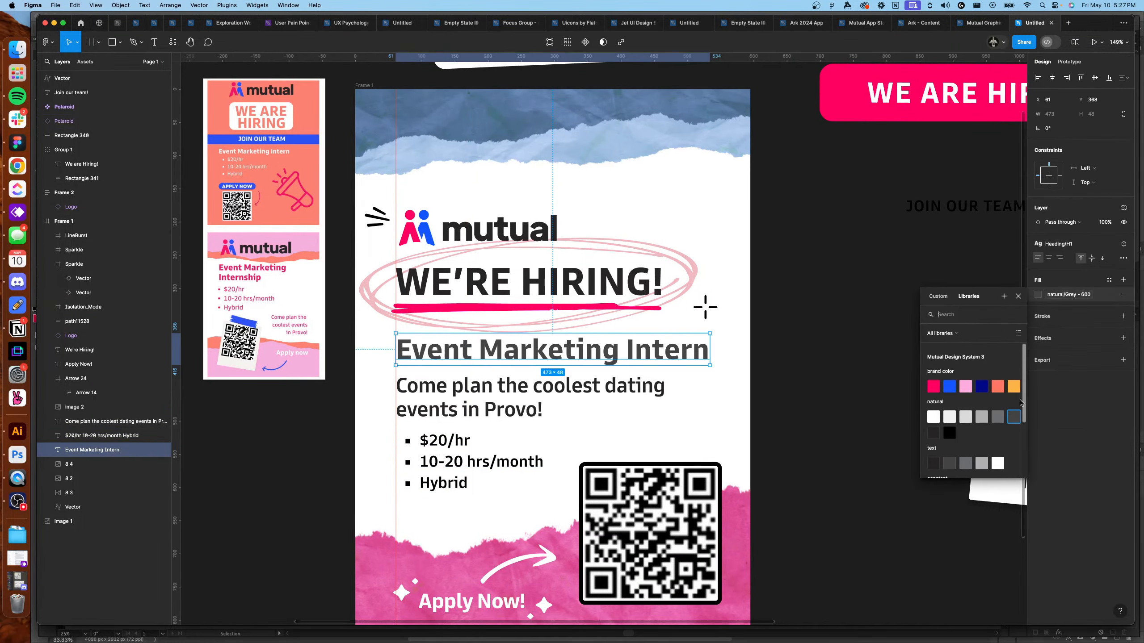
left_click(933, 433)
left_click(845, 396)
Check the gap between title and description, and nudge the title, description and bullet list down together by 4 px.
left_click(600, 408)
key("alt")
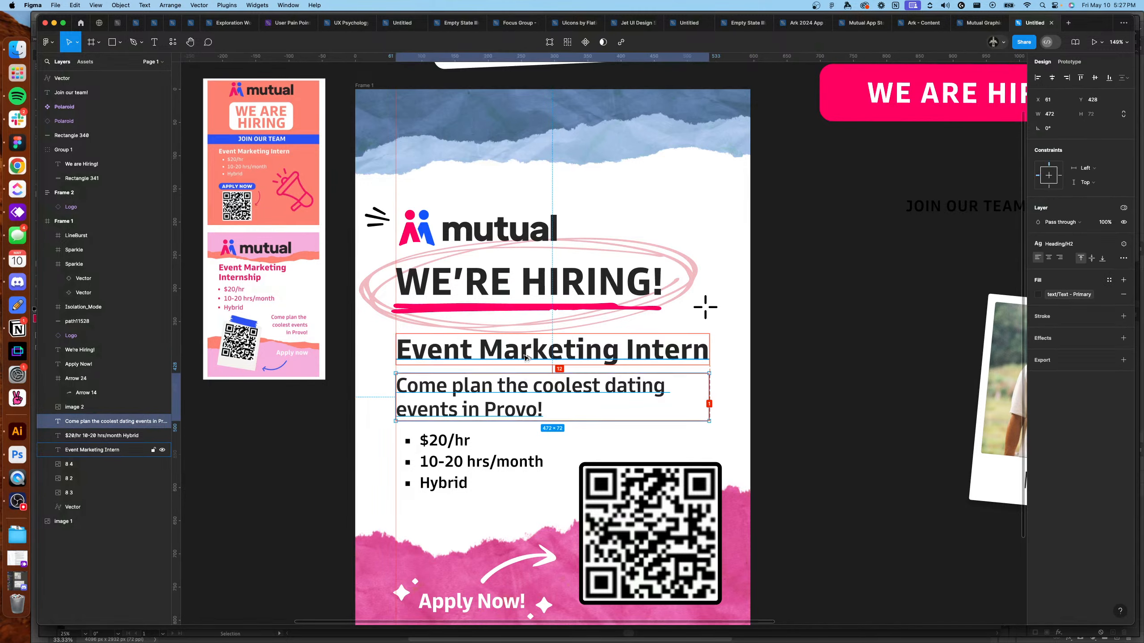
left_click(806, 395)
left_click(578, 355)
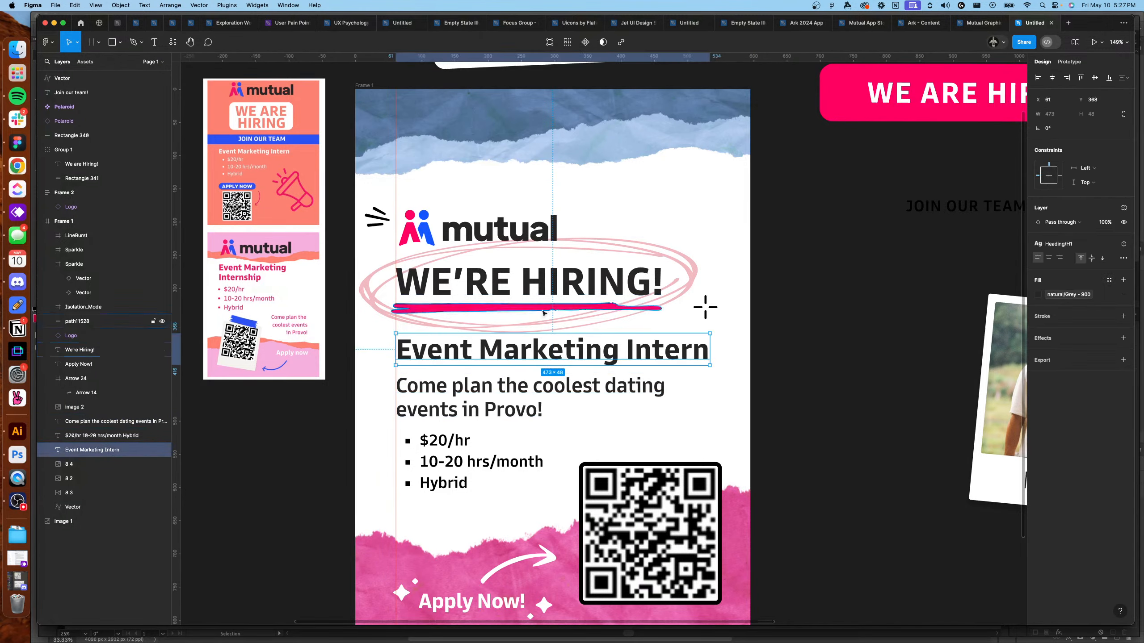
left_click(561, 321)
left_click(666, 249)
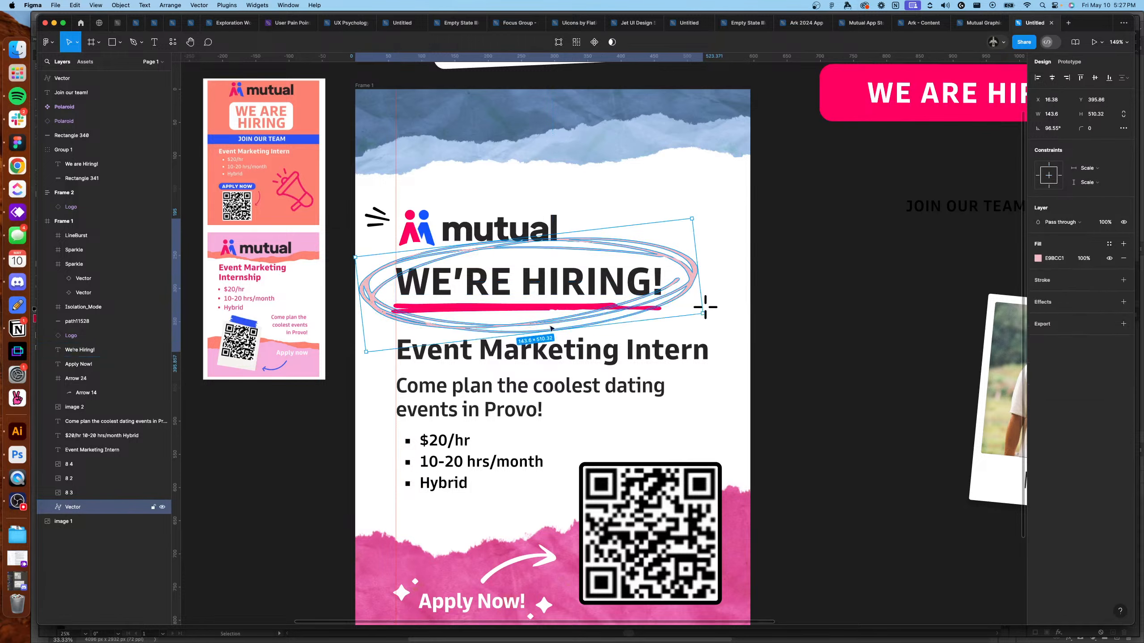
left_click(548, 352)
left_click(518, 401, "shift")
left_click(464, 445, "shift")
key("Down")
key("Down")
key("Down")
key("Down")
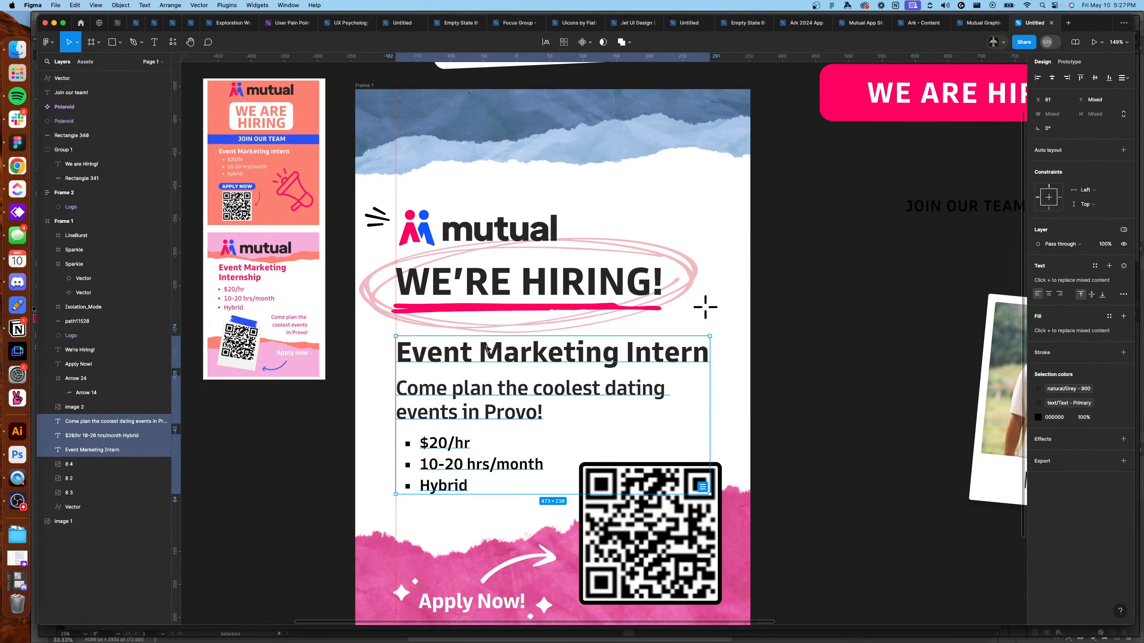
Move the mutual logo to Y 171, and place the line burst at about X 14, Y 231, rotated to about 8.4°.
left_click_drag(468, 233, 470, 230)
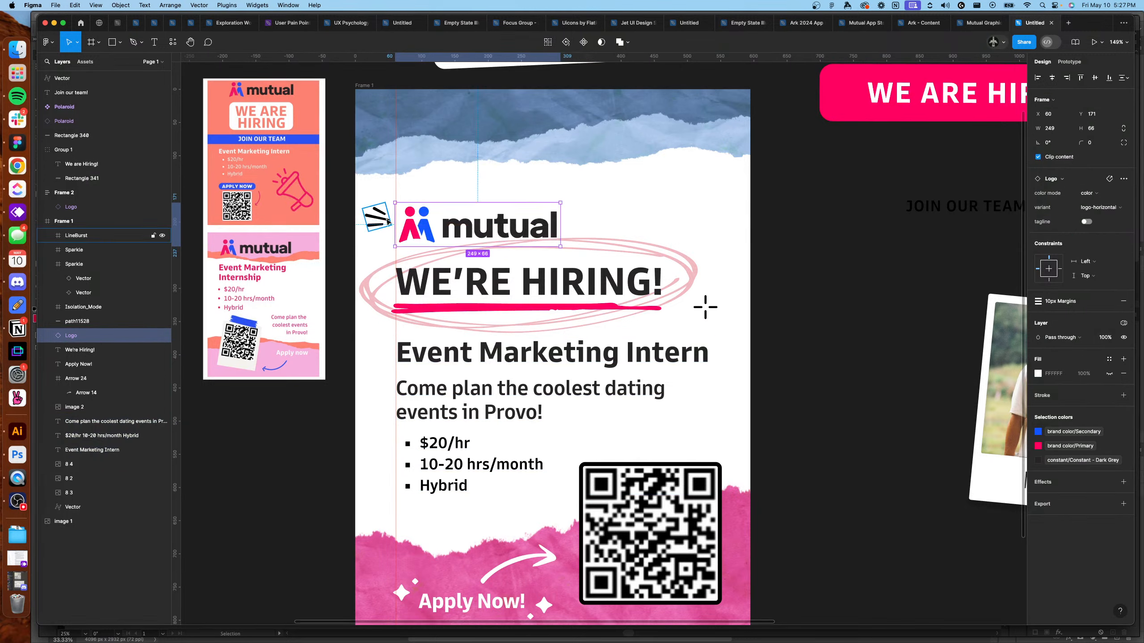
left_click_drag(377, 221, 377, 249)
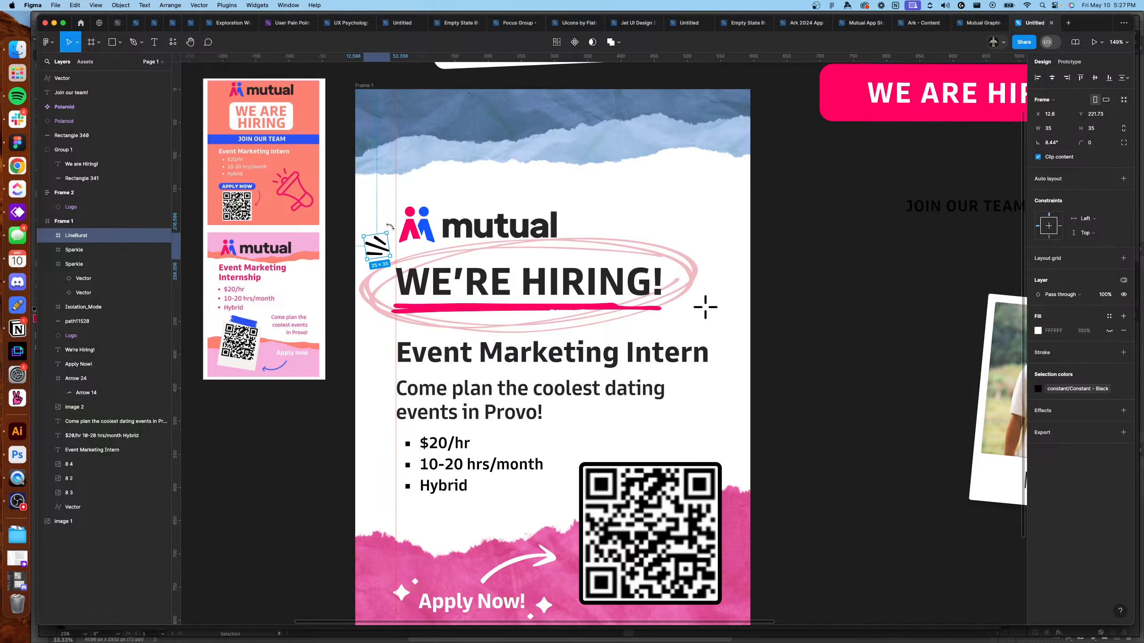
left_click_drag(376, 254, 378, 256)
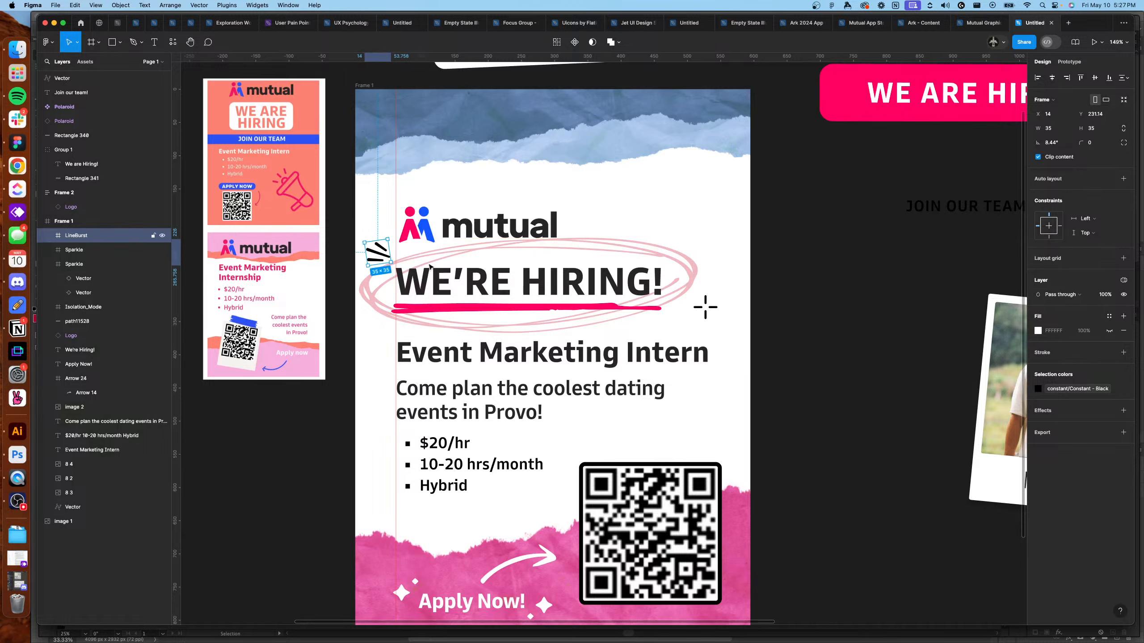
Move the dashed crosshair mark left, closer to the end of the headline's pink underline.
scroll(702, 306, "up", 2)
mouse_move(706, 307)
left_mouse_down()
mouse_move(680, 270)
mouse_move(688, 308)
left_mouse_up()
scroll(689, 307, "down", 5)
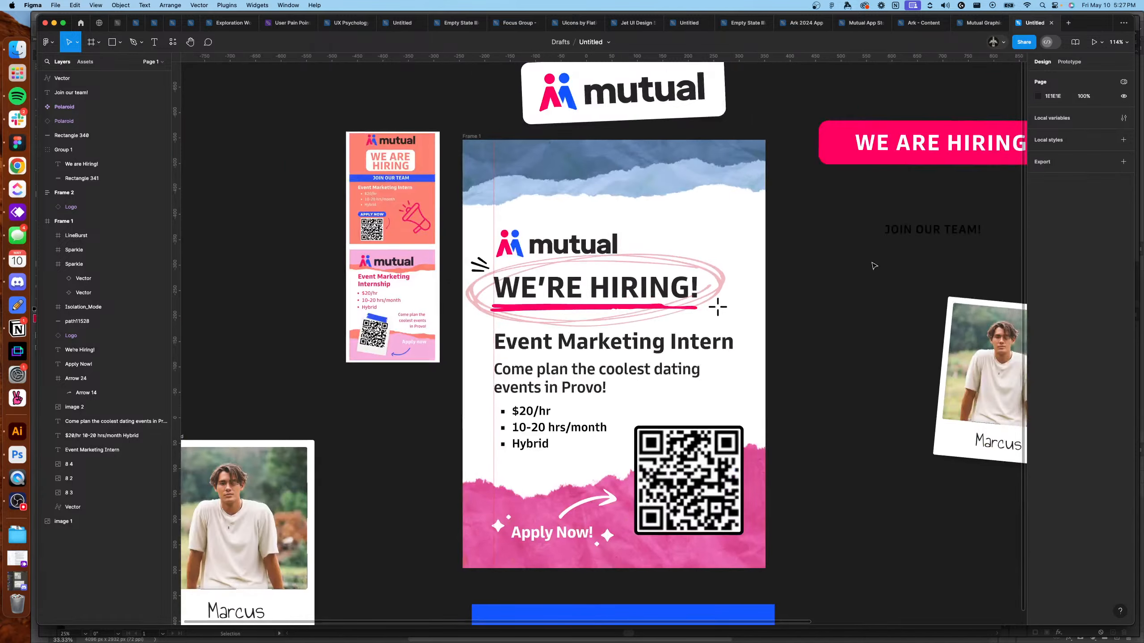
Switch to the Mutual Graphic Elements file and copy the smallest plus mark, 20 × 20.
left_click(977, 23)
left_click(857, 321)
scroll(858, 321, "down", 1)
scroll(630, 364, "up", 5)
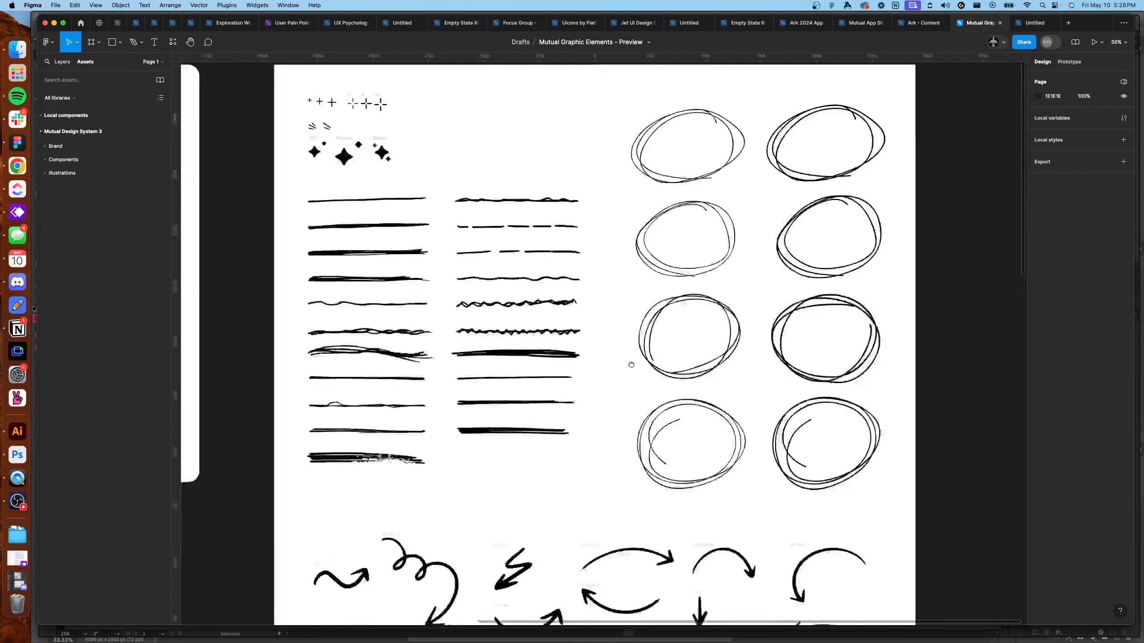
scroll(630, 364, "left", 5)
scroll(552, 234, "up", 6)
scroll(689, 221, "up", 5)
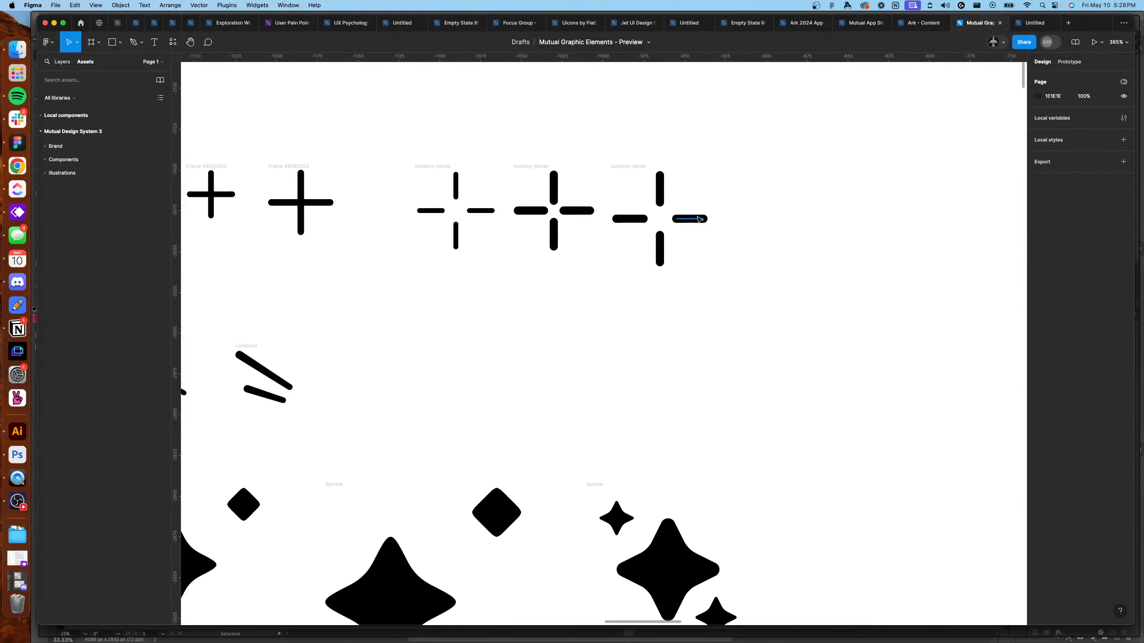
scroll(685, 217, "left", 5)
left_click(386, 224)
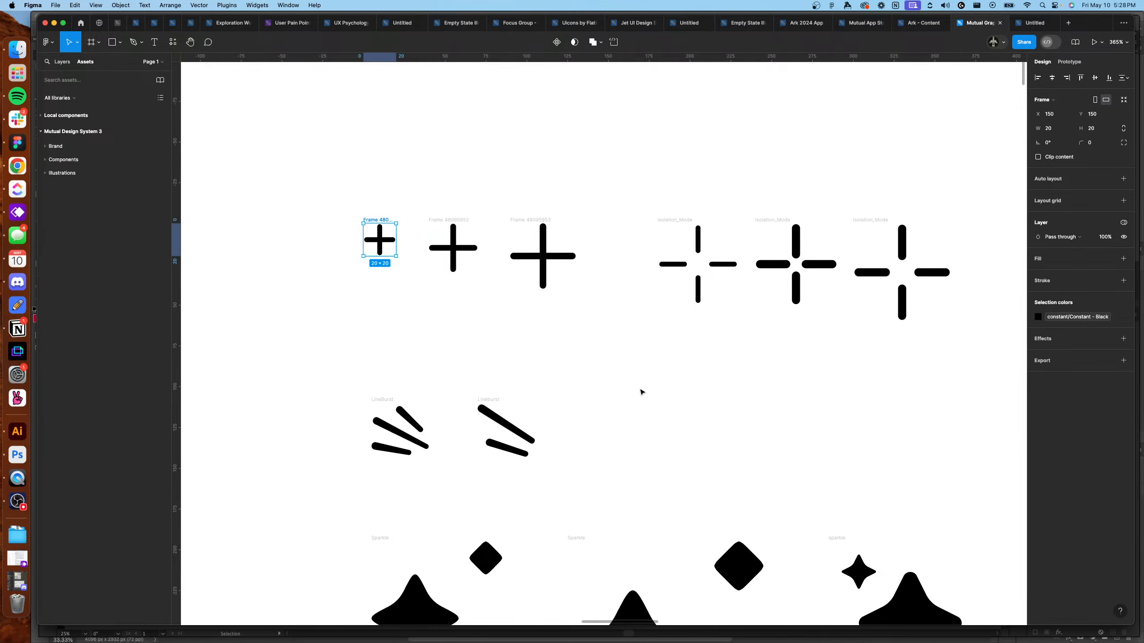
scroll(642, 392, "down", 5)
Return to the poster file, paste the plus mark into Frame 1 and place it below the bullet list at X 50, Y 626.
left_click(1033, 26)
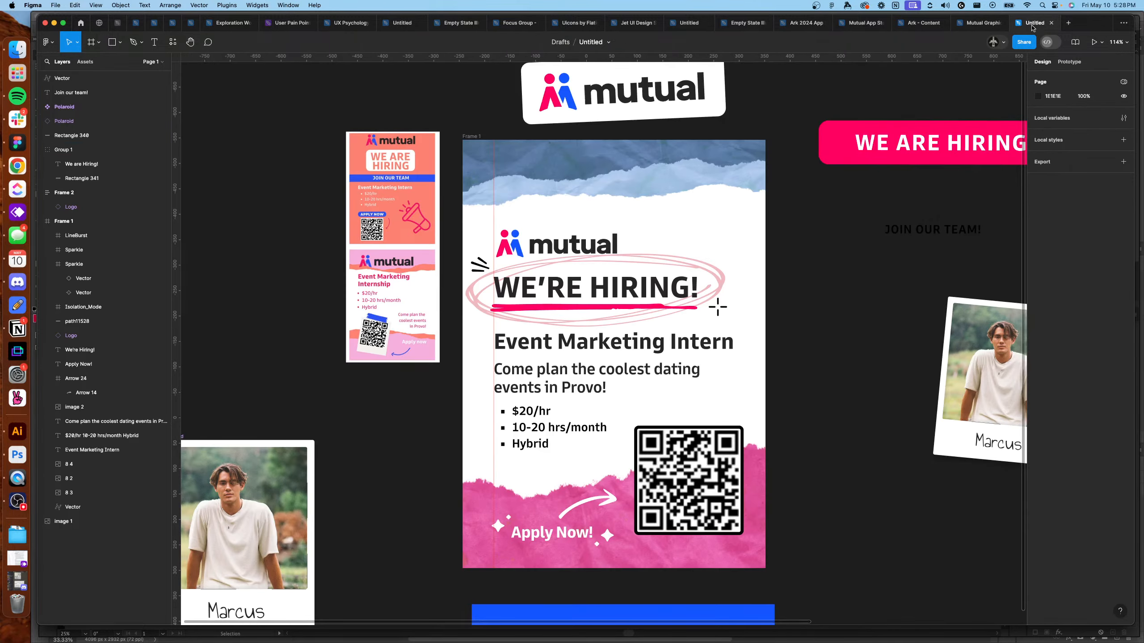
scroll(766, 266, "up", 5)
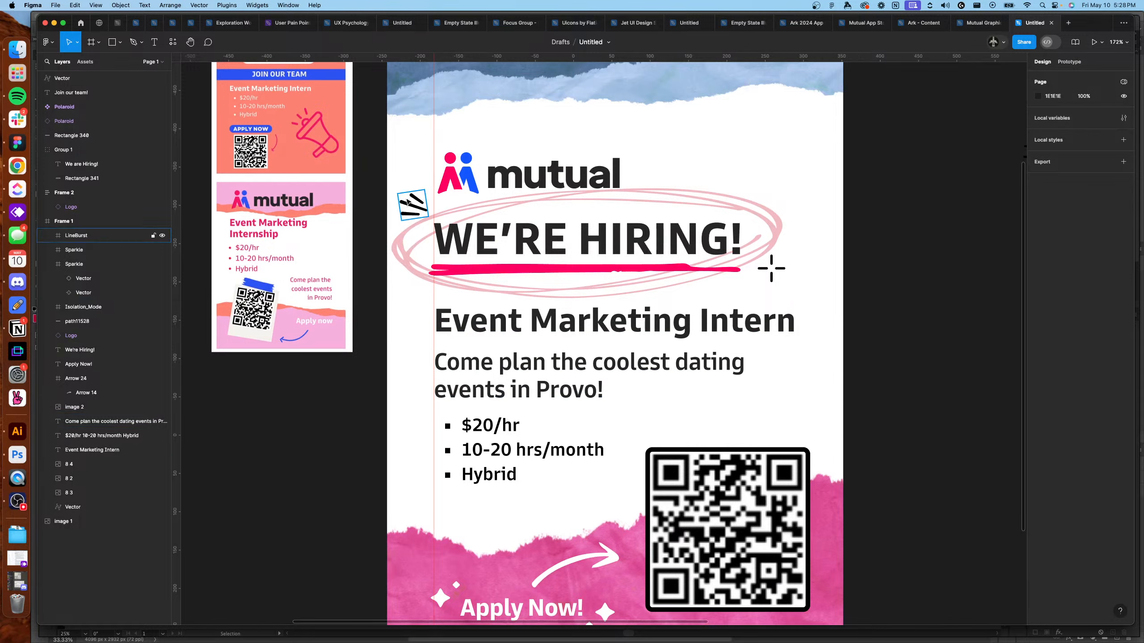
key("super+v")
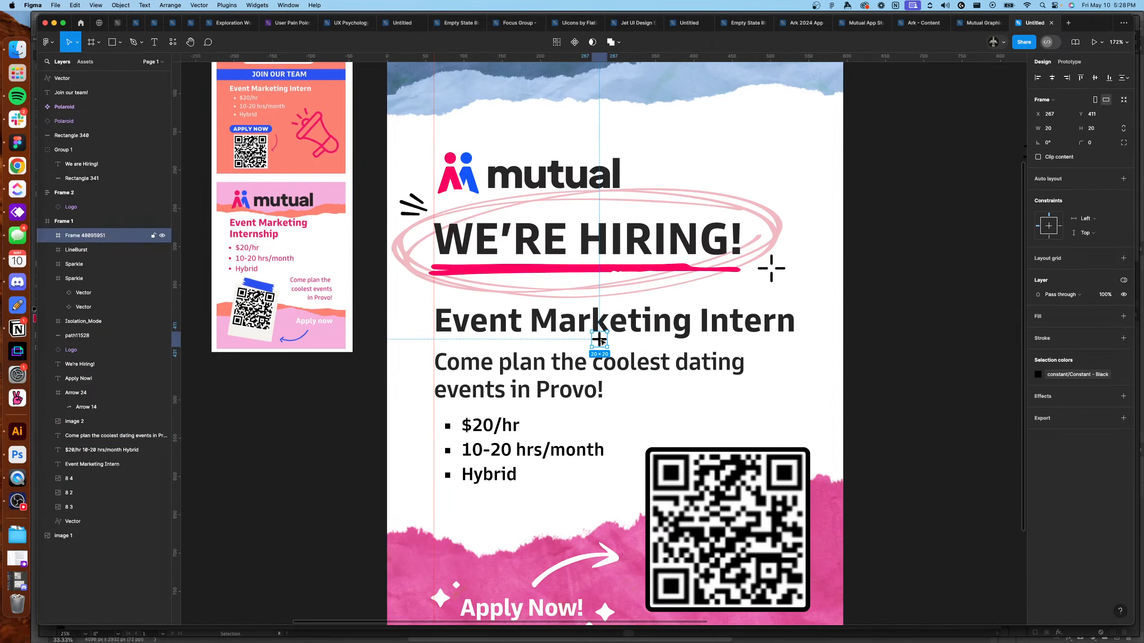
left_click_drag(603, 341, 435, 506)
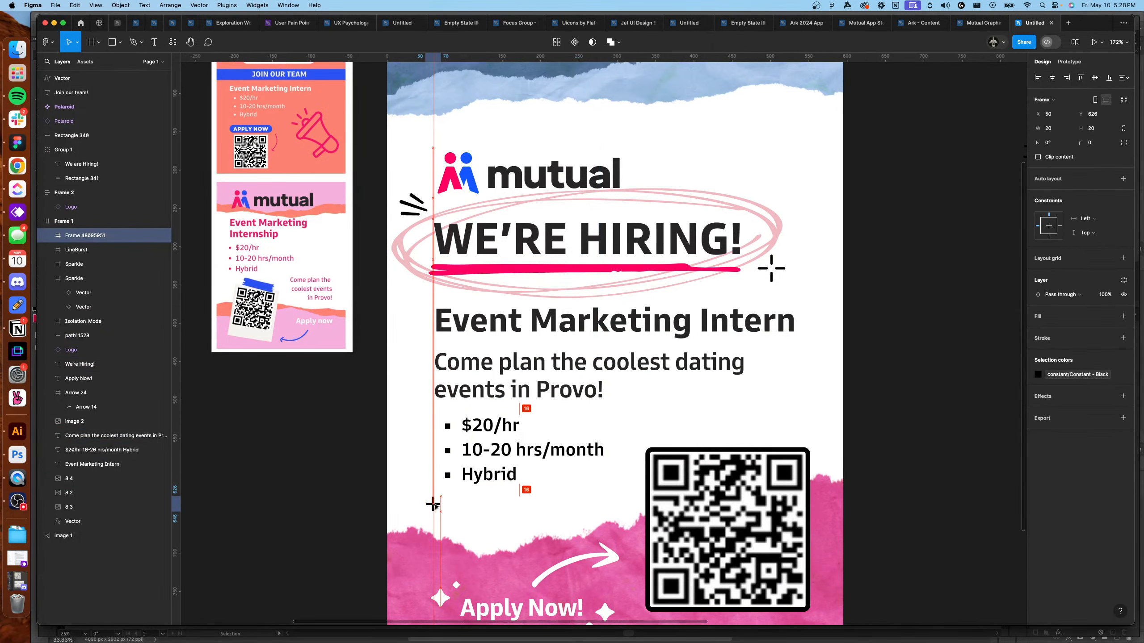
left_click(346, 439)
Enlarge the plus mark to 29 × 29 and move it out of Frame 1 onto the empty canvas beside the poster.
scroll(345, 439, "down", 2)
left_click(584, 250)
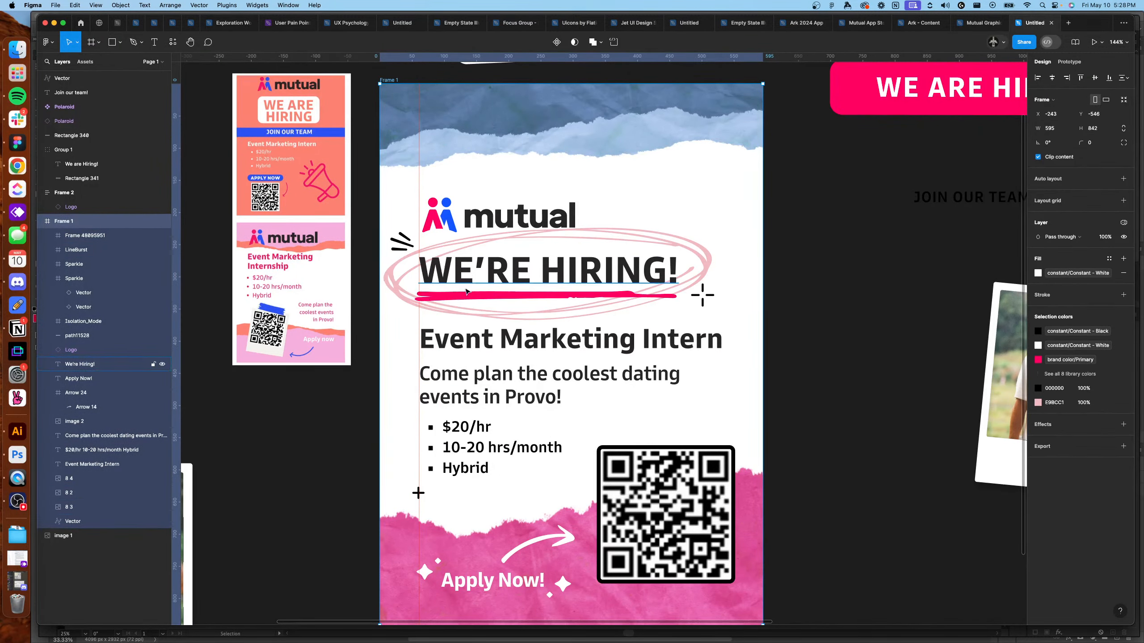
scroll(411, 419, "up", 2)
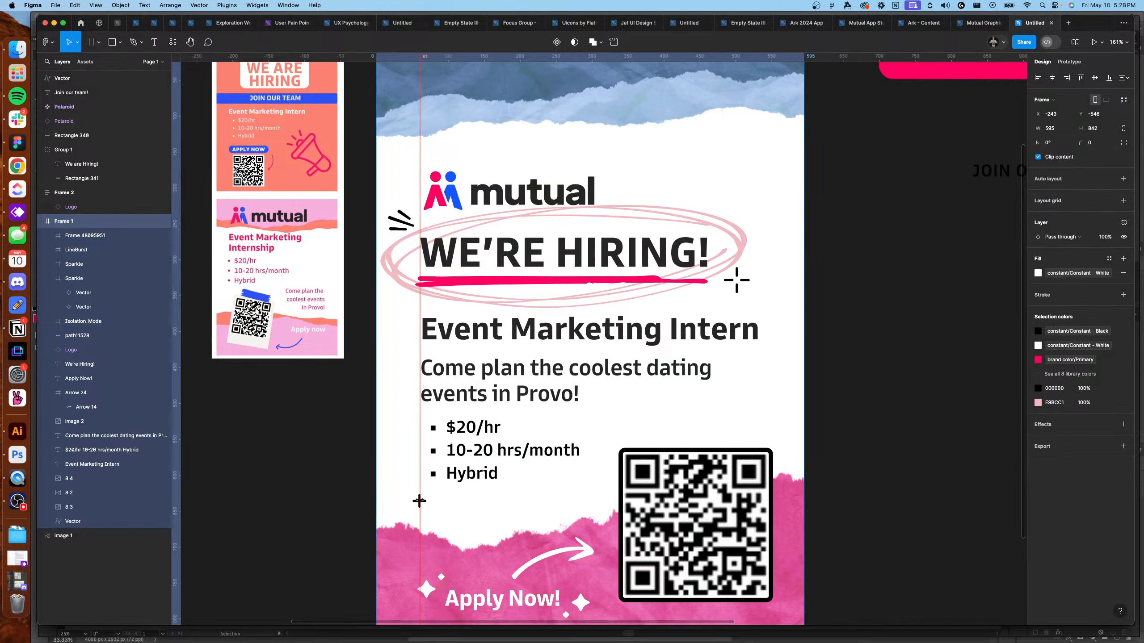
left_click_drag(418, 500, 600, 512)
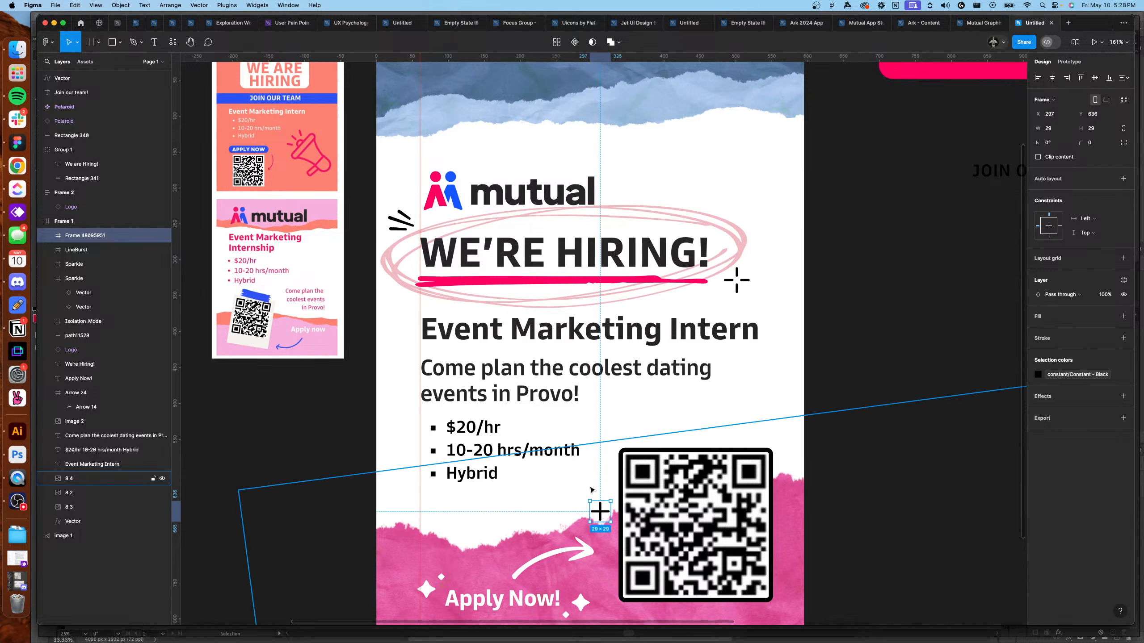
left_click_drag(600, 512, 846, 359)
left_click(855, 341)
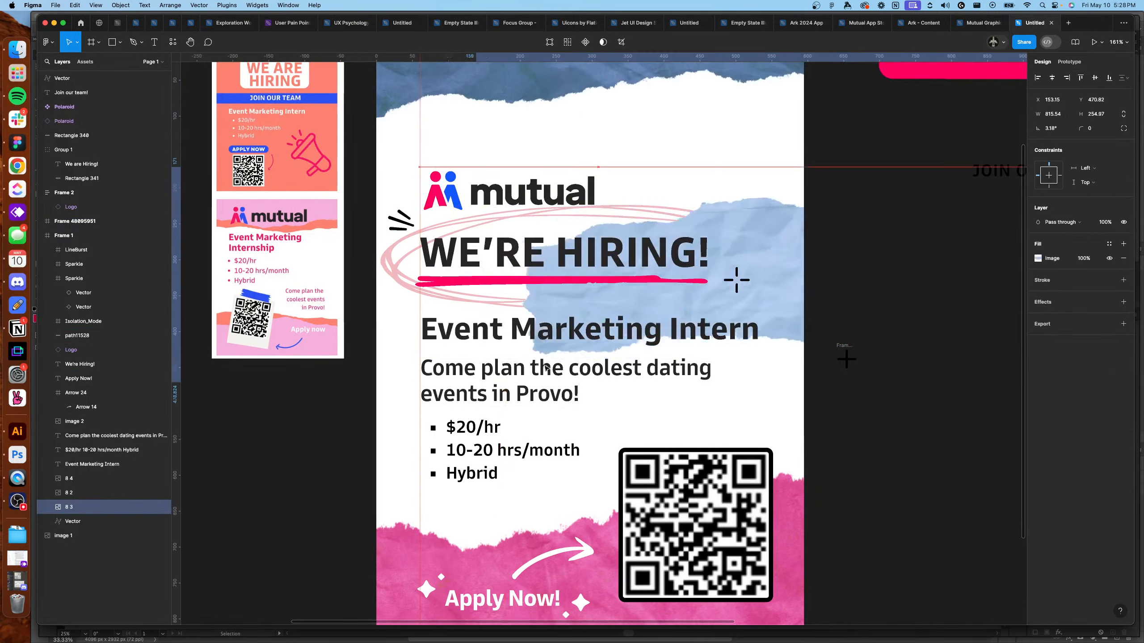
Shift the logo, headline, decorative marks and text blocks slightly right without the torn-paper images, and raise the logo to Y 160.
left_click_drag(419, 210, 583, 491)
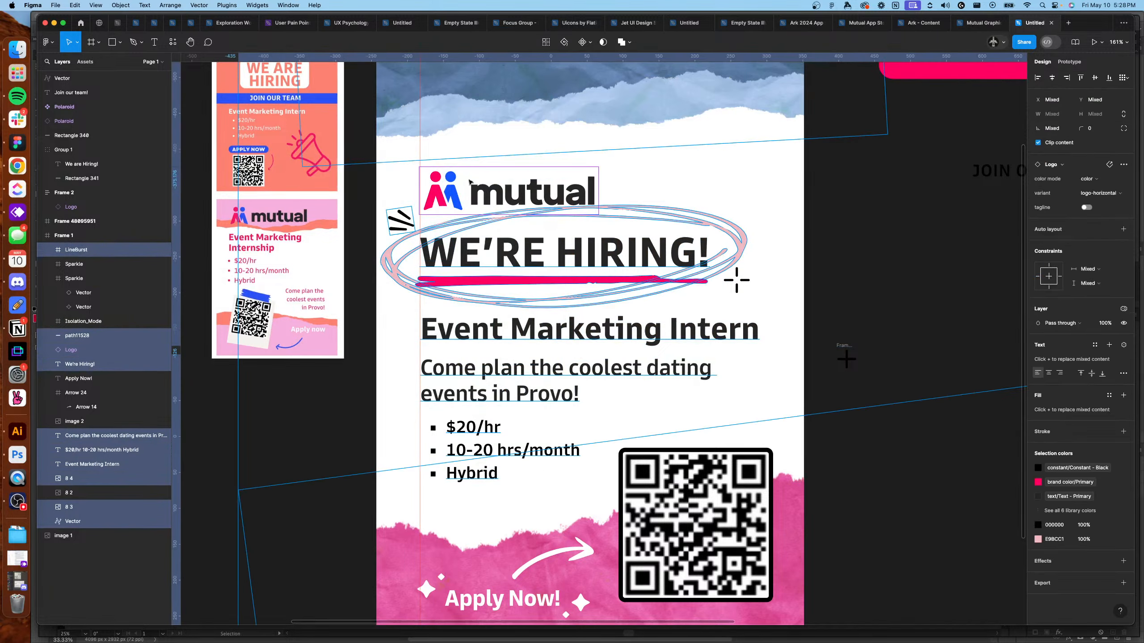
left_click(481, 552, "shift")
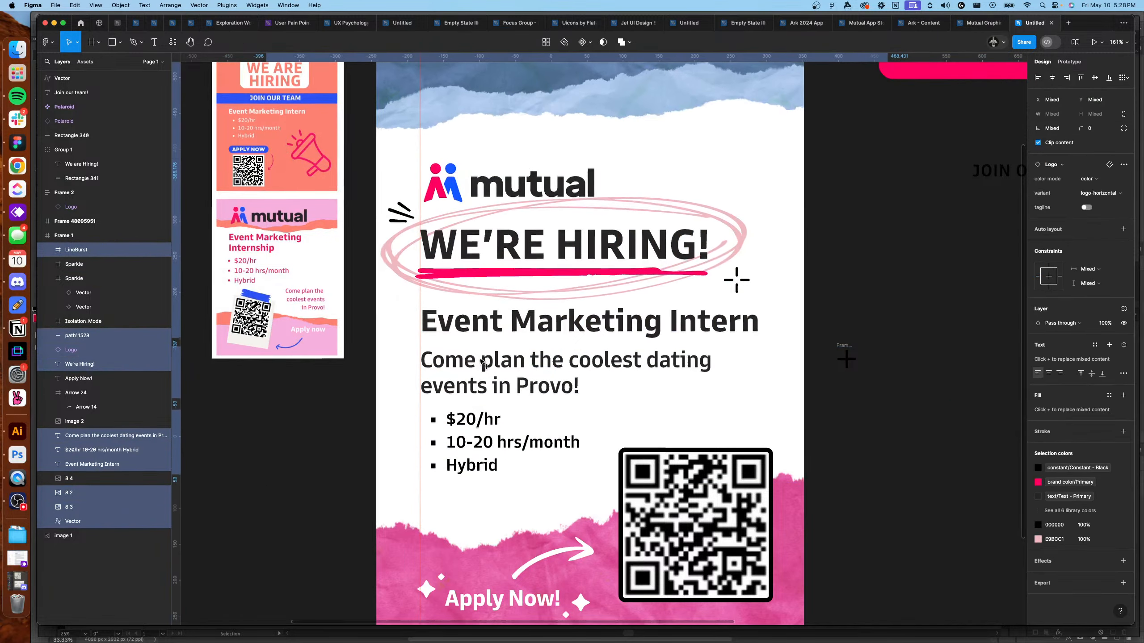
left_click(739, 273, "shift")
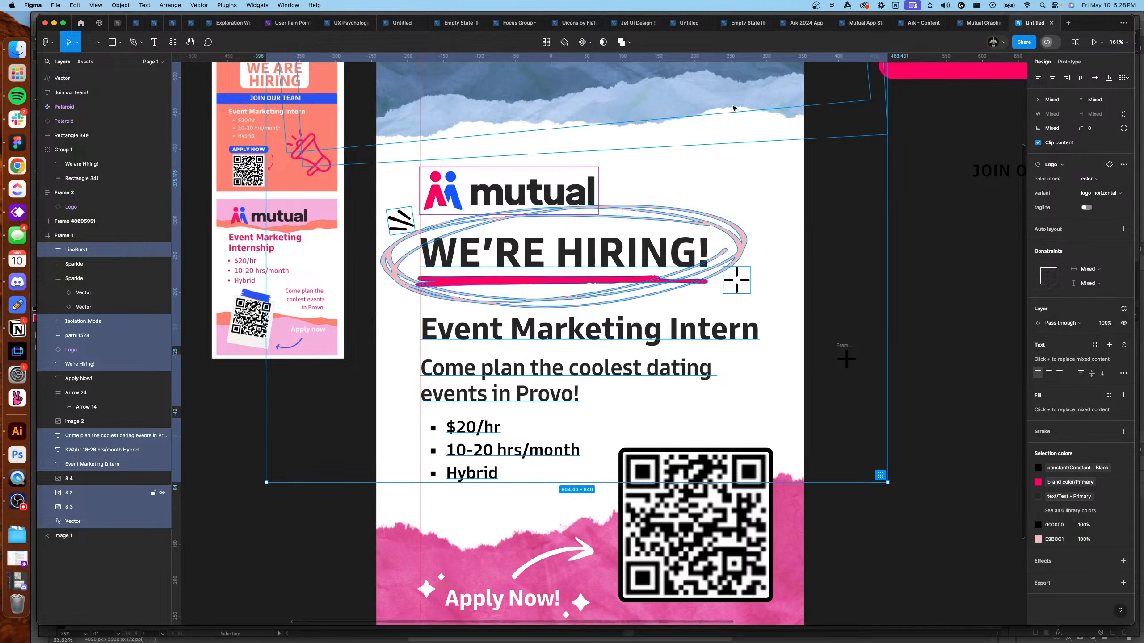
left_click(734, 104, "shift")
left_click(795, 118, "shift")
mouse_move(590, 251)
left_mouse_down()
mouse_move(591, 237)
mouse_move(593, 251)
left_mouse_up()
left_click_drag(485, 200, 479, 189)
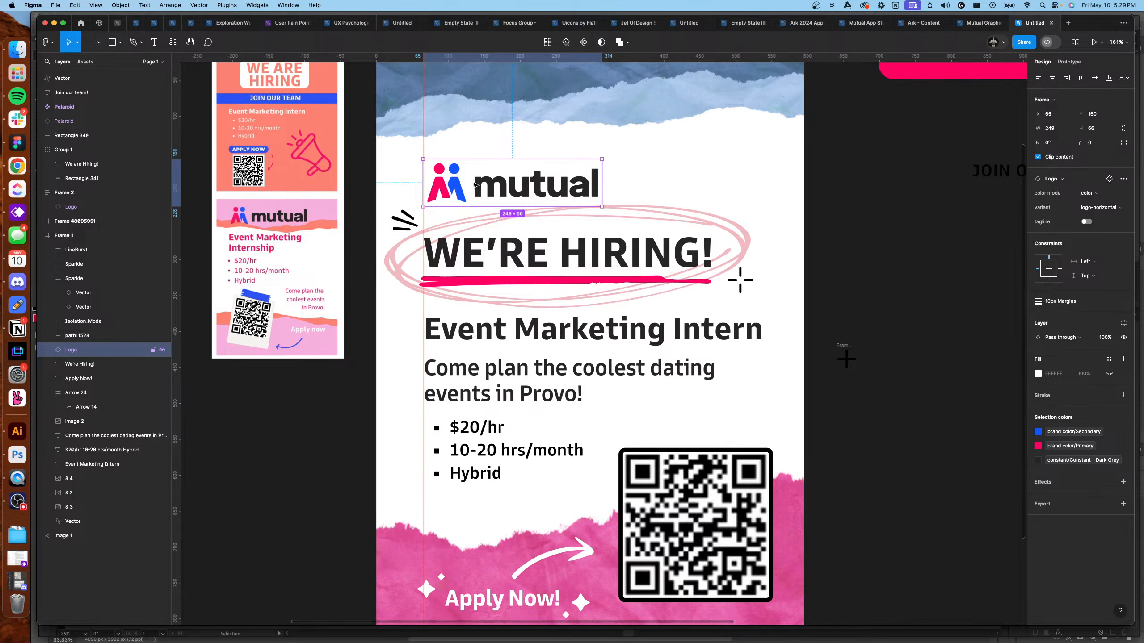
left_click(330, 403)
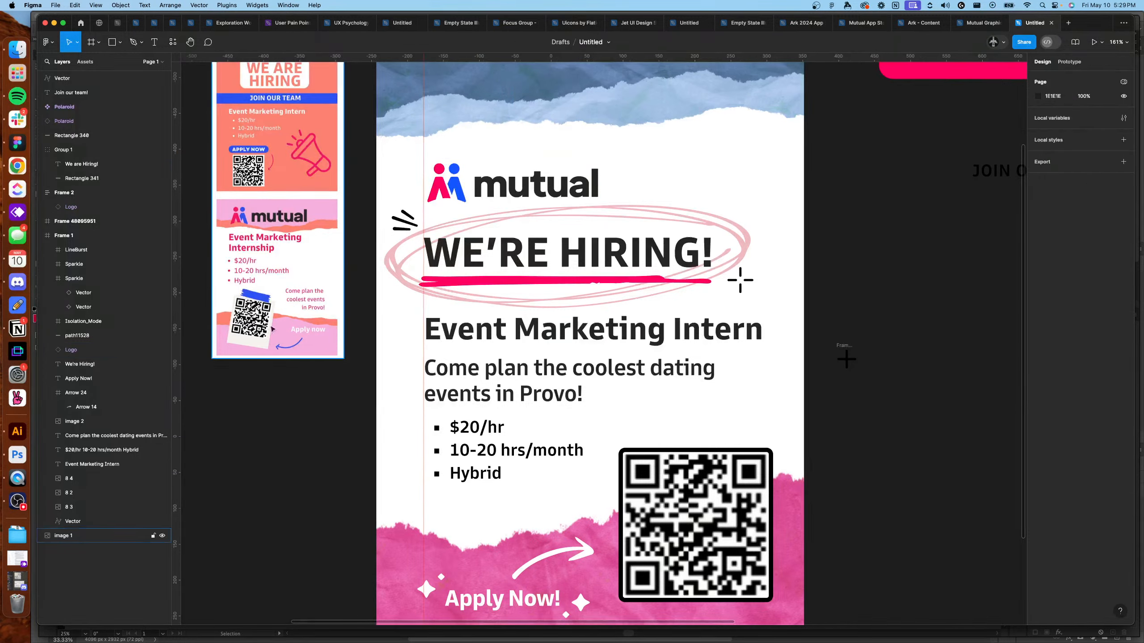
scroll(288, 315, "up", 5)
scroll(291, 312, "up", 3)
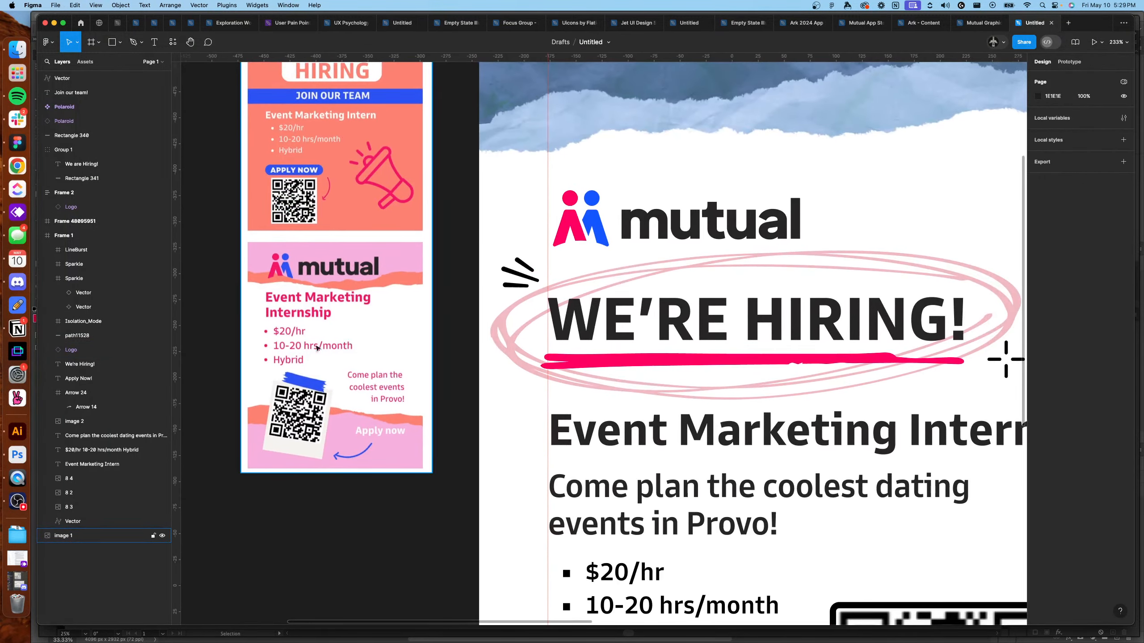
scroll(341, 287, "down", 2)
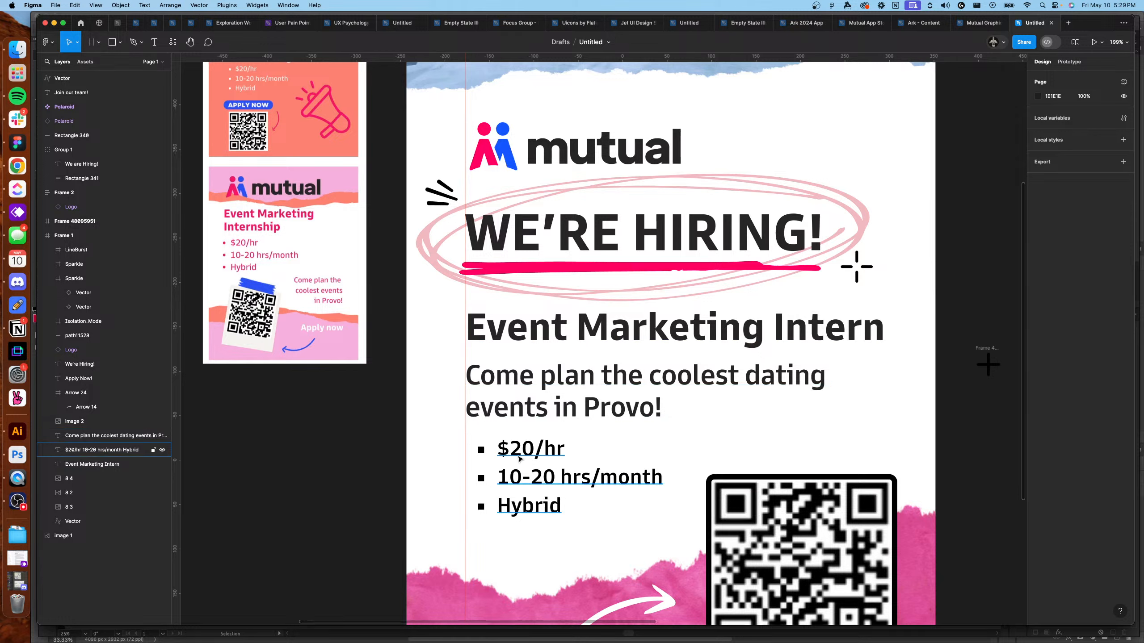
left_click(545, 448)
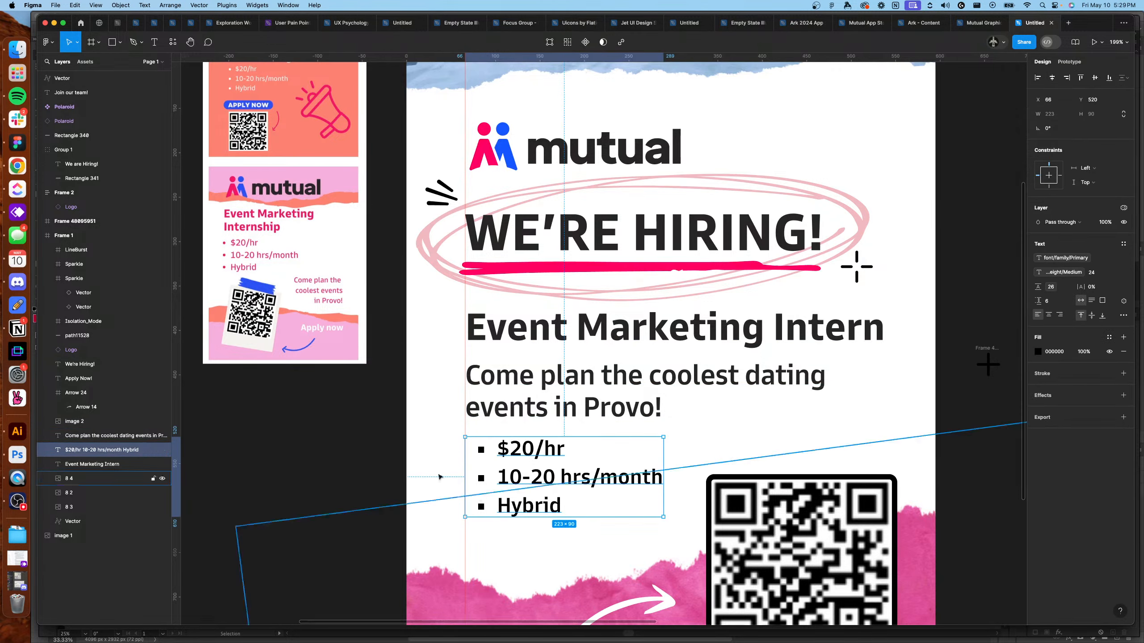
left_click(366, 409)
scroll(540, 352, "up", 3)
scroll(540, 351, "left", 1)
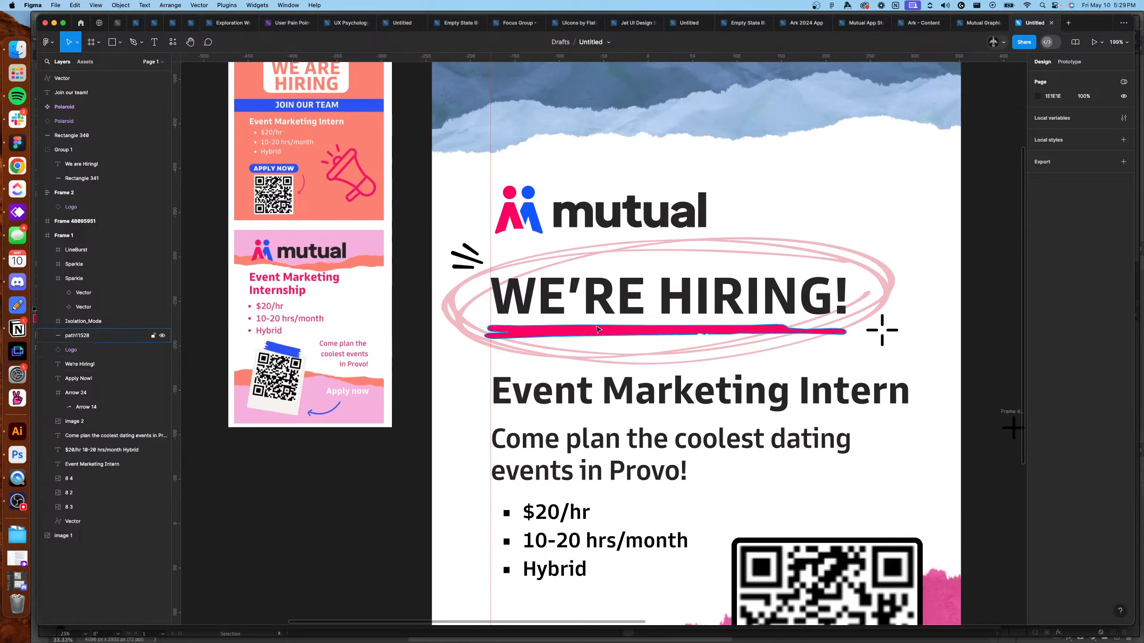
Try to enlarge the Mutual logo above the headline, and undo the resize.
left_click(739, 296)
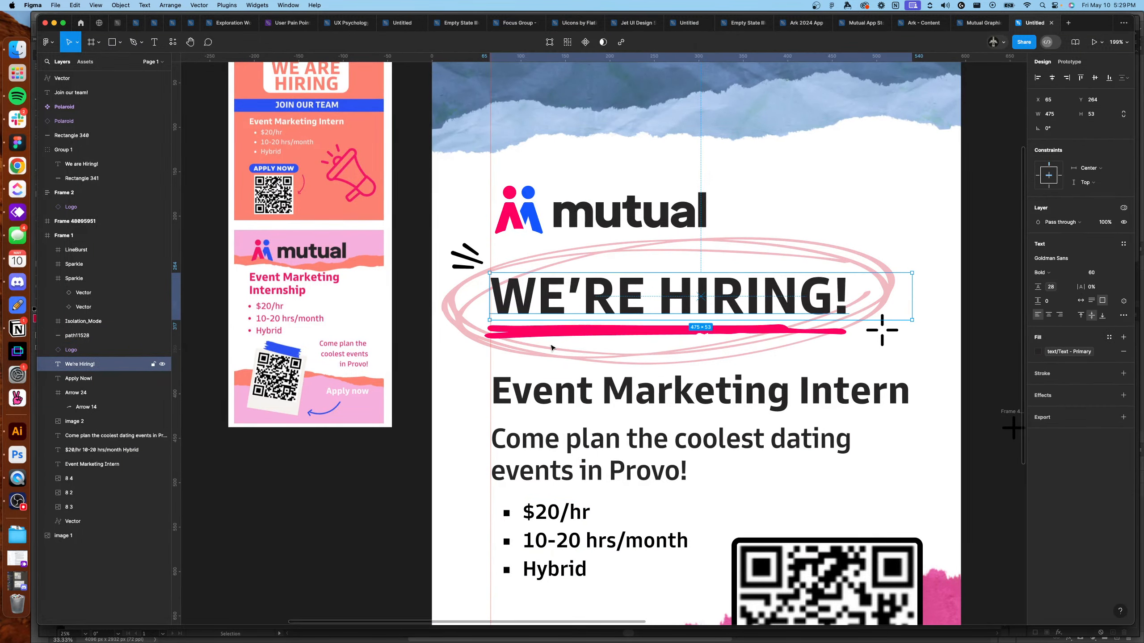
left_click(630, 212)
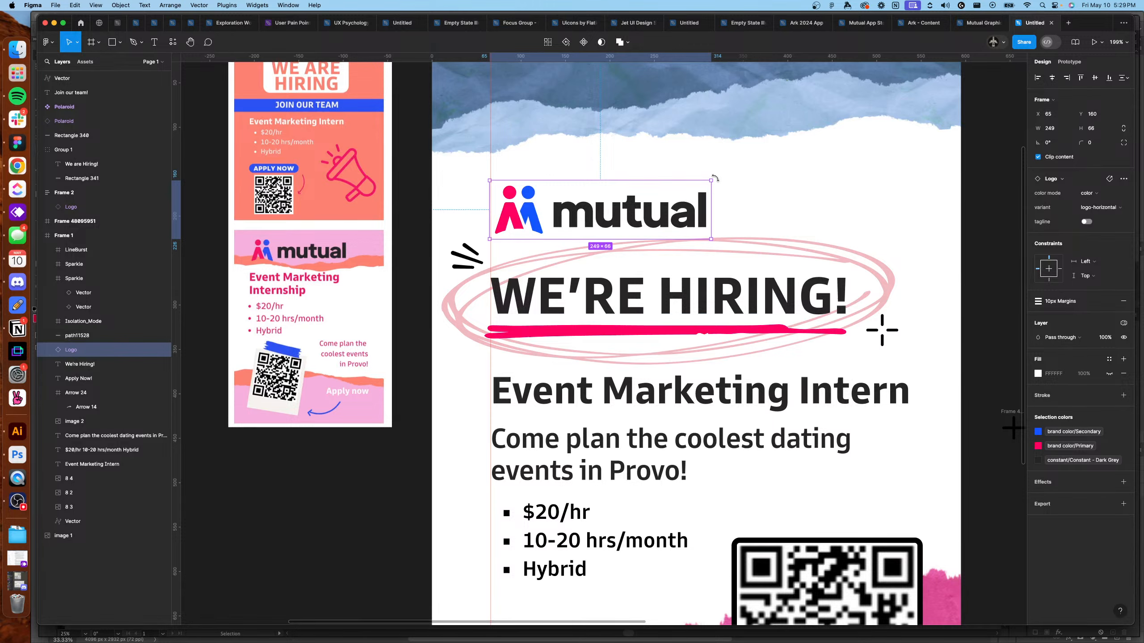
left_click_drag(719, 179, 718, 158)
key("super+z")
left_click(414, 453)
Select the poster's contents together and nudge them slightly upward inside Frame 1.
scroll(424, 445, "down", 5)
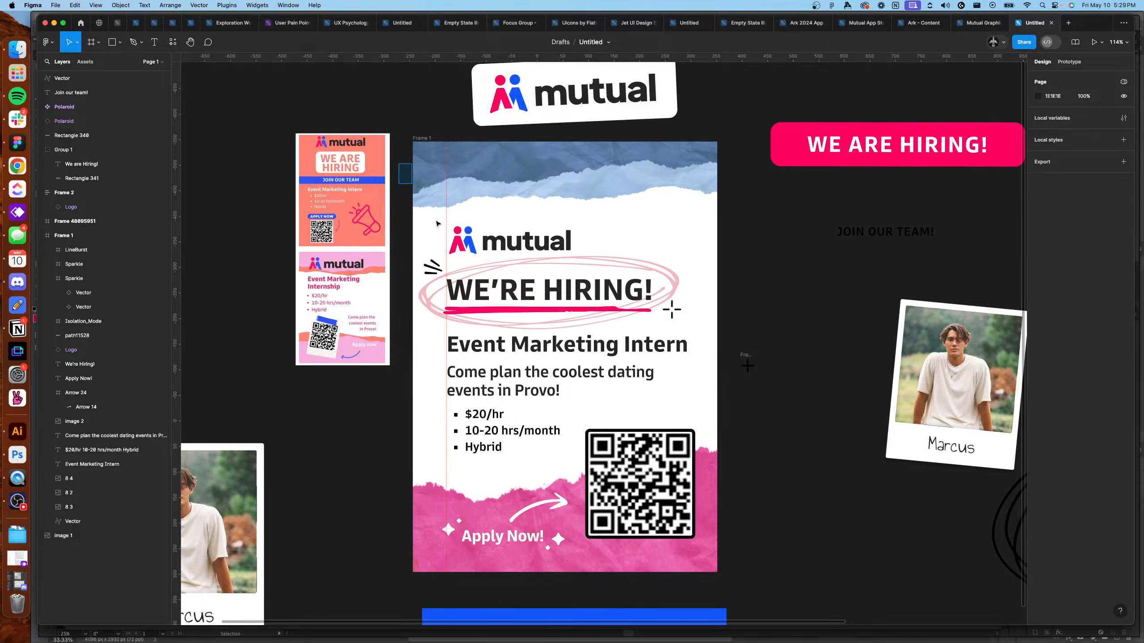
mouse_move(399, 163)
left_mouse_down()
mouse_move(662, 552)
mouse_move(668, 522)
left_mouse_up()
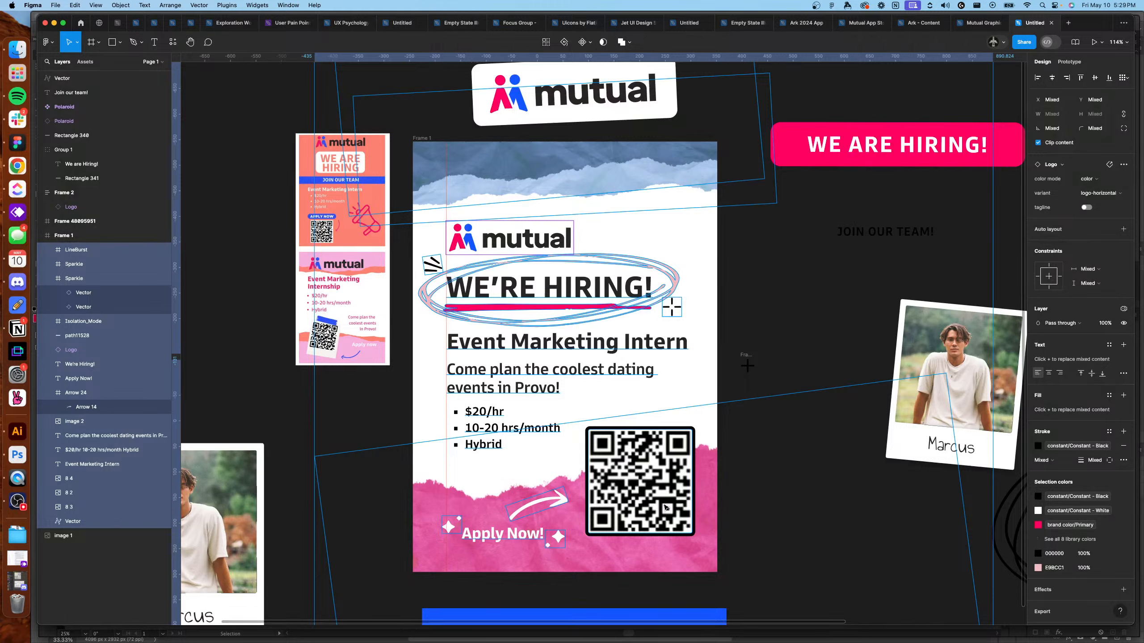
mouse_move(626, 464)
left_mouse_down()
mouse_move(626, 493)
mouse_move(630, 444)
mouse_move(627, 463)
left_mouse_up()
left_click(751, 353)
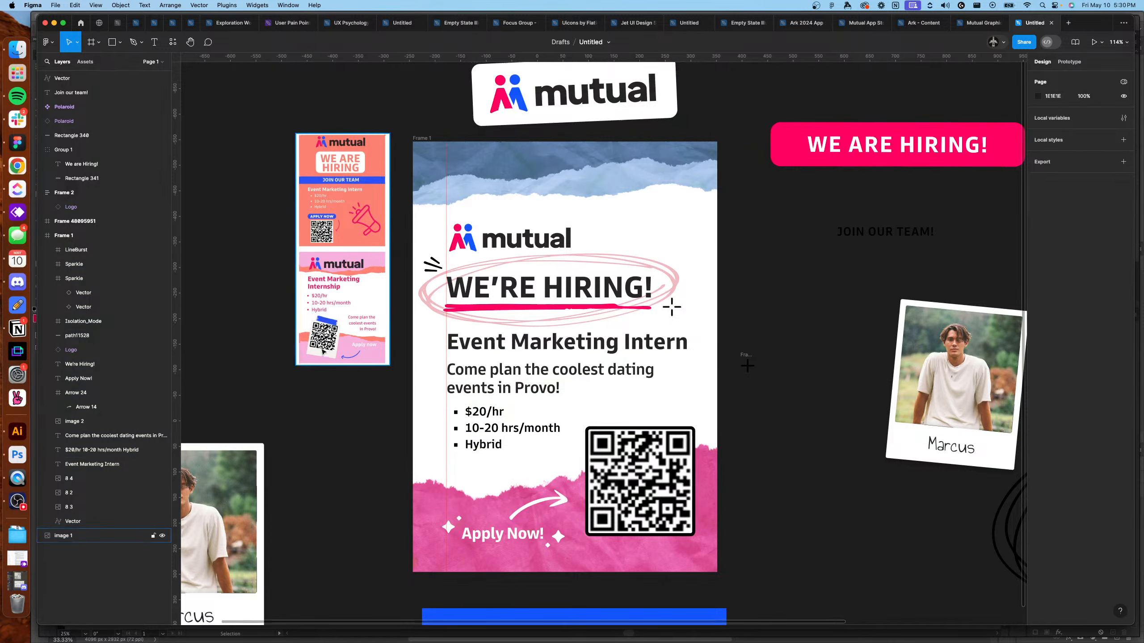
Thin the QR code's black outside stroke to 3.
scroll(316, 324, "up", 10)
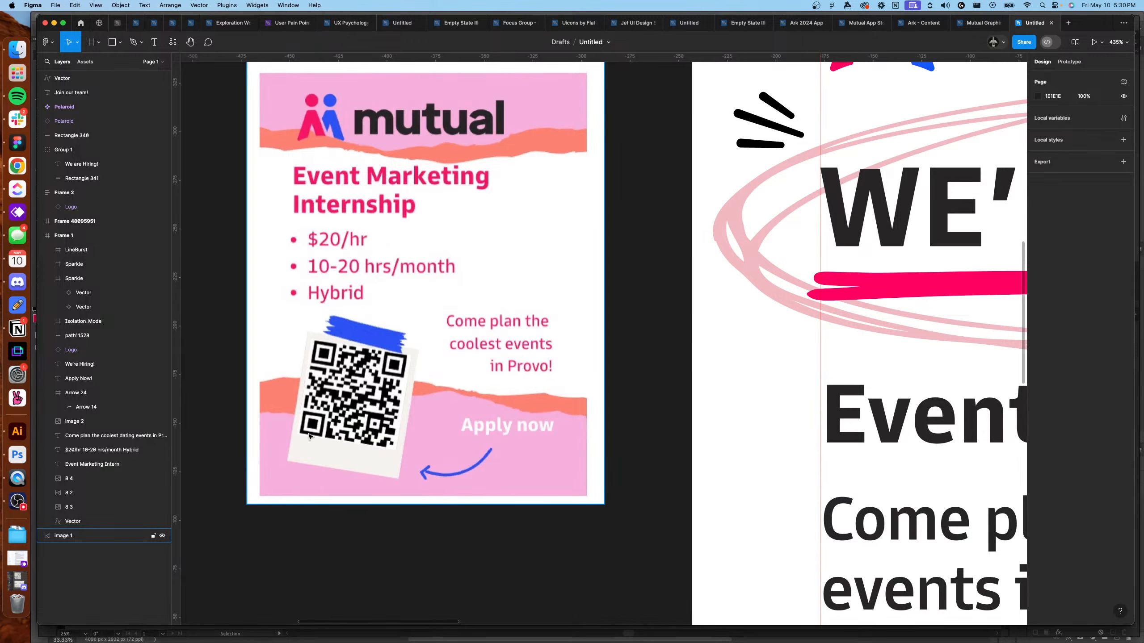
scroll(309, 436, "down", 10)
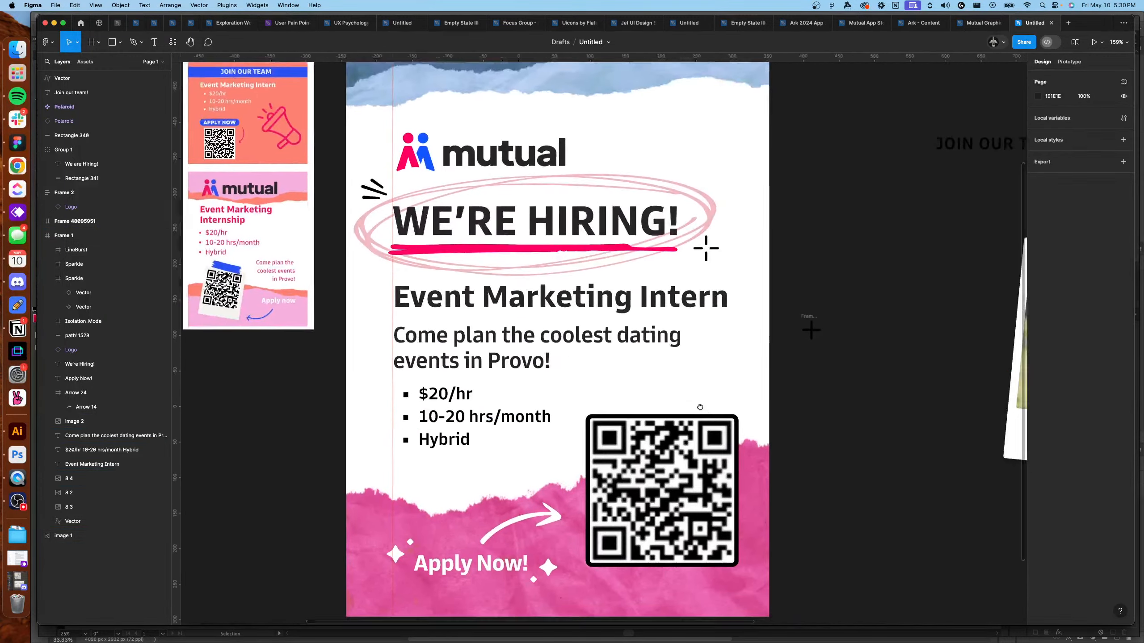
scroll(700, 407, "right", 2)
scroll(699, 407, "down", 1)
left_click(622, 496)
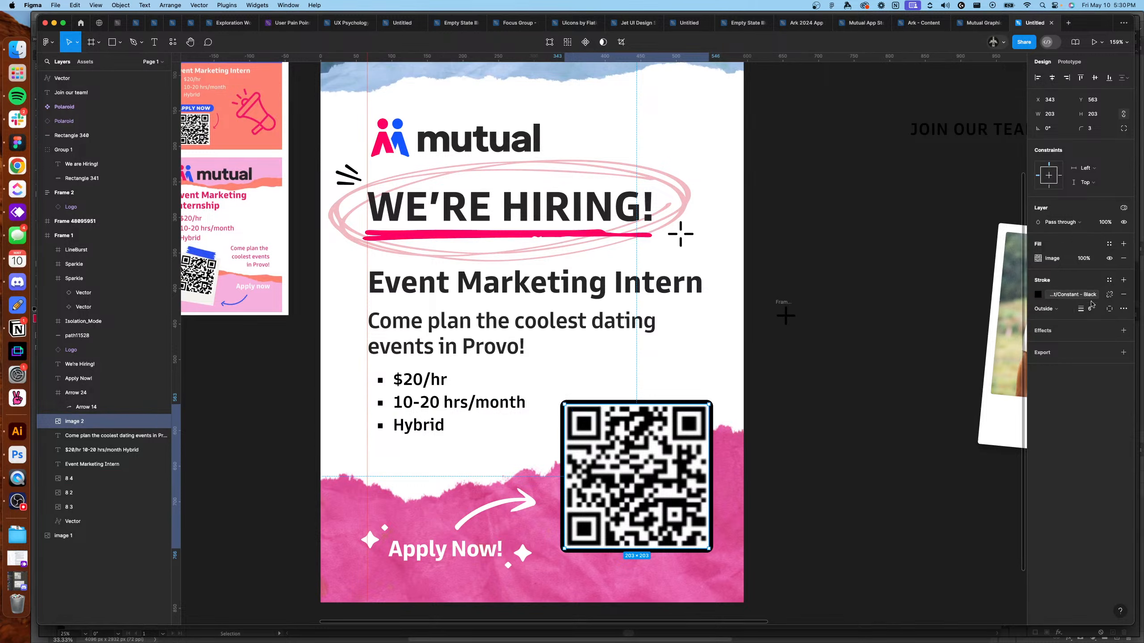
left_click(770, 416)
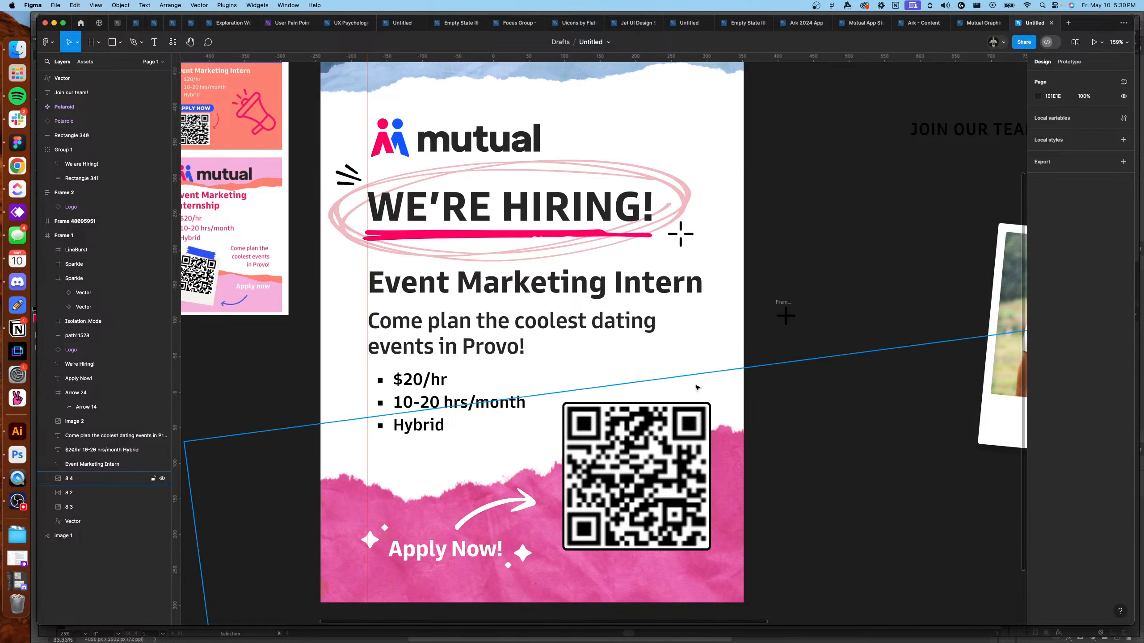
Try tilting the QR code to −4.11° and shifting it slightly down, and undo both changes.
left_click(702, 415)
left_click_drag(716, 399, 720, 407)
left_click_drag(684, 448, 683, 456)
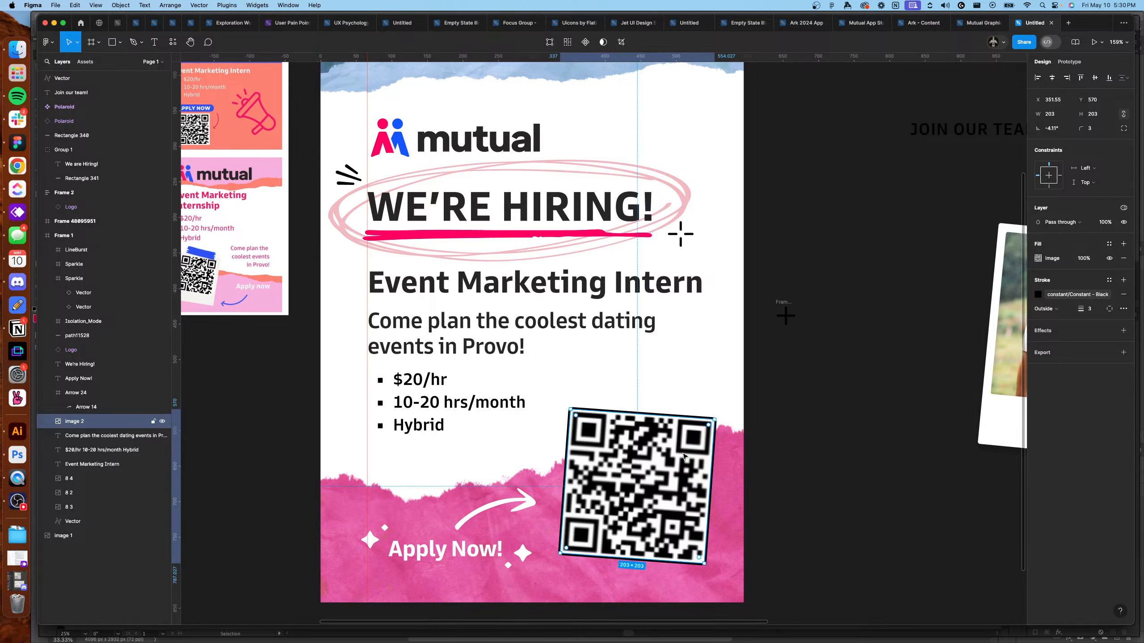
key("super+z")
key("super+z")
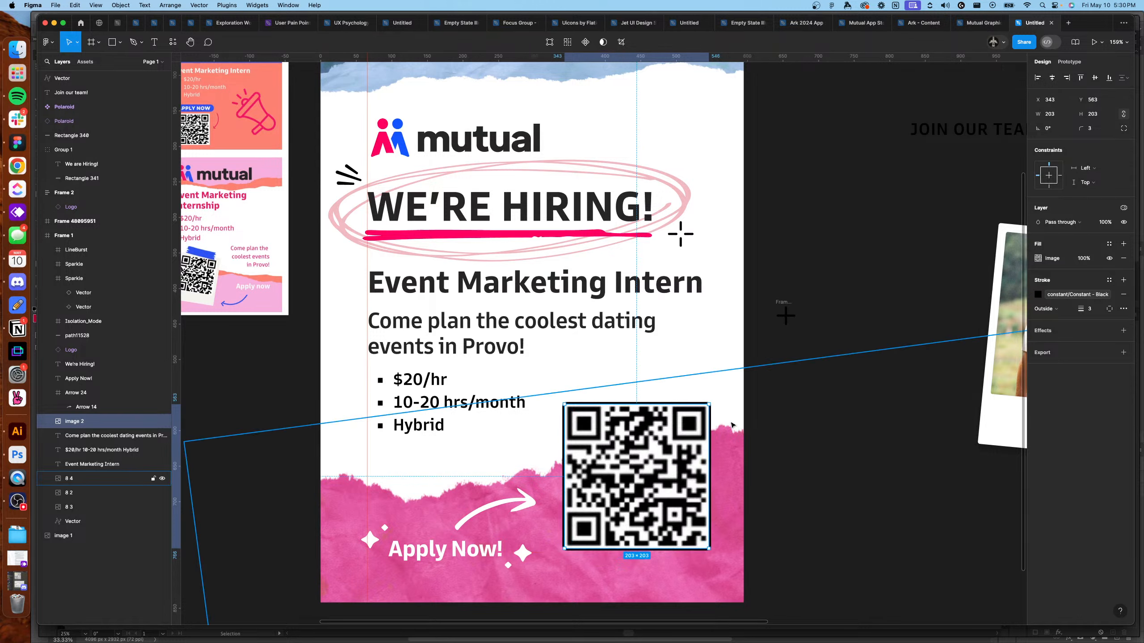
Enlarge the QR code to 210 × 210 and reposition it over the pink paper's torn edge, checking the tagline's side margins.
left_click_drag(655, 468, 654, 473)
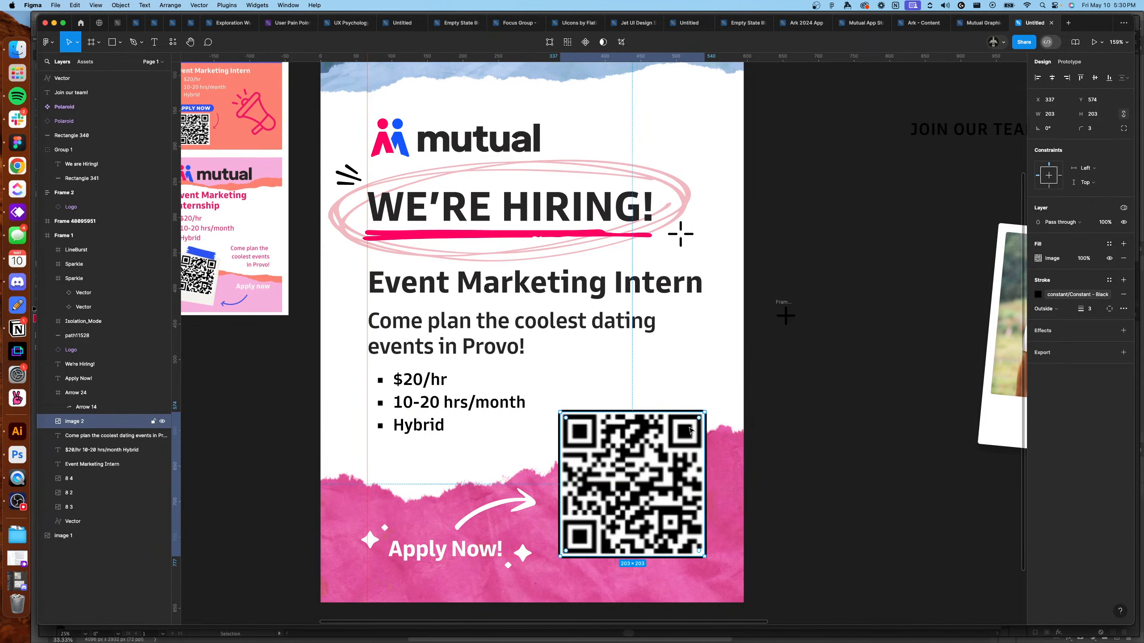
left_click_drag(709, 408, 710, 406)
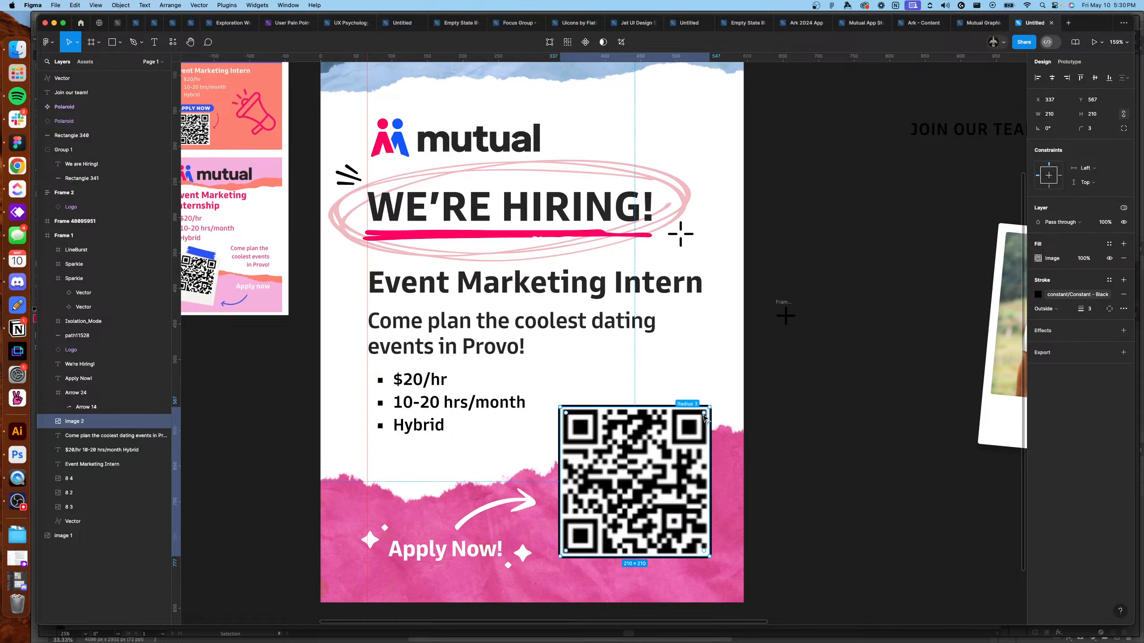
left_click(791, 467)
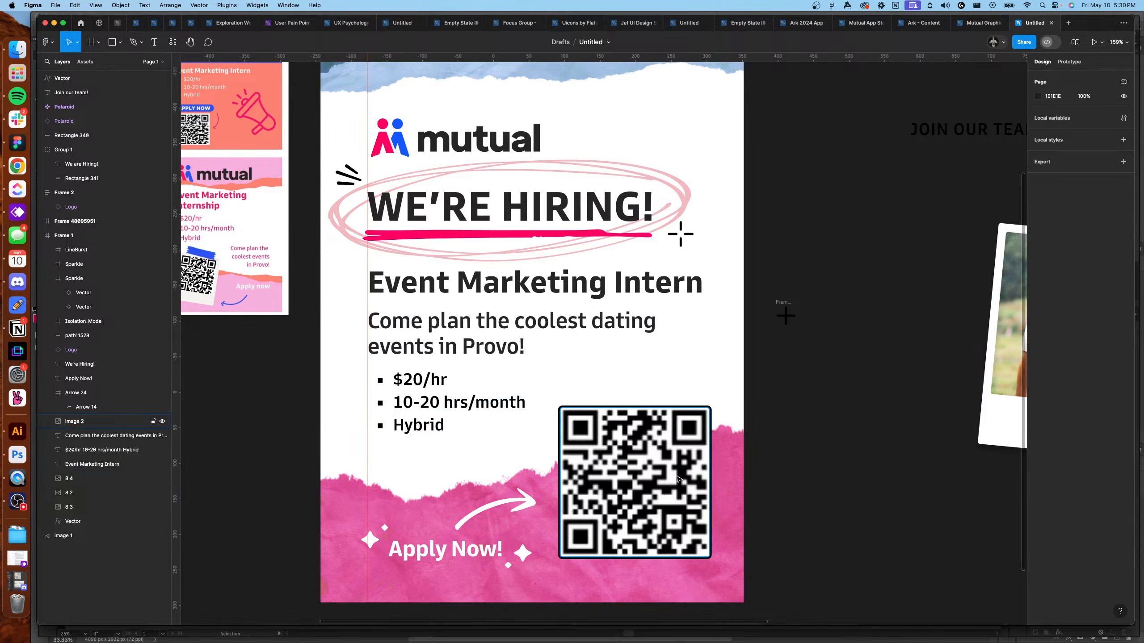
left_click_drag(677, 478, 656, 482)
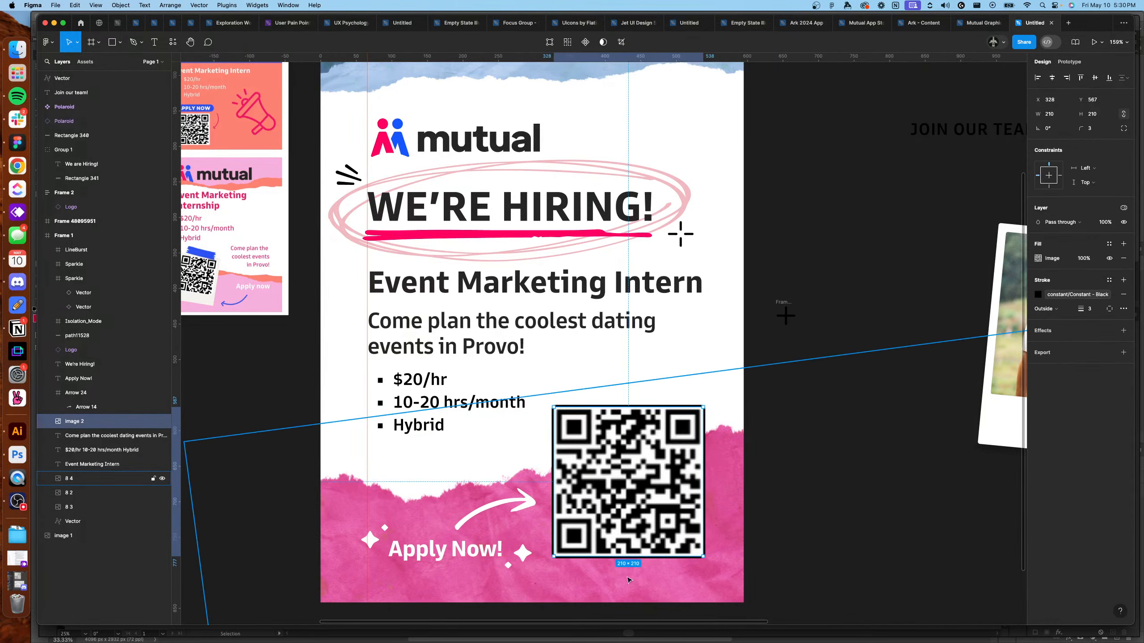
scroll(662, 523, "down", 2)
left_click_drag(687, 492, 696, 489)
left_click(419, 315)
key("alt")
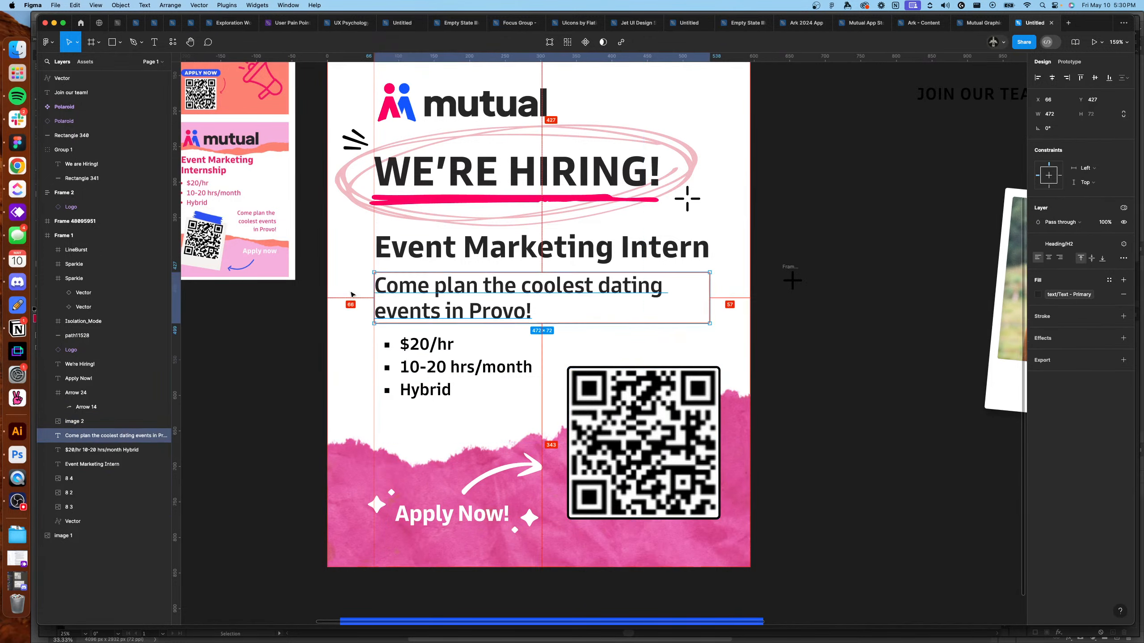
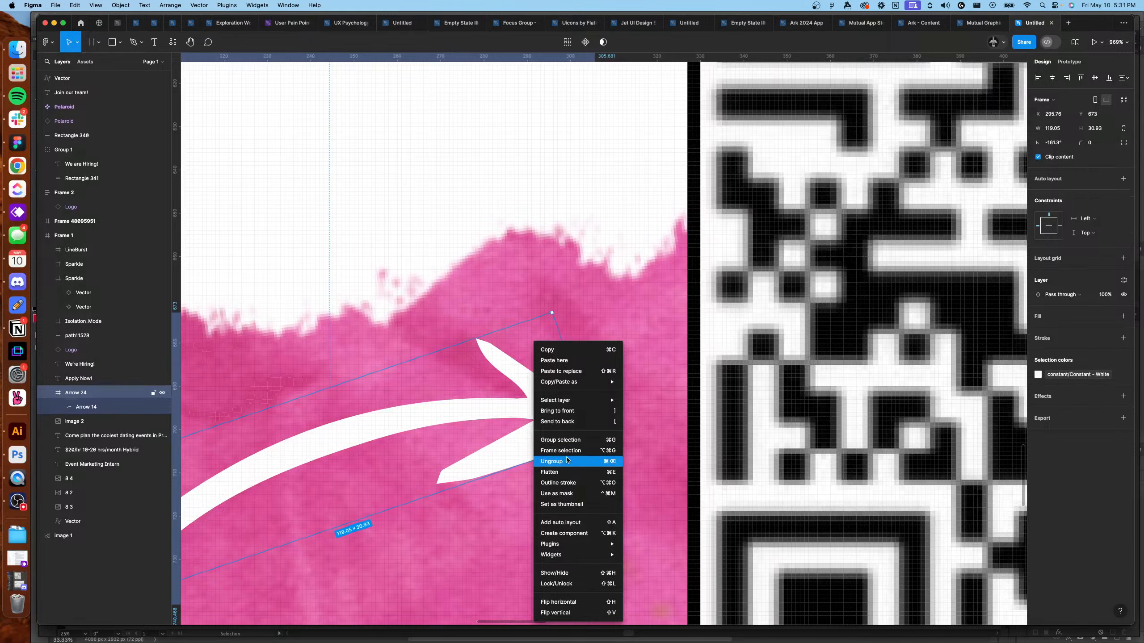
Reduce the framed white arrow above Apply Now! to a standalone vector shape and rotate it to −135.03°.
left_click(565, 473)
double_click(556, 408)
scroll(564, 394, "up", 3)
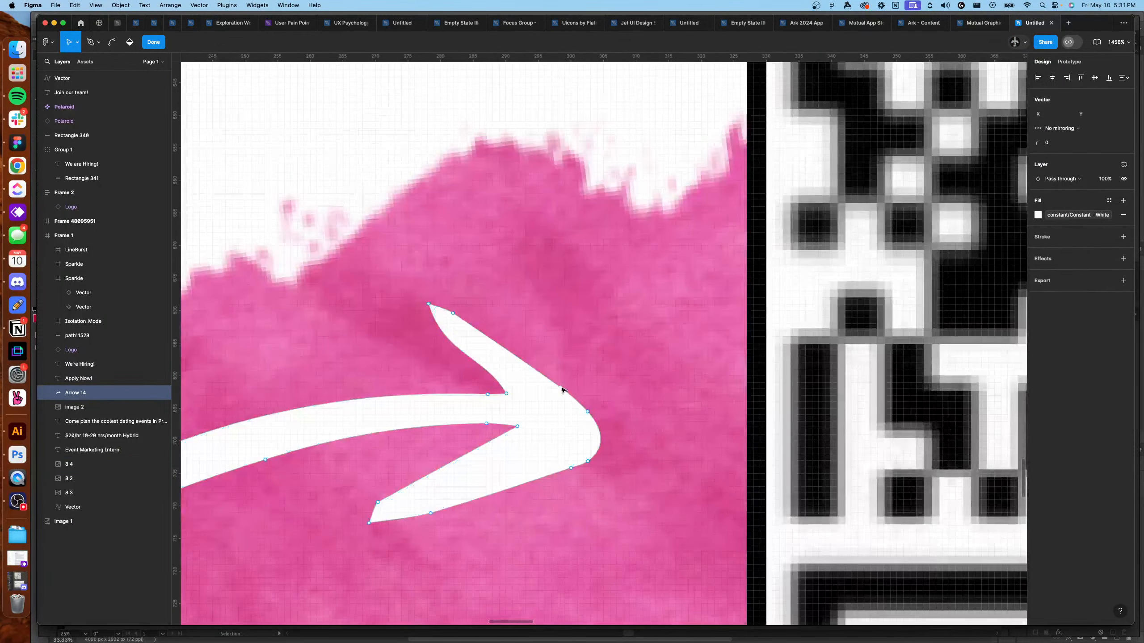
key("Escape")
scroll(507, 421, "down", 5)
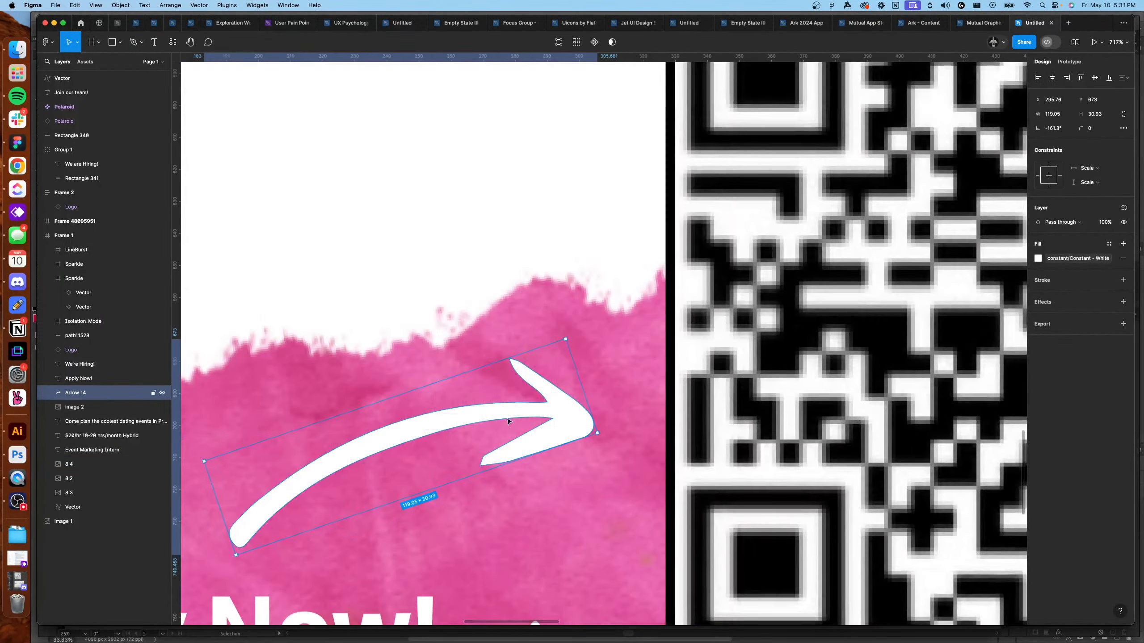
left_click_drag(580, 413, 554, 383)
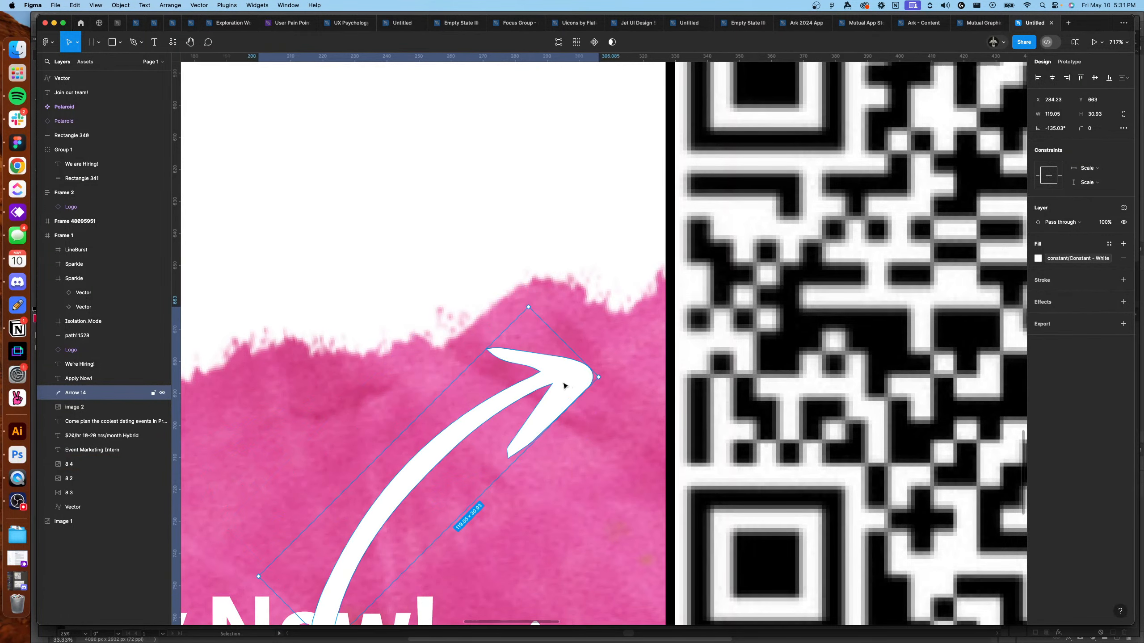
Edit the arrow's vector points and move its tail end up and left, clear of the Apply Now! text.
double_click(554, 383)
scroll(540, 381, "down", 4)
scroll(540, 381, "left", 4)
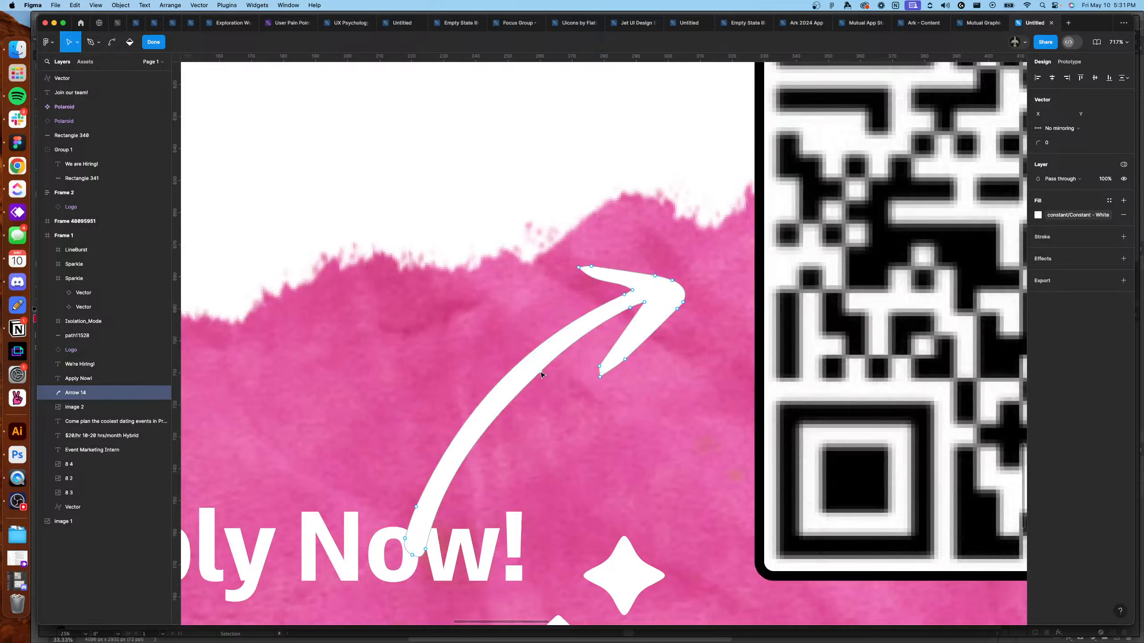
left_click(406, 539)
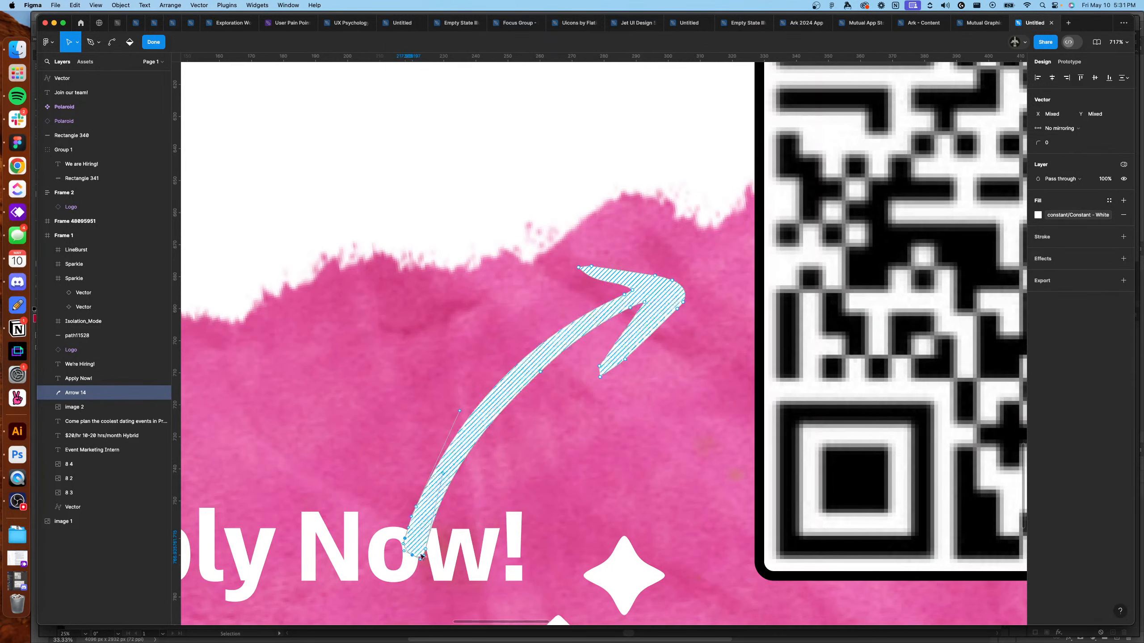
left_click_drag(421, 556, 357, 413)
Adjust the anchor points and curve handles along the arrow's shaft so it bends smoothly into the raised tail with an even thickness.
left_click_drag(399, 325, 456, 343)
left_click_drag(542, 375, 454, 382)
left_click_drag(402, 431, 394, 412)
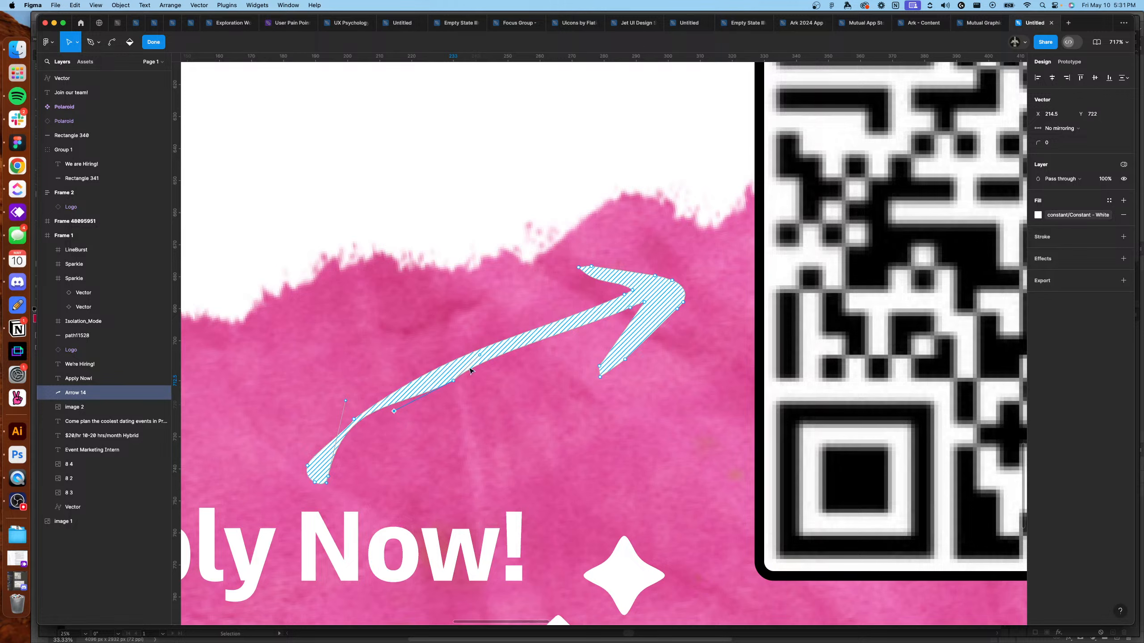
mouse_move(480, 356)
left_mouse_down()
mouse_move(494, 369)
mouse_move(474, 370)
left_mouse_up()
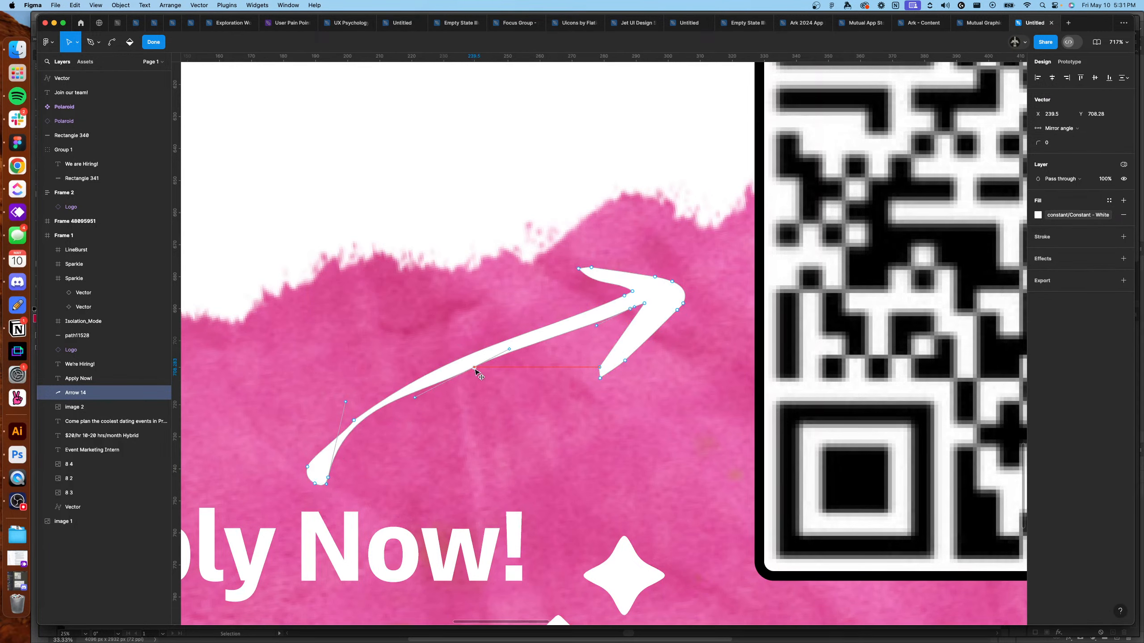
left_click_drag(347, 402, 342, 431)
left_click(353, 421)
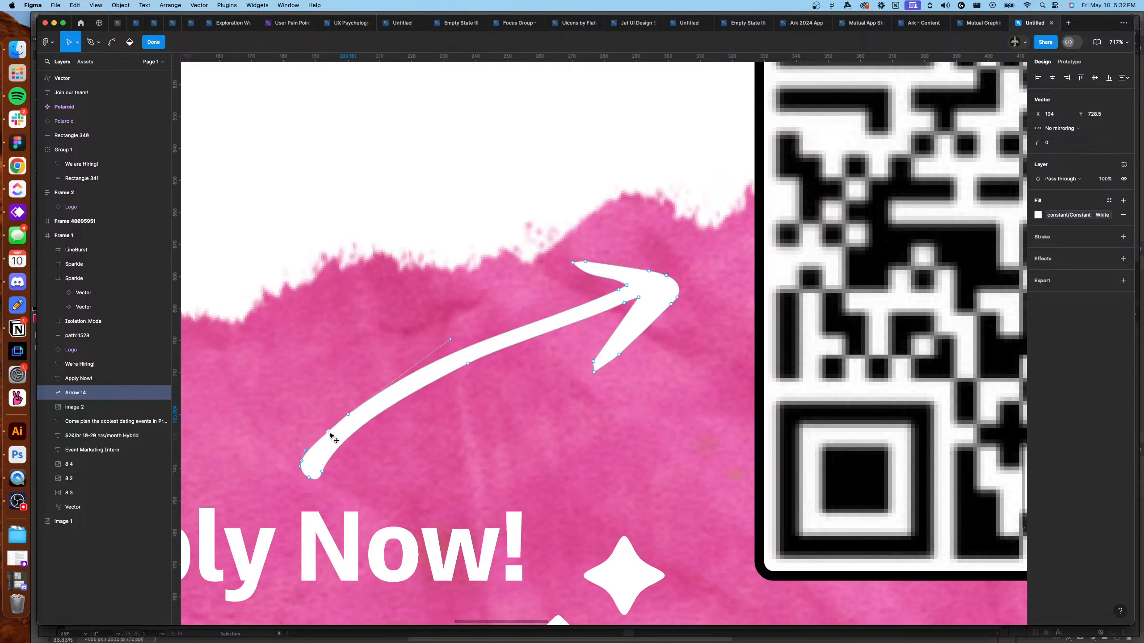
Round off the arrow's tail end and remove the extra anchor point on its outer edge.
scroll(333, 437, "up", 5)
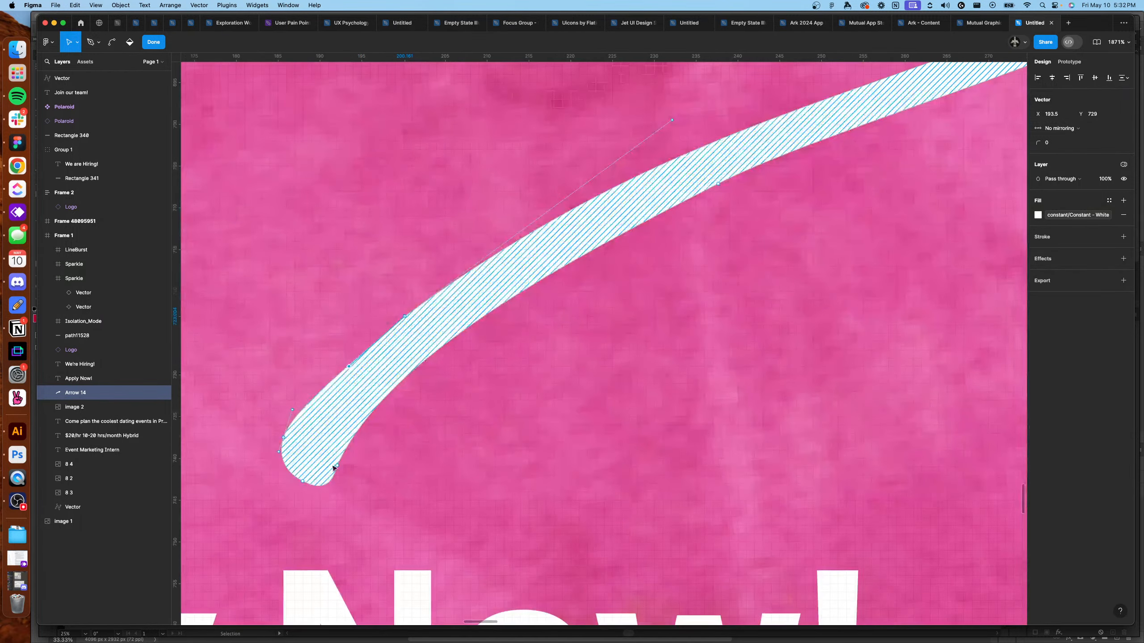
left_click_drag(304, 484, 287, 478)
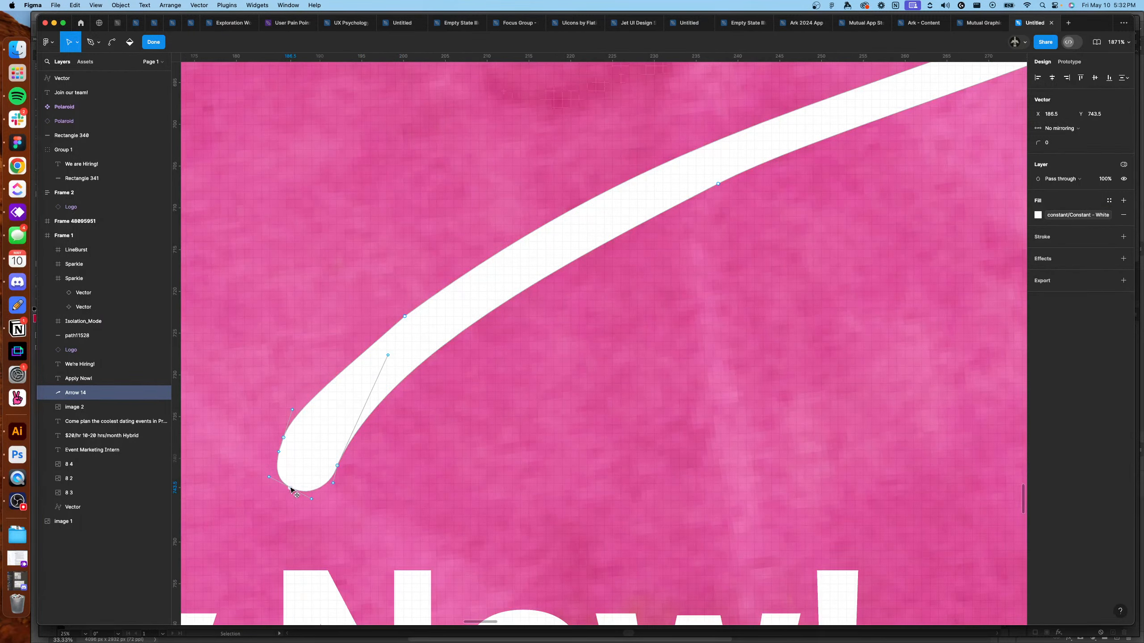
left_click(284, 437)
key("super+minus")
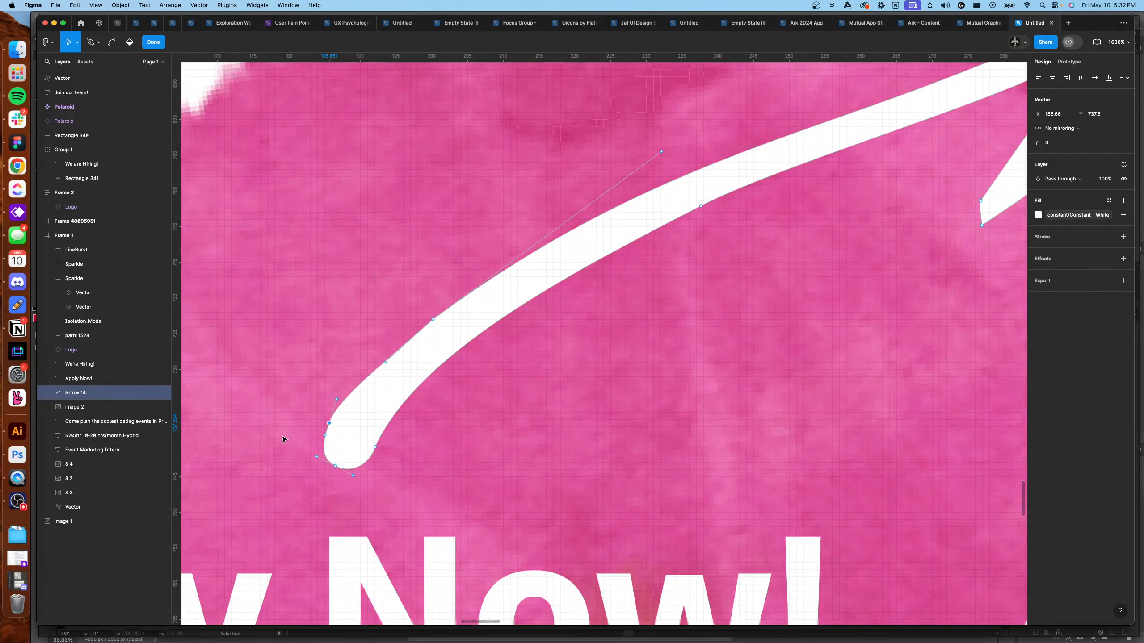
left_click(92, 42)
left_click(329, 423, "alt")
Move the shaft's upper-edge anchor to mid-shaft opposite the lower one and extend both its handles along the curve.
scroll(585, 316, "right", 8)
scroll(585, 315, "up", 6)
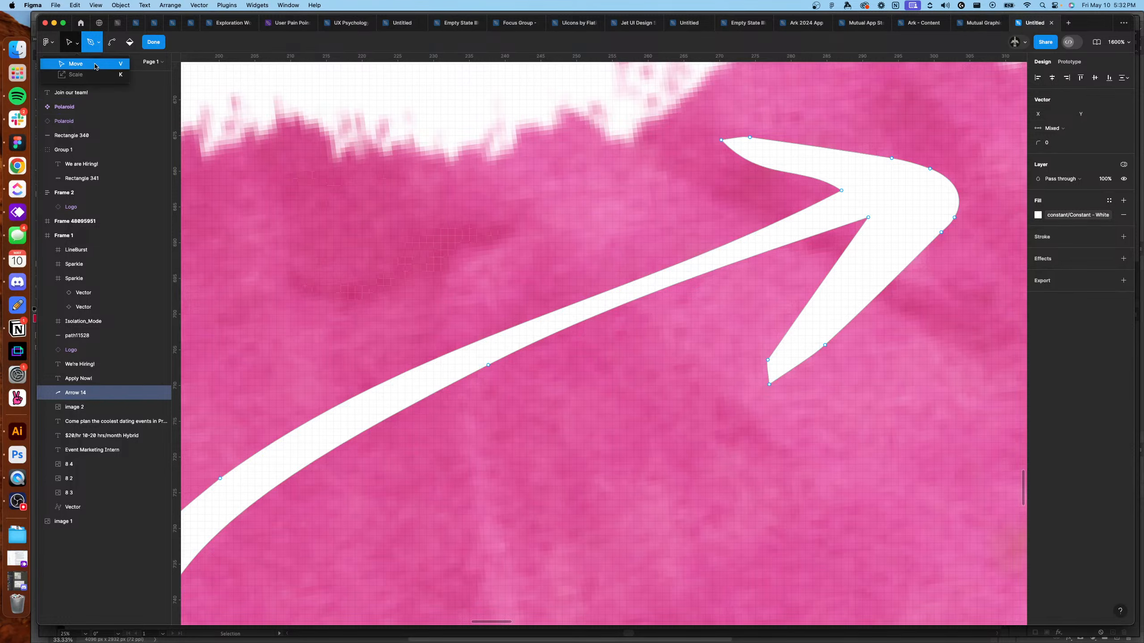
left_click(69, 42)
scroll(540, 295, "left", 3)
scroll(540, 295, "down", 2)
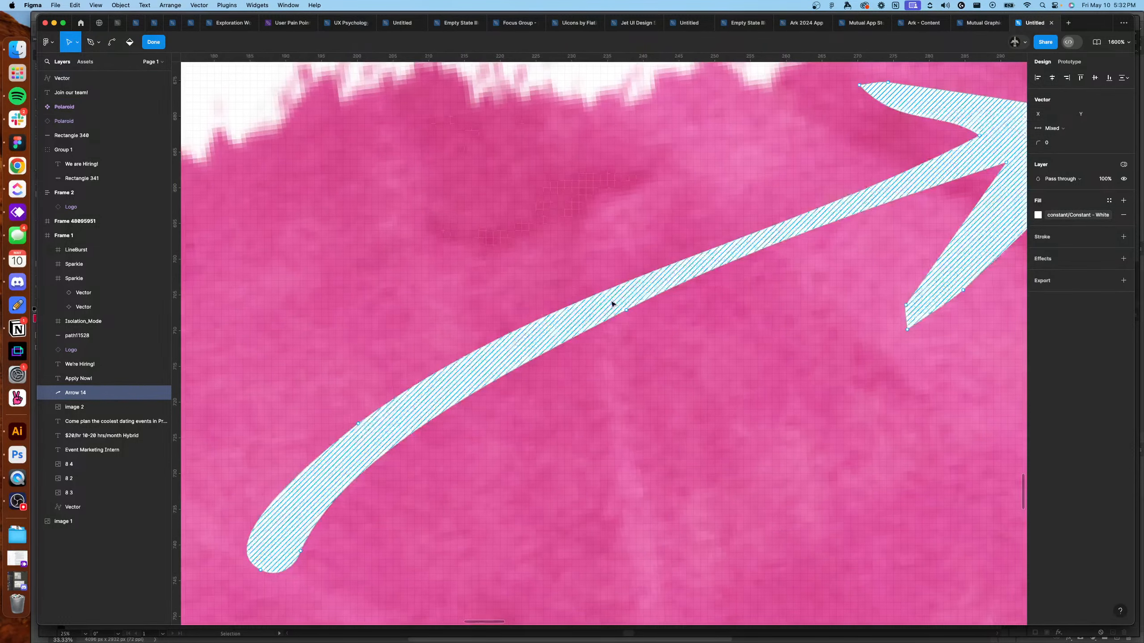
left_click(359, 424)
left_click_drag(365, 424, 659, 251)
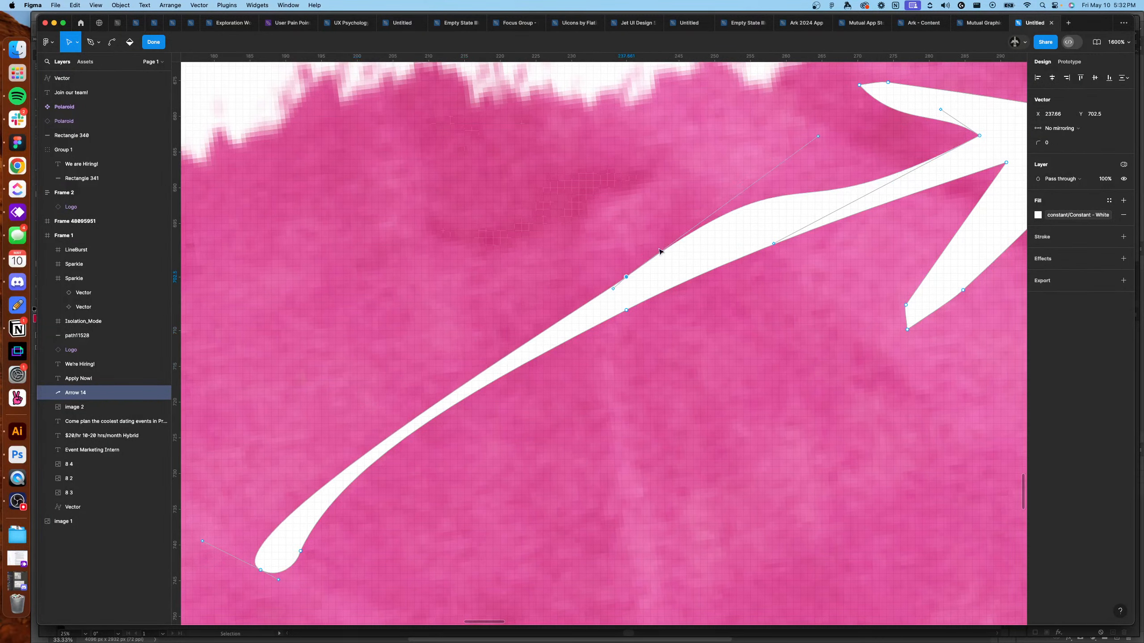
left_click_drag(818, 138, 672, 253)
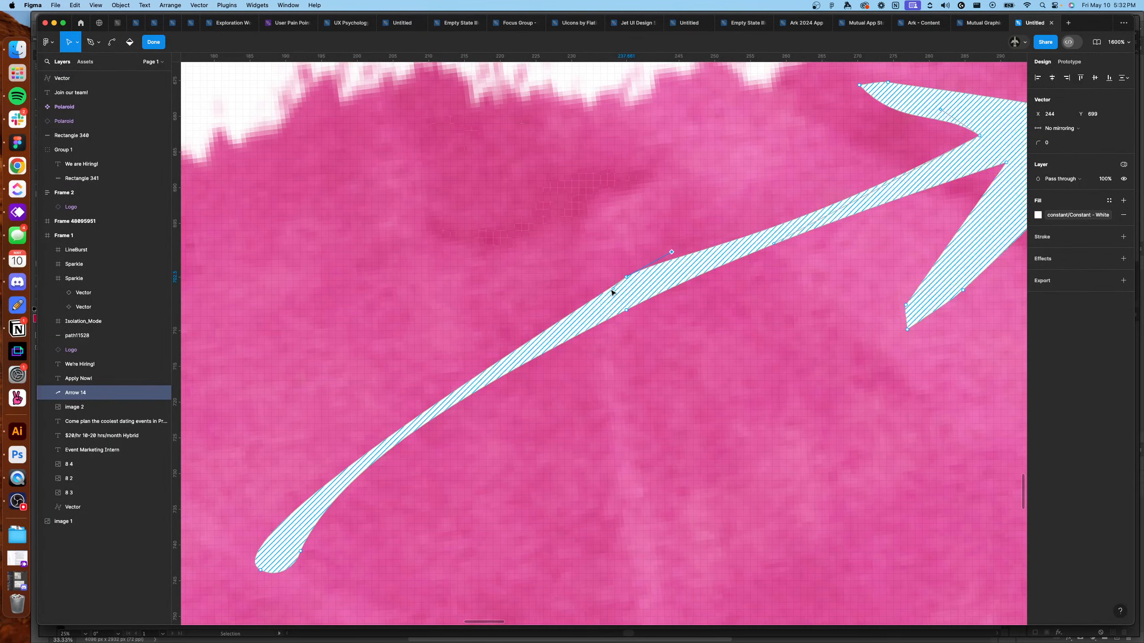
left_click_drag(613, 288, 420, 370)
left_click_drag(672, 252, 807, 187)
scroll(808, 187, "right", 2)
scroll(808, 188, "up", 1)
left_click(891, 162)
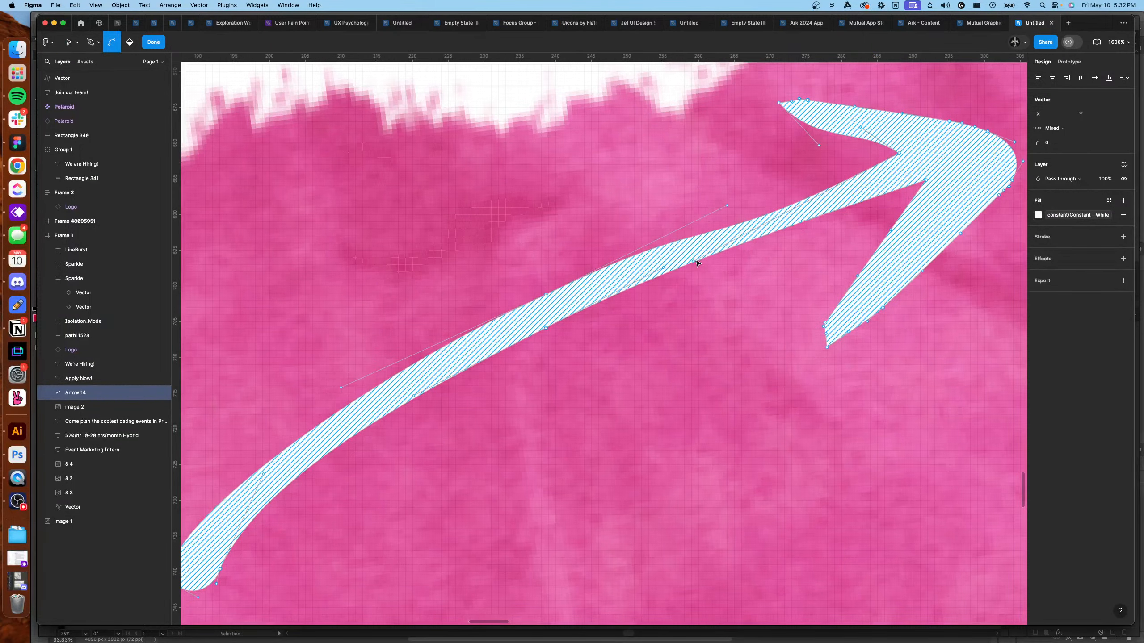
scroll(689, 268, "up", 5)
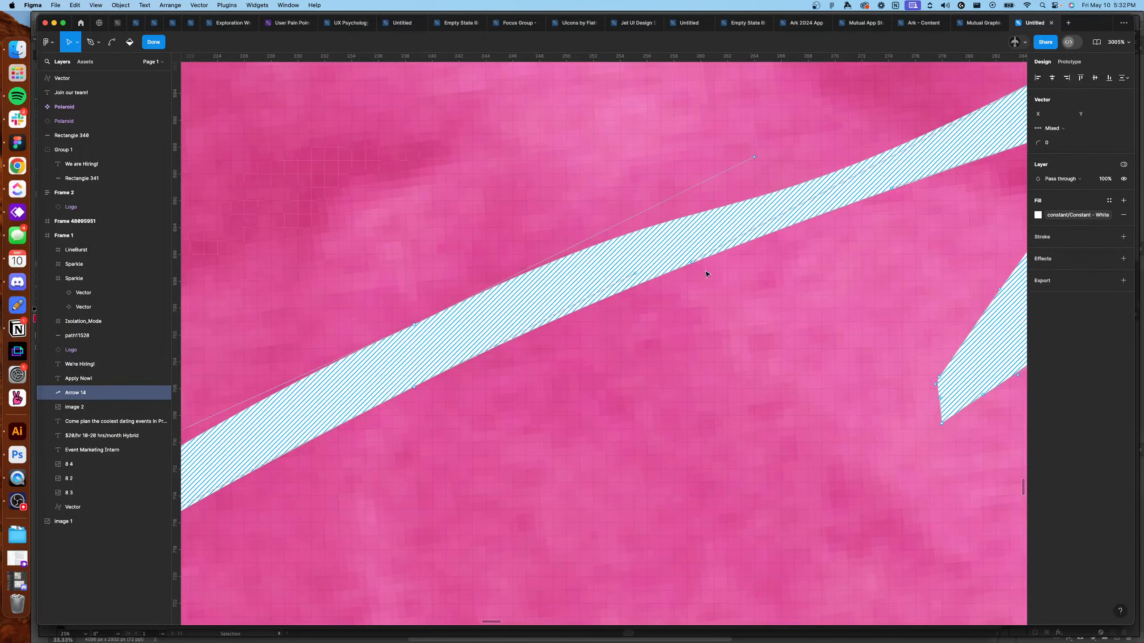
left_click(691, 261)
left_click(691, 262)
double_click(692, 262)
double_click(693, 261)
double_click(694, 260)
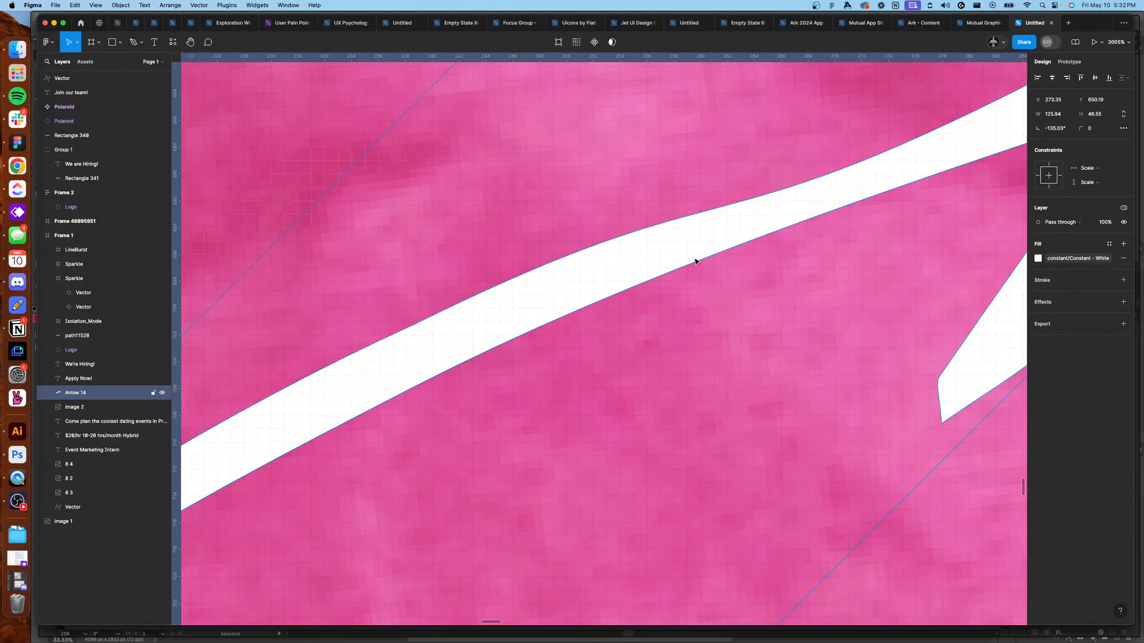
scroll(742, 261, "up", 5)
left_click_drag(758, 224, 664, 329)
scroll(664, 329, "down", 5)
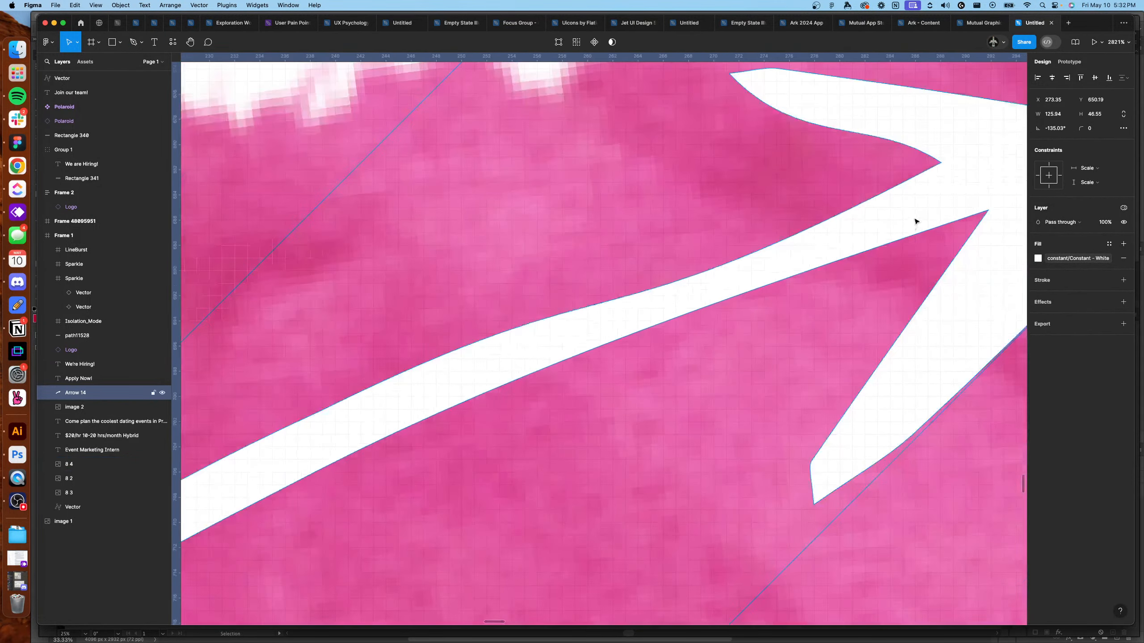
Bend the shaft's upper edge at the inner corner of the arrowhead to smooth the curve leading into the head.
double_click(916, 220)
left_click(941, 163)
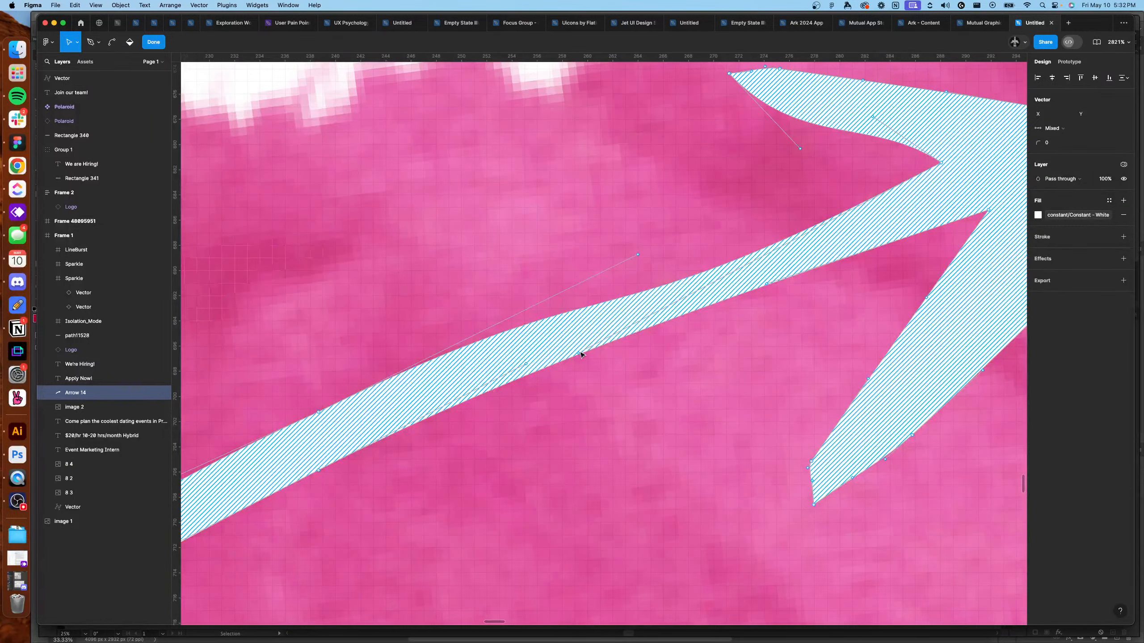
left_click_drag(578, 354, 670, 238)
scroll(651, 312, "down", 5)
key("v")
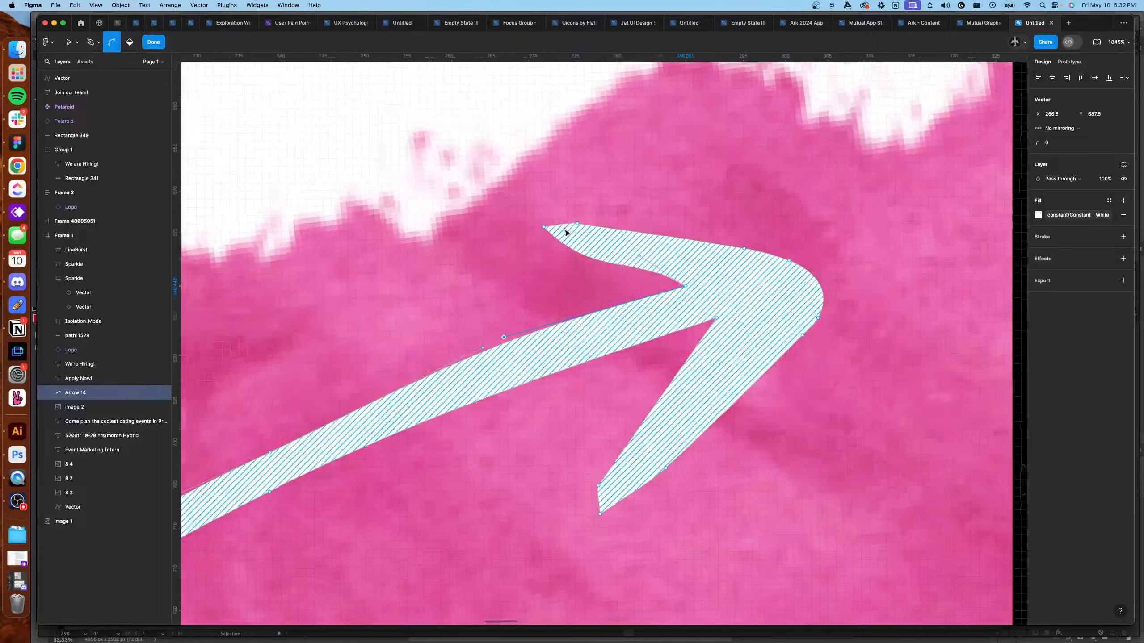
Round both pointed tips of the arrowhead's barbs by adjusting their anchor points and curve handles.
scroll(535, 228, "up", 5)
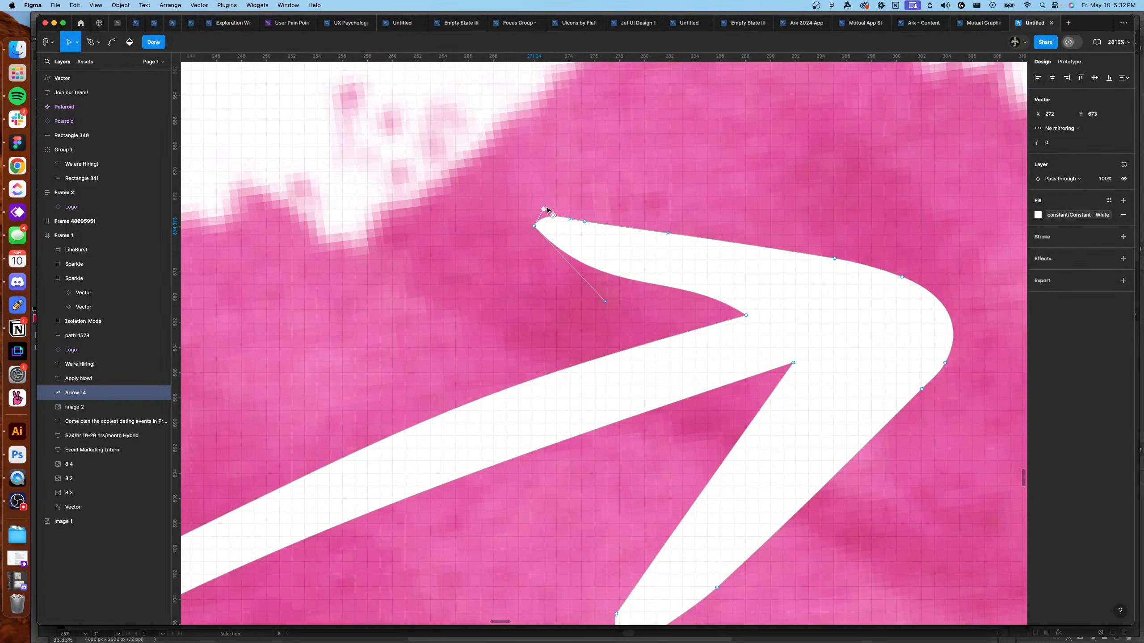
scroll(548, 212, "down", 6)
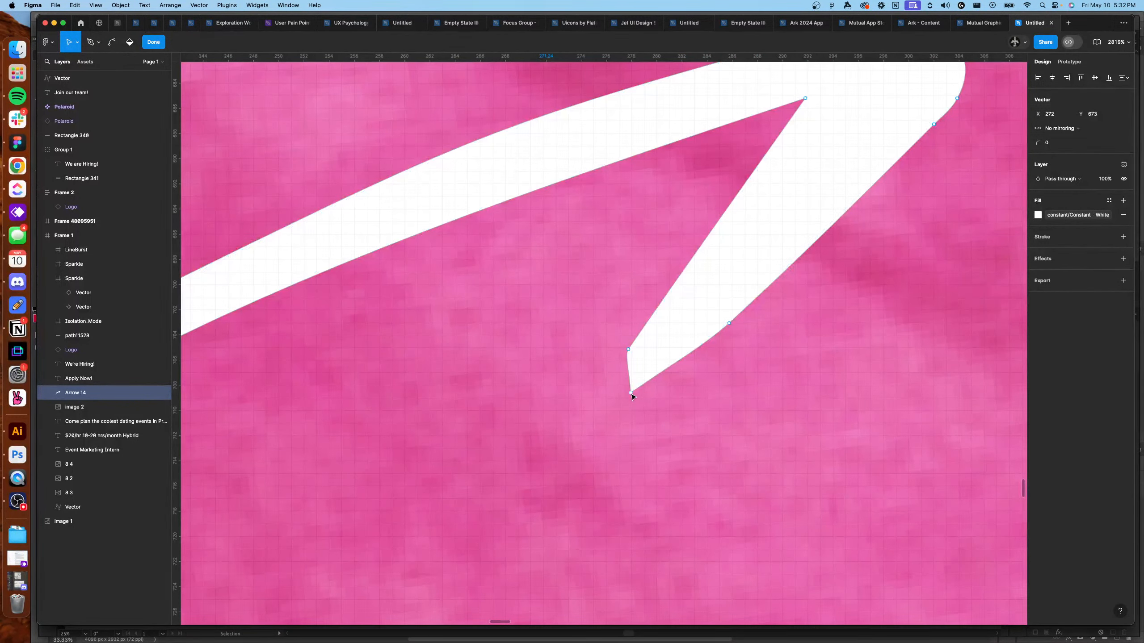
mouse_move(631, 395)
left_mouse_down()
mouse_move(656, 378)
mouse_move(628, 383)
left_mouse_up()
scroll(781, 360, "down", 4)
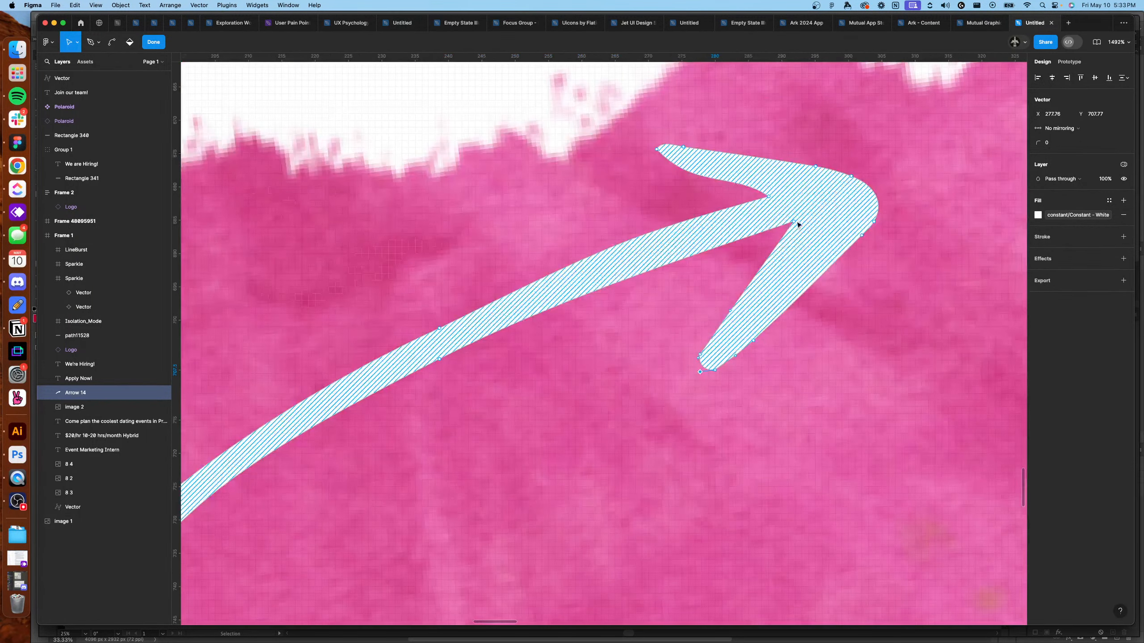
Shift the arrowhead's two inner corners and adjust the adjoining shaft and barb curves, and finish the vector editing.
left_click_drag(797, 225, 792, 237)
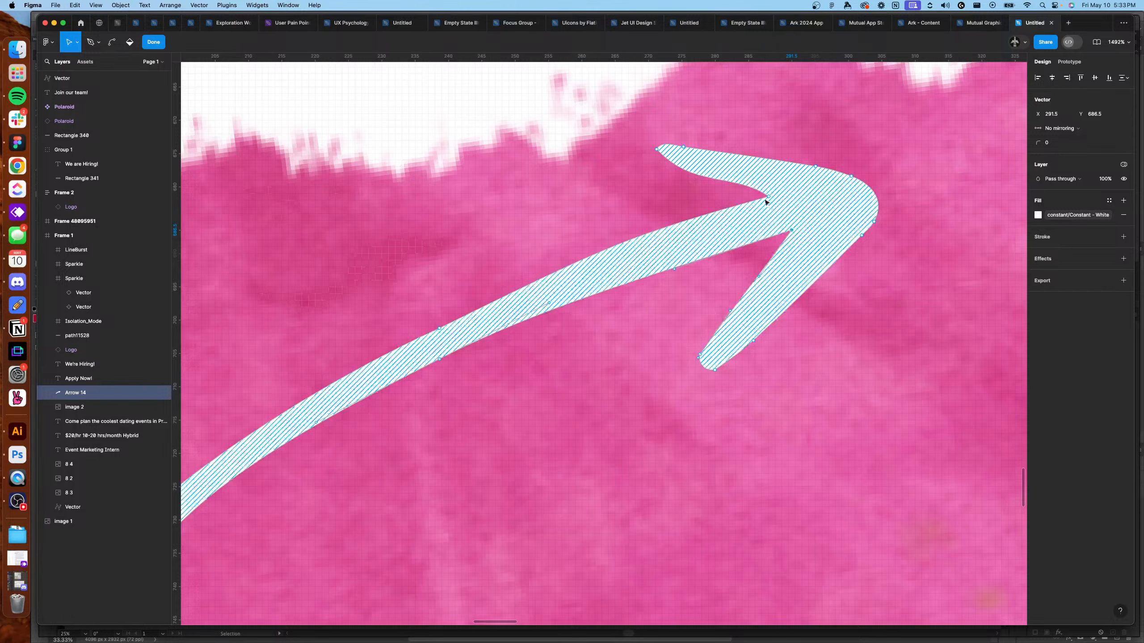
left_click_drag(769, 197, 775, 200)
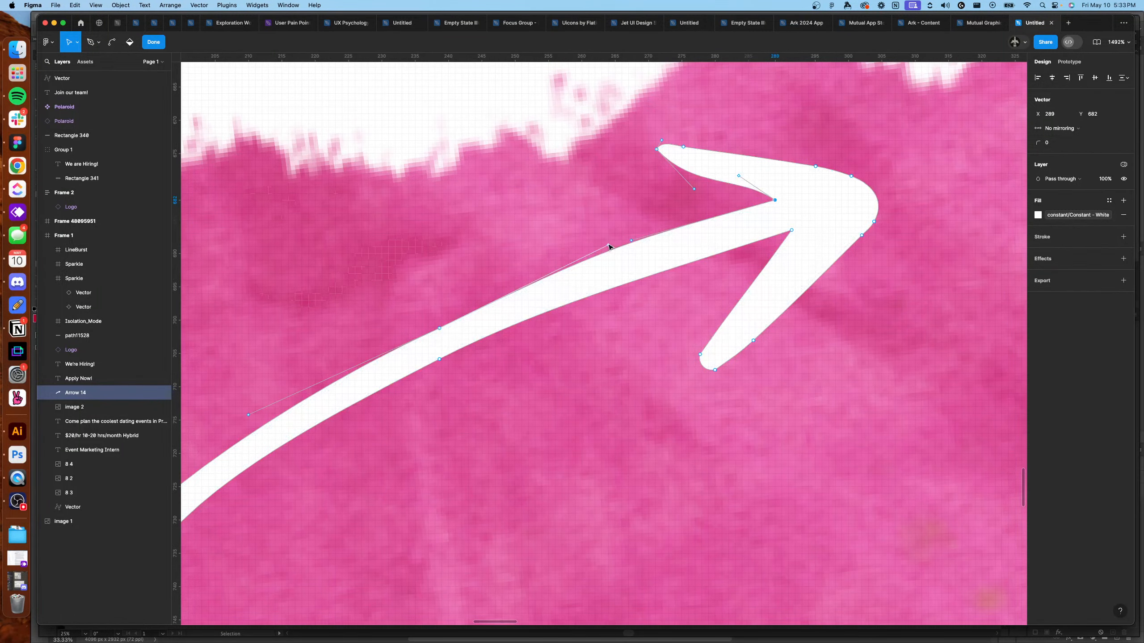
left_click(439, 360)
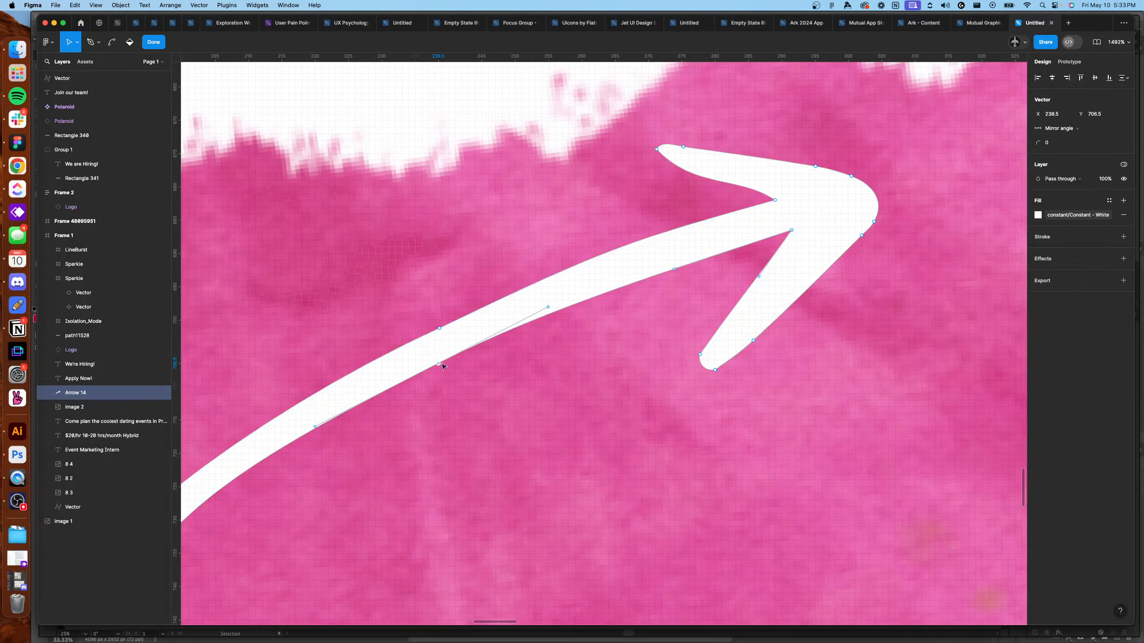
left_click(657, 150)
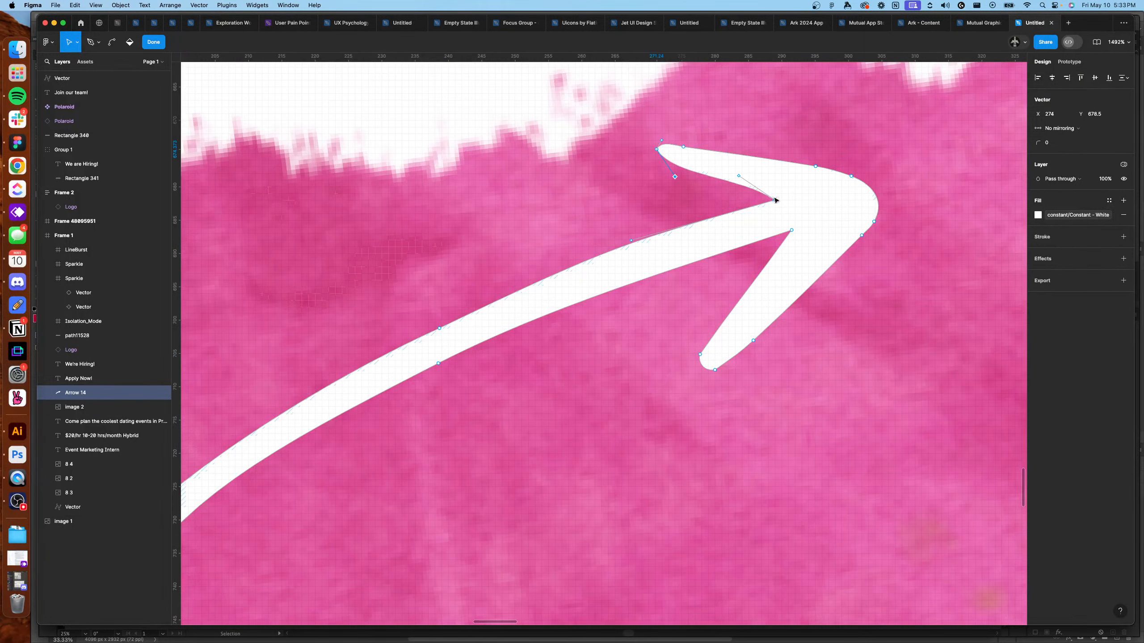
key("Escape")
scroll(768, 207, "down", 3)
scroll(810, 209, "down", 3)
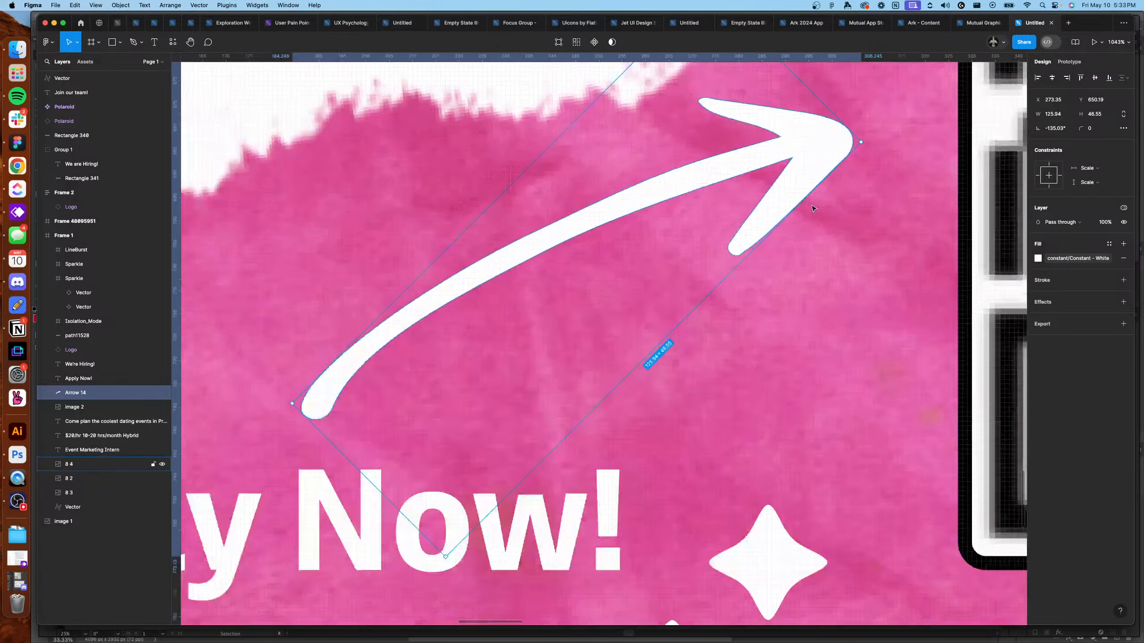
scroll(813, 209, "down", 10)
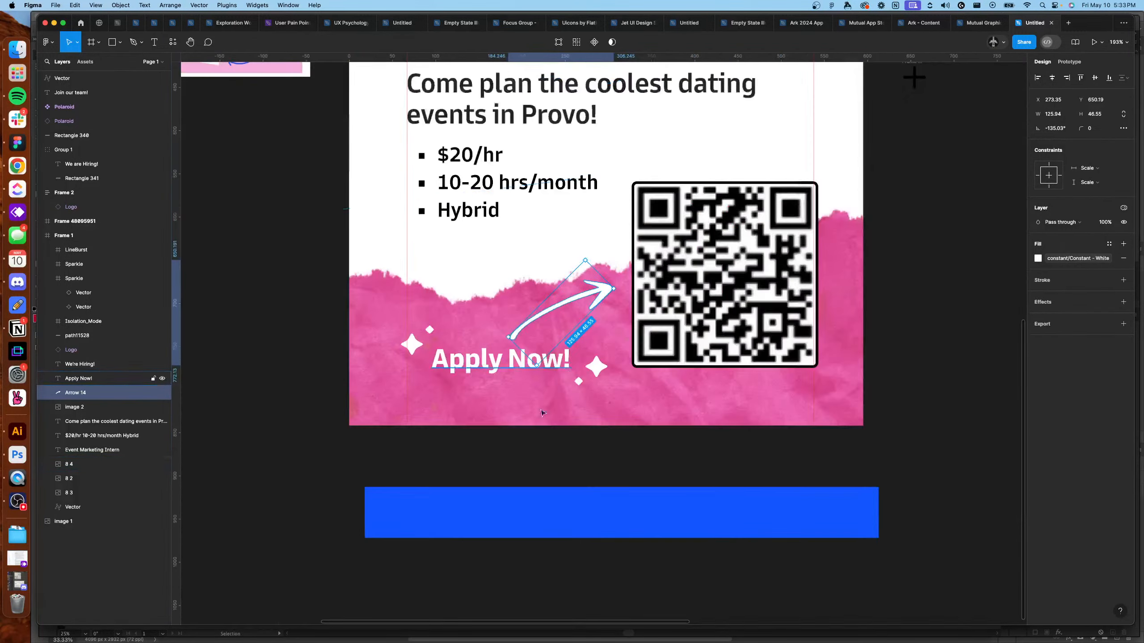
Rotate the arrow to −140.72° and shrink it to 117.1 × 43.28 between Apply Now! and the QR code.
left_click(582, 462)
scroll(582, 451, "up", 3)
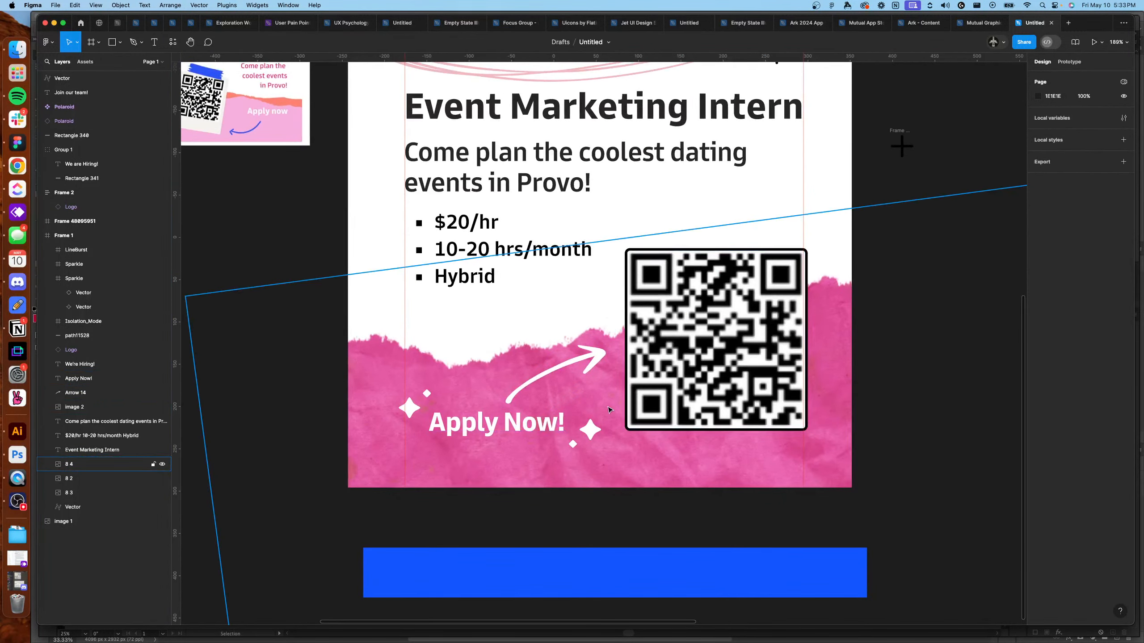
scroll(609, 392, "up", 2)
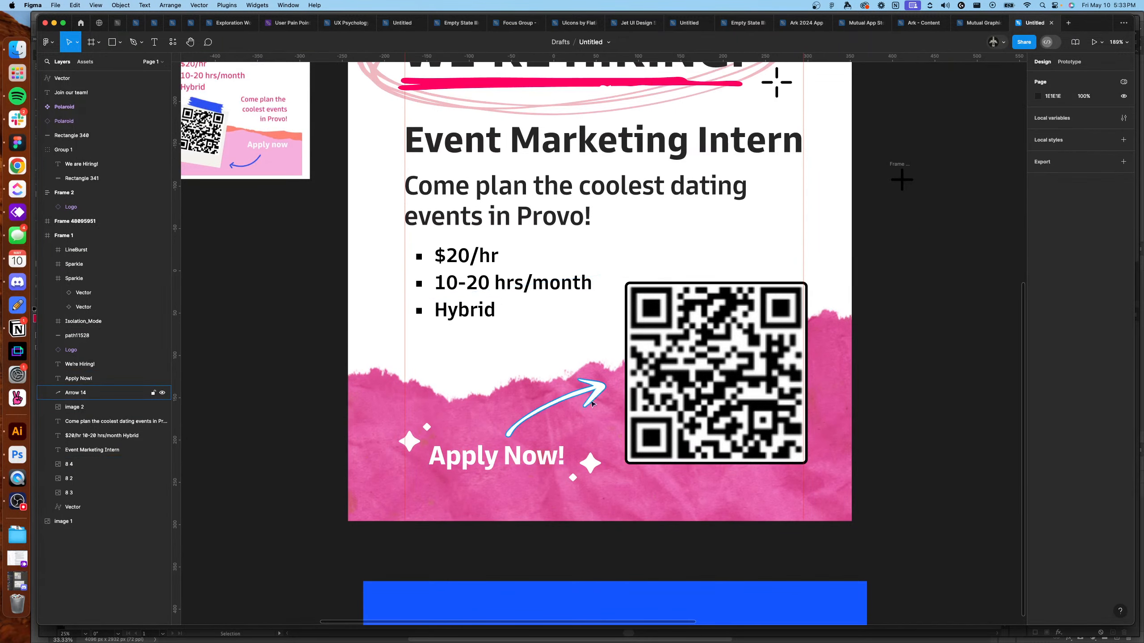
left_click(608, 378)
left_click_drag(581, 351, 586, 354)
left_click_drag(595, 397, 587, 398)
scroll(515, 426, "up", 5)
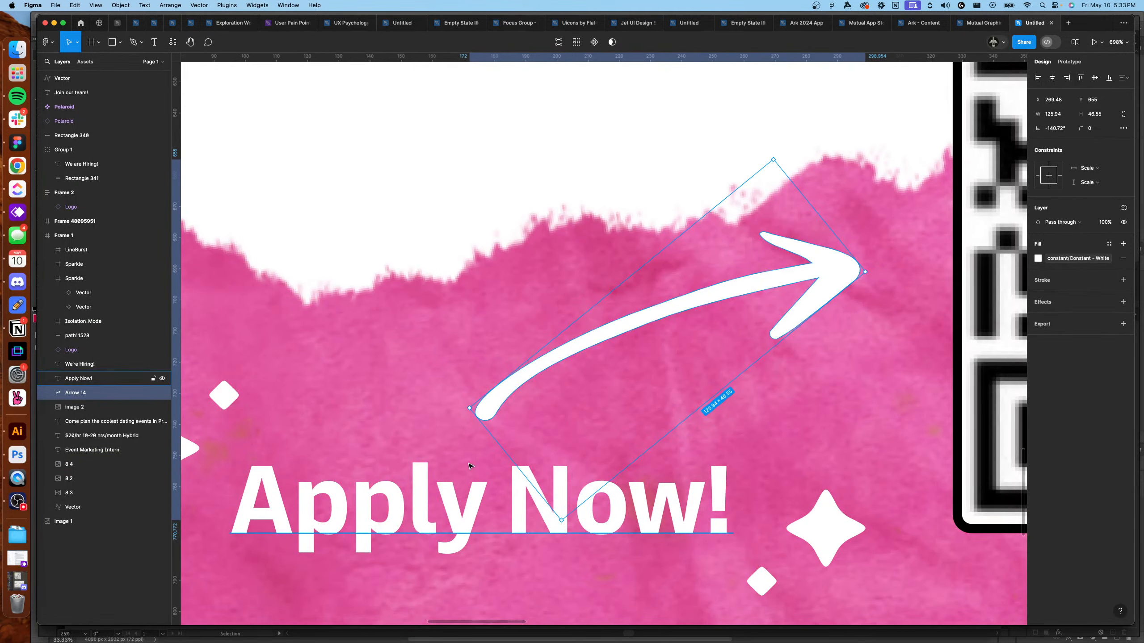
left_click_drag(470, 409, 504, 397)
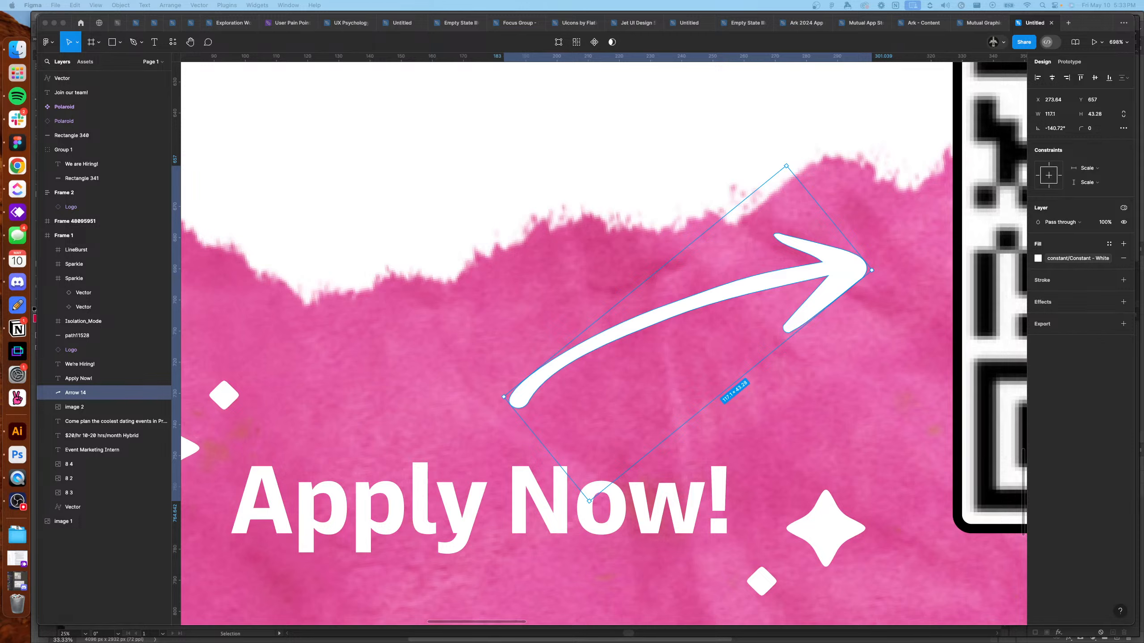
left_click(849, 375)
scroll(849, 376, "down", 5)
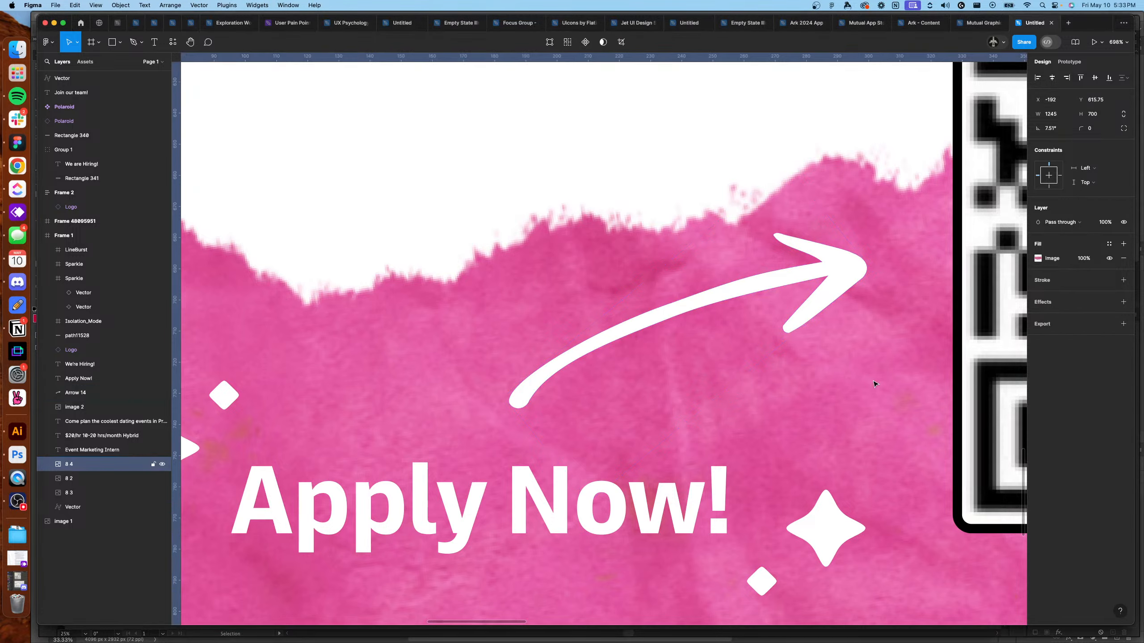
Reopen the arrow's vector points and adjust the curve handle on the lower edge beside its tail.
scroll(768, 378, "up", 8)
double_click(716, 356)
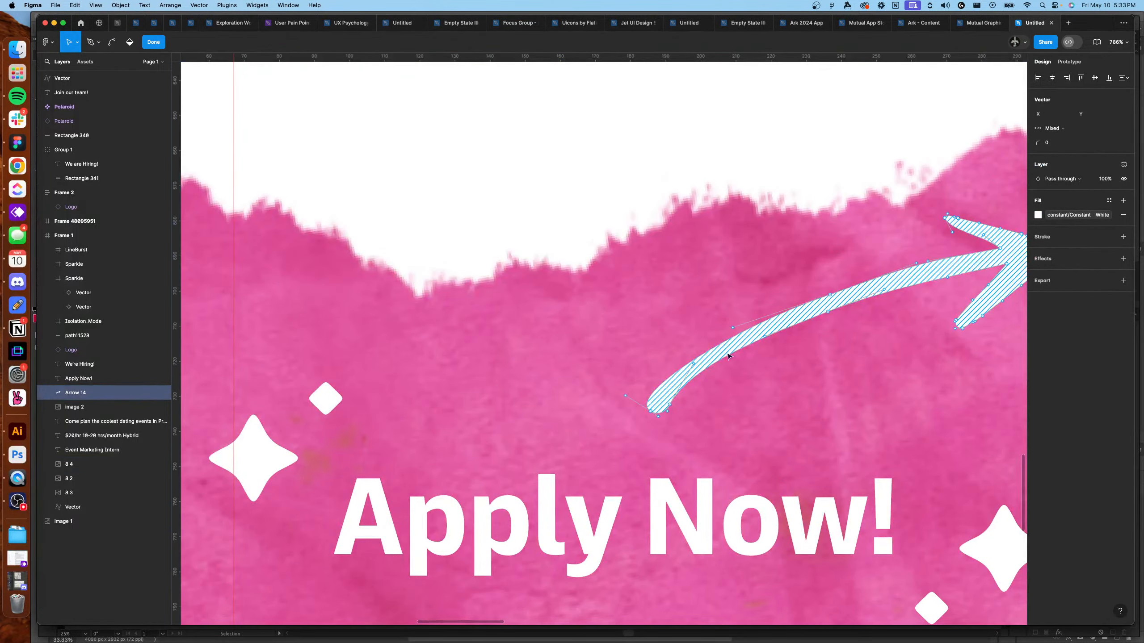
scroll(796, 331, "up", 5)
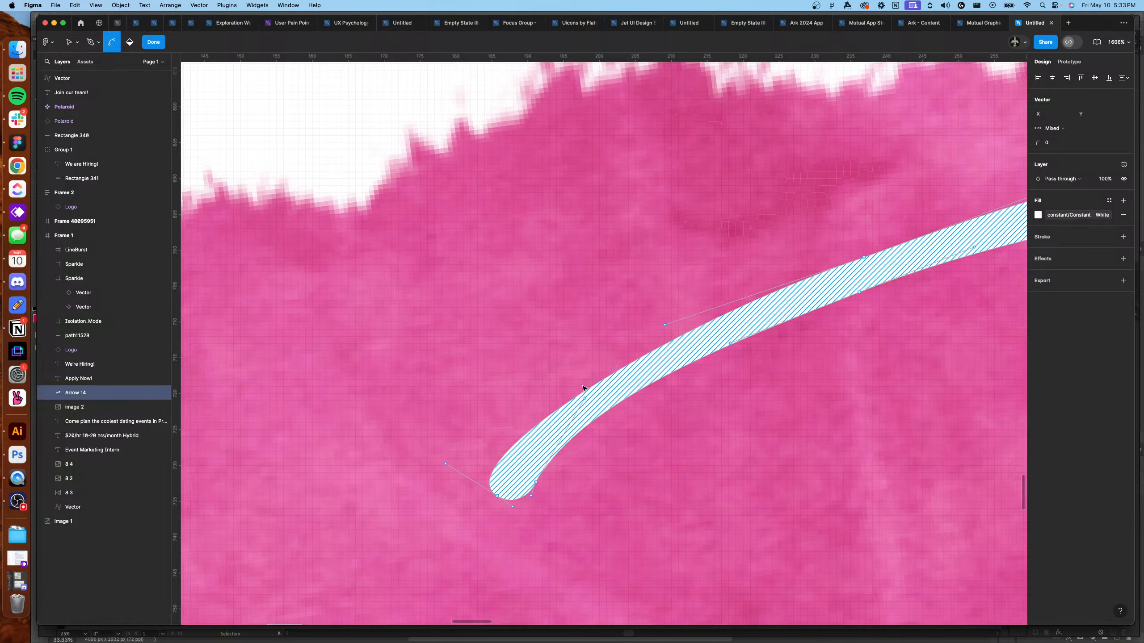
left_click(584, 398)
left_click_drag(585, 404, 585, 414)
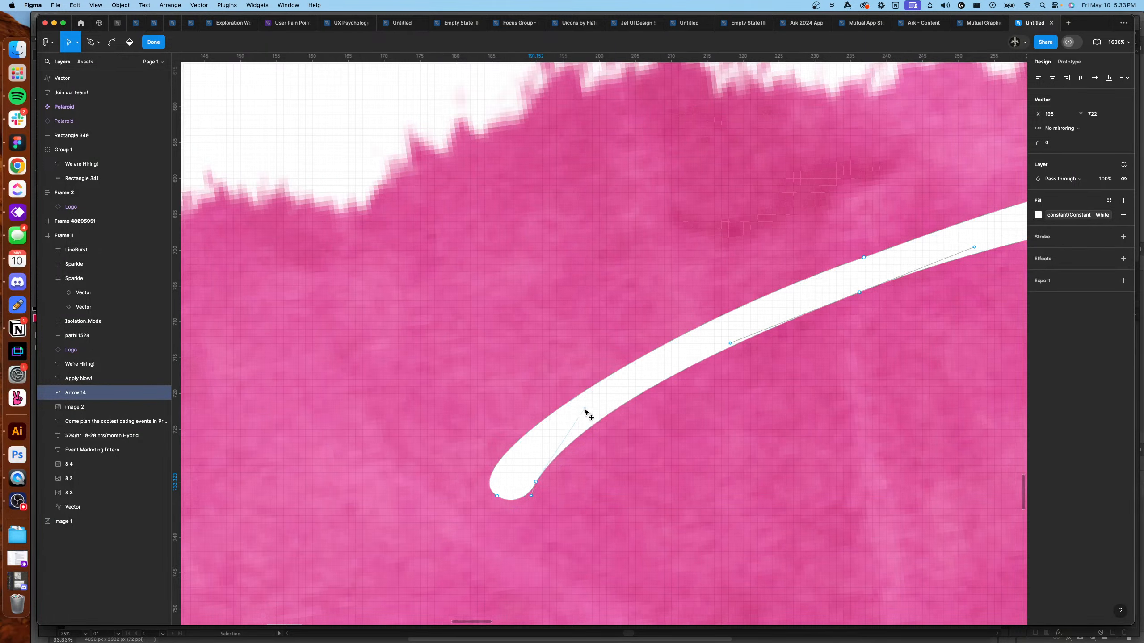
Adjust the curve along the arrow shaft's lower edge and move the lower anchor of the arrowhead's tip to X 300.5, Y 690.5.
scroll(584, 413, "down", 10)
scroll(720, 371, "up", 5)
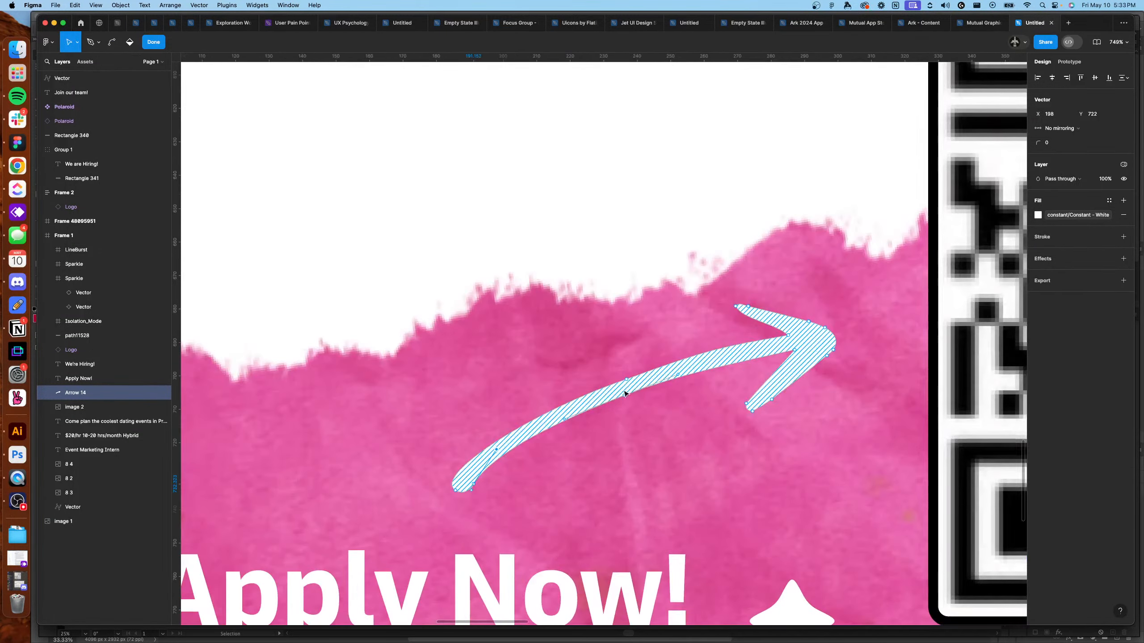
left_click(627, 382)
scroll(628, 396, "down", 3)
scroll(743, 361, "up", 5)
key("super+a")
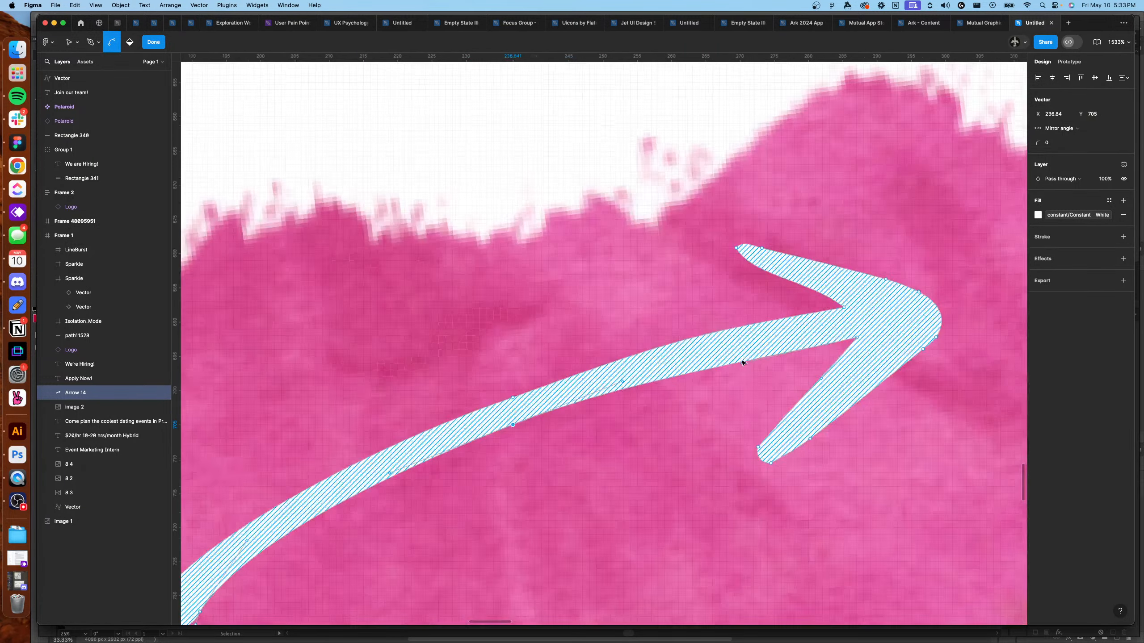
key("super+z")
left_click_drag(743, 363, 745, 356)
scroll(746, 357, "down", 5)
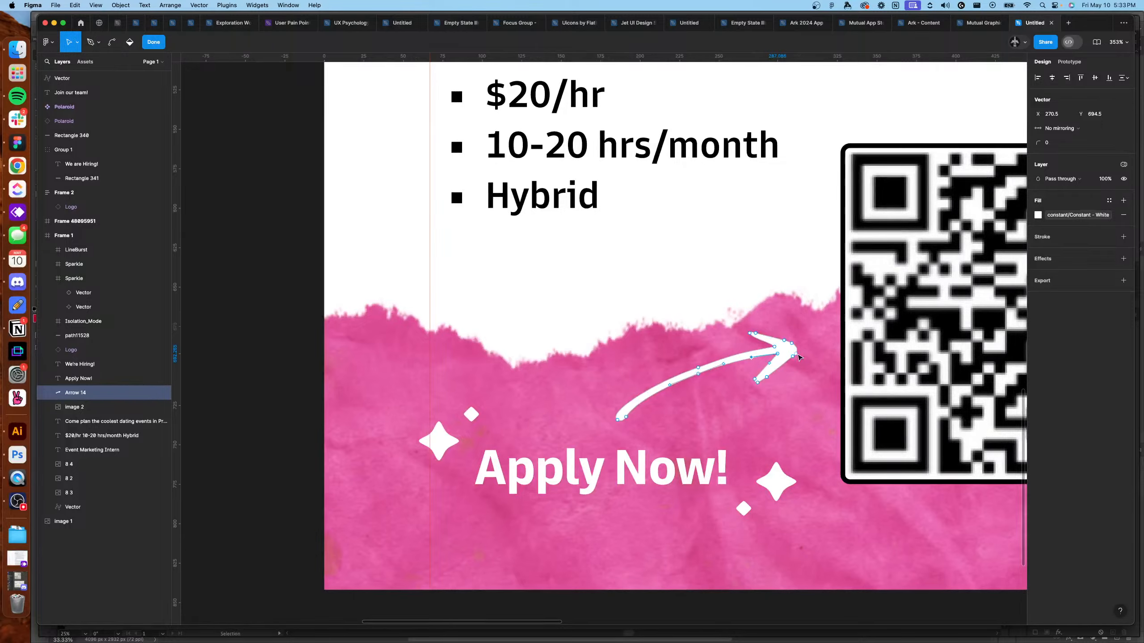
scroll(796, 353, "up", 6)
left_click_drag(762, 367, 782, 352)
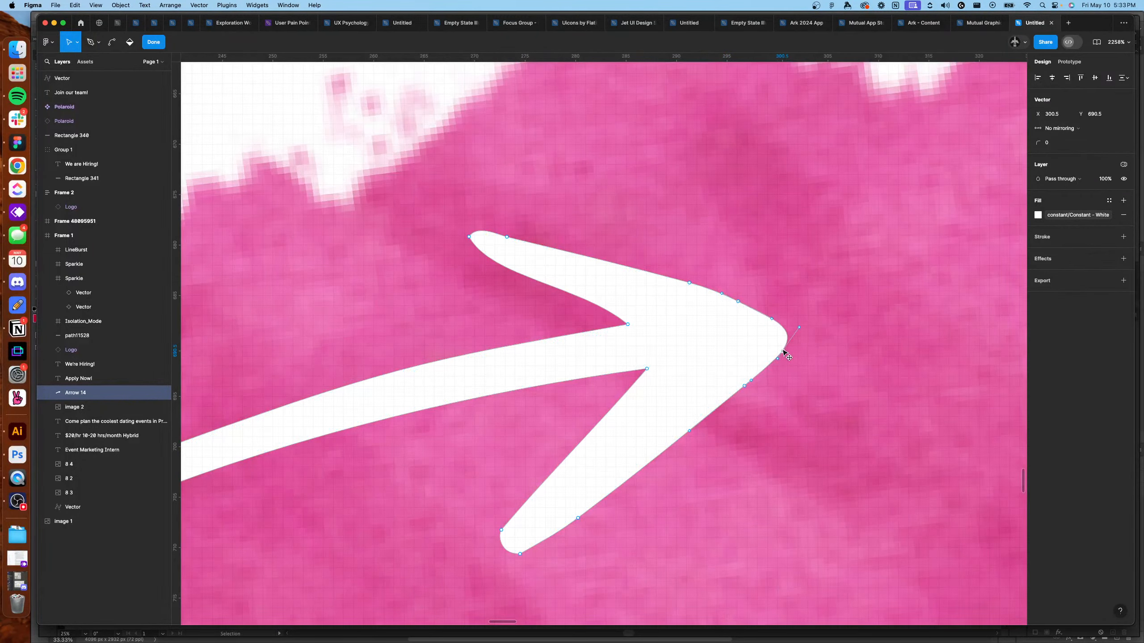
Remove the surplus anchor points along the arrowhead's upper edge between the barb and the tip.
scroll(827, 344, "down", 5)
scroll(830, 346, "down", 3)
scroll(820, 340, "up", 10)
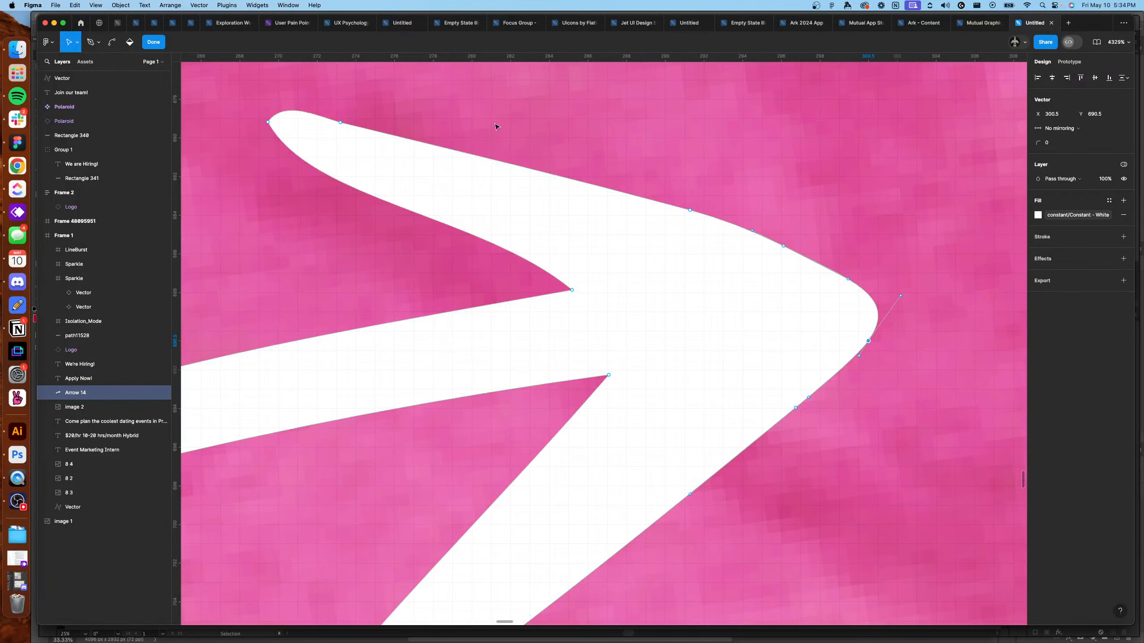
left_click(98, 45)
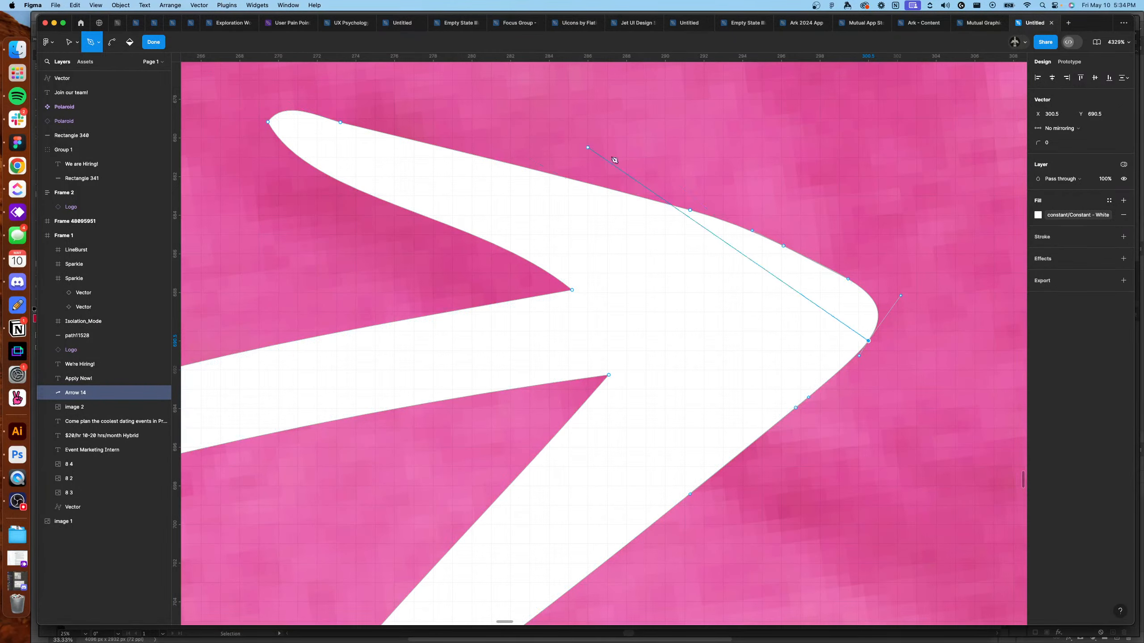
left_click(784, 246, "alt")
left_click(693, 212, "alt")
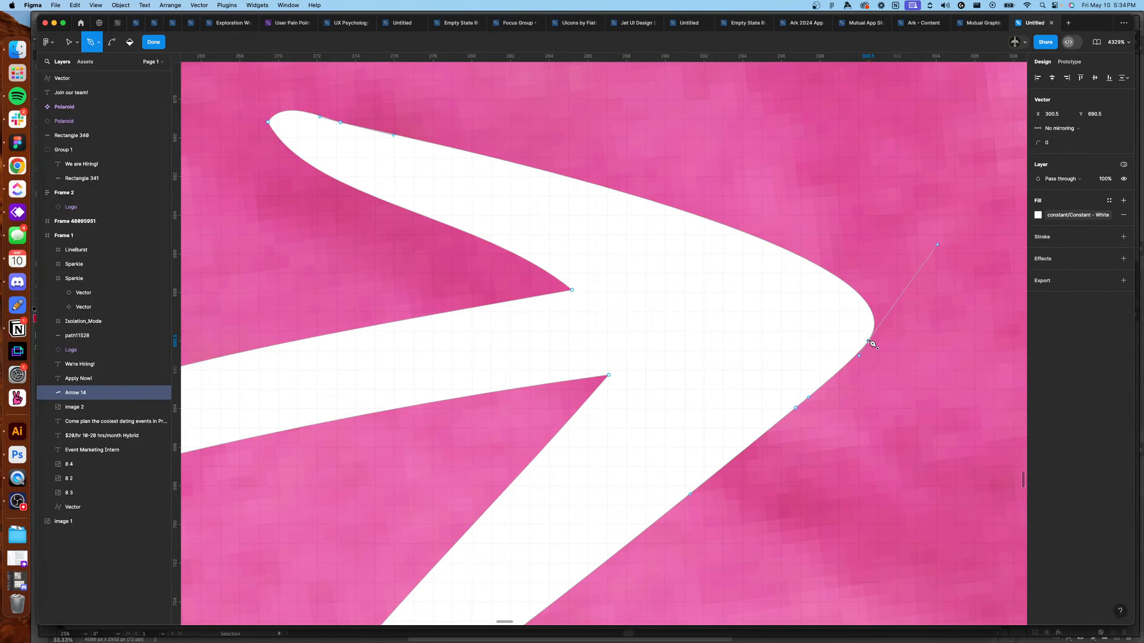
Reshape the arrowhead's tip by adjusting its curve handles and moving its anchor point to X 301.5, Y 687.87.
left_click(69, 42)
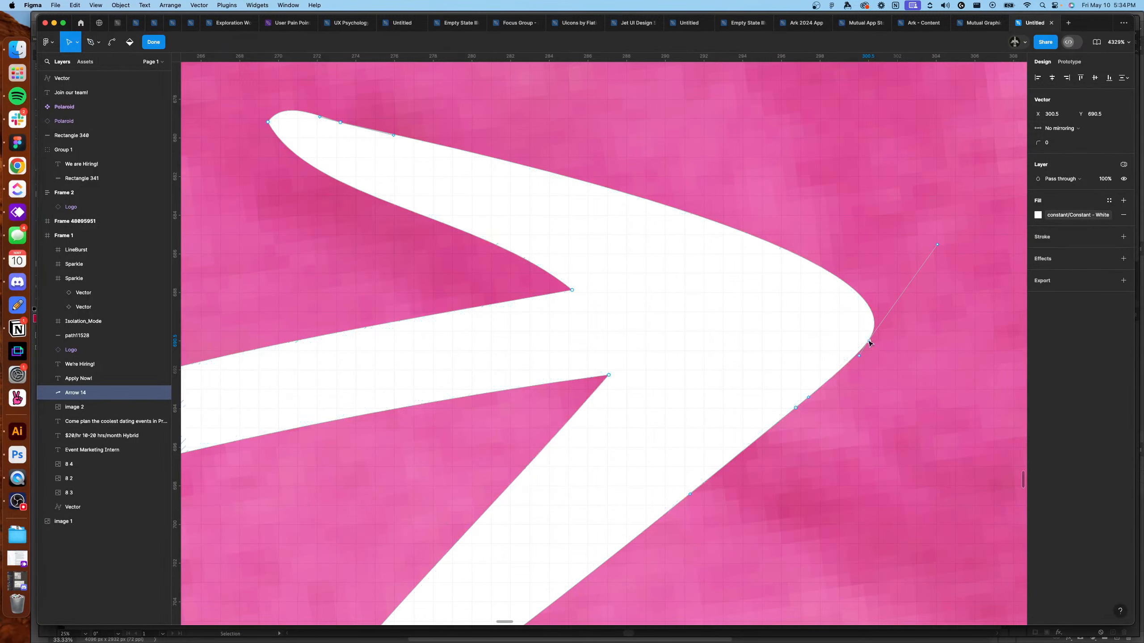
left_click_drag(869, 343, 898, 314)
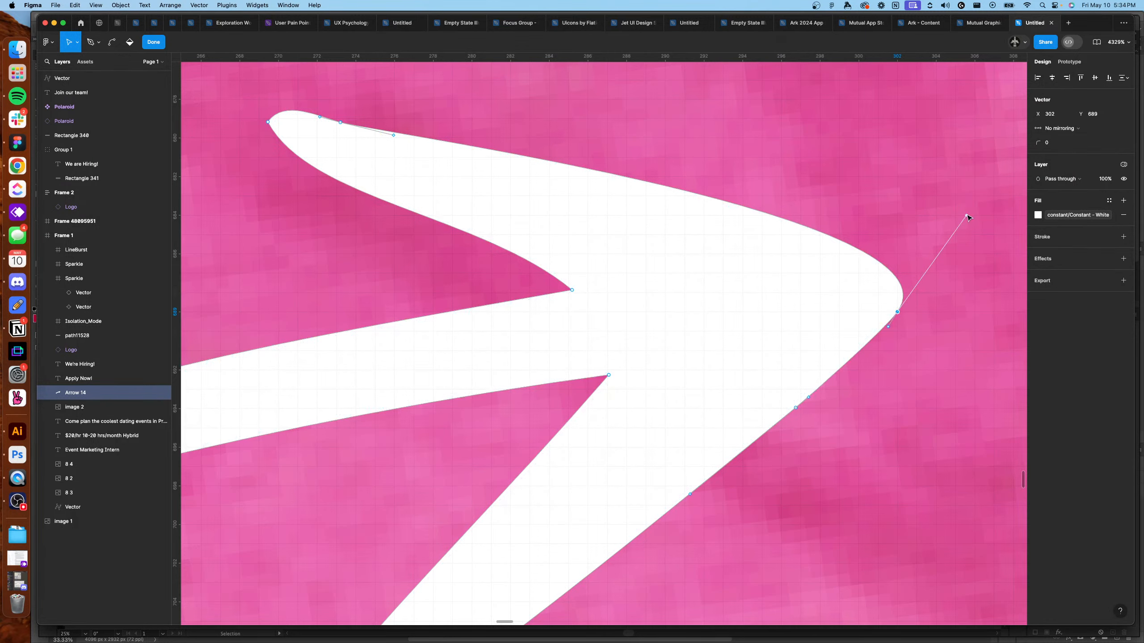
left_click_drag(969, 217, 849, 215)
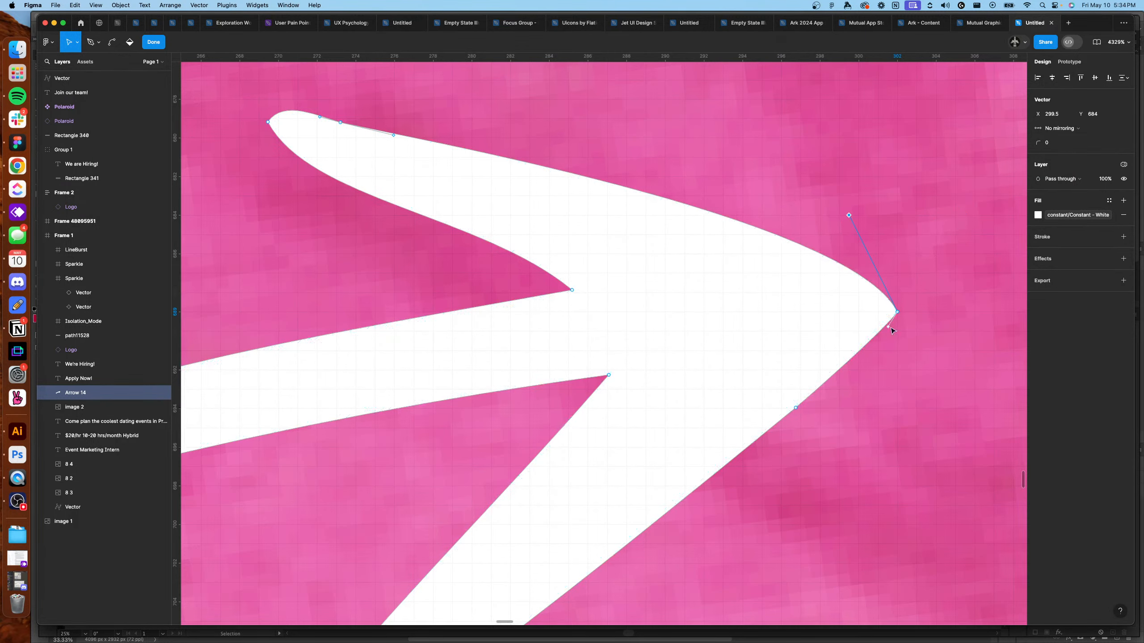
left_click_drag(890, 327, 889, 291)
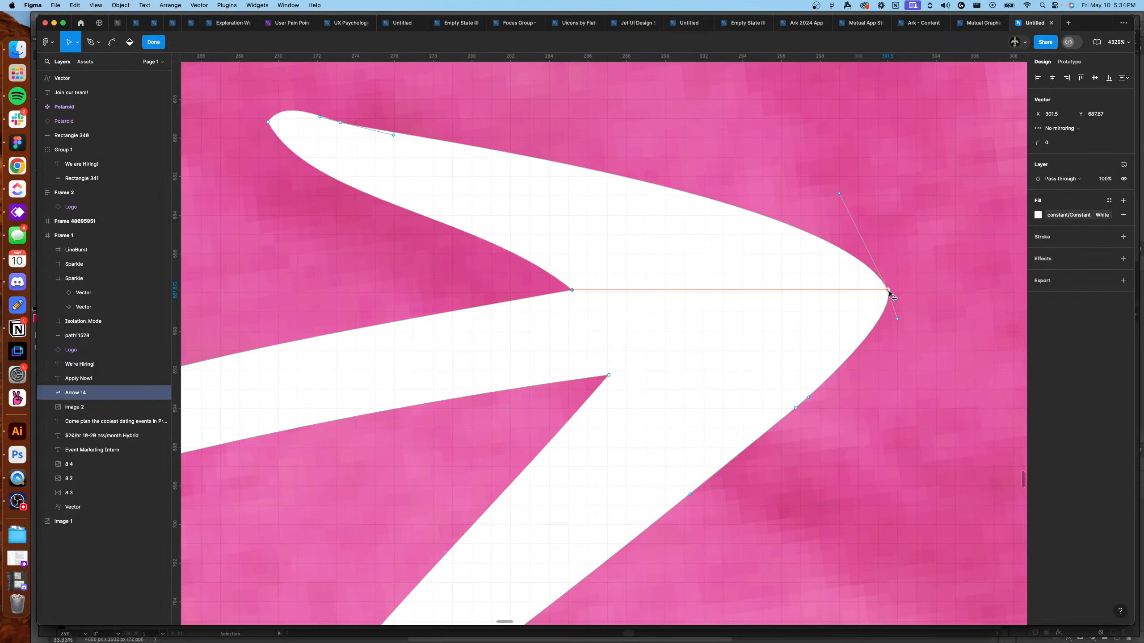
Round the end of the arrowhead's upper barb by adjusting its curve handle and shifting its two end anchors.
left_click(268, 122)
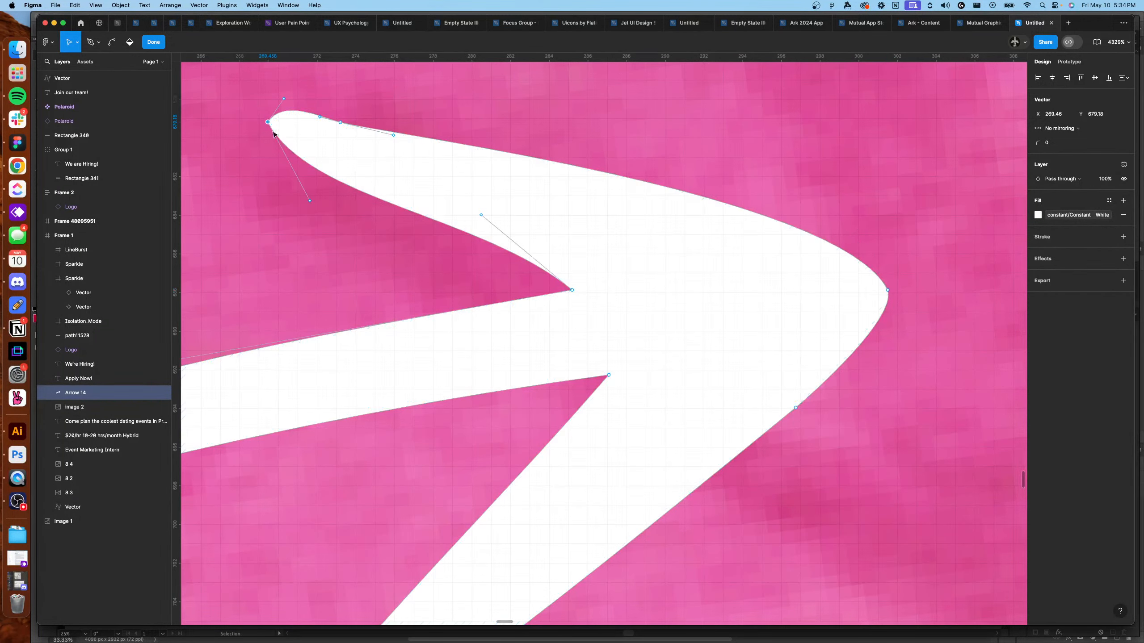
left_click_drag(310, 205, 265, 187)
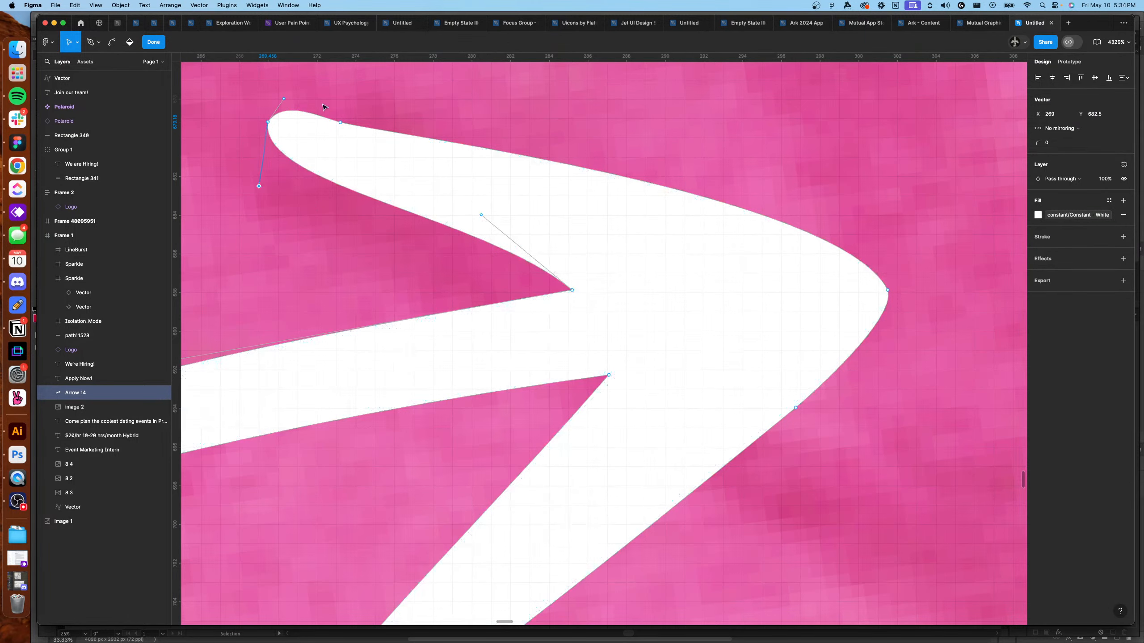
left_click_drag(341, 122, 357, 122)
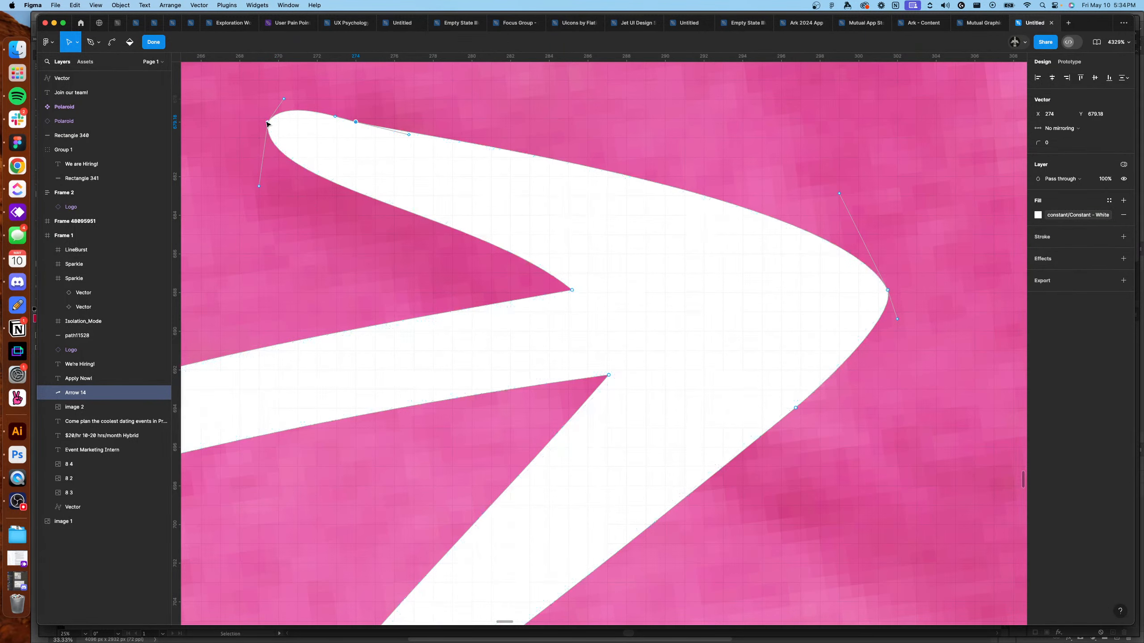
left_click_drag(268, 123, 278, 138)
scroll(625, 257, "down", 5)
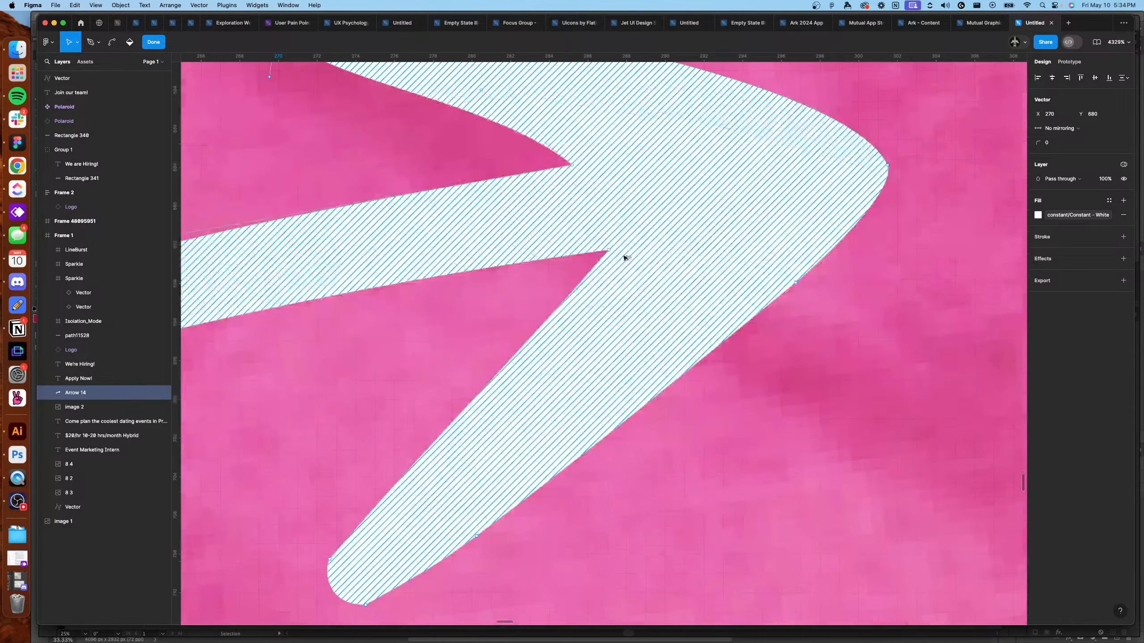
scroll(625, 257, "down", 10)
scroll(621, 252, "up", 5)
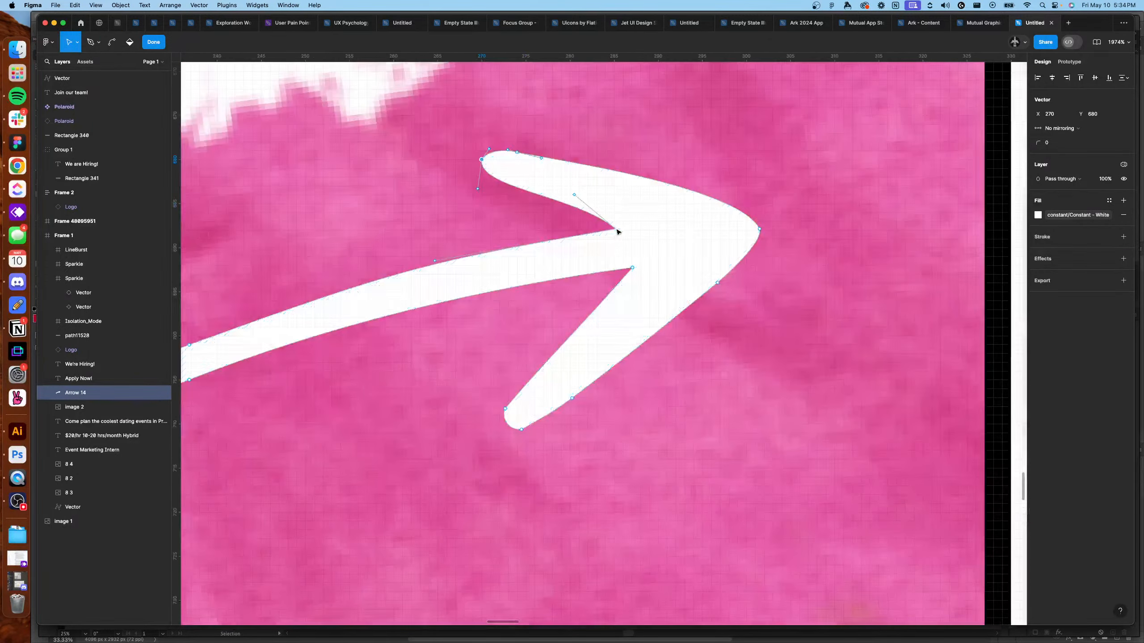
Try a corner radius of 1 on the arrowhead's two inner corners and finish the vector editing.
left_click(617, 231)
left_click(633, 267, "shift")
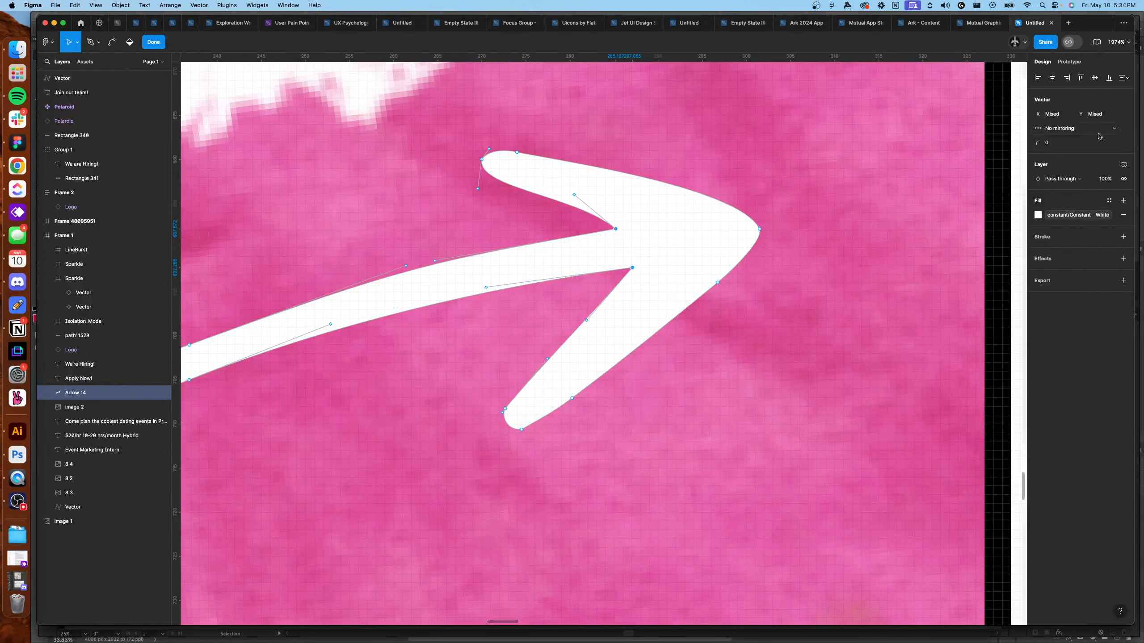
left_click(1053, 142)
type("1")
key("Return")
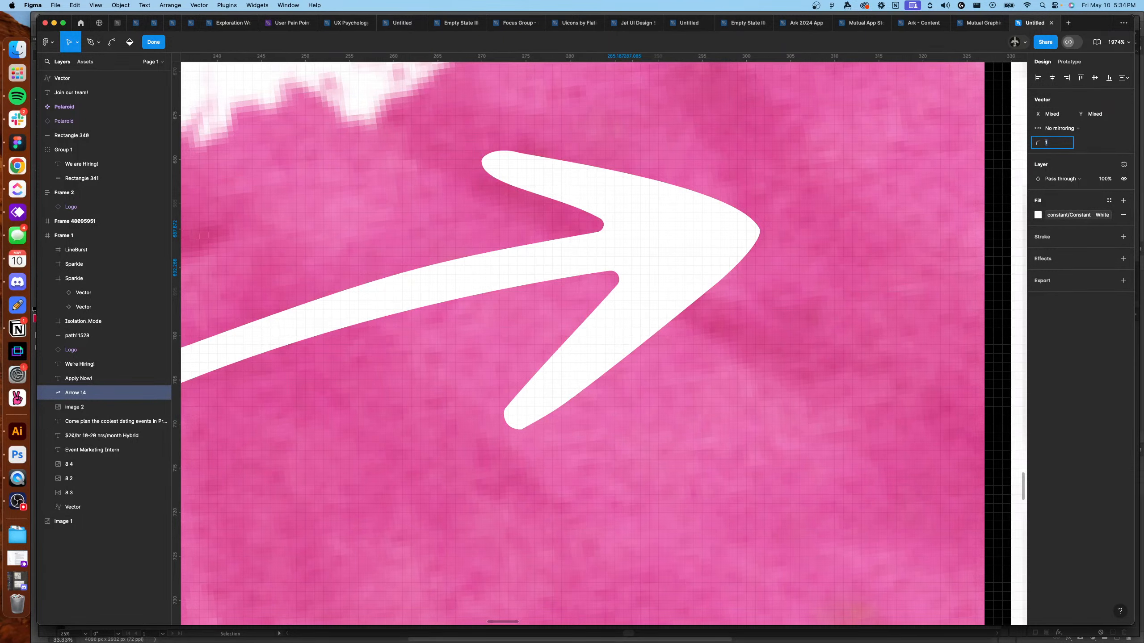
scroll(809, 193, "down", 10)
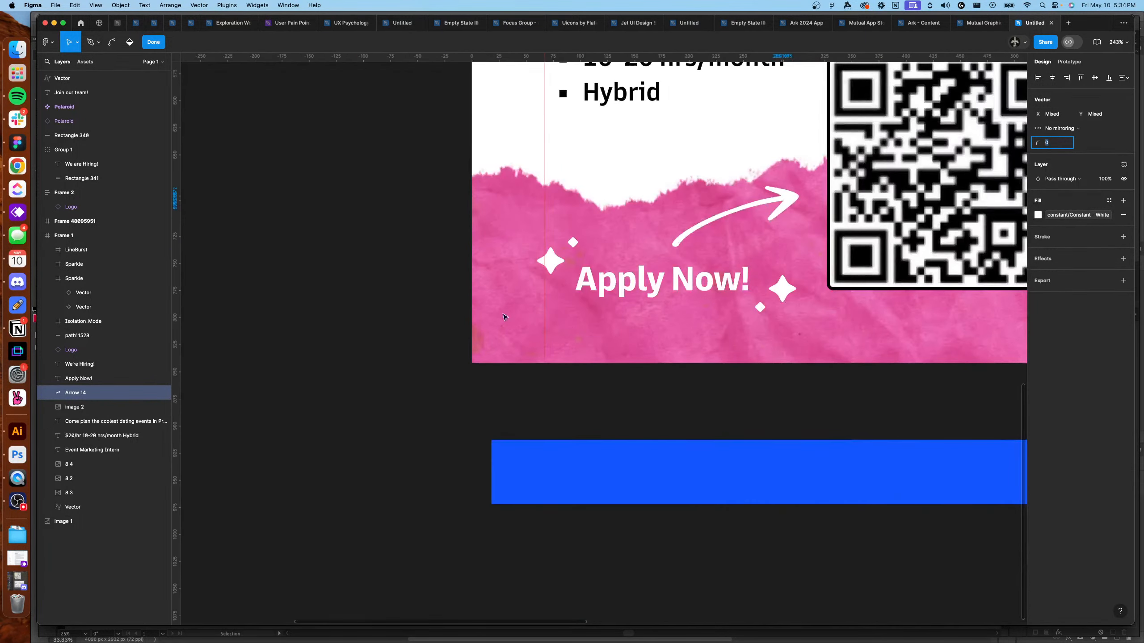
double_click(445, 221)
scroll(487, 283, "up", 3)
scroll(488, 283, "down", 5)
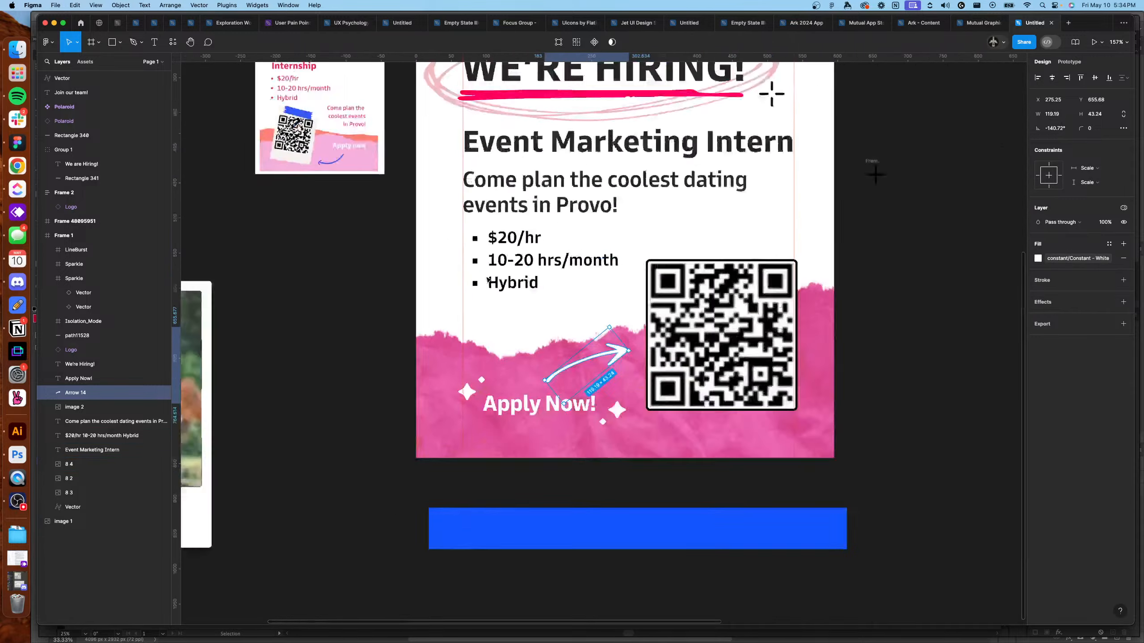
left_click(403, 255)
scroll(450, 284, "up", 3)
scroll(497, 309, "up", 5)
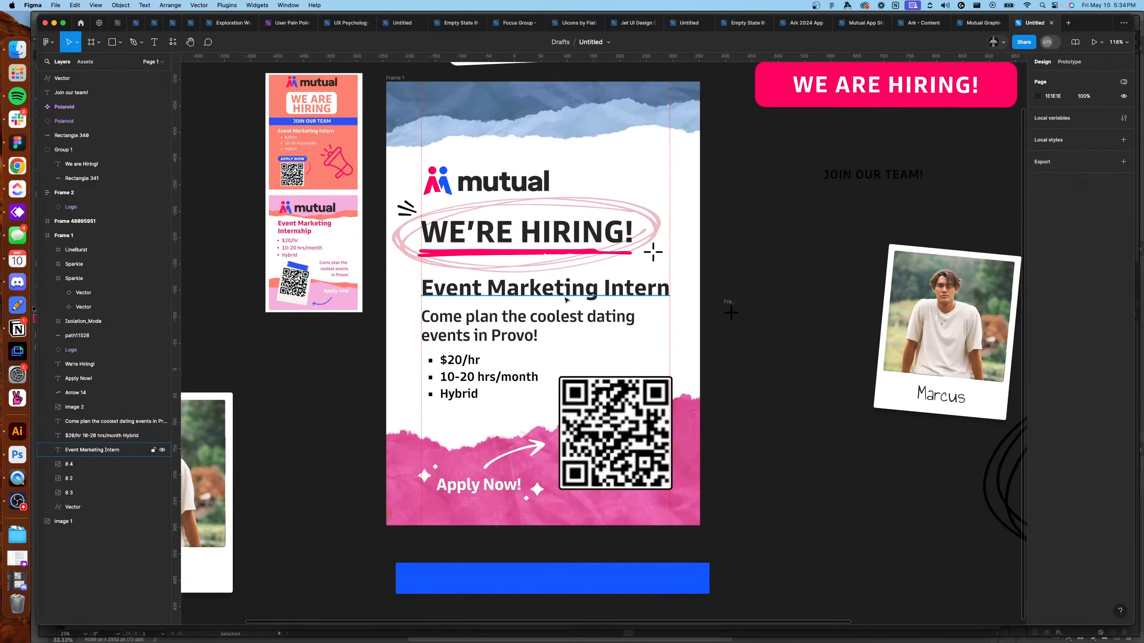
Apply the Text - Primary colour to the Event Marketing Intern heading and the bulleted list of pay, hours and Hybrid.
left_click(439, 283)
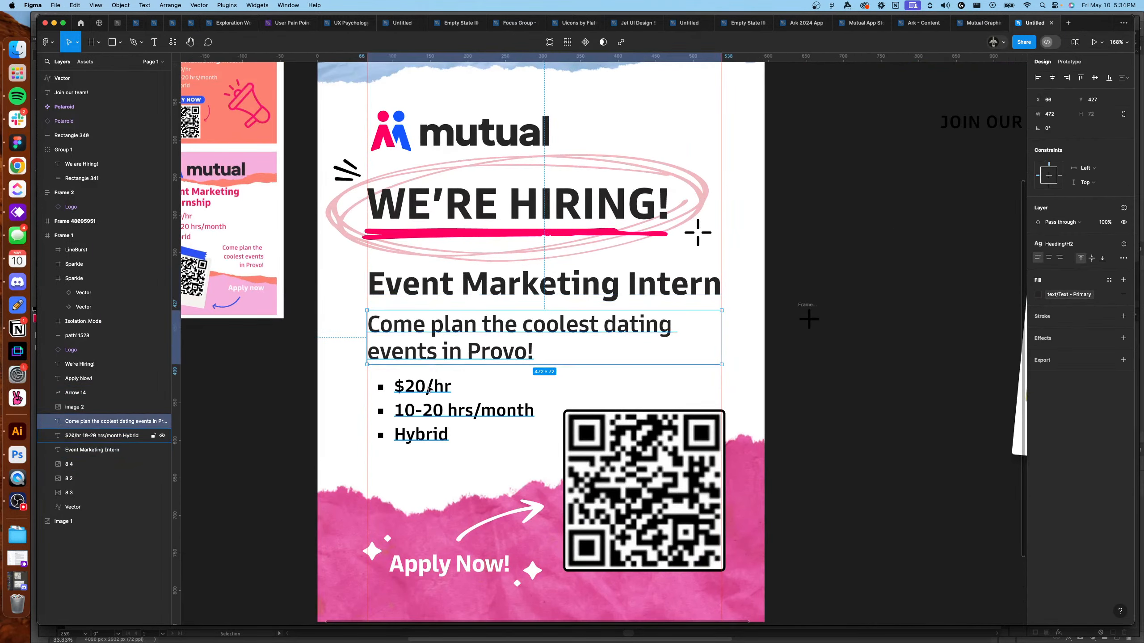
left_click(1078, 297)
left_click(935, 452)
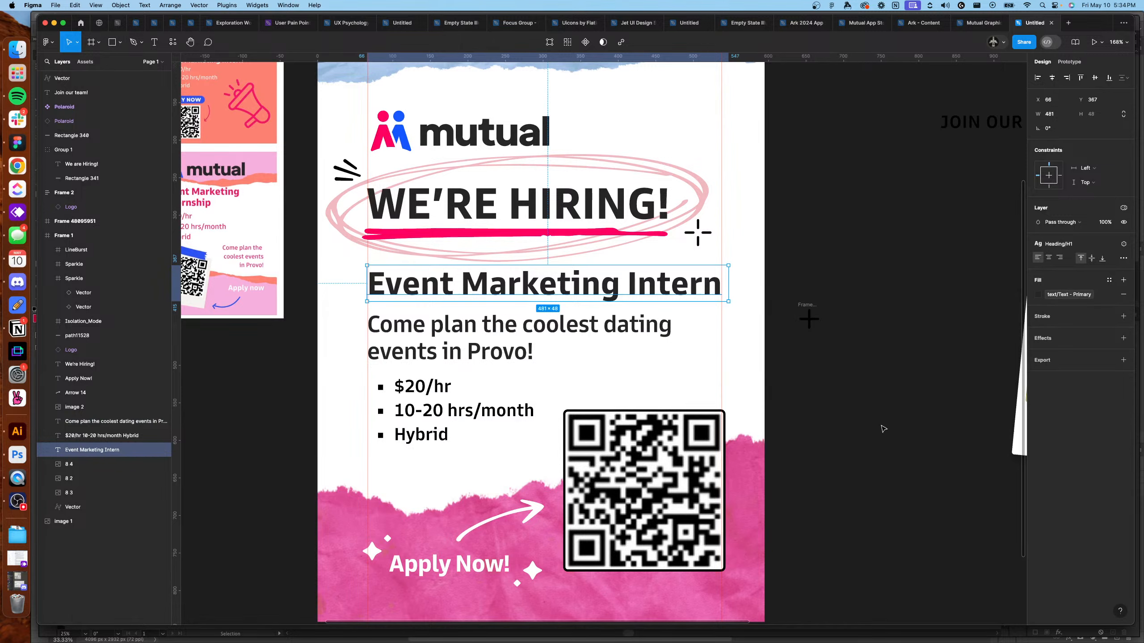
left_click(501, 338)
left_click(444, 391)
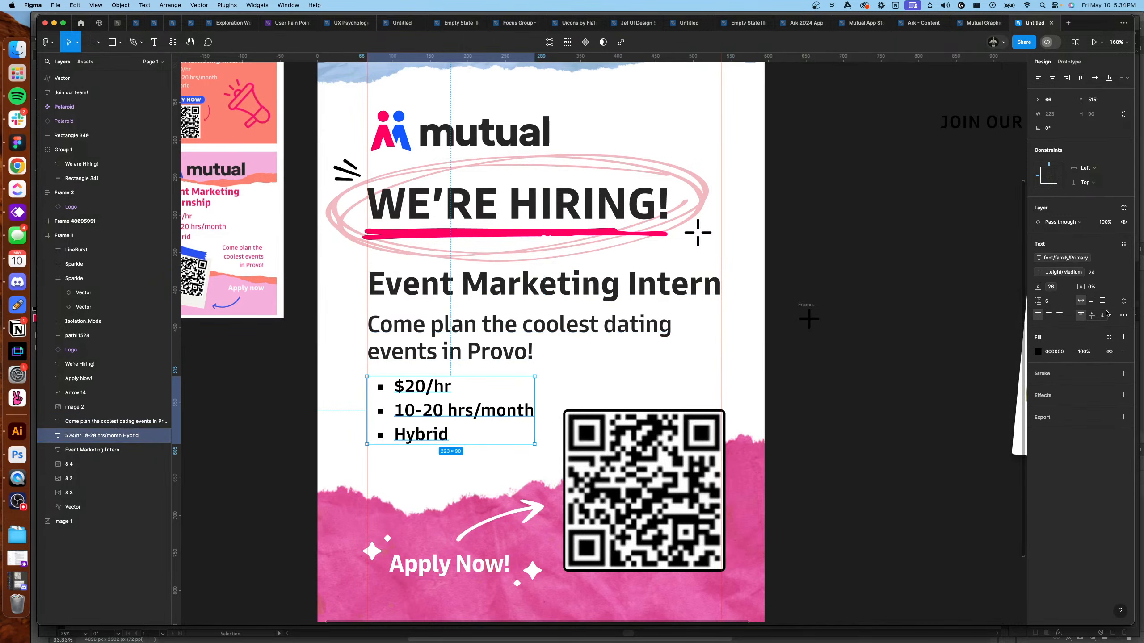
left_click(1110, 338)
left_click(933, 506)
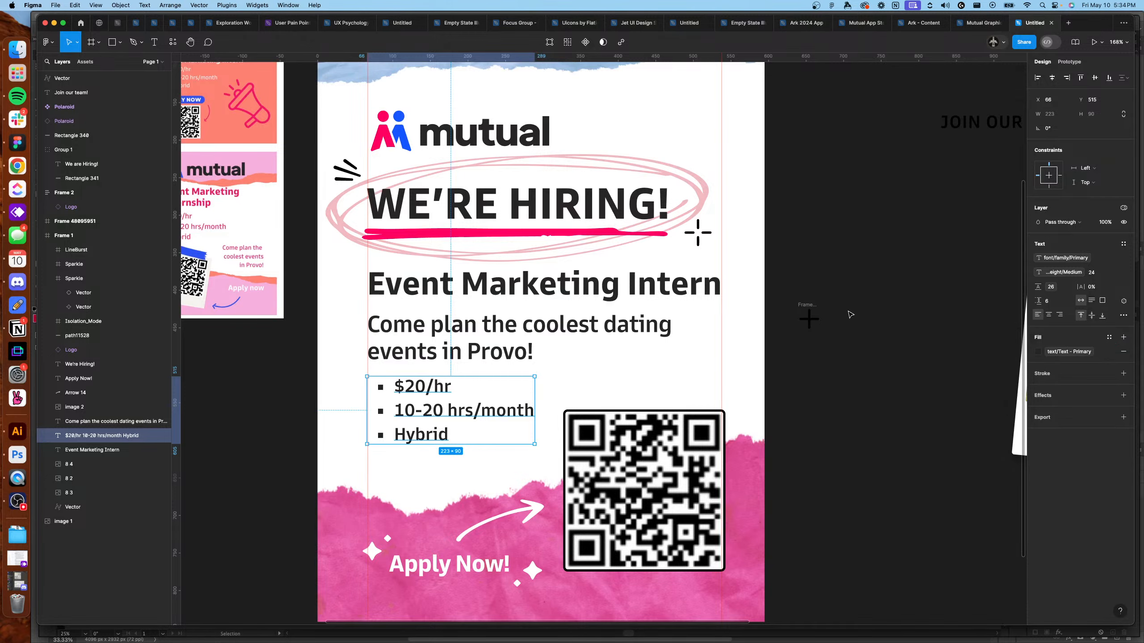
left_click(818, 298)
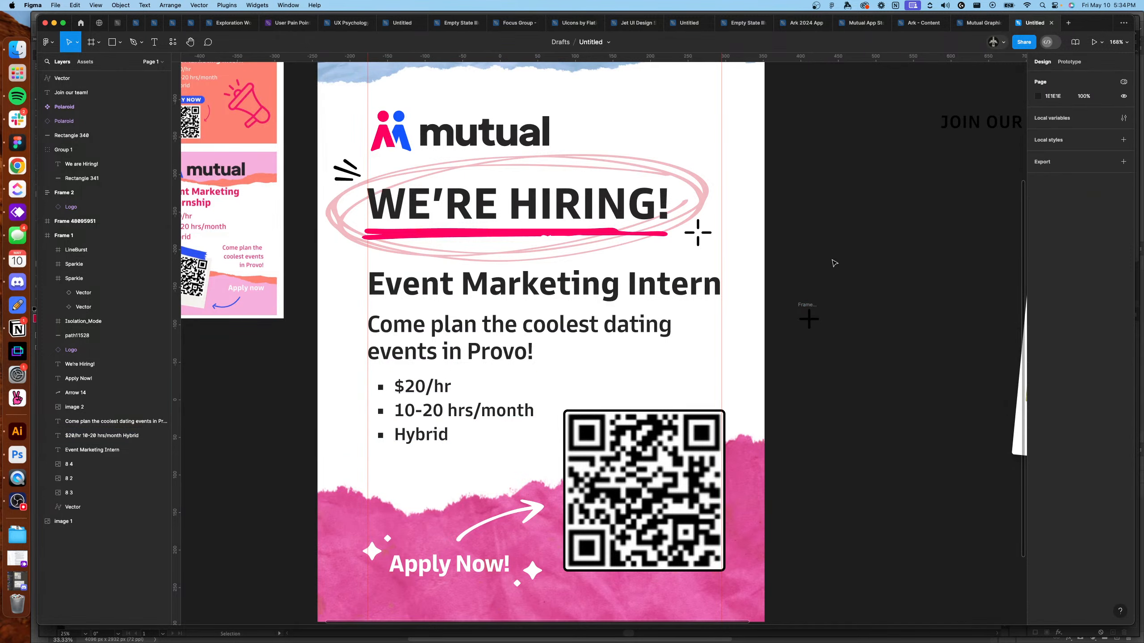
Move the small plus-sign frame farther from the poster to X 456, Y −55.
scroll(834, 263, "up", 3)
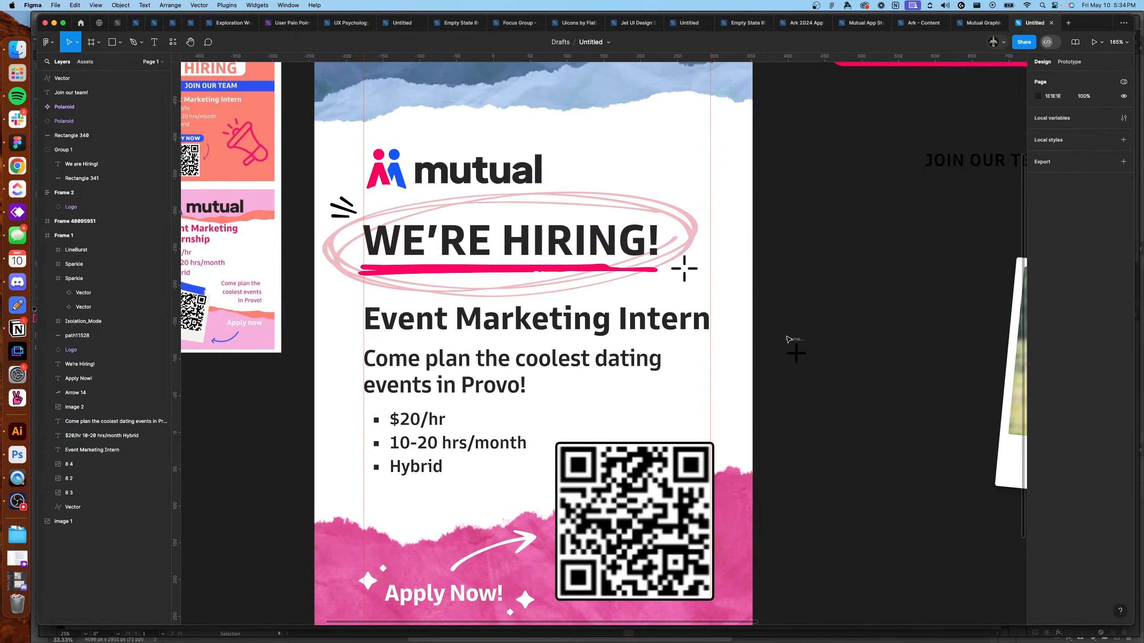
left_click_drag(788, 340, 833, 388)
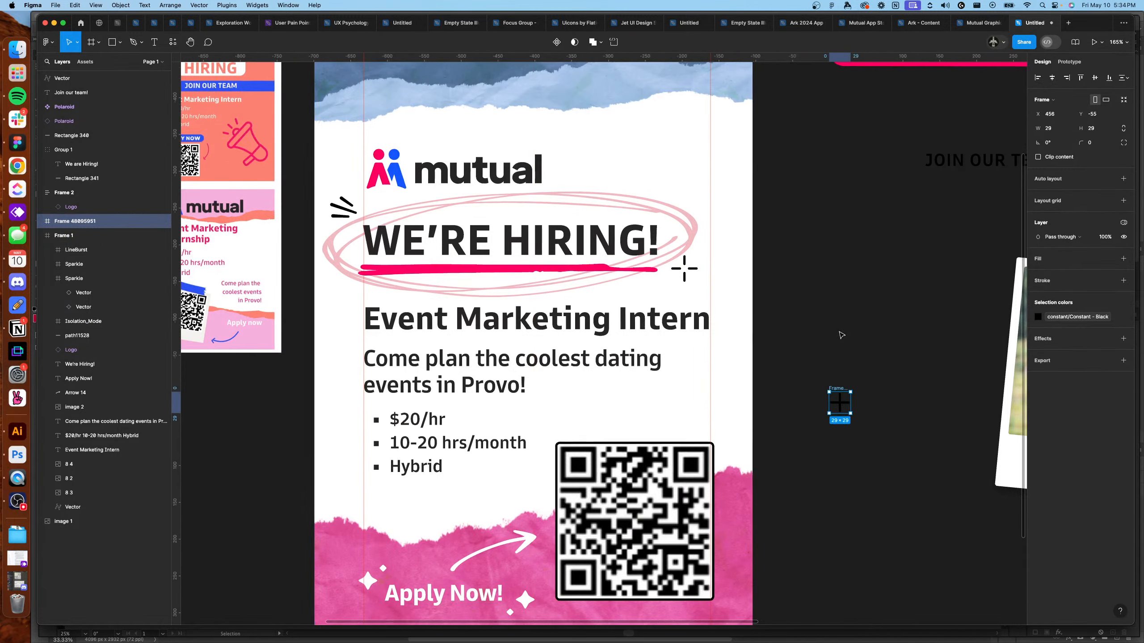
left_click(841, 334)
scroll(838, 361, "down", 5)
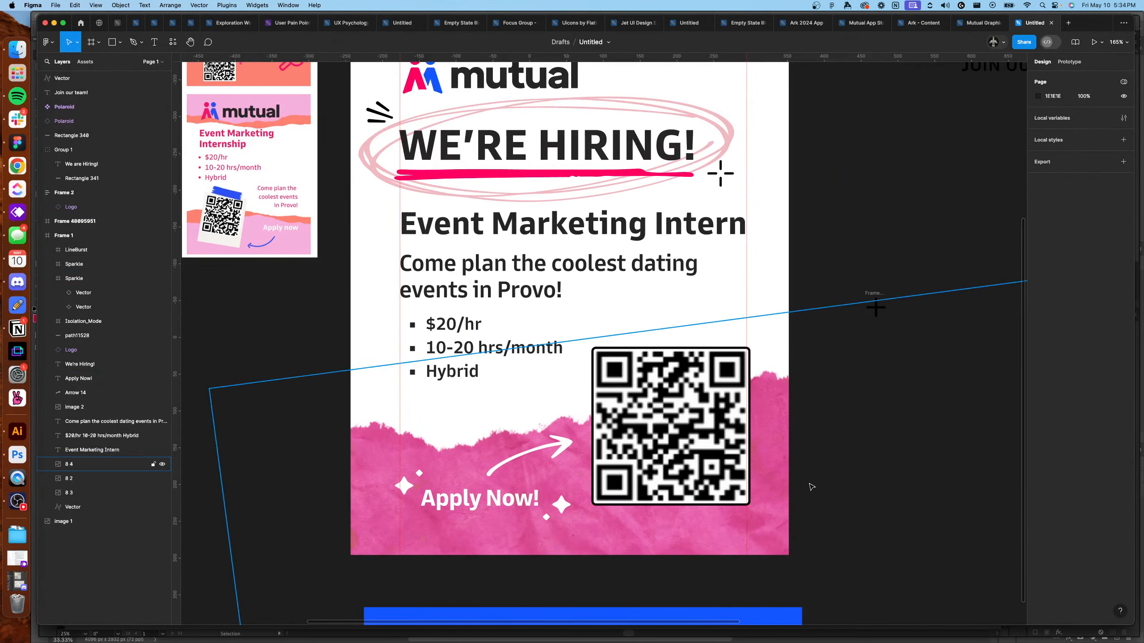
scroll(811, 486, "up", 3)
scroll(867, 501, "up", 2)
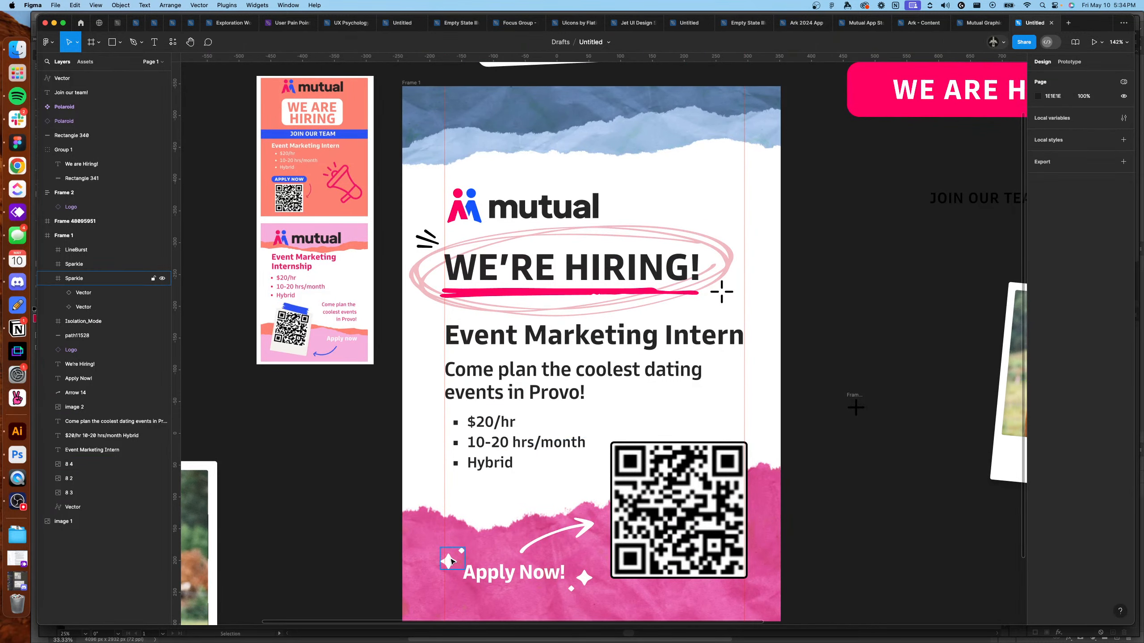
Try a copy of the Apply Now! sparkles on the blue torn paper at the poster's upper edge and delete it.
left_click_drag(454, 558, 702, 116)
left_click(880, 191)
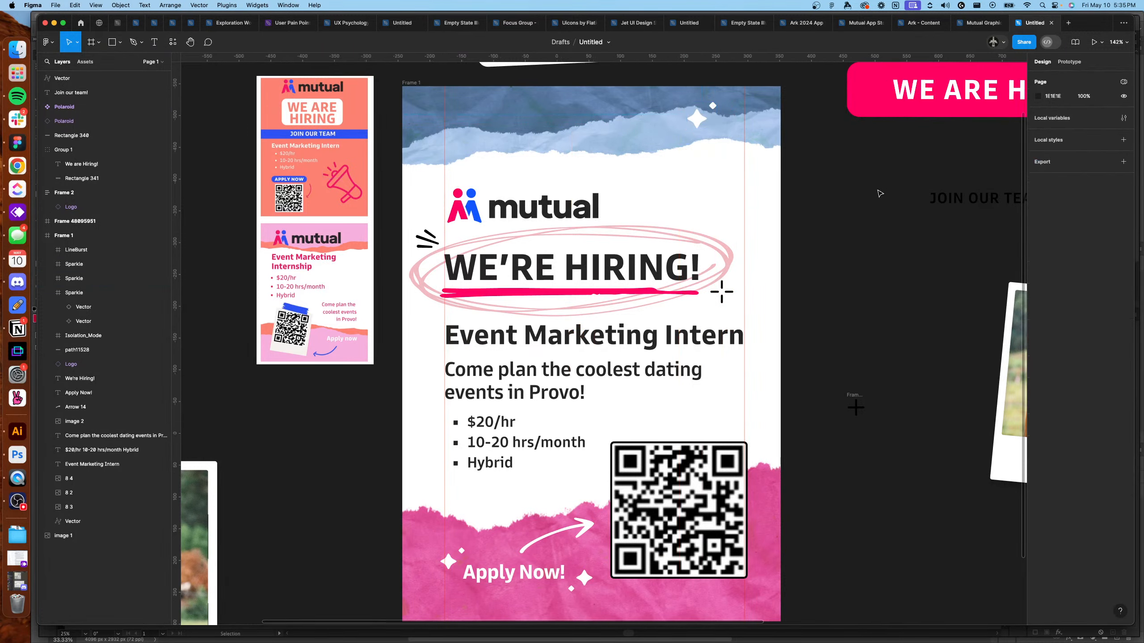
scroll(874, 193, "down", 2, "ctrl")
left_click(491, 100)
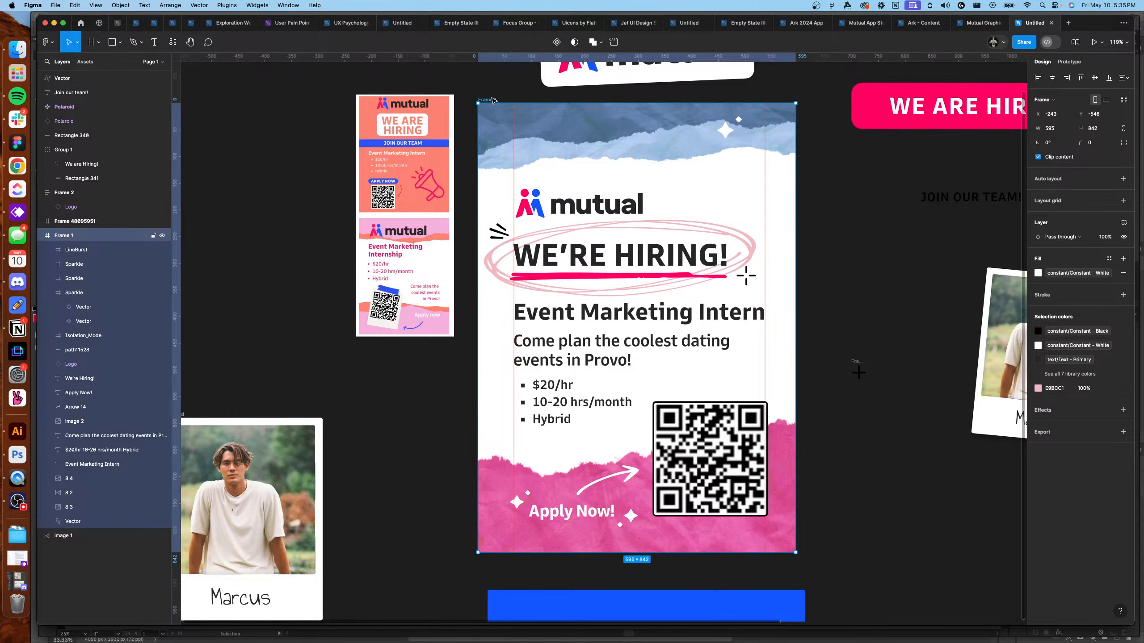
left_click(726, 129)
key("Delete")
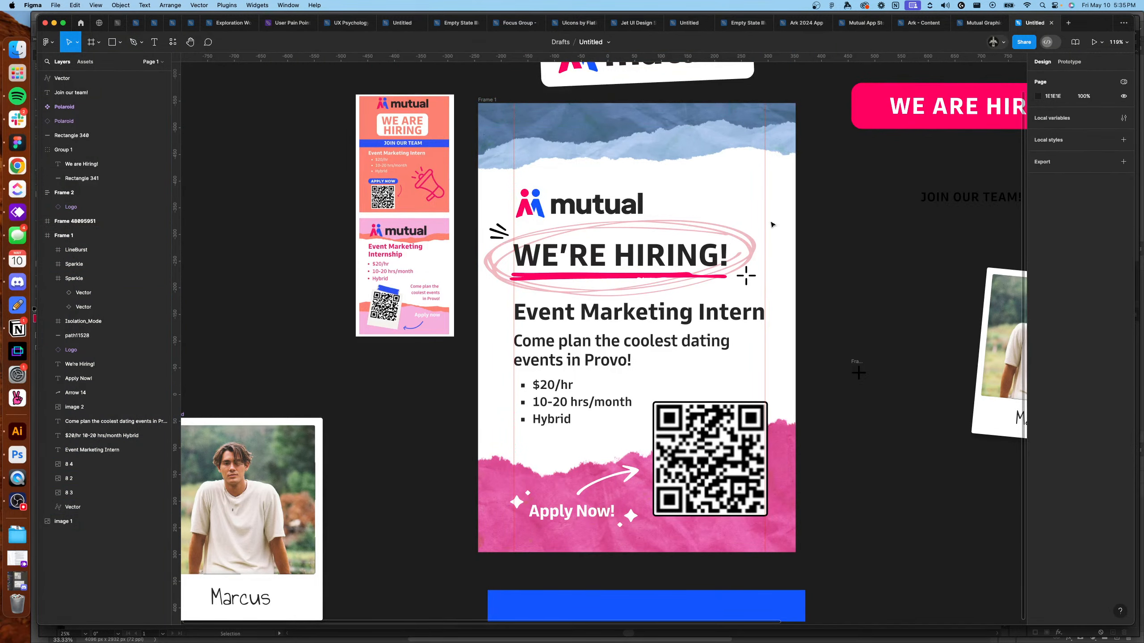
Nudge the Mutual logo above WE'RE HIRING! up by 9 px.
left_click(562, 210)
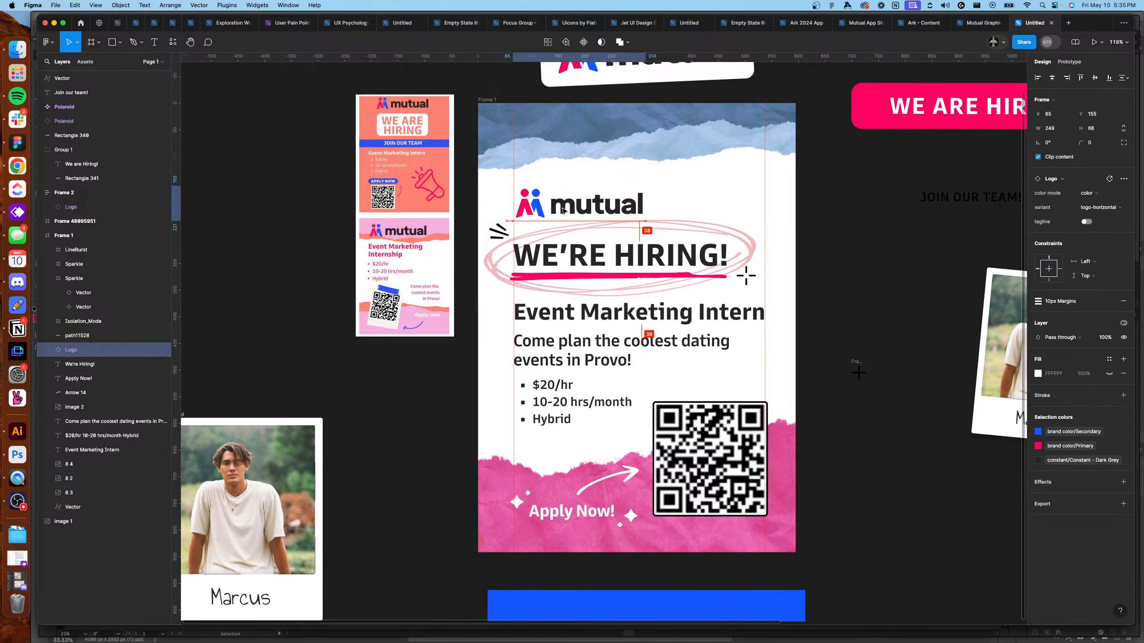
key("Up")
key("Up")
key("Up")
key("Up")
key("Up")
key("Up")
key("Up")
key("Up")
key("Up")
Lower the fill opacity of the pink scribbled ellipse around WE'RE HIRING! to 60%.
left_click(735, 240)
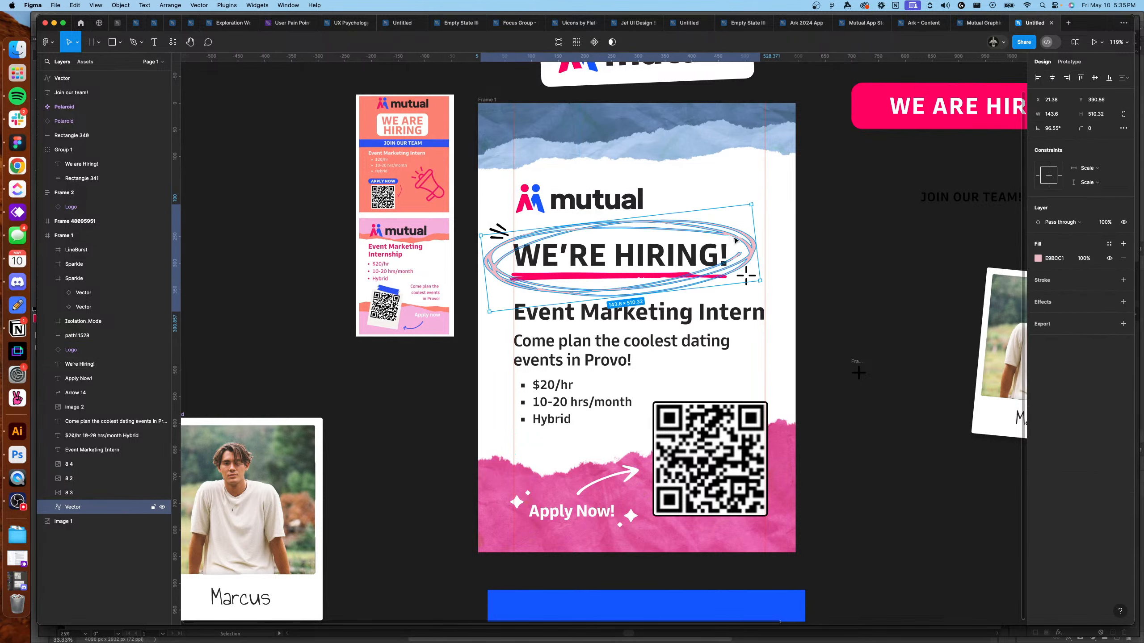
left_click(1085, 258)
type("50")
key("Return")
type("70")
key("Return")
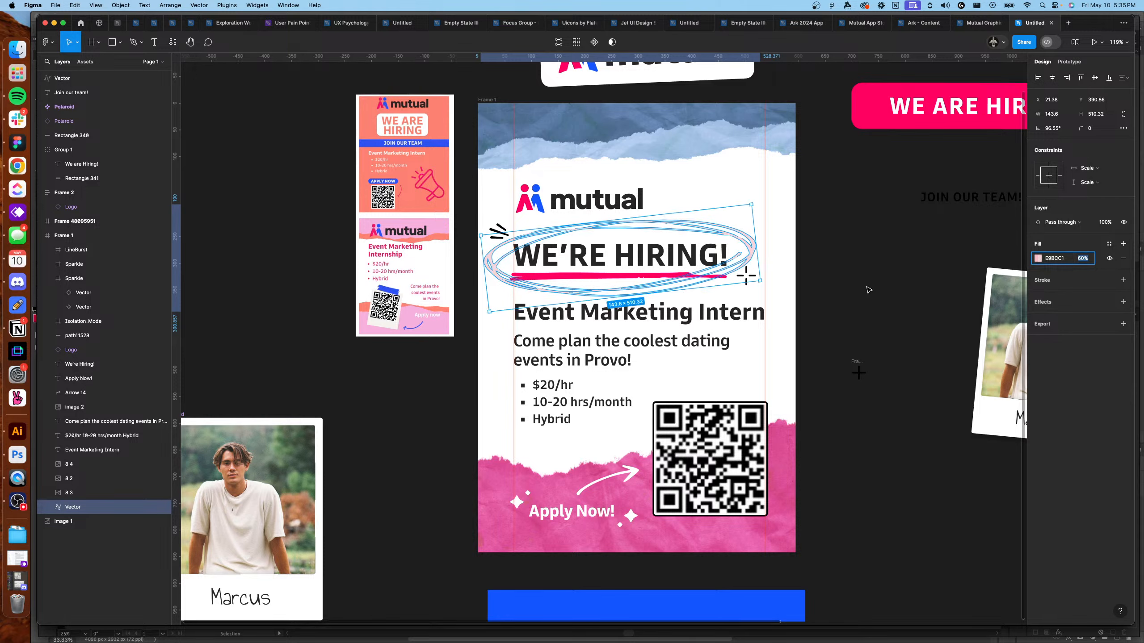
Nudge the Event Marketing Intern heading, the dating events description and the bulleted list up together by 8 px.
left_click(639, 311)
left_click(622, 344, "shift")
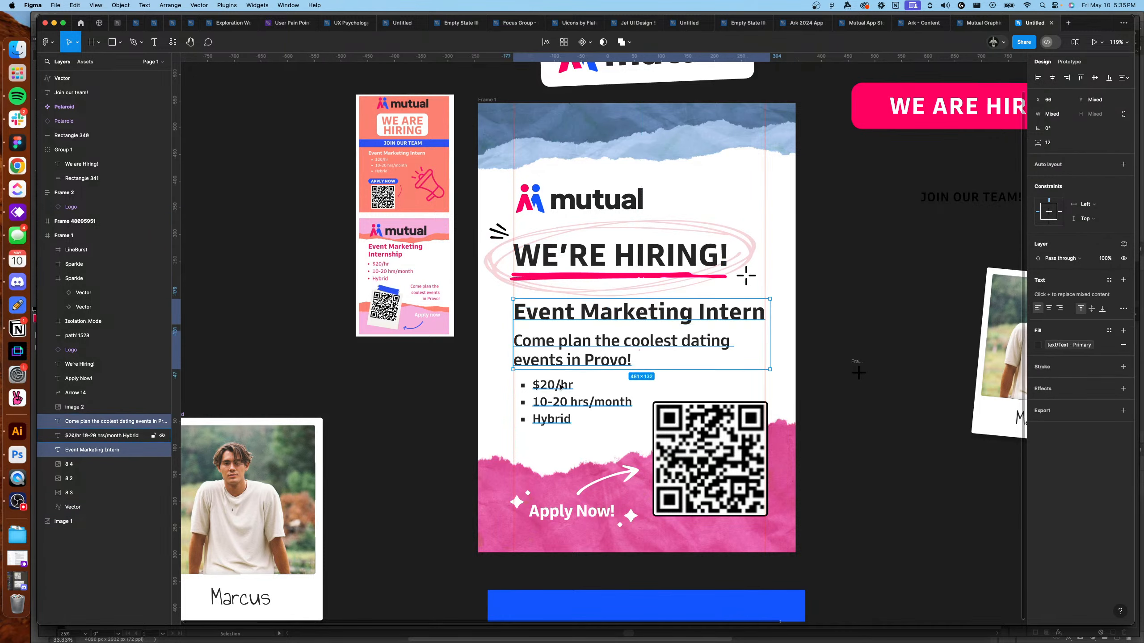
left_click(730, 387, "shift")
key("shift+Up")
key("shift+Up")
key("shift+Down")
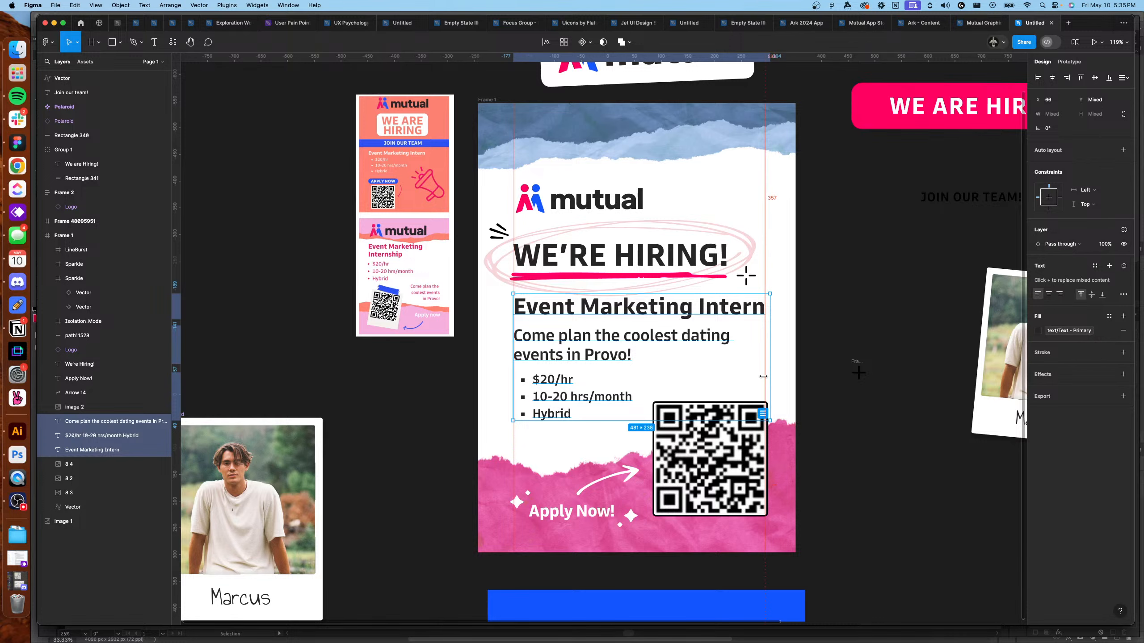
key("Down")
key("Down")
key("Down")
key("Up")
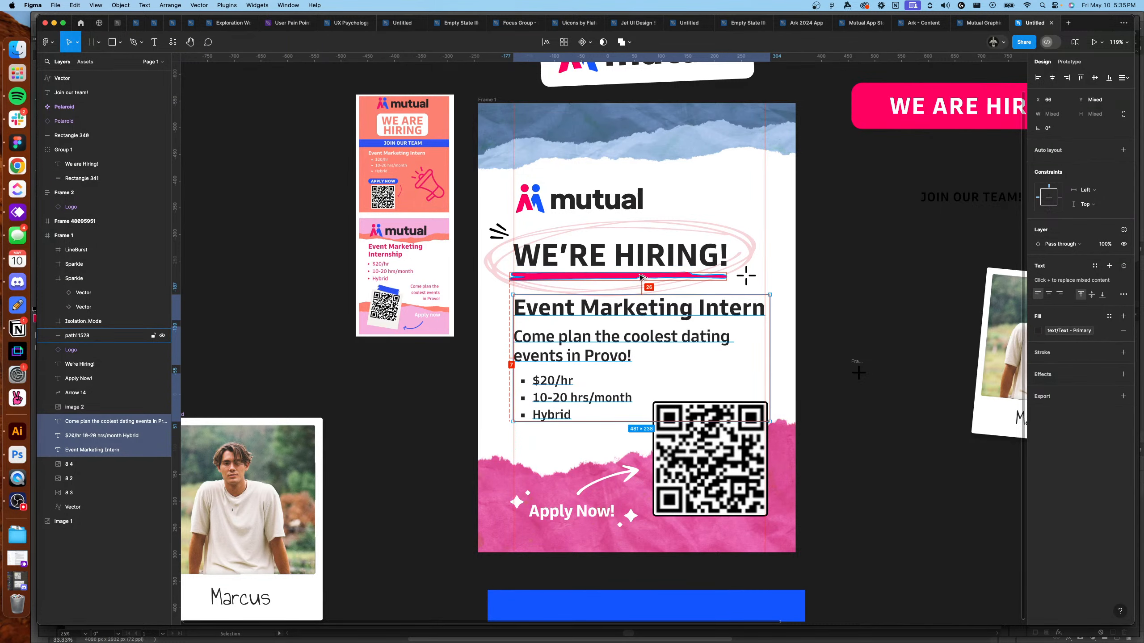
left_click(894, 283)
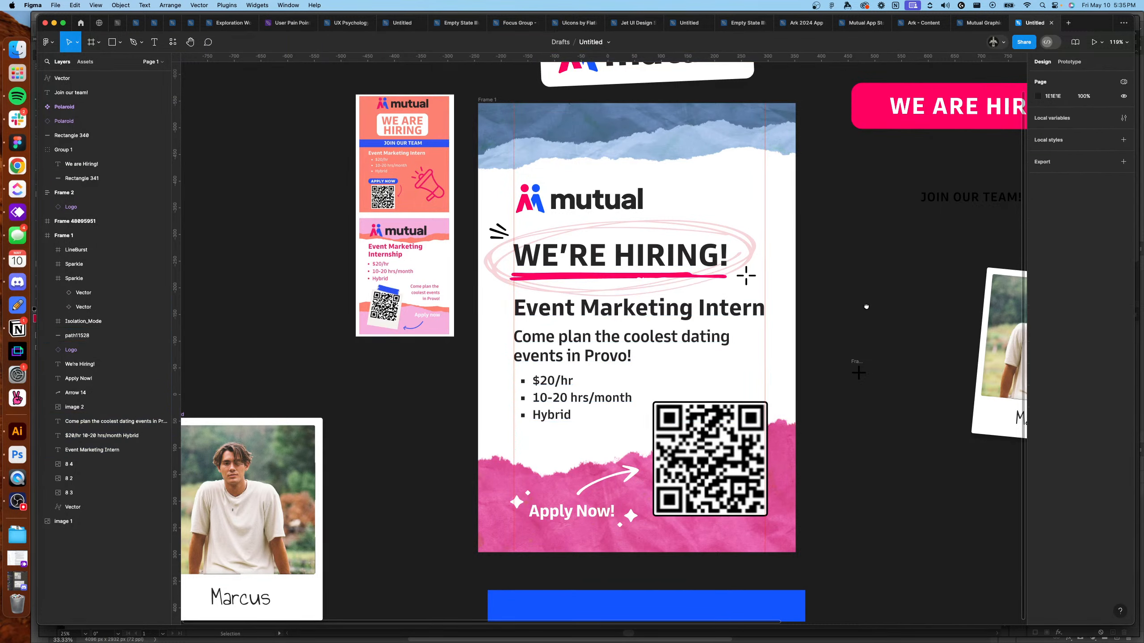
Change the QR code's outline to the white stroke/Stroke - Outline colour and set its thickness to 9.
scroll(894, 282, "down", 2)
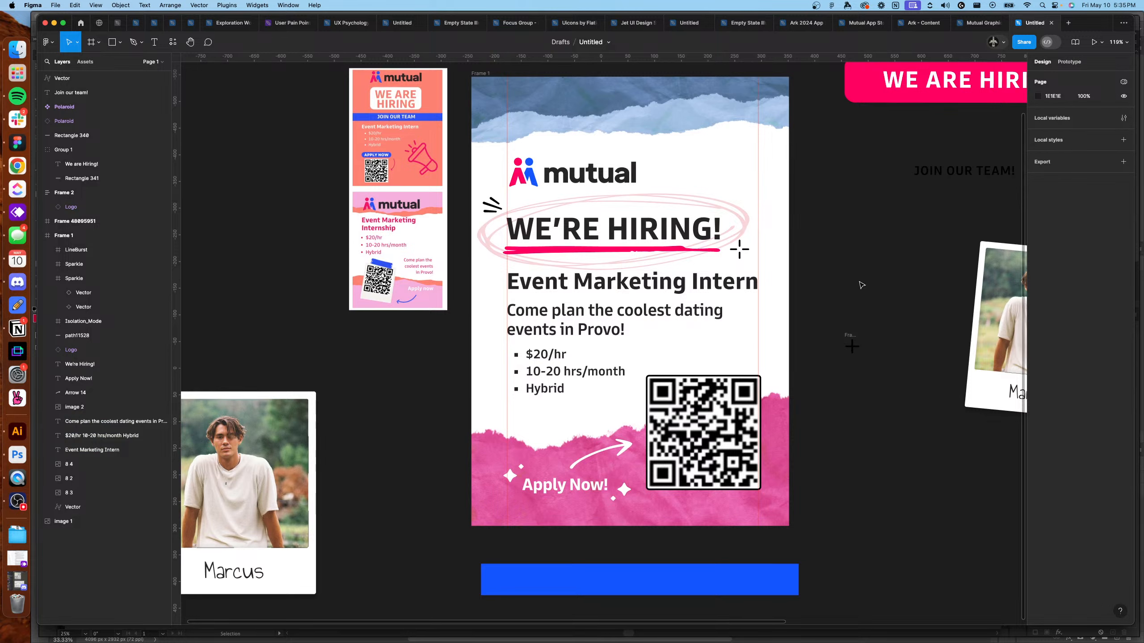
left_click(700, 431)
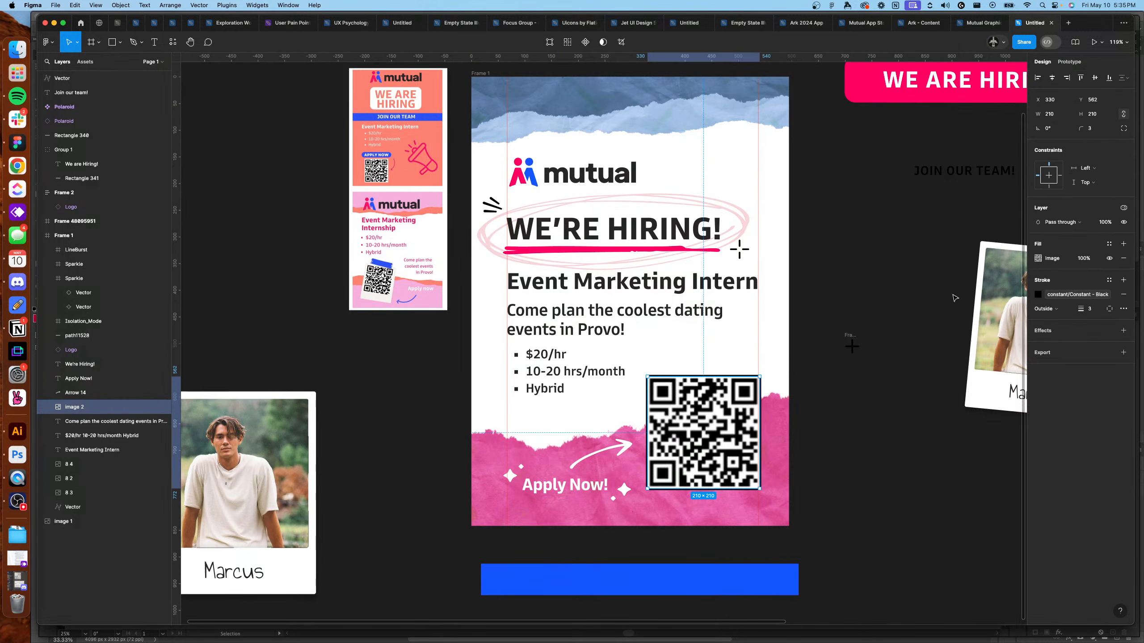
left_click(1038, 294)
left_click(982, 418)
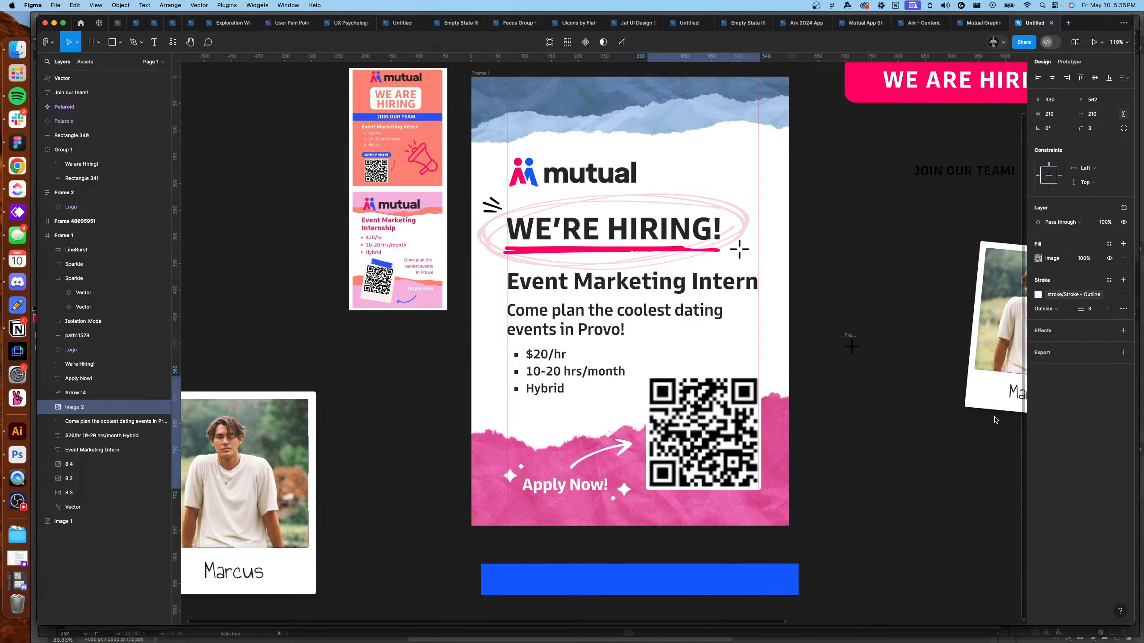
left_click(1091, 310)
type("9")
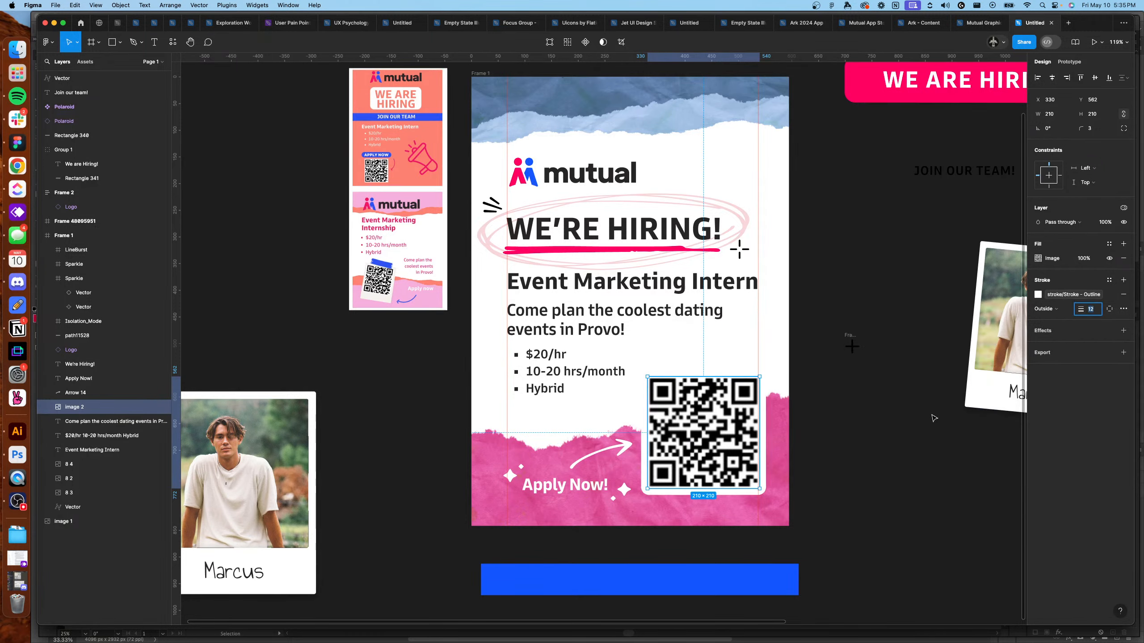
Set the QR code's corner radius to 1.
left_click(1095, 128)
type("1")
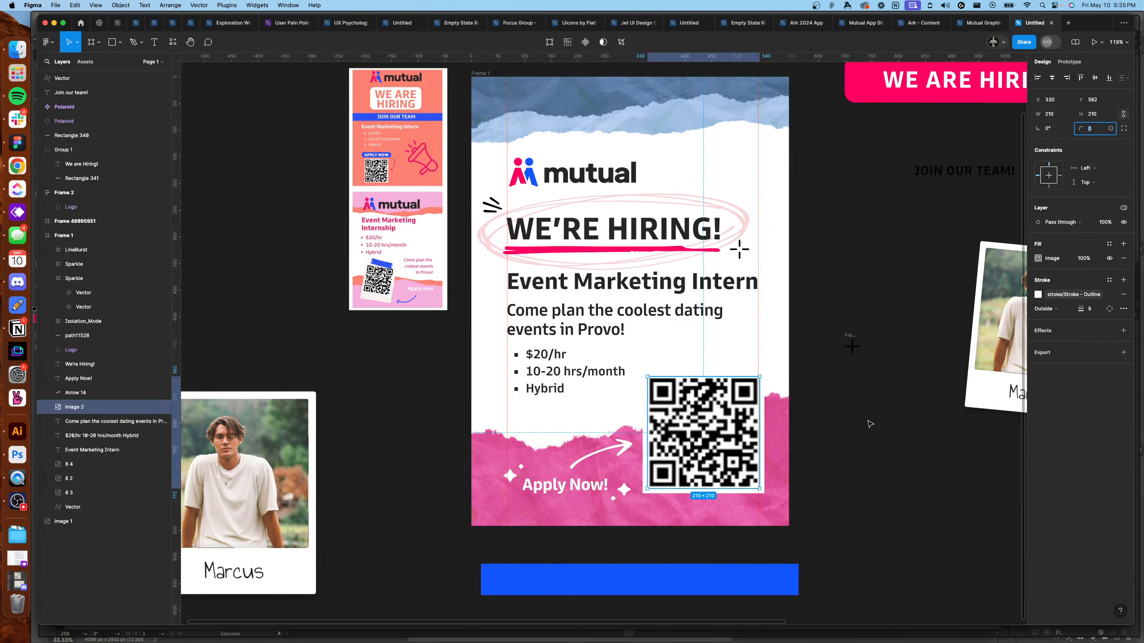
left_click(870, 424)
left_click(735, 441)
left_click(1094, 128)
key("Up")
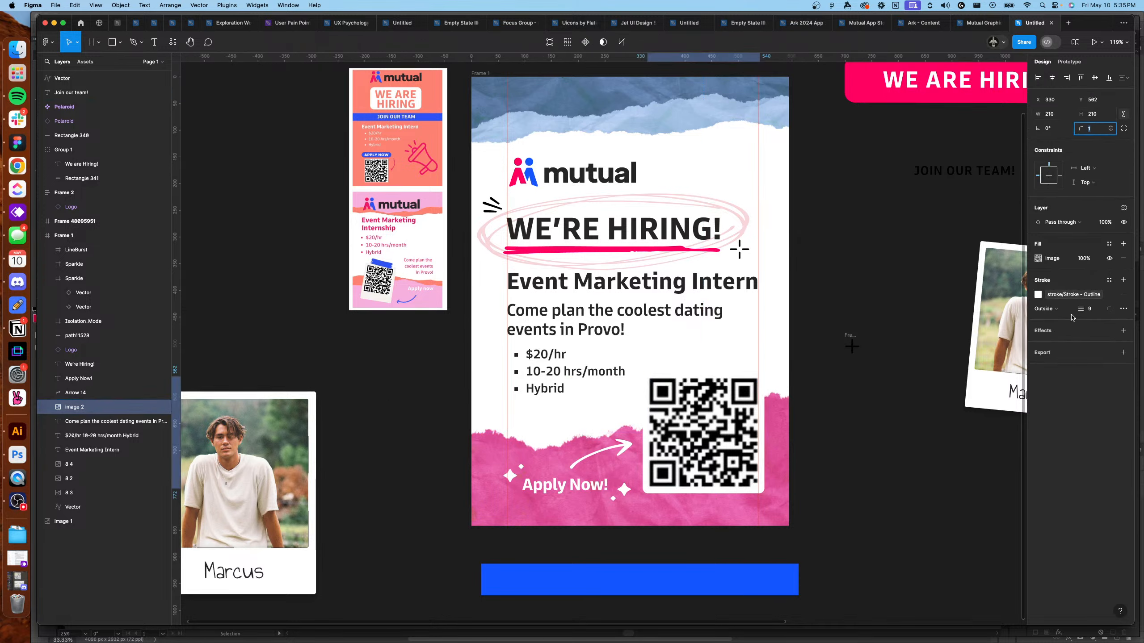
Set the QR code's outline thickness to 8 and nudge the code to X 332, Y 561.
left_click(1089, 309)
left_click(854, 456)
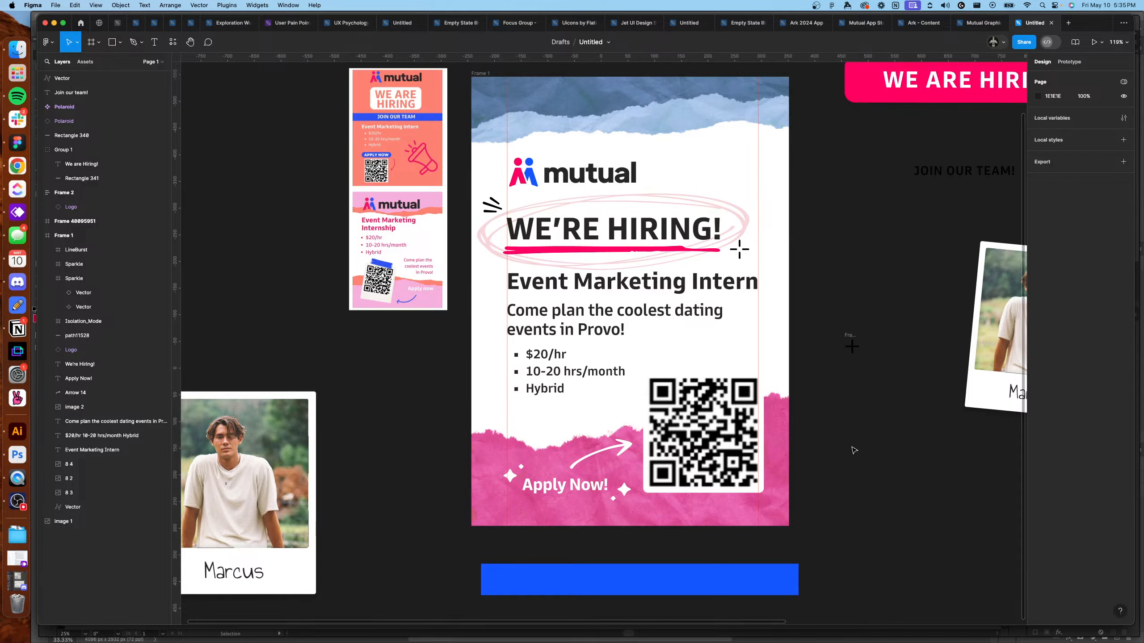
left_click(716, 409)
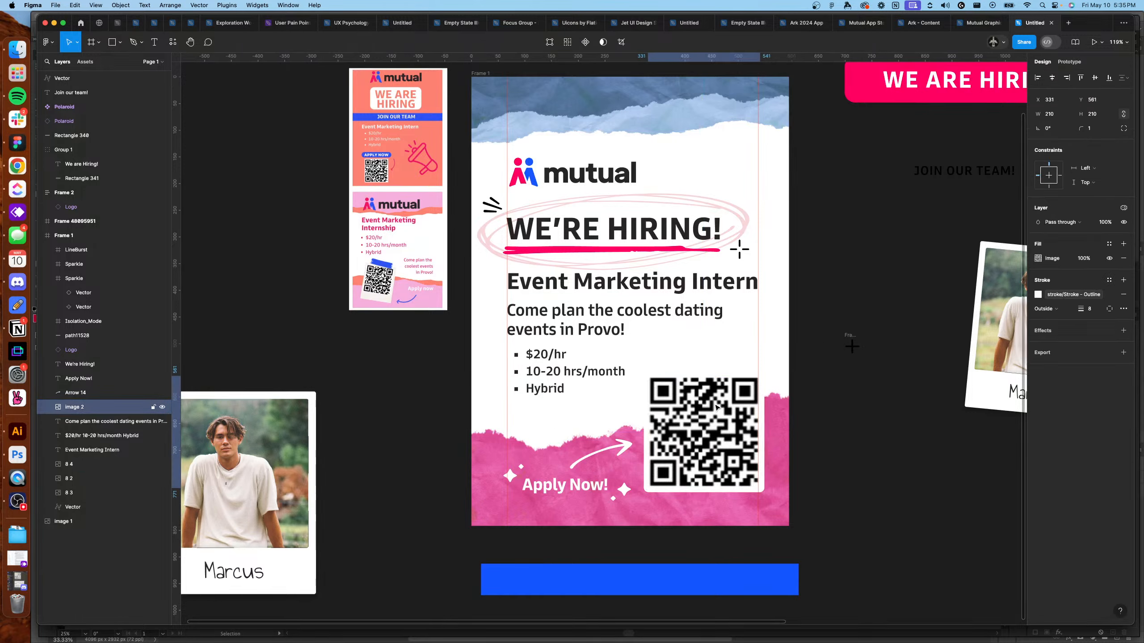
key("Right")
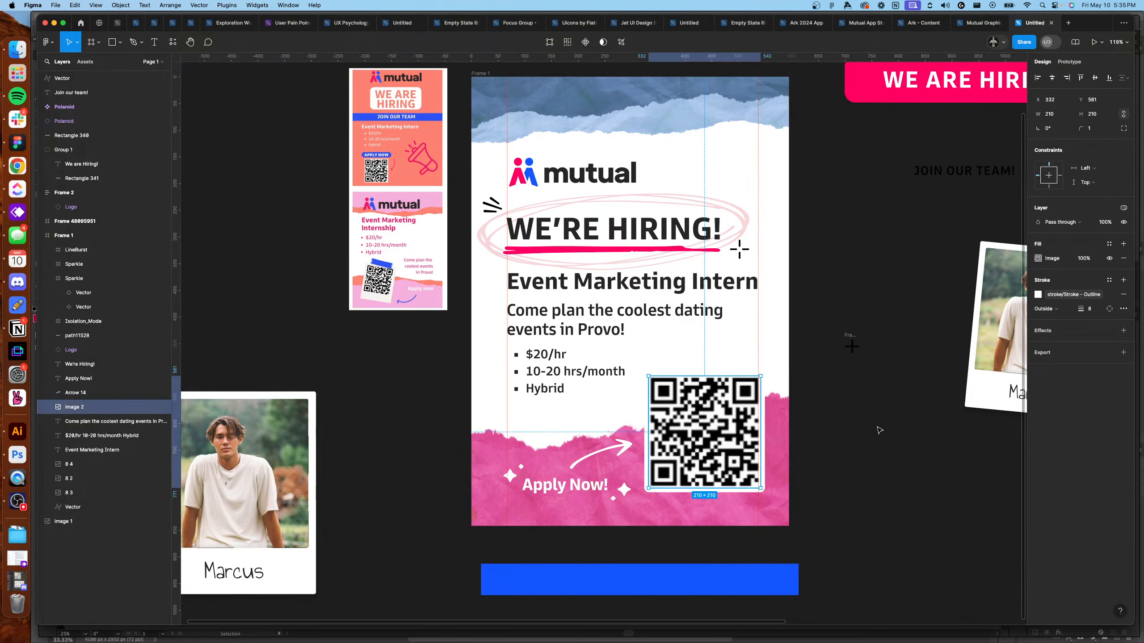
left_click(878, 430)
scroll(878, 424, "up", 3)
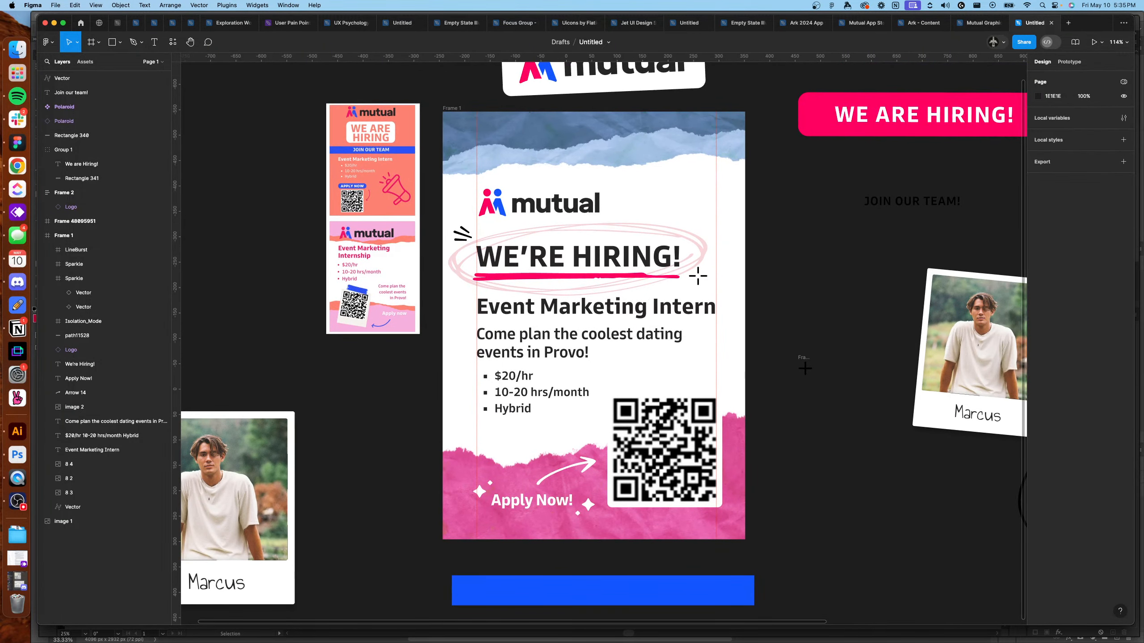
left_click_drag(855, 293, 796, 309)
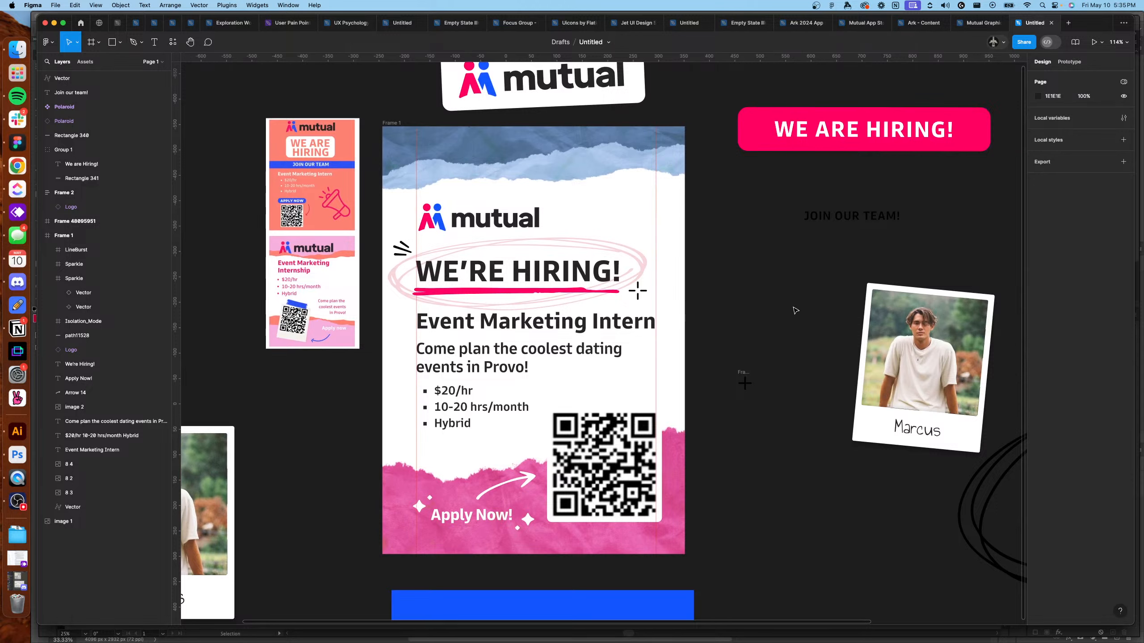